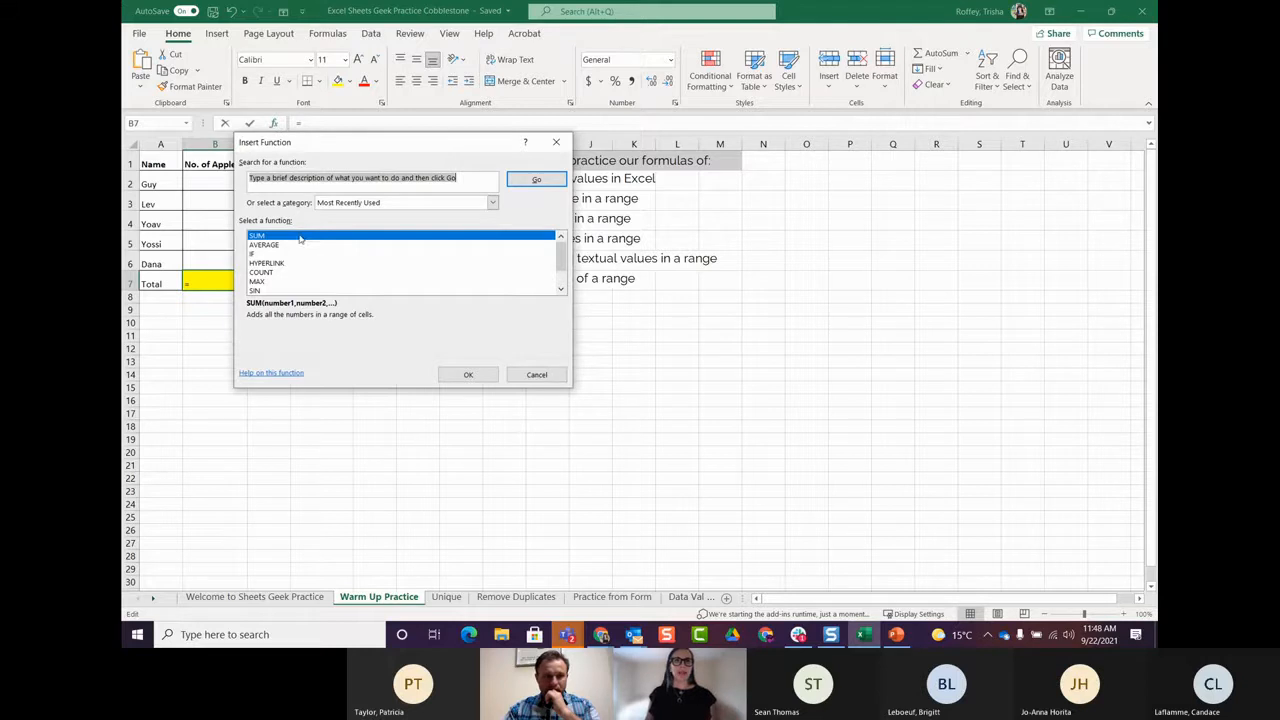
Step: Insert the SUM function into the Total cell B7 with B2:B6 as its first argument, moving the arguments dialog off the data
left_click(458, 376)
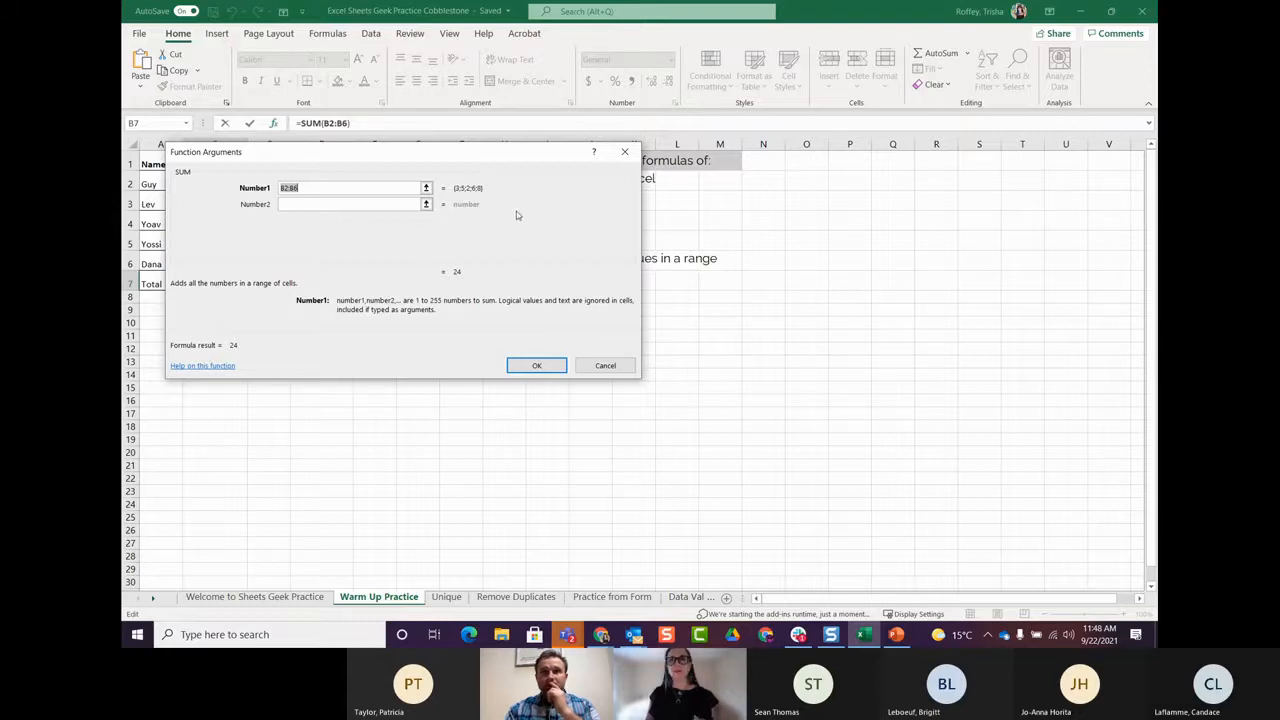
left_click_drag(515, 153, 728, 157)
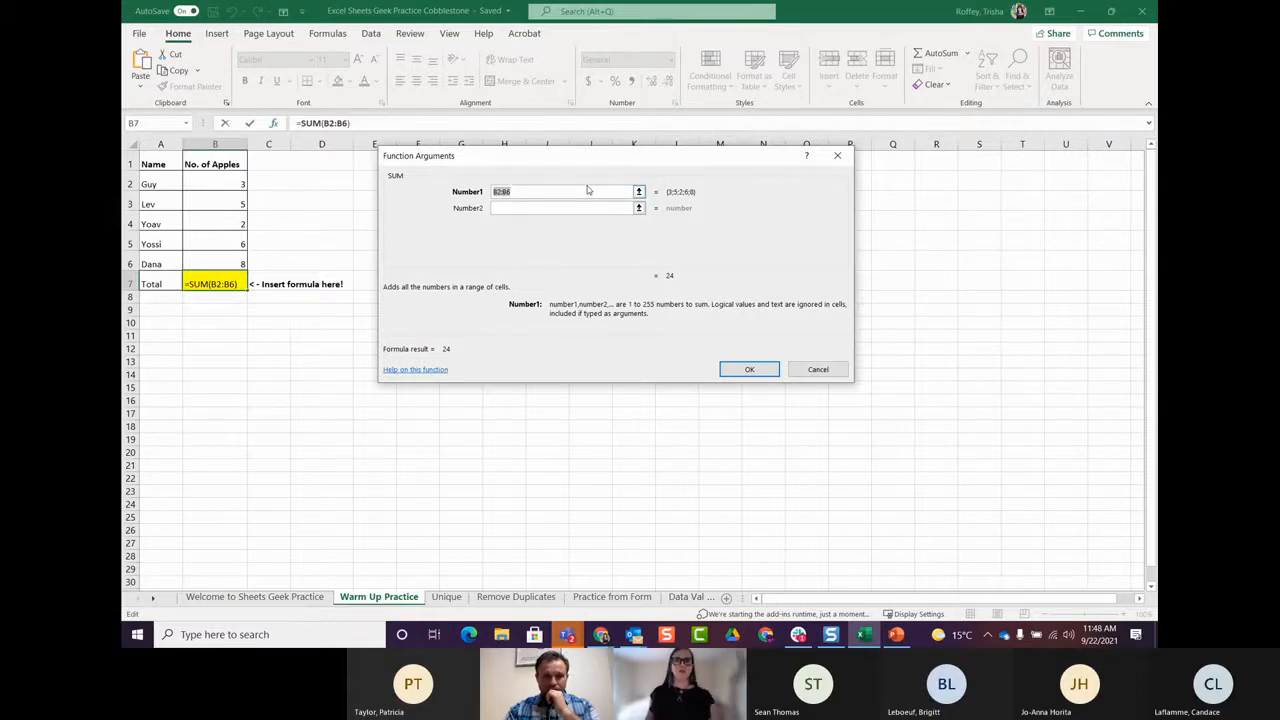
left_click(740, 370)
left_click(230, 335)
Step: Clear cell B7 and enter the formula =sum(B2:B6) directly in it
left_click(223, 290)
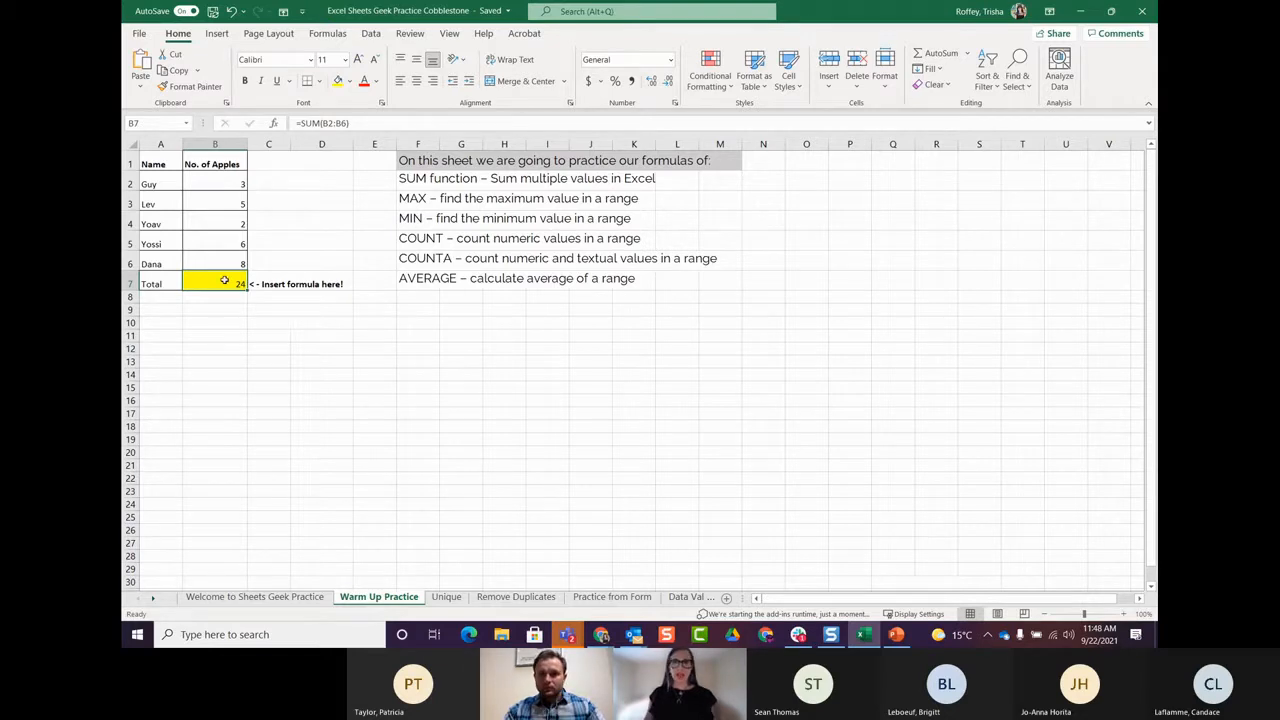
key("Delete")
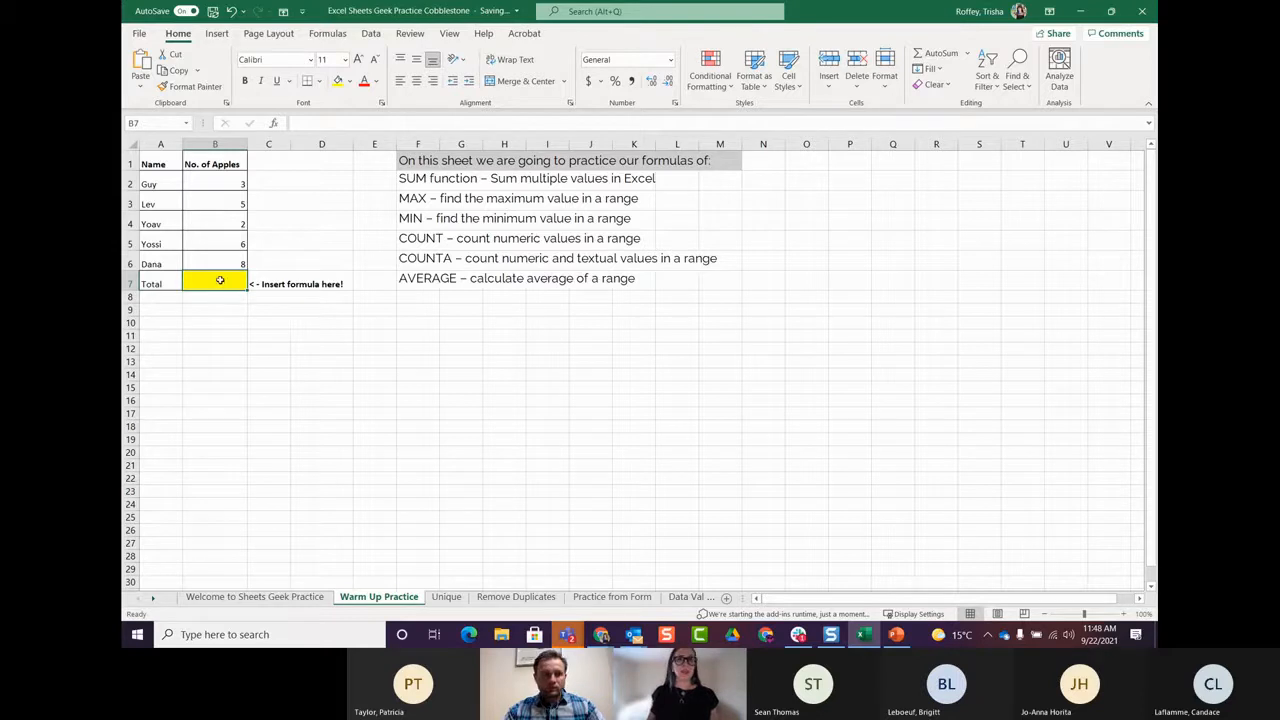
type("=")
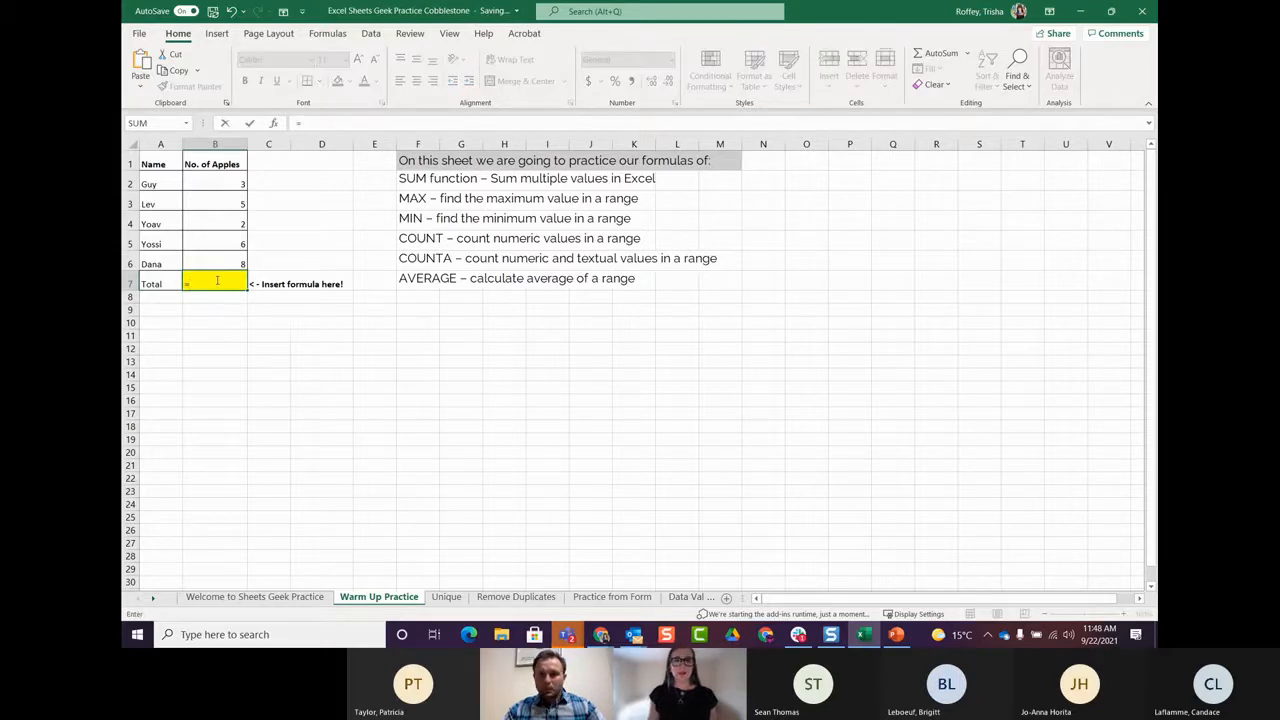
type("sum(")
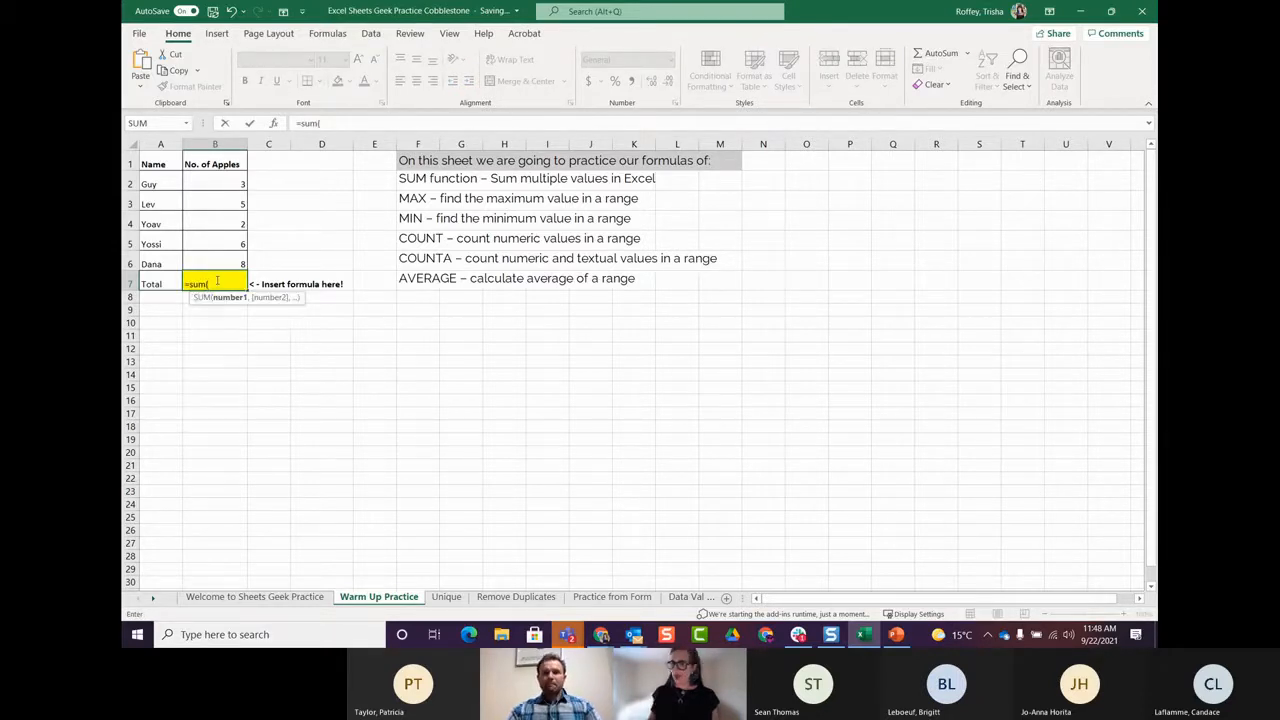
left_click_drag(226, 183, 231, 268)
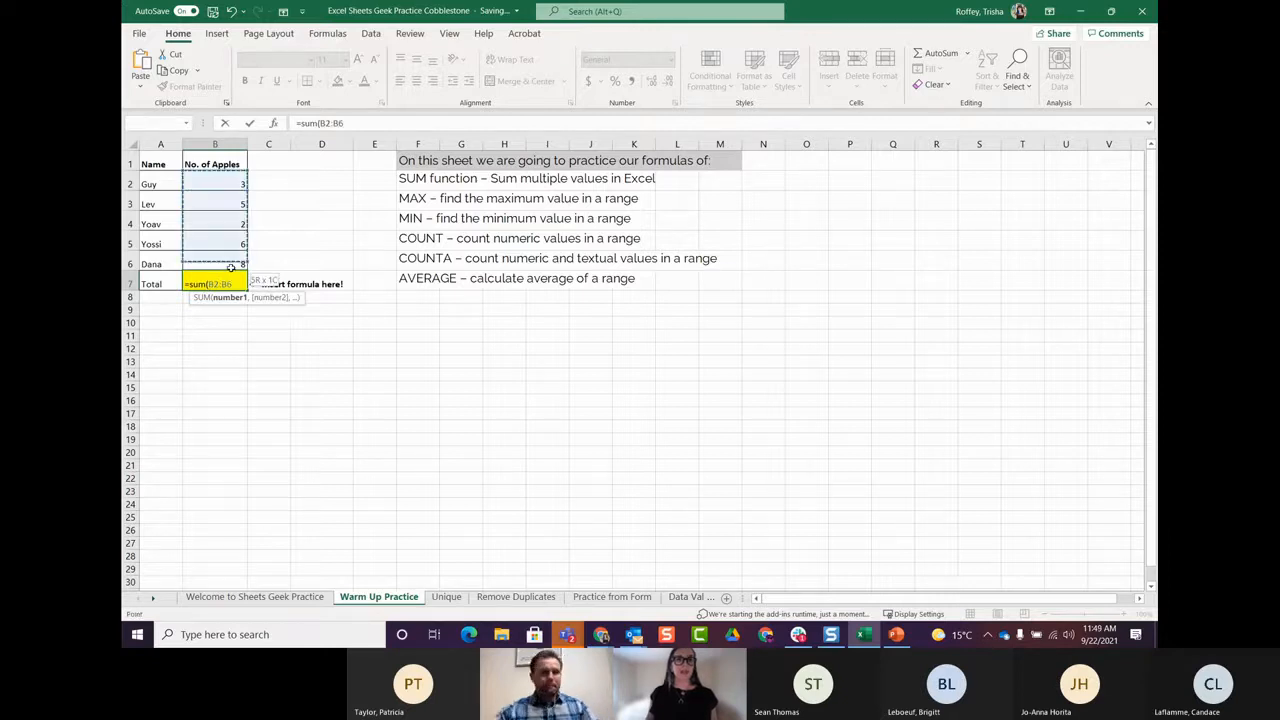
type(")")
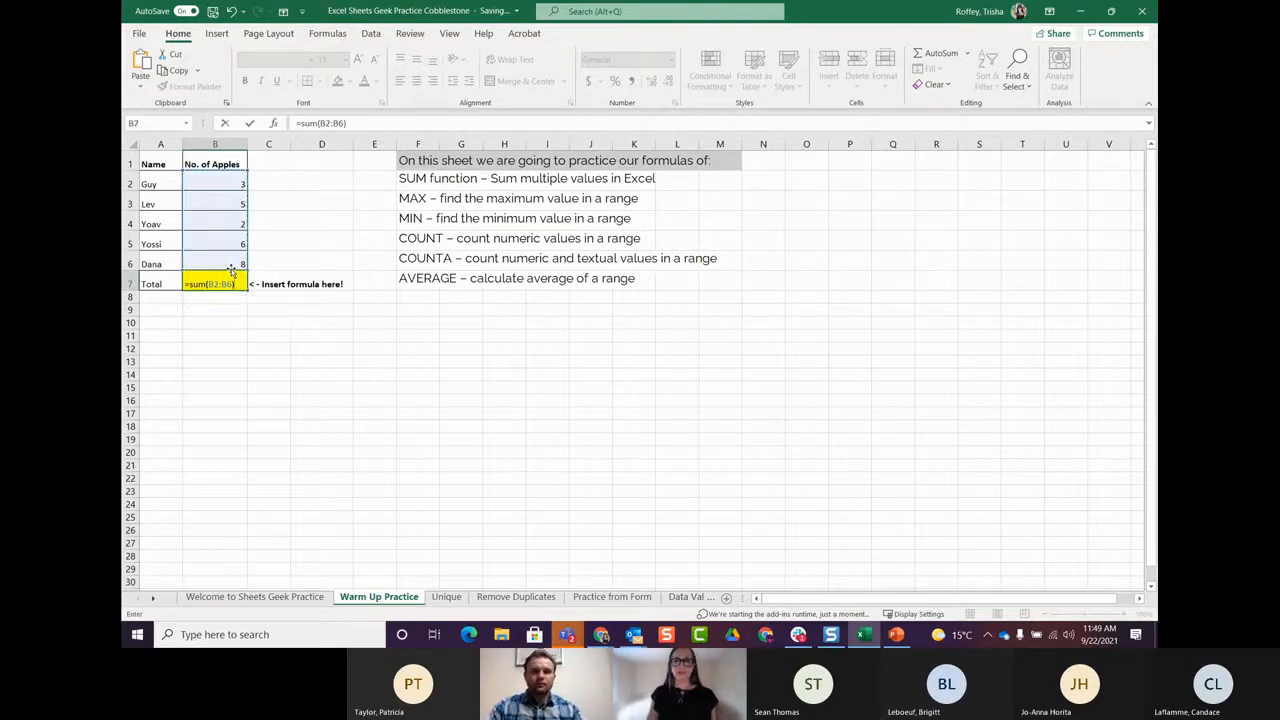
key("Return")
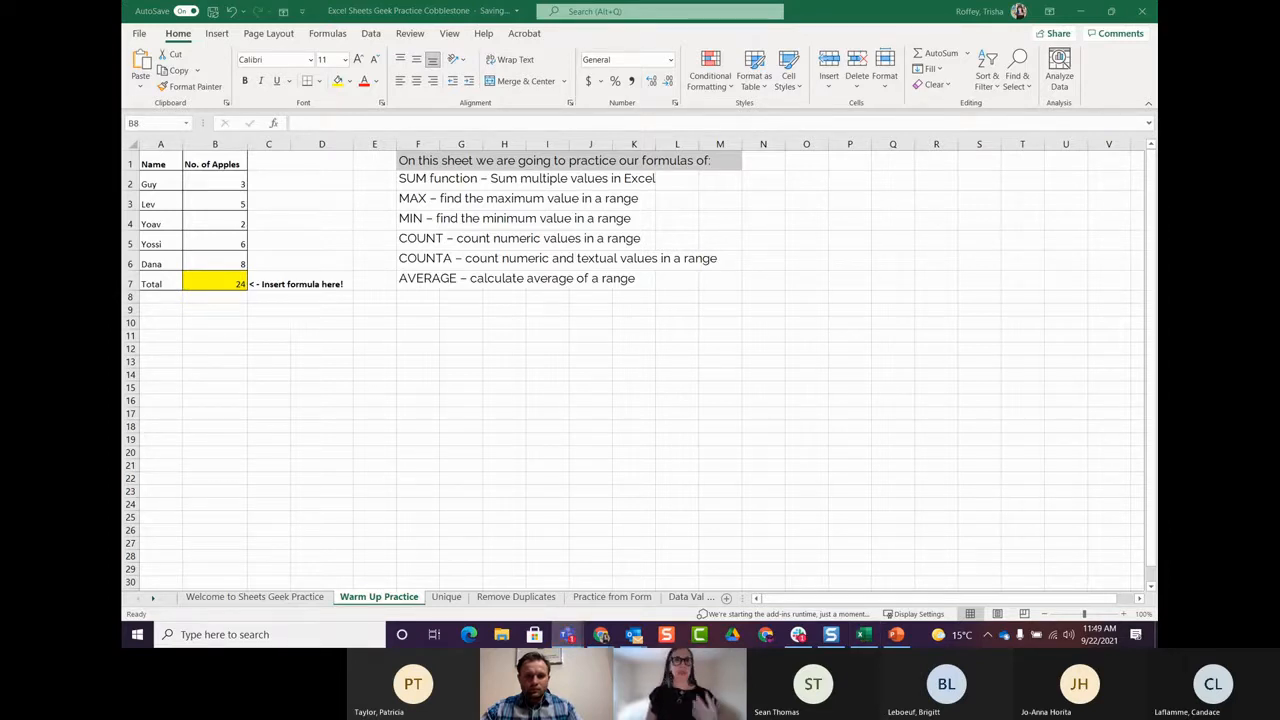
Step: Replace the formula in cell B7 with =Max(B2:B6) to find the highest number of apples
left_click(238, 285)
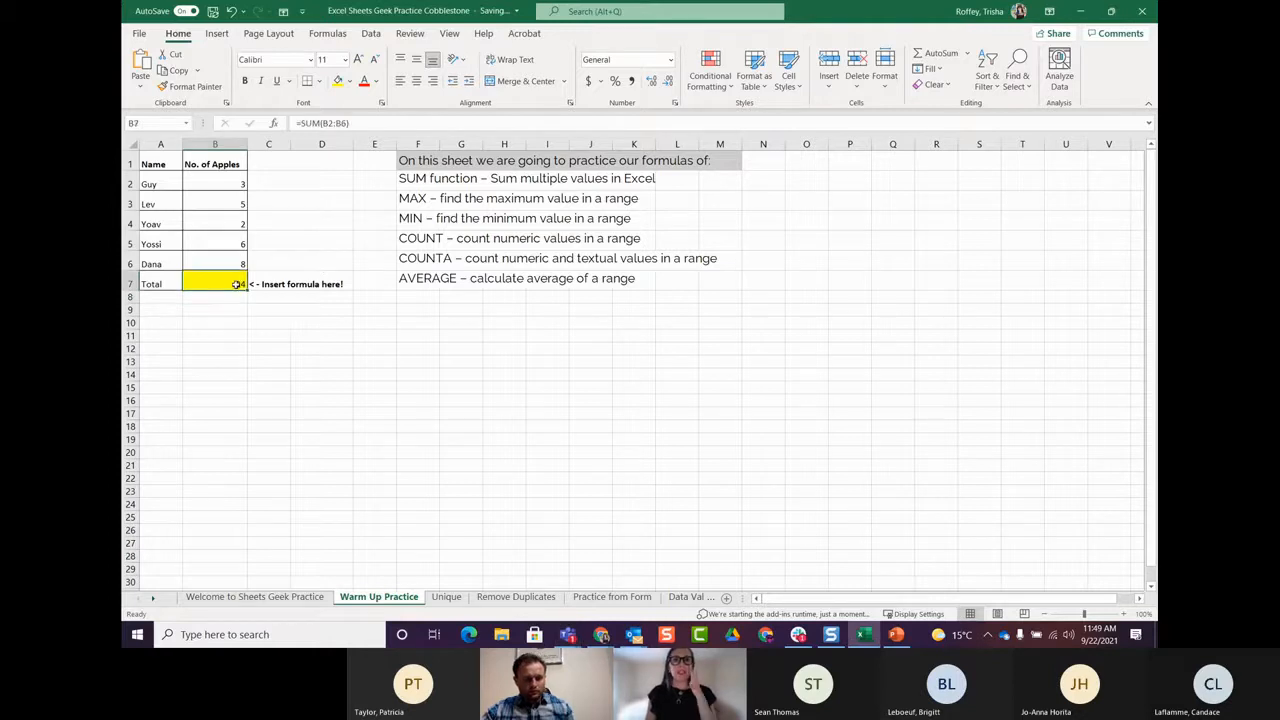
type("=")
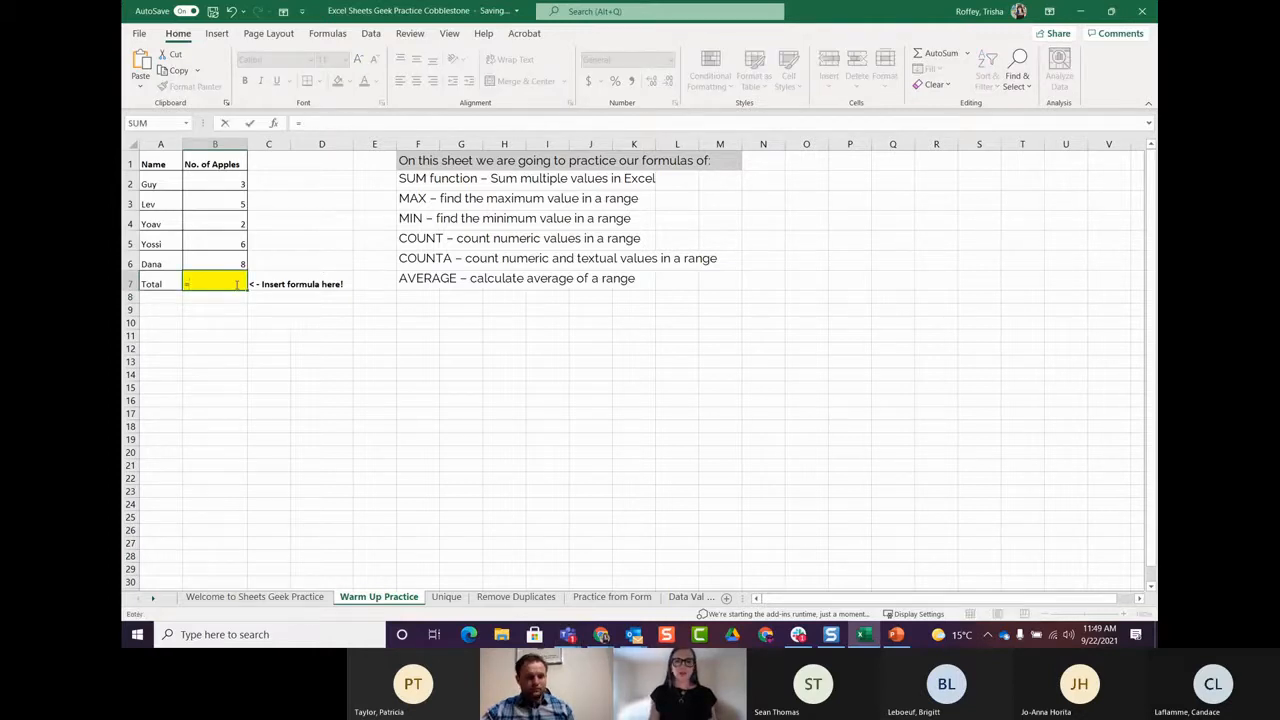
type("Max(")
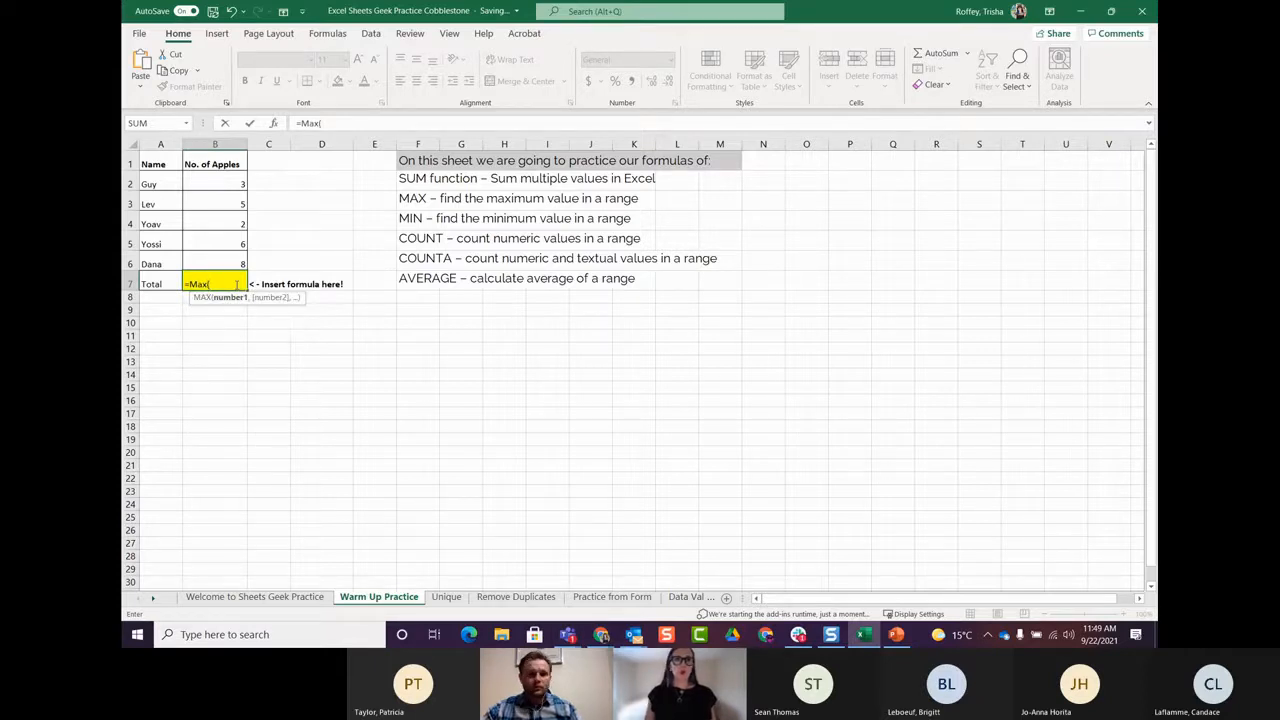
left_click_drag(235, 183, 236, 261)
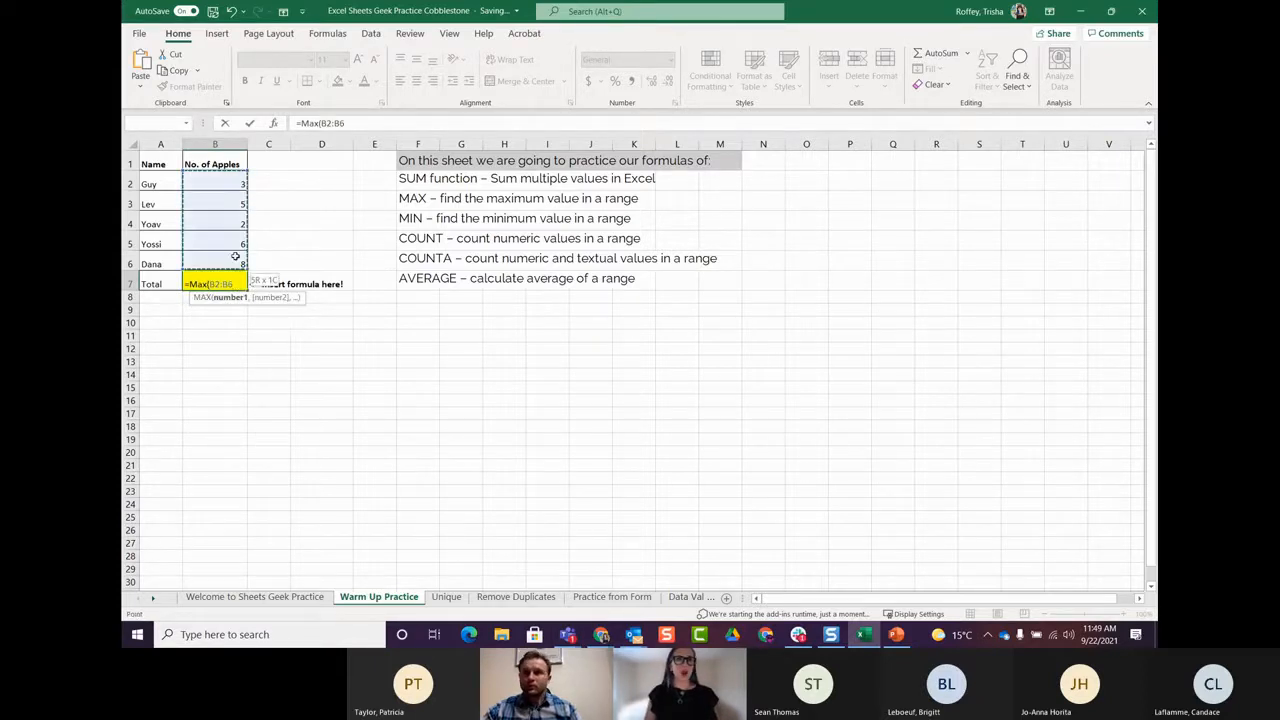
type(")")
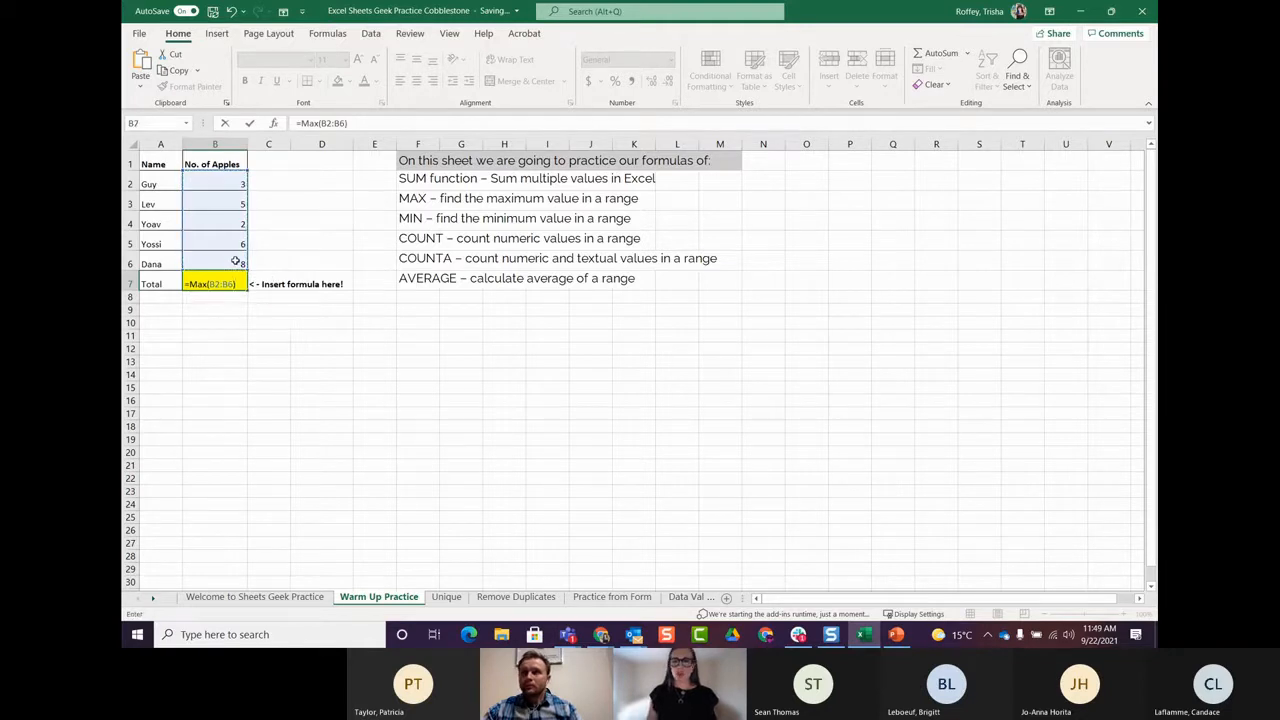
key("Return")
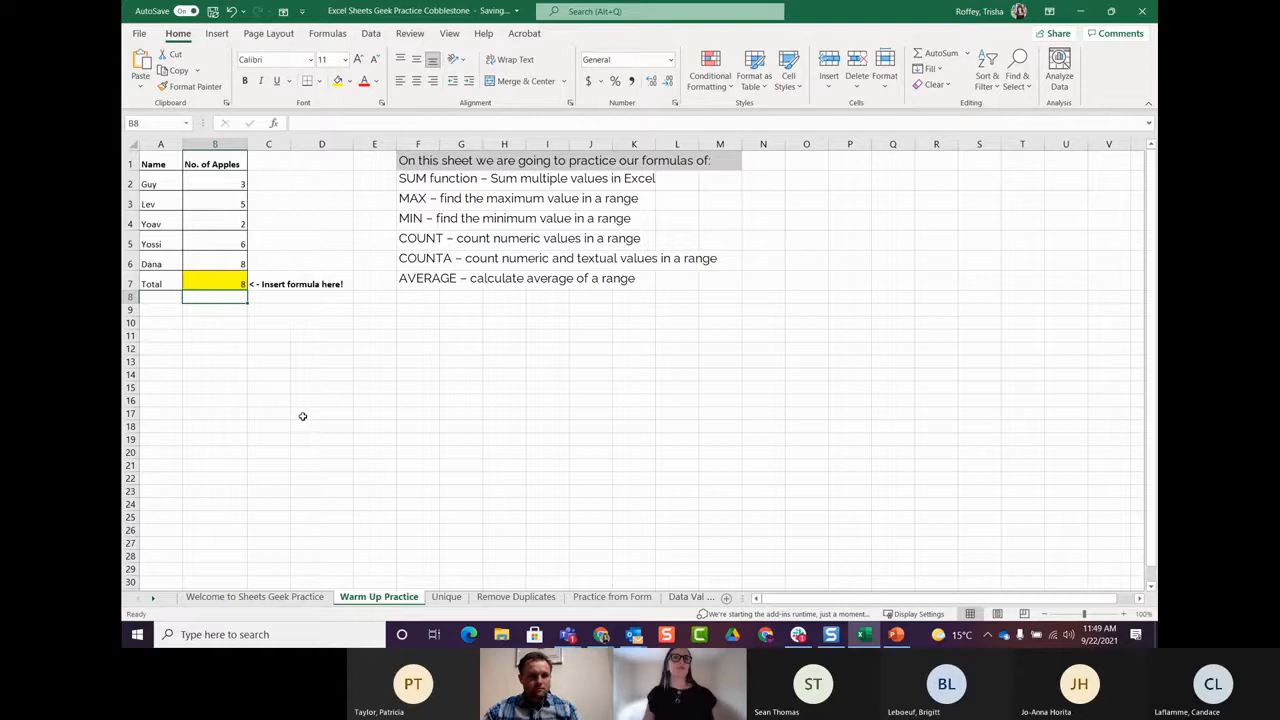
Step: Replace the formula in cell B7 with =Min(B2:B6) to find the lowest number of apples
left_click(222, 285)
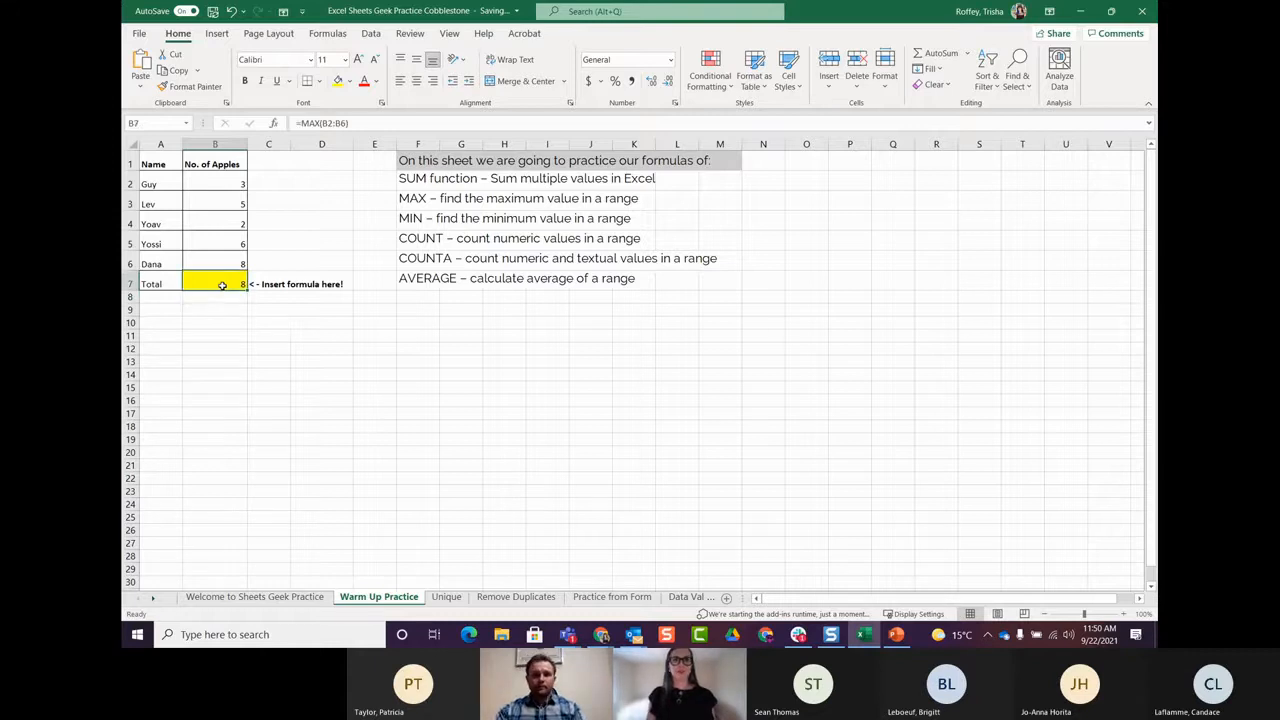
type("=Mim")
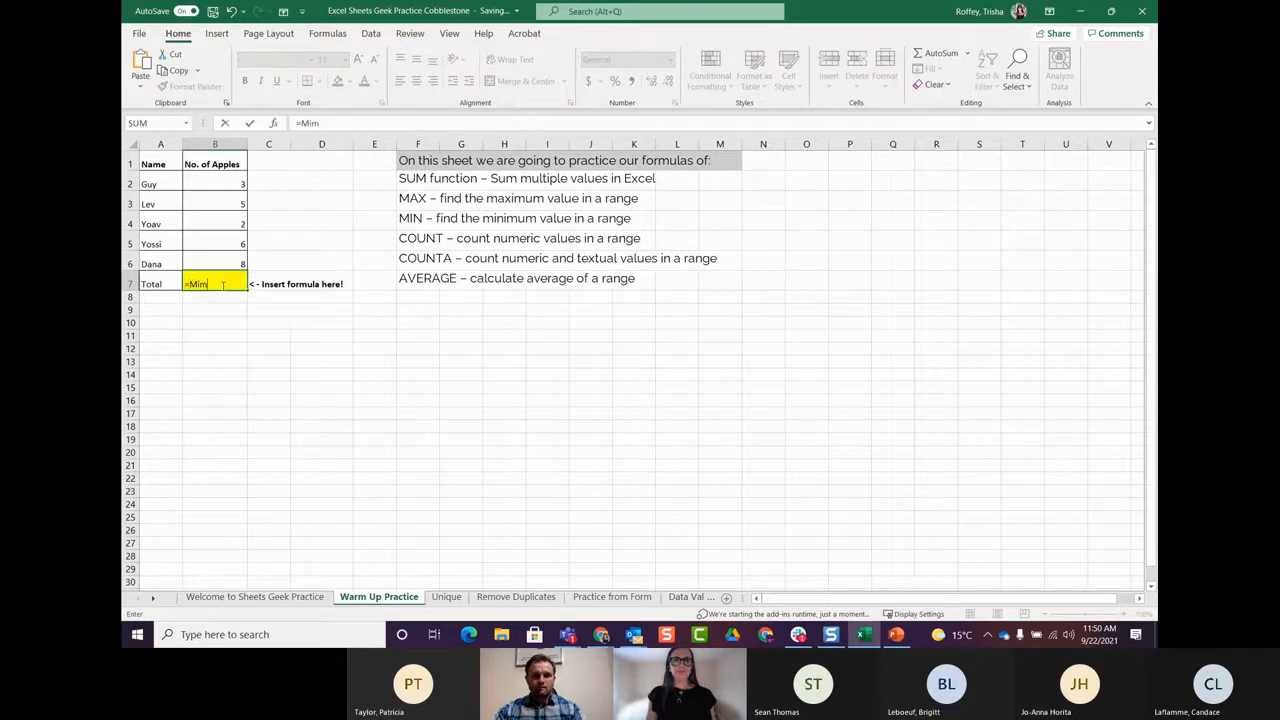
key("BackSpace")
type("n")
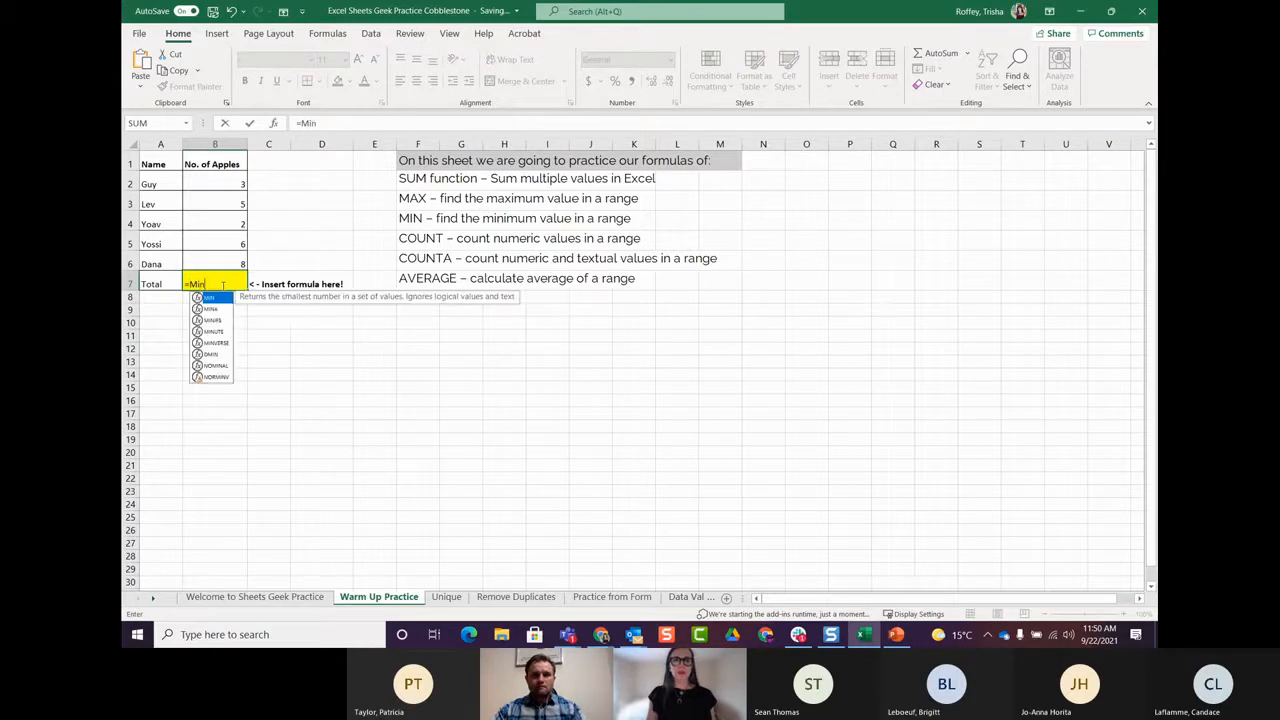
type("(")
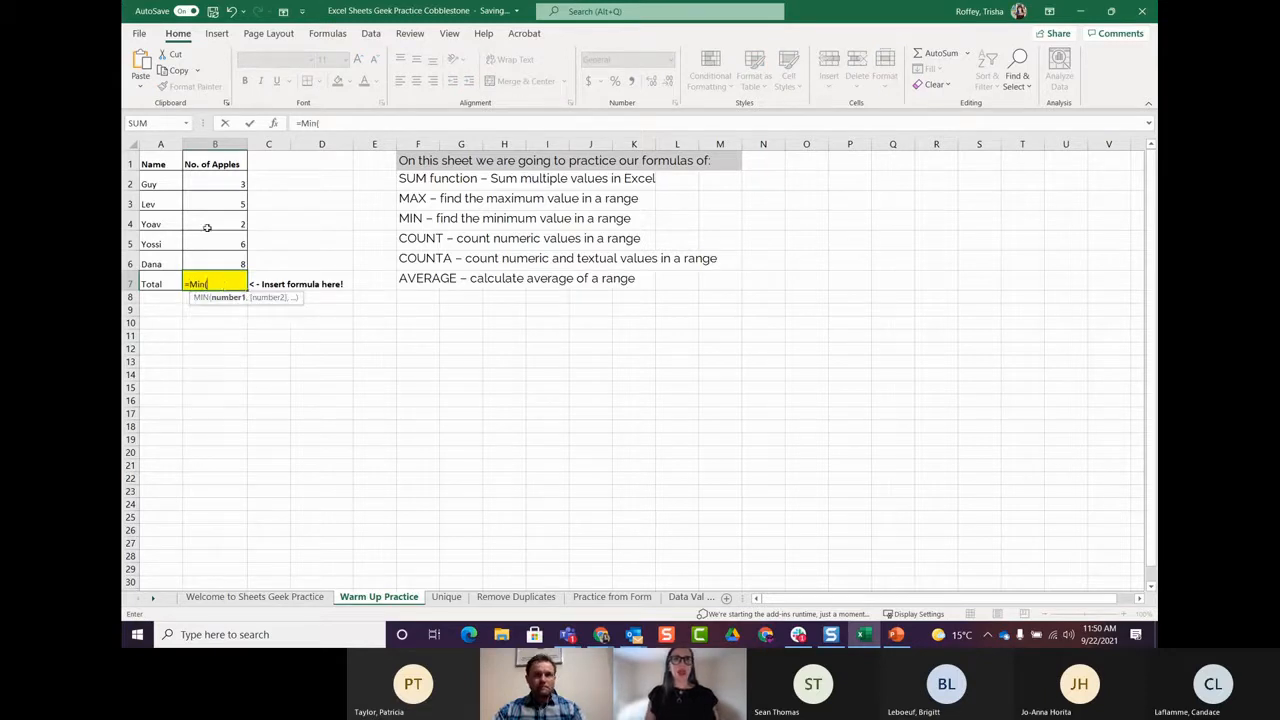
left_click_drag(218, 184, 232, 264)
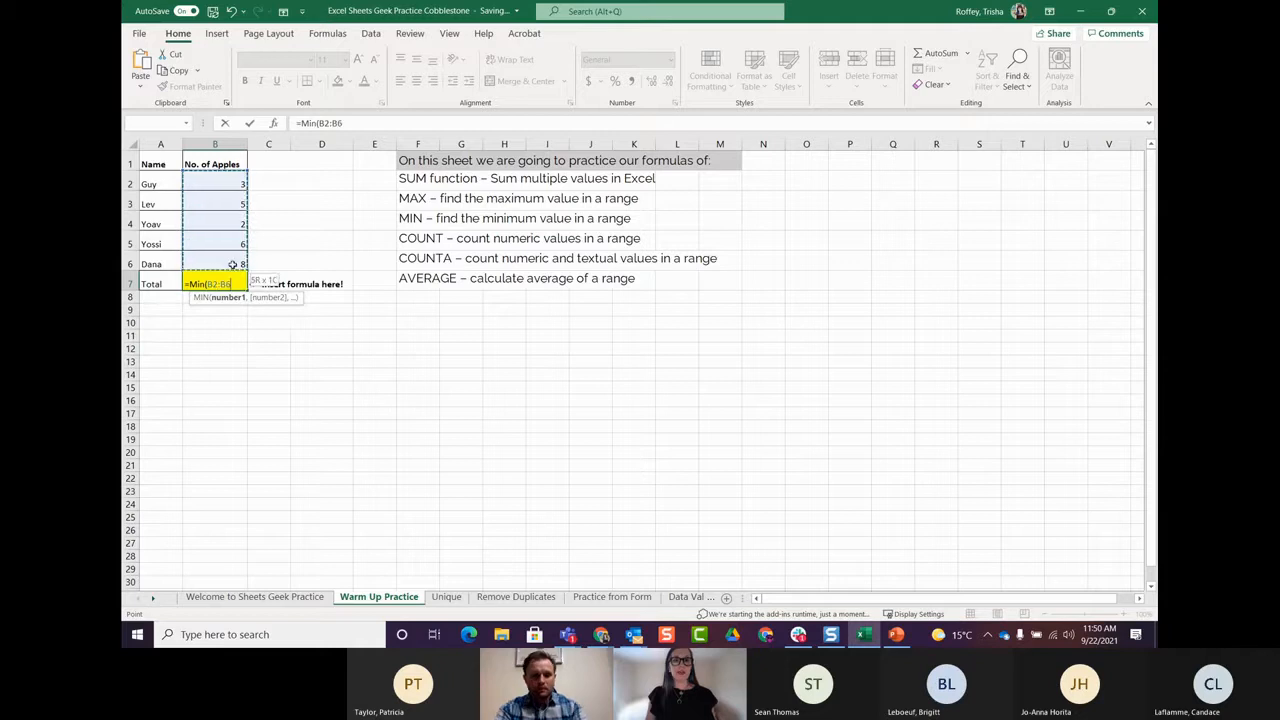
type(")")
key("Return")
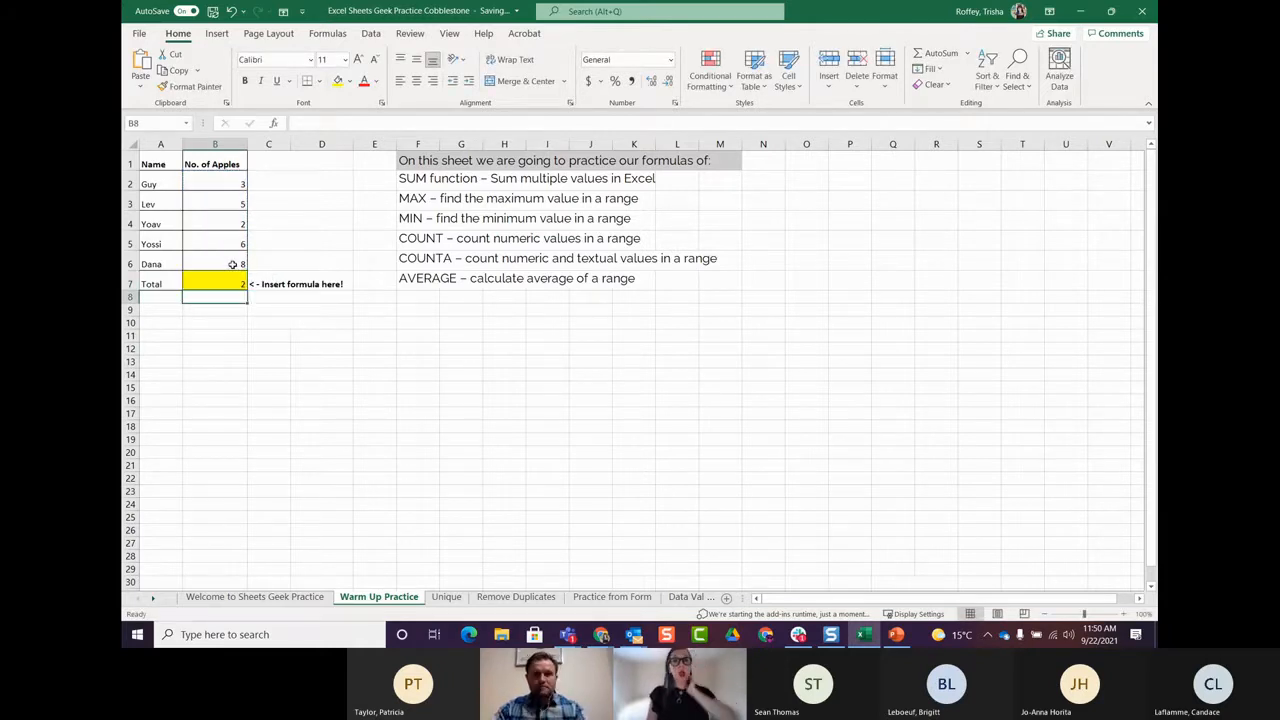
Step: Replace the formula in cell B7 with a COUNT of the numeric values in B2:B6
left_click(228, 282)
type("=")
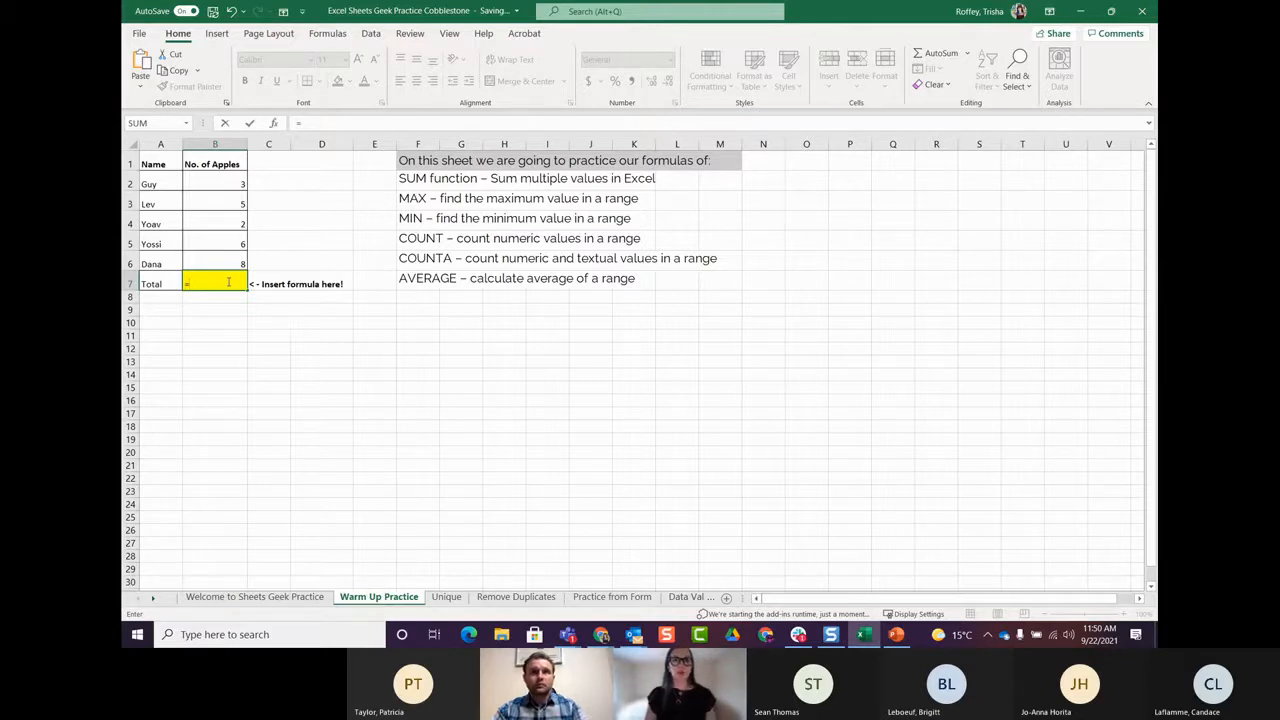
type("Count")
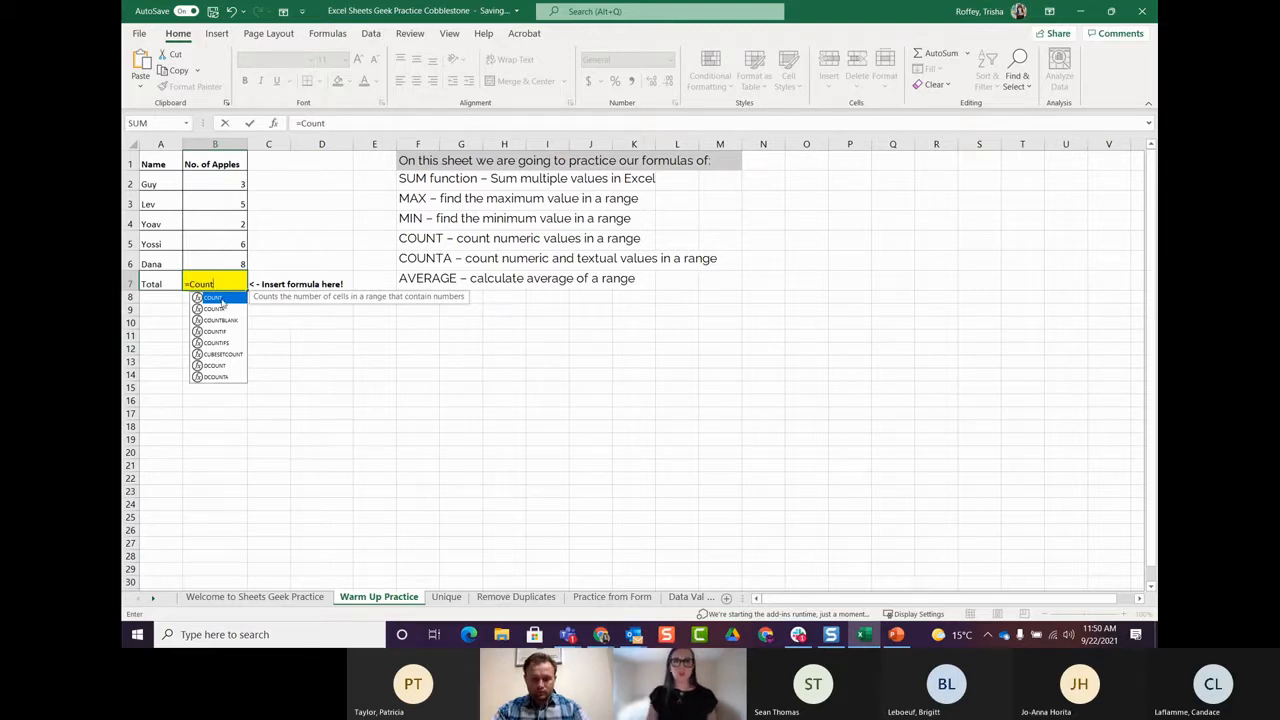
type("(")
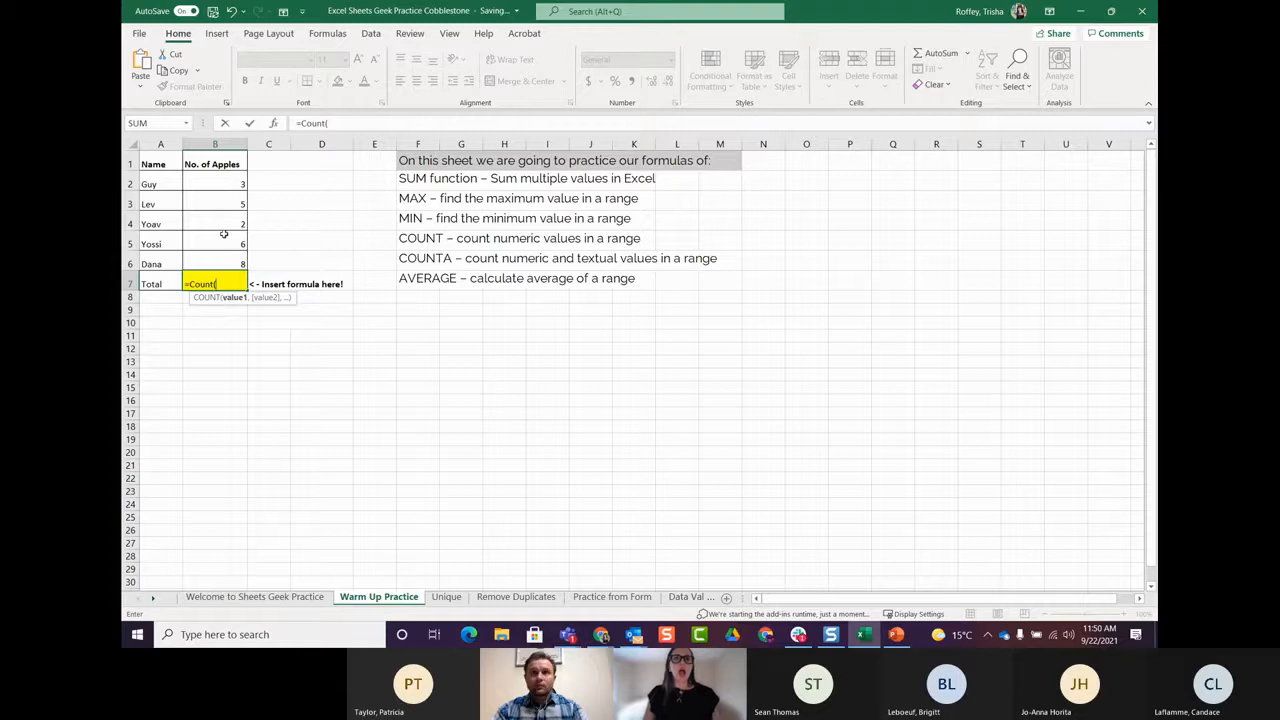
left_click_drag(229, 184, 235, 259)
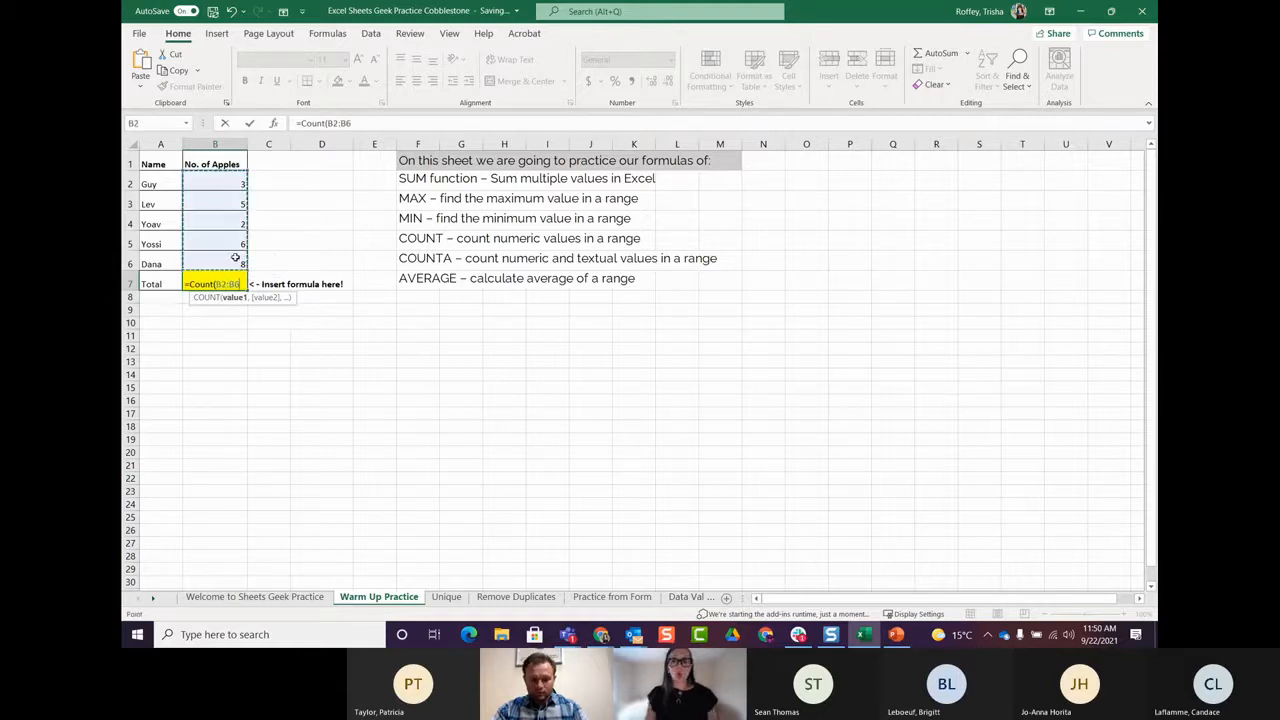
key("Return")
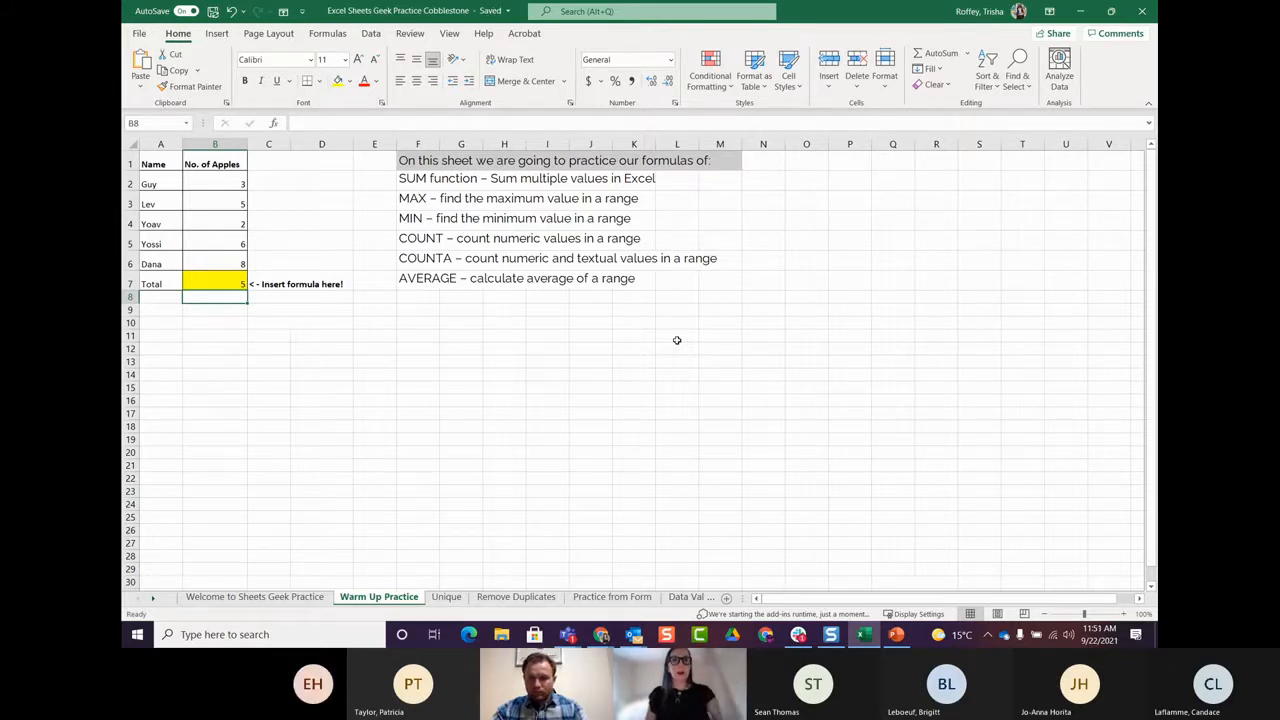
Step: Replace the formula in cell B7 with =CountA(B1:B6), so the count includes the column heading
left_click(230, 281)
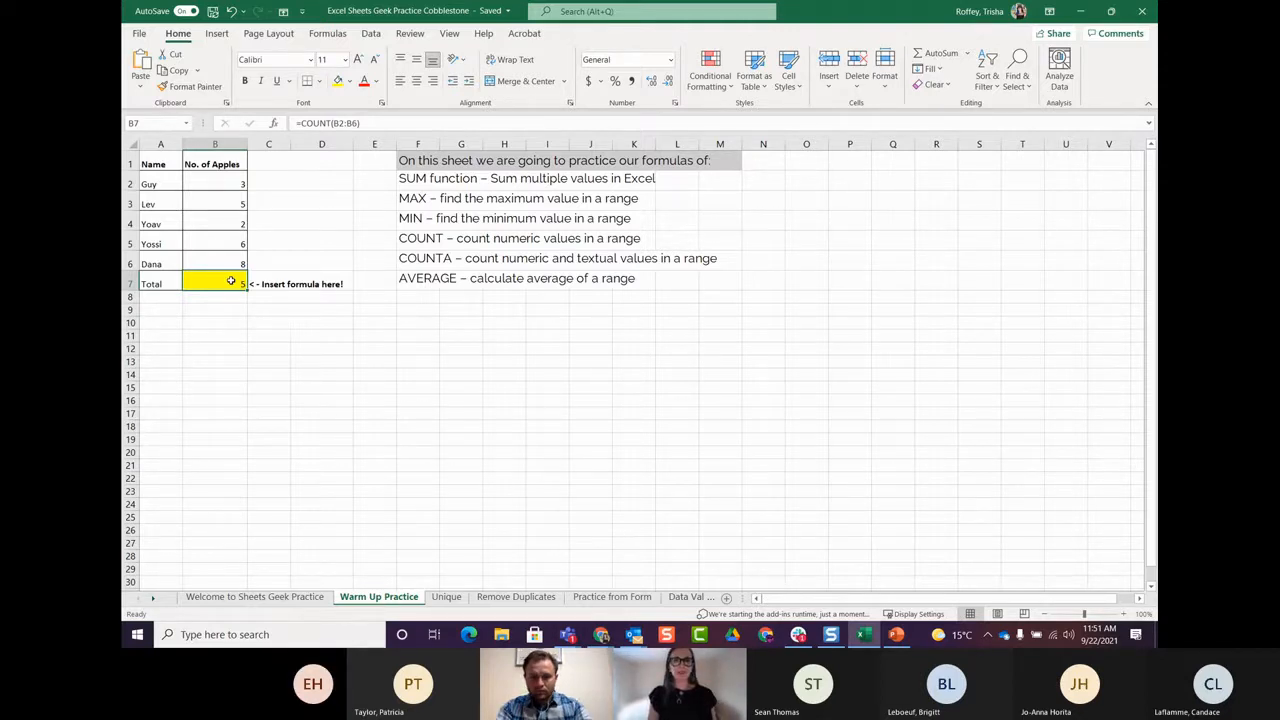
type("=Count")
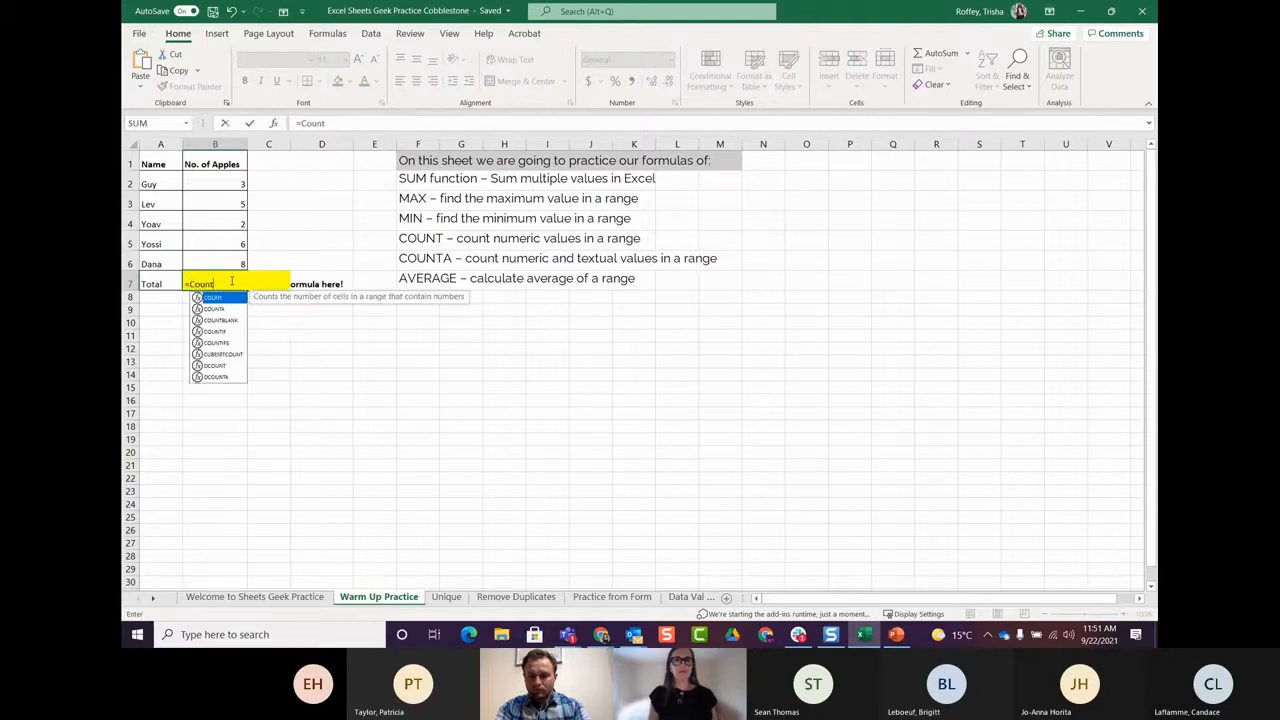
type("A")
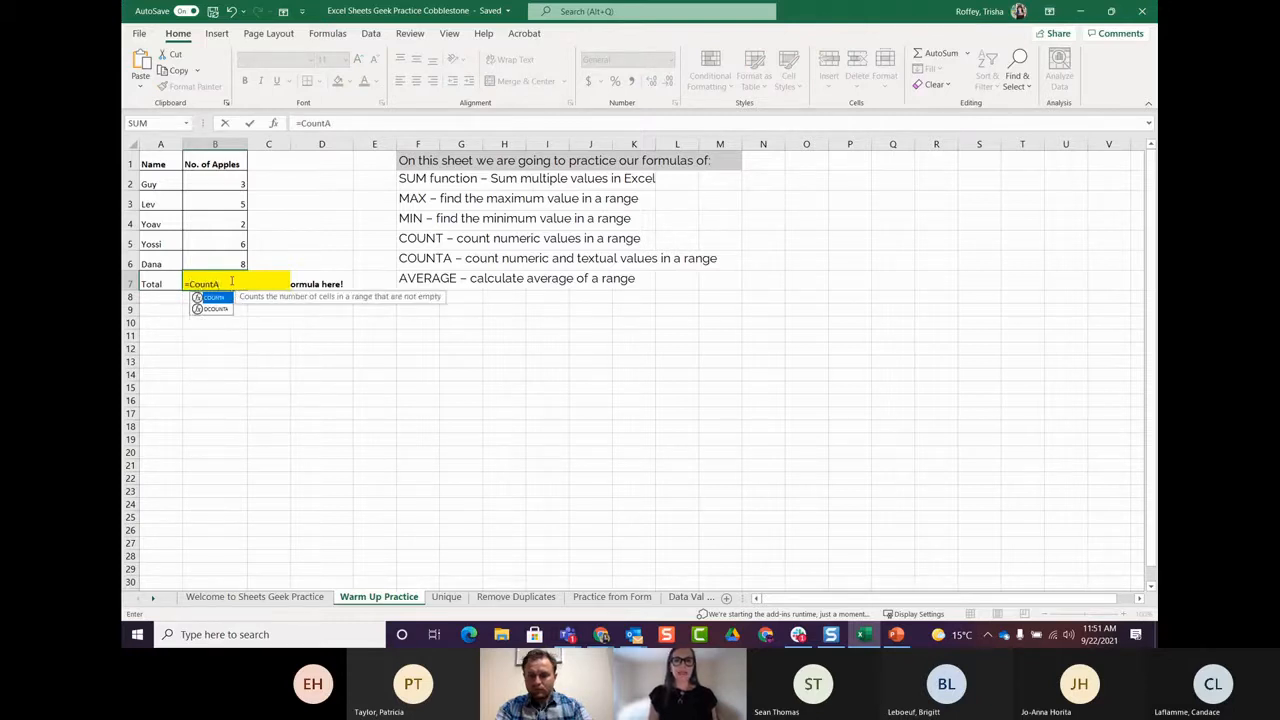
type("(")
left_click(225, 180)
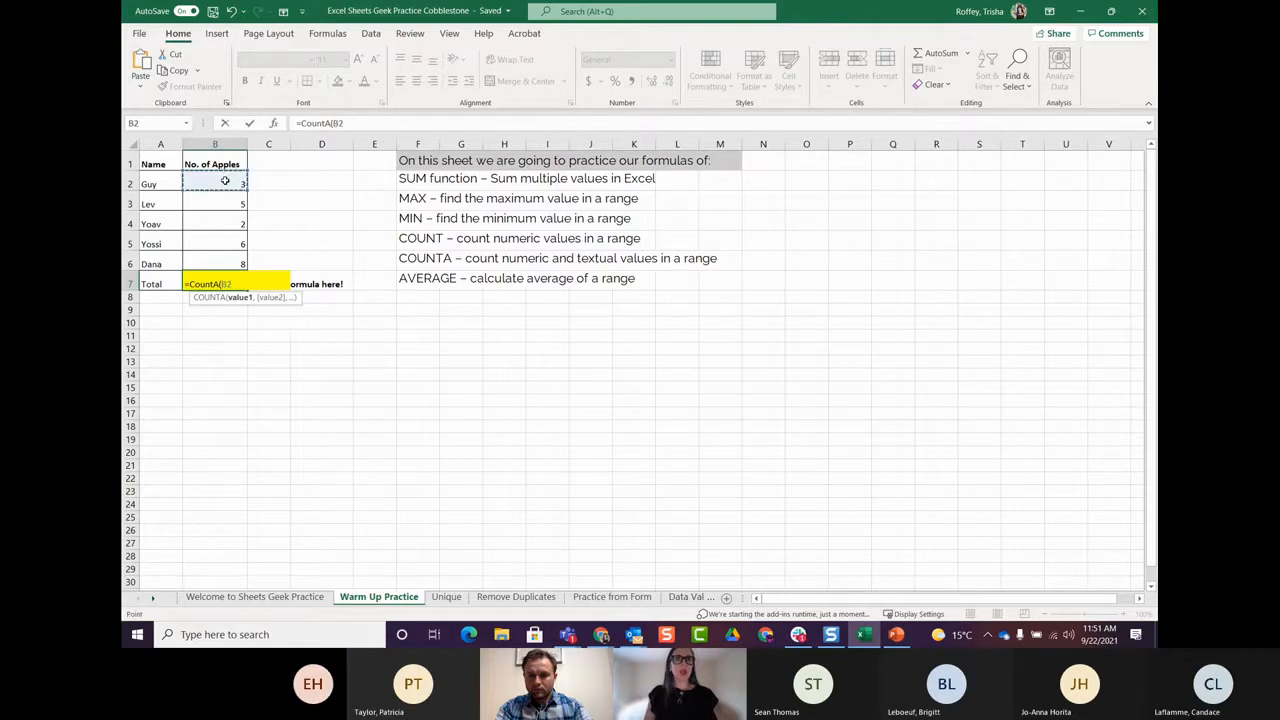
left_click_drag(225, 180, 228, 262)
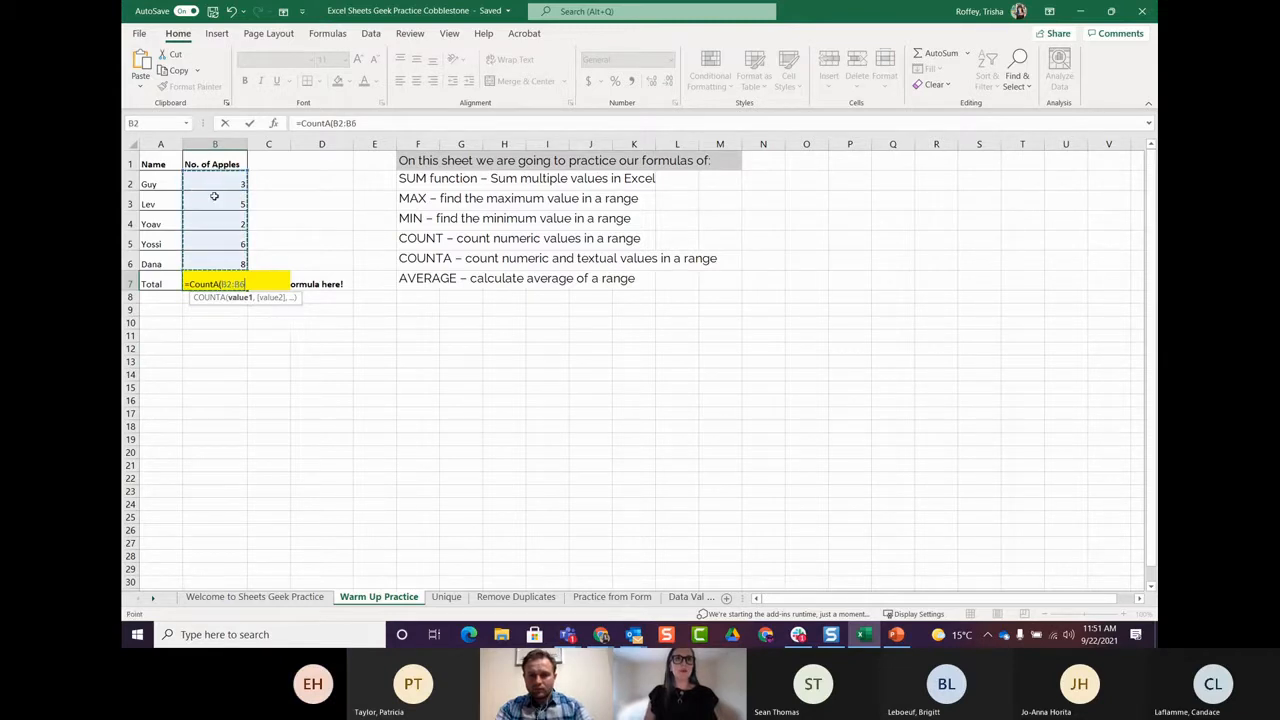
left_click_drag(216, 164, 232, 260)
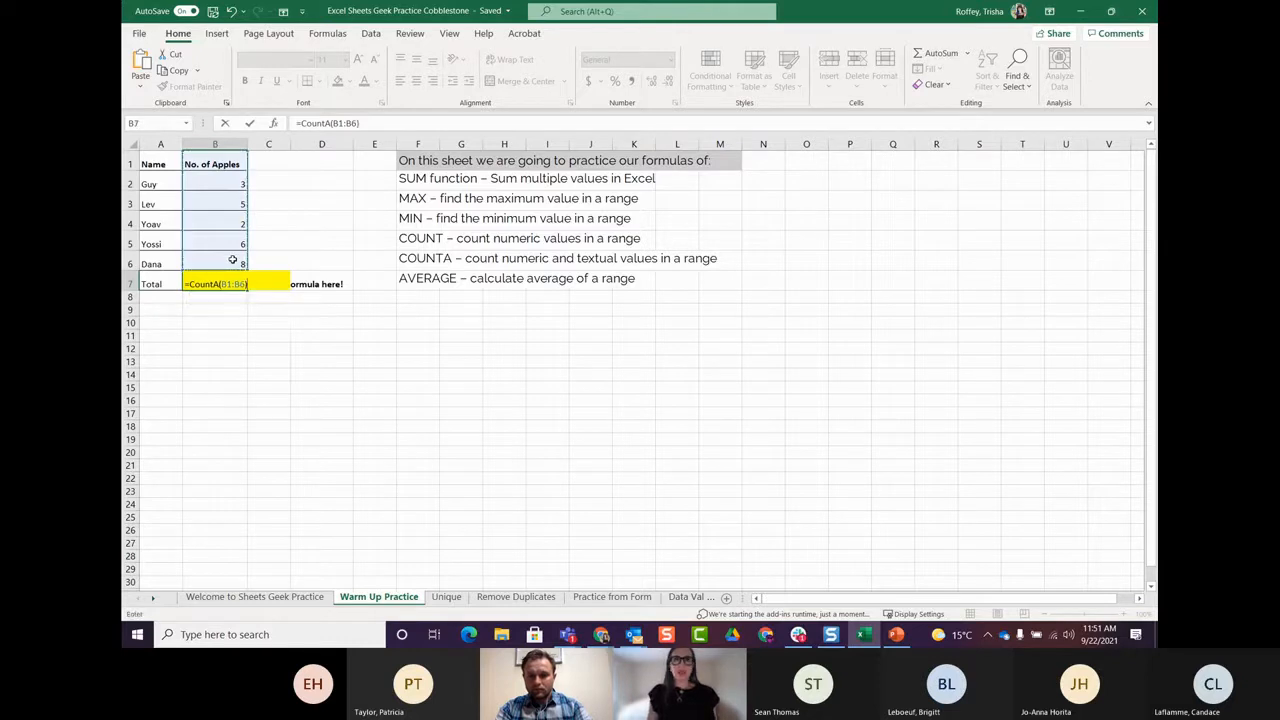
key("Return")
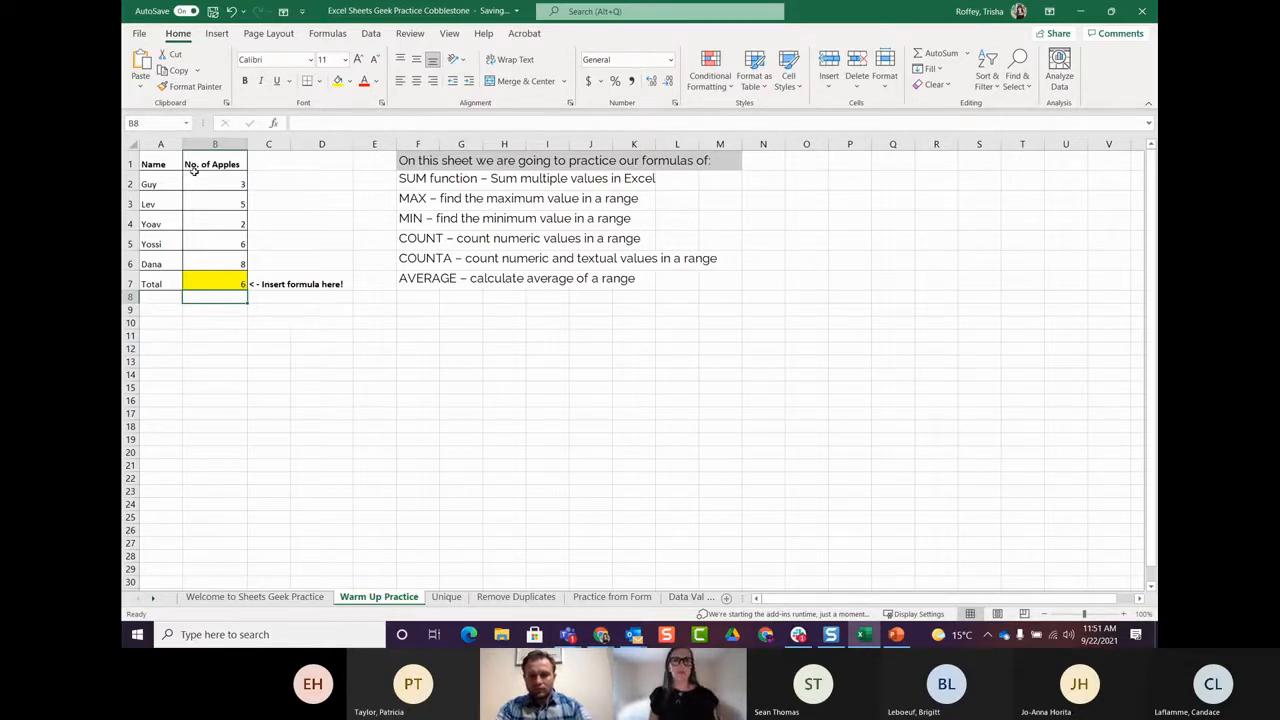
Step: Replace the formula in cell B7 with the AVERAGE of the apple counts in B2:B6
left_click(225, 285)
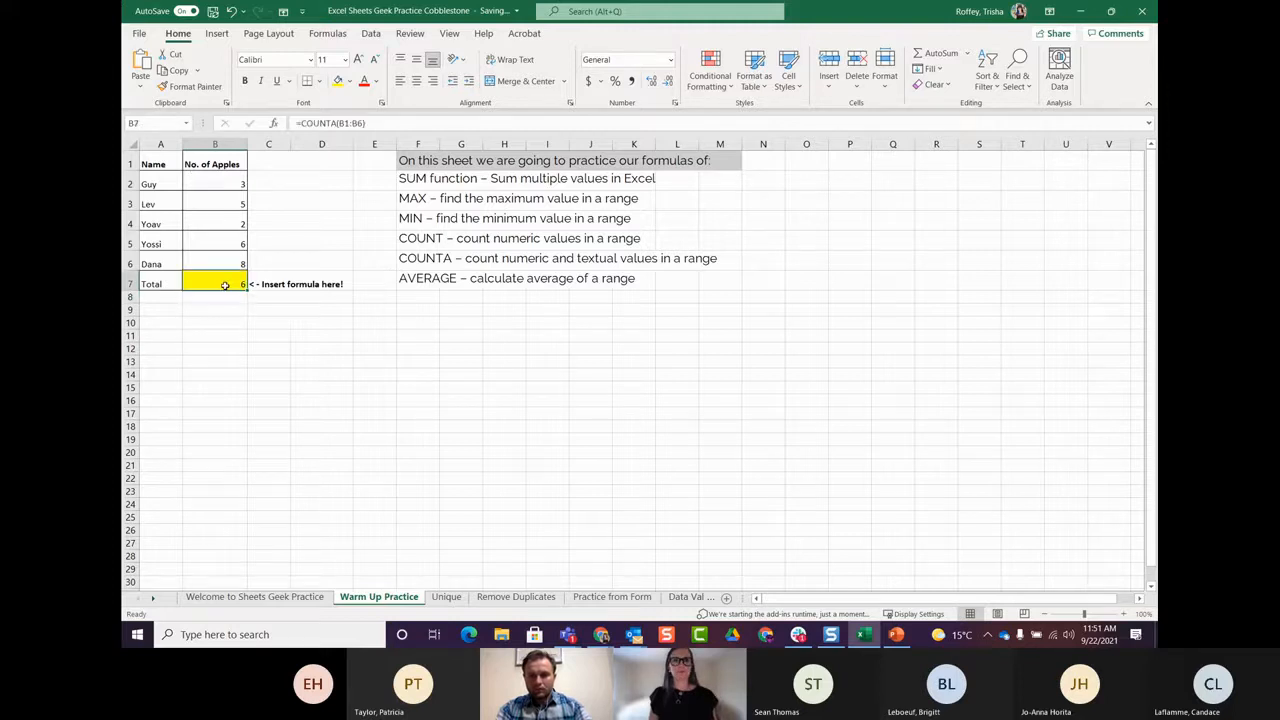
type("=Aver")
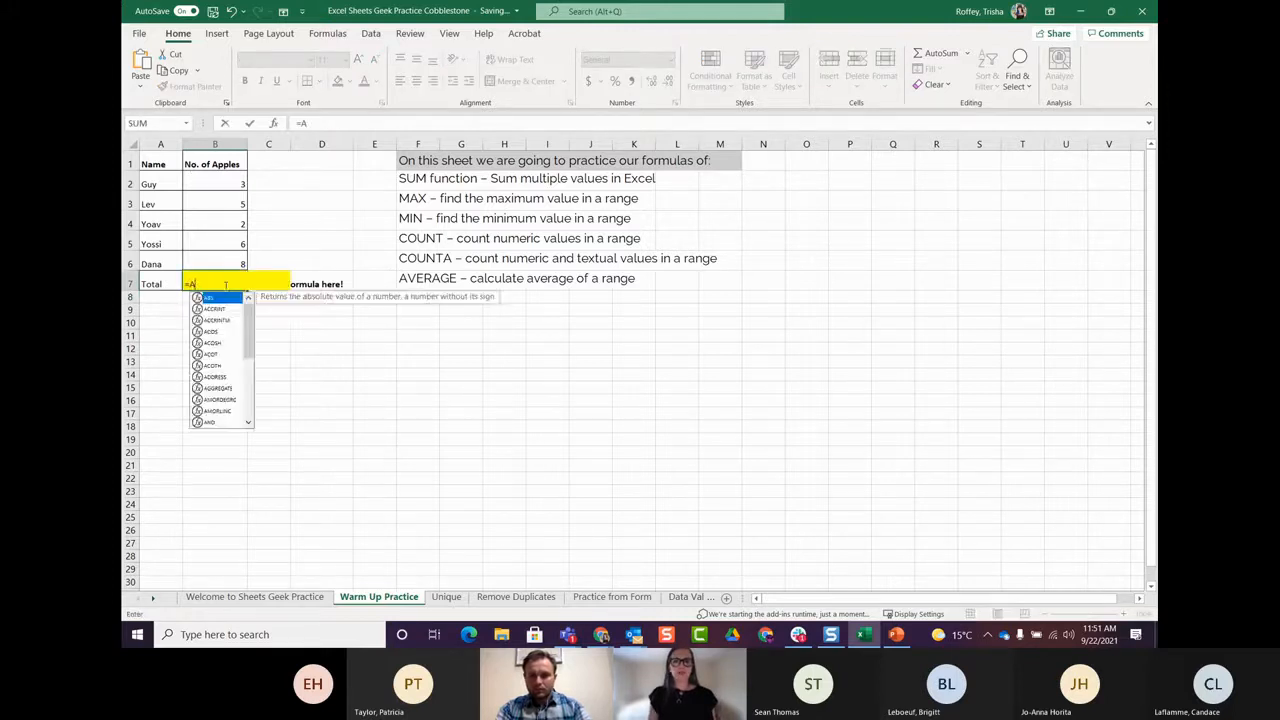
type("age(")
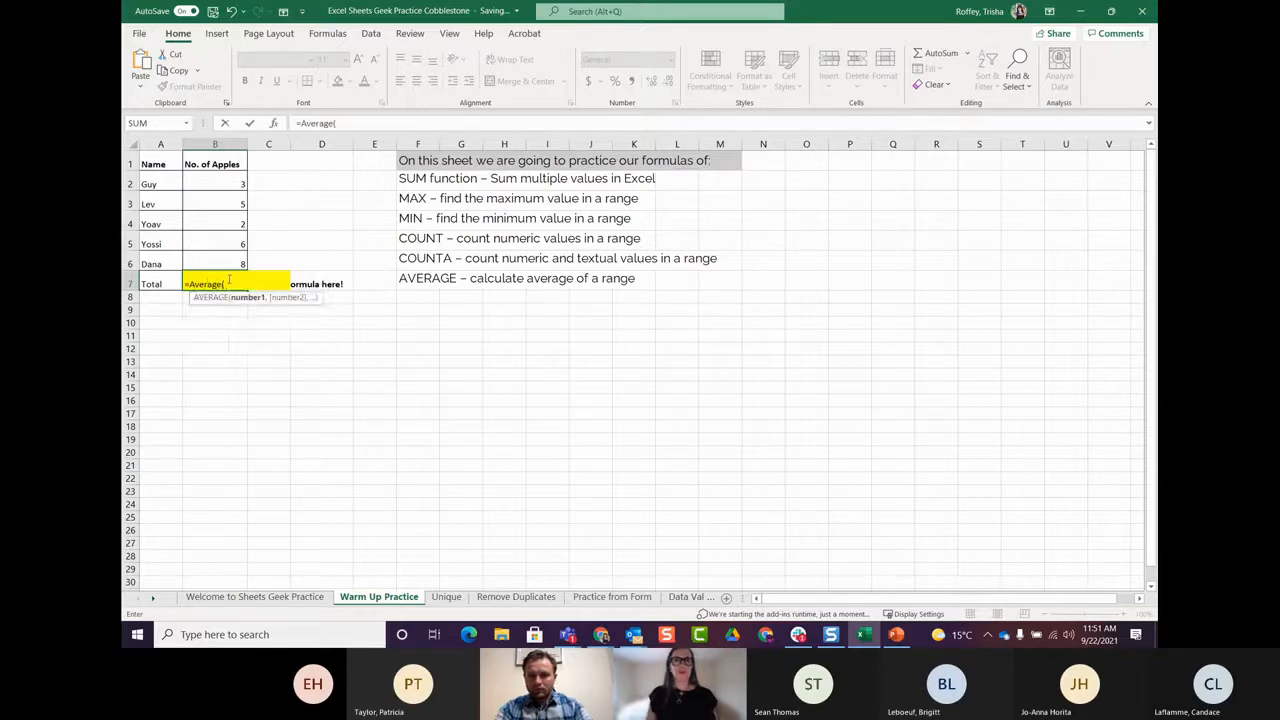
left_click_drag(238, 186, 234, 259)
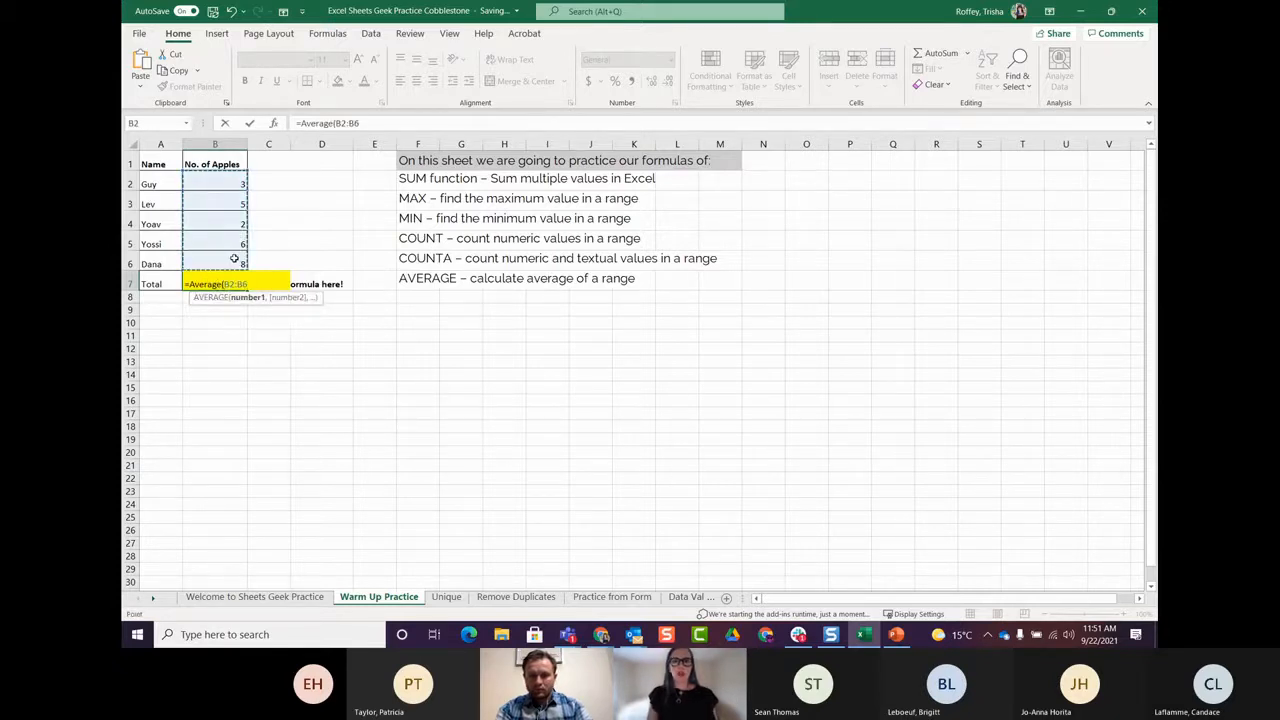
key("Return")
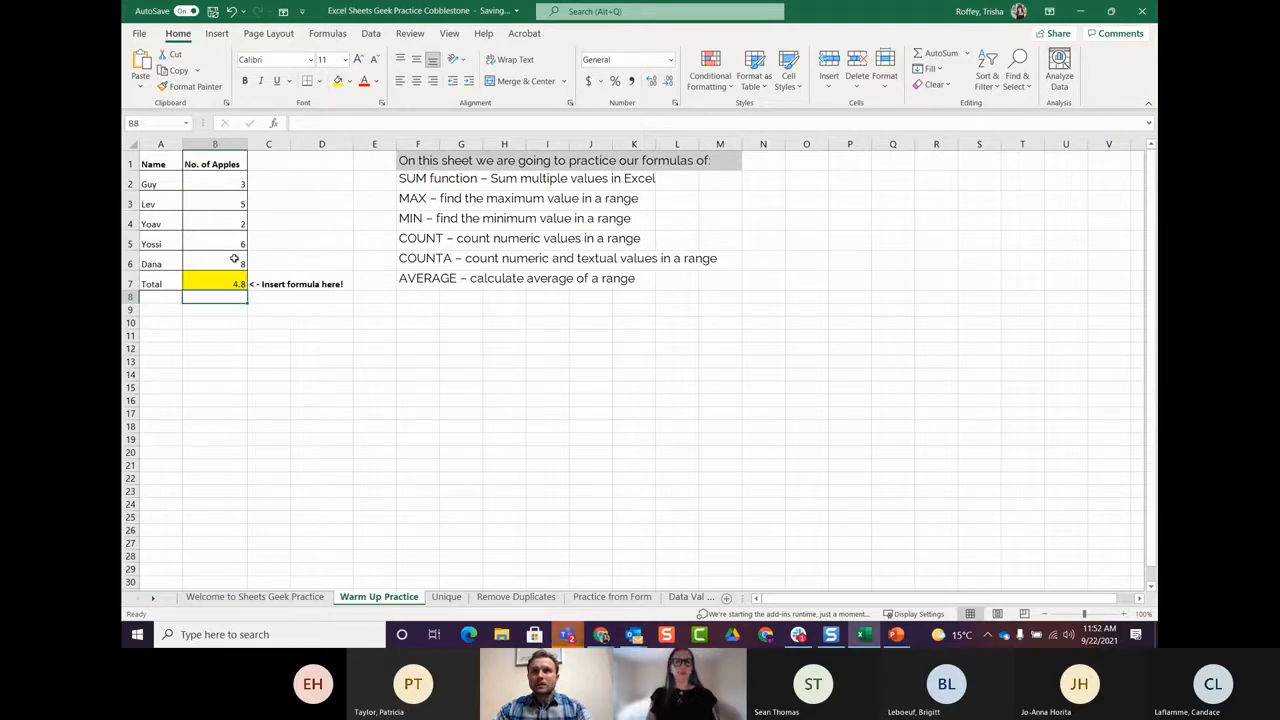
Step: Examine the quick average, count and sum that Excel gives for the selected apple counts in B2:B6
left_click(230, 186)
left_click_drag(230, 186, 232, 260)
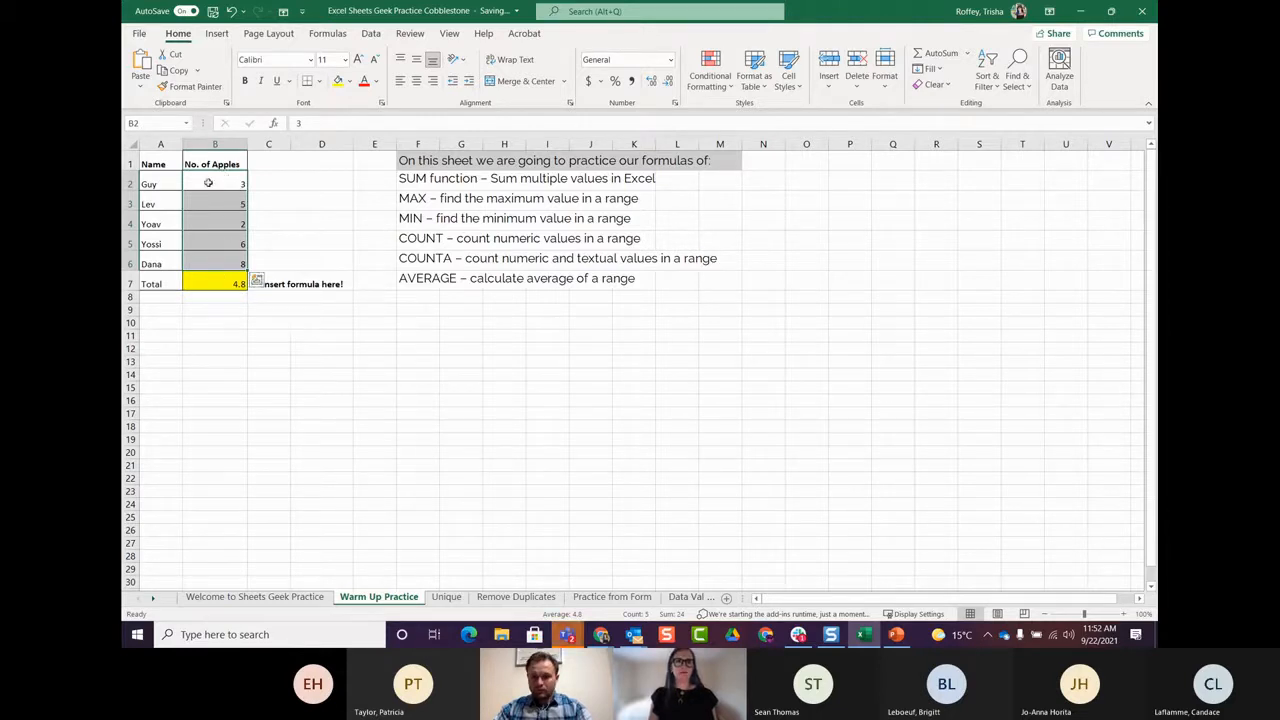
left_click(326, 217)
left_click_drag(217, 176, 232, 258)
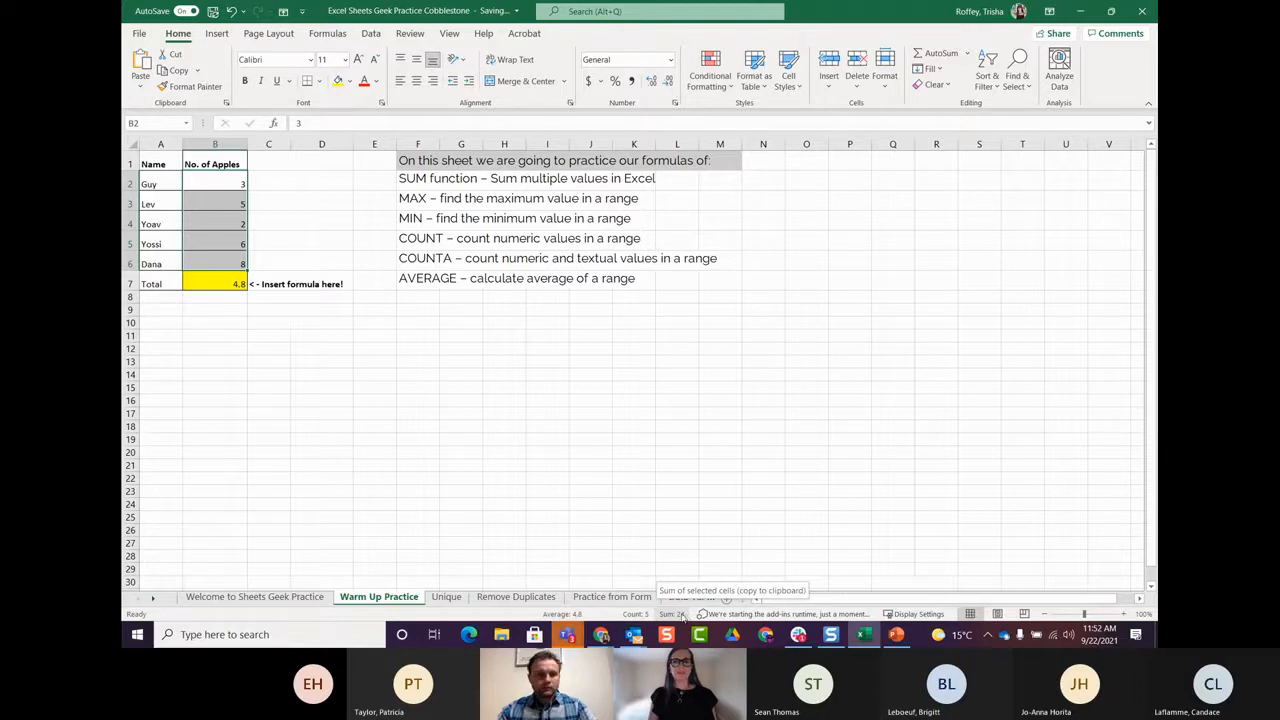
left_click(676, 515)
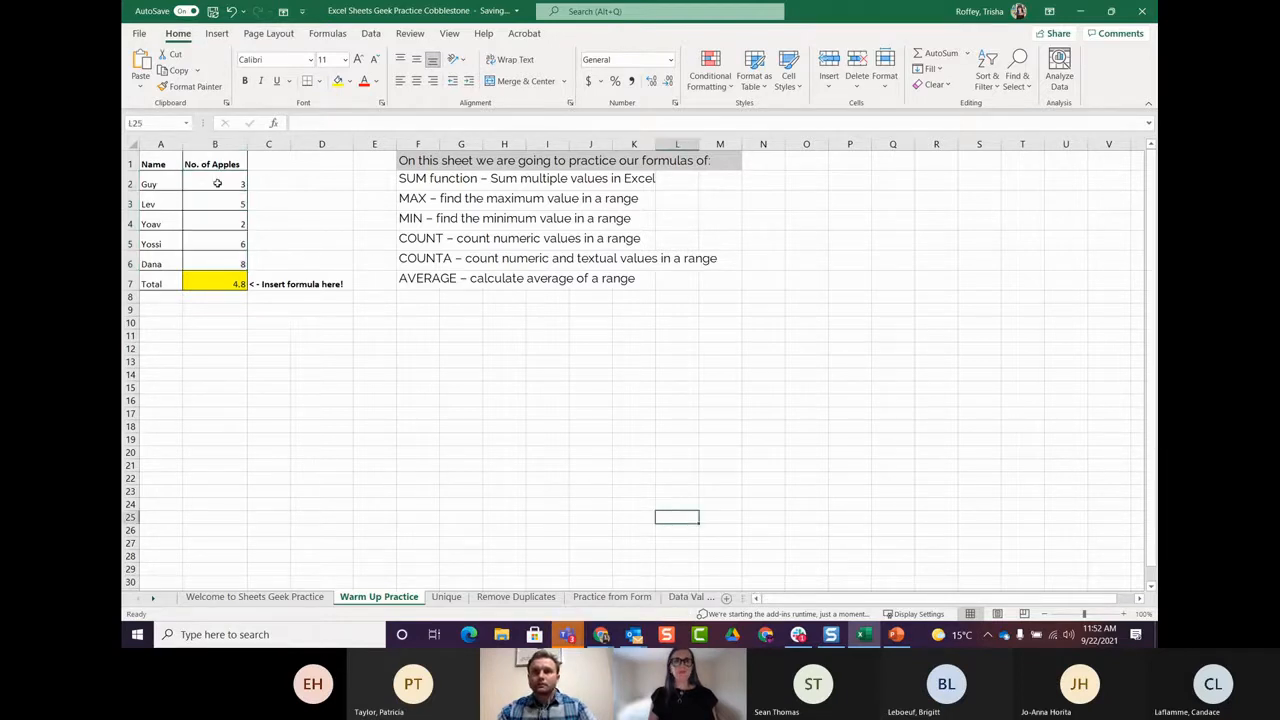
left_click_drag(207, 181, 211, 258)
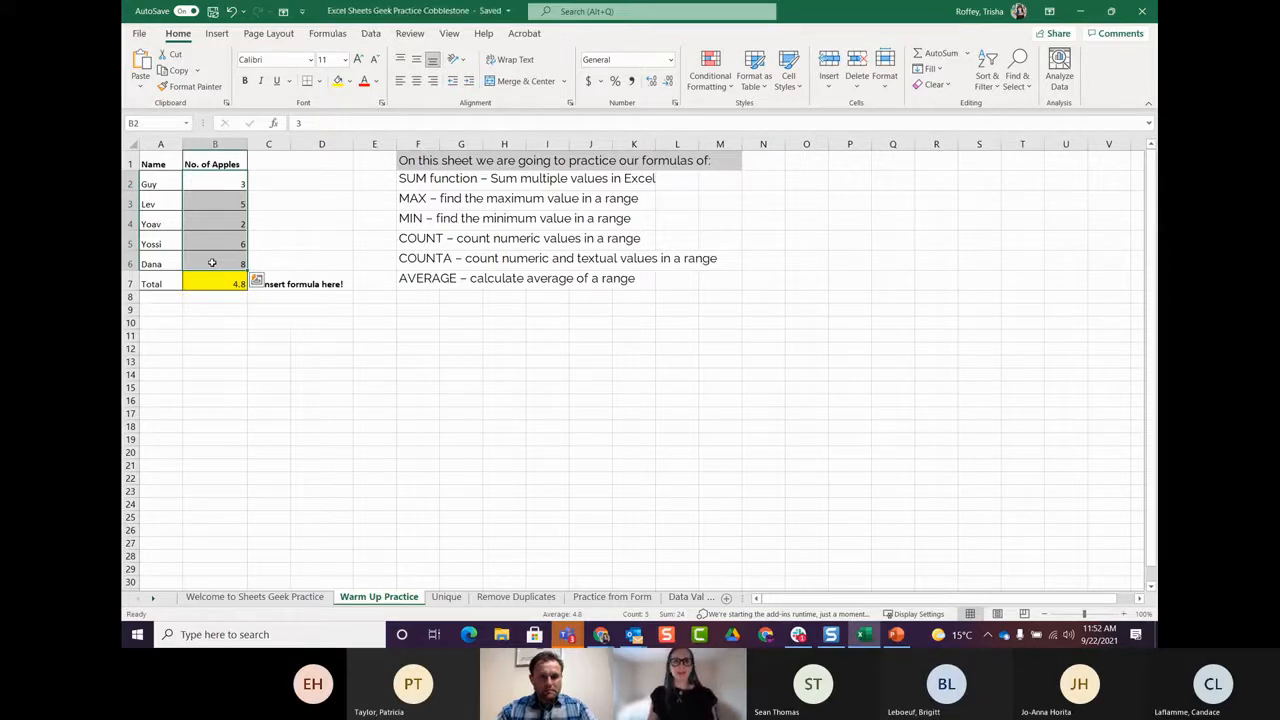
left_click(300, 223)
left_click_drag(215, 183, 219, 260)
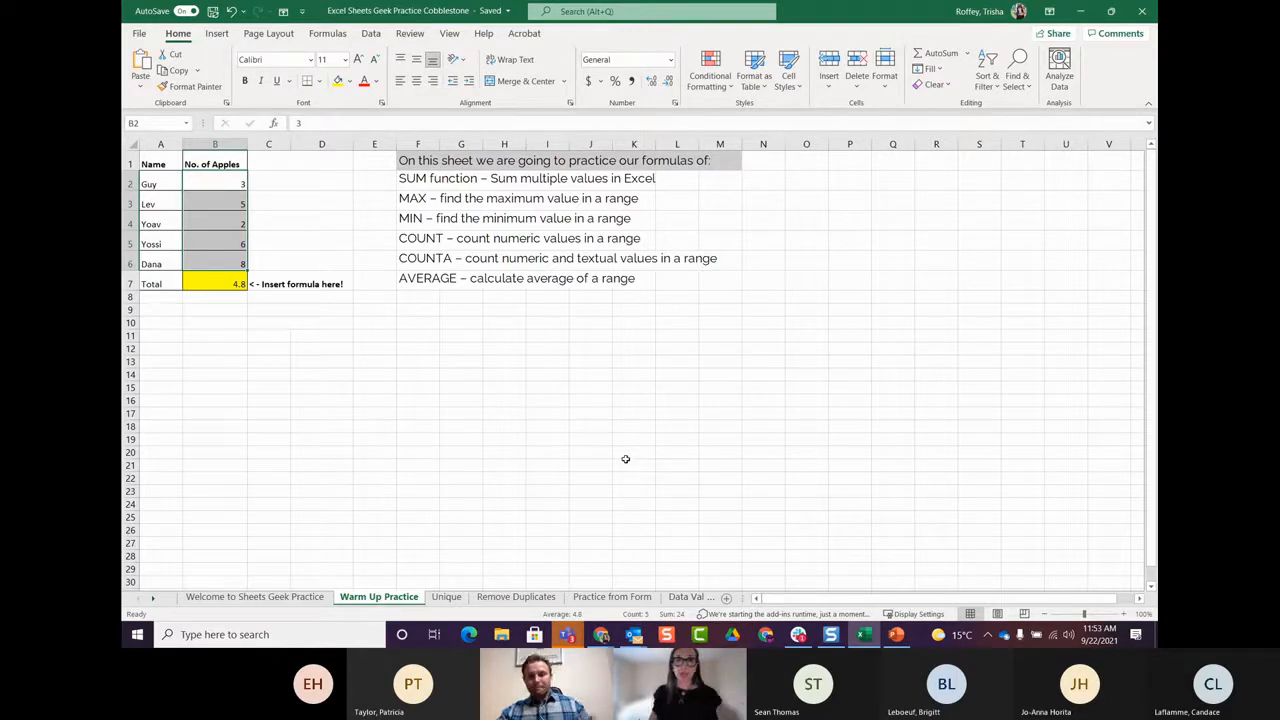
left_click_drag(806, 163, 832, 543)
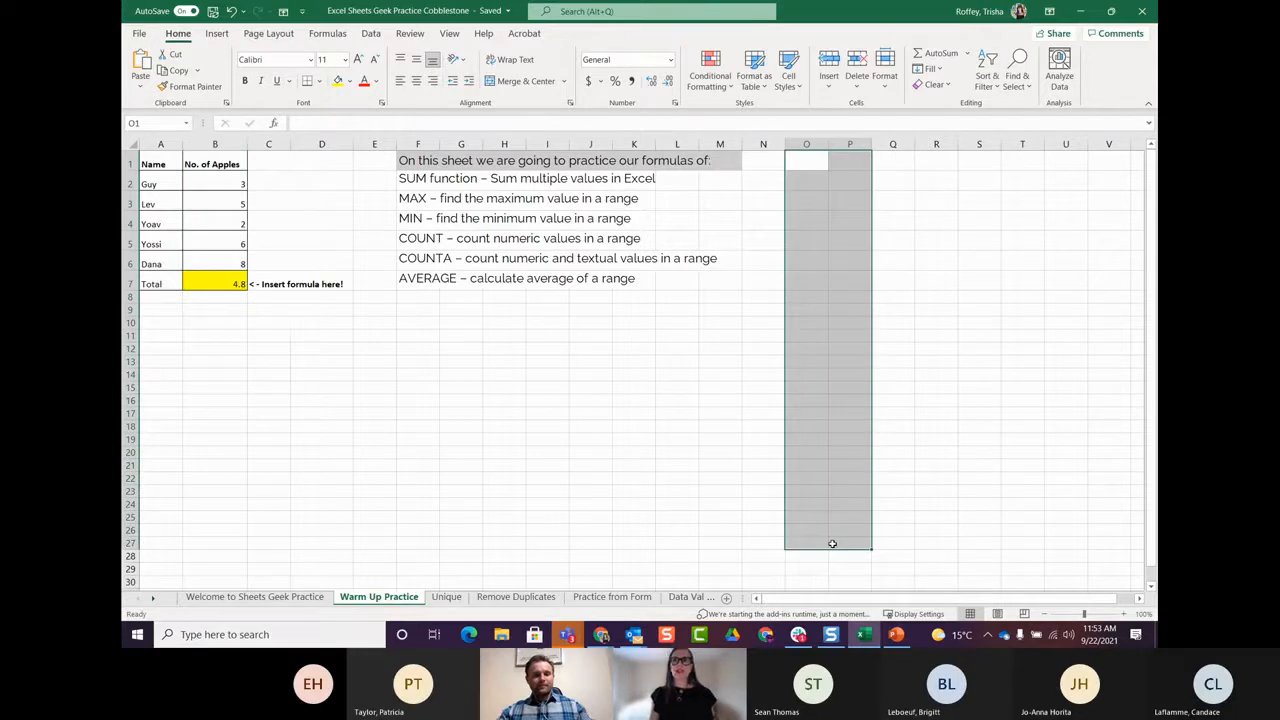
left_click(633, 468)
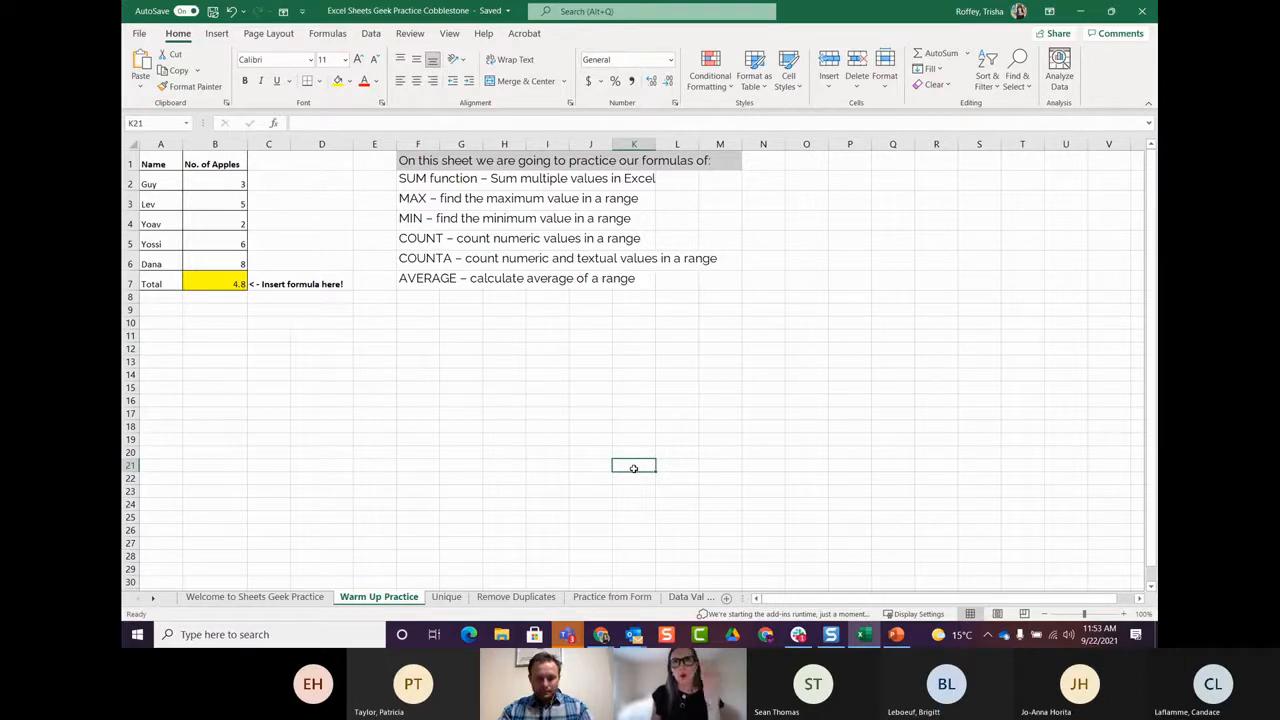
left_click_drag(232, 186, 233, 266)
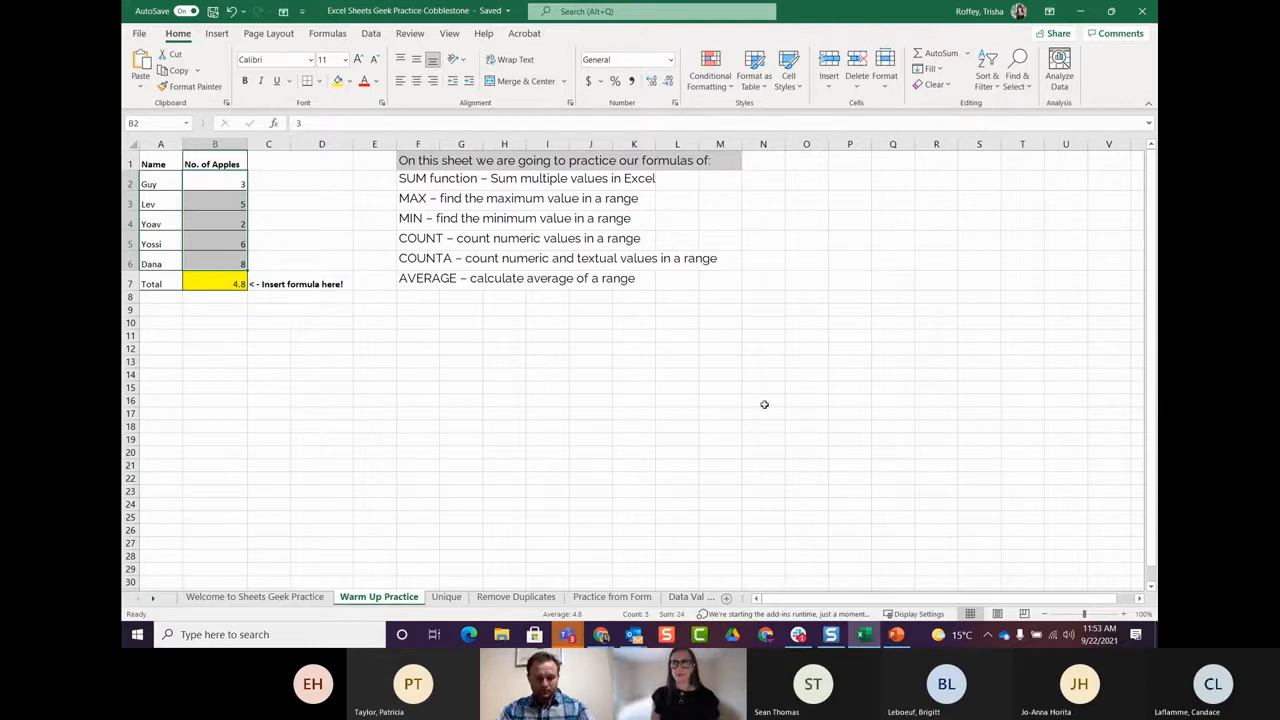
Step: Check the quick count for the text entries selected in A2:A7 of the Name column
left_click(324, 374)
left_click(156, 184)
left_click_drag(156, 184, 161, 290)
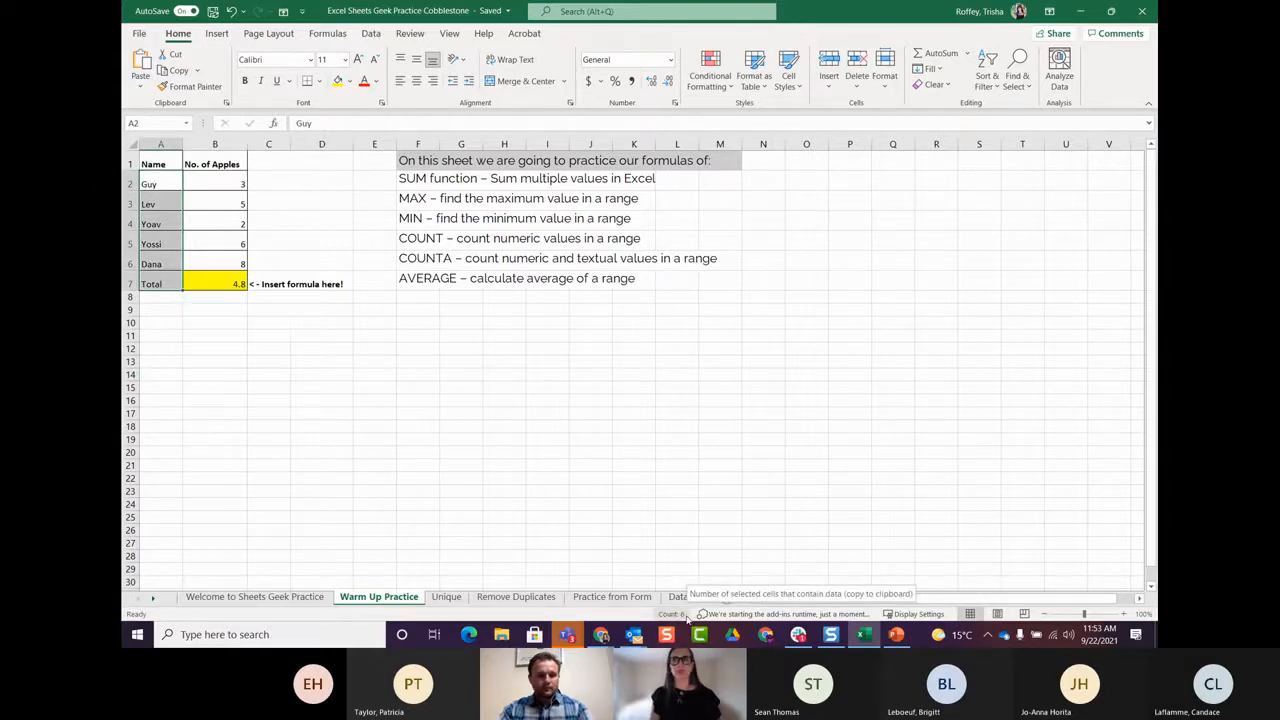
left_click(551, 296)
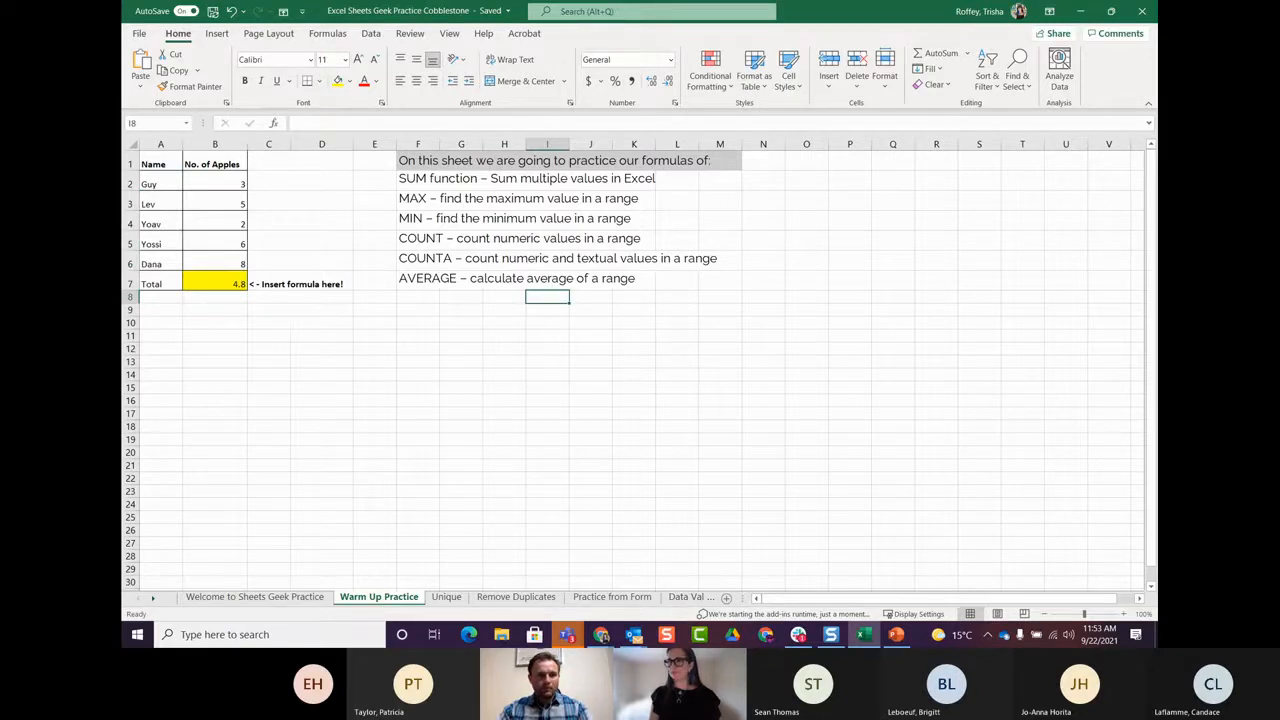
left_click(561, 427)
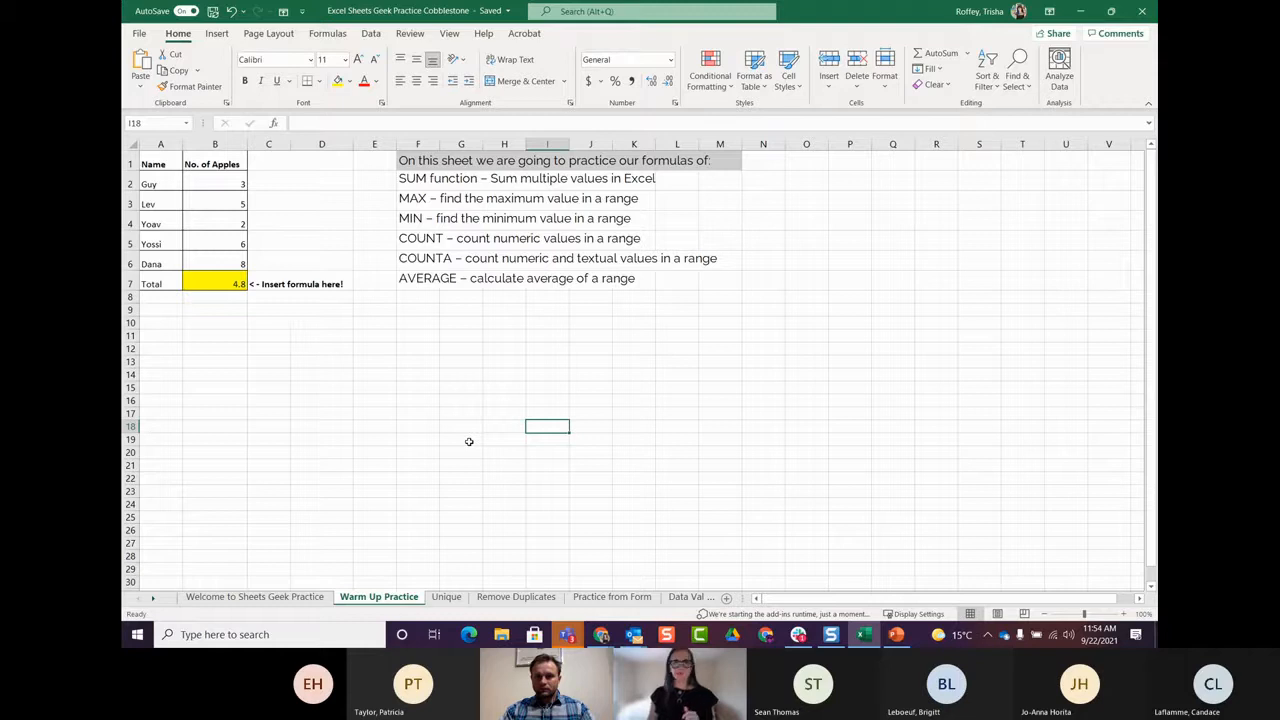
Step: Open the Unique sheet and switch to PowerPoint to view slide 13, "Unique VS Remove Duplicates"
left_click(446, 597)
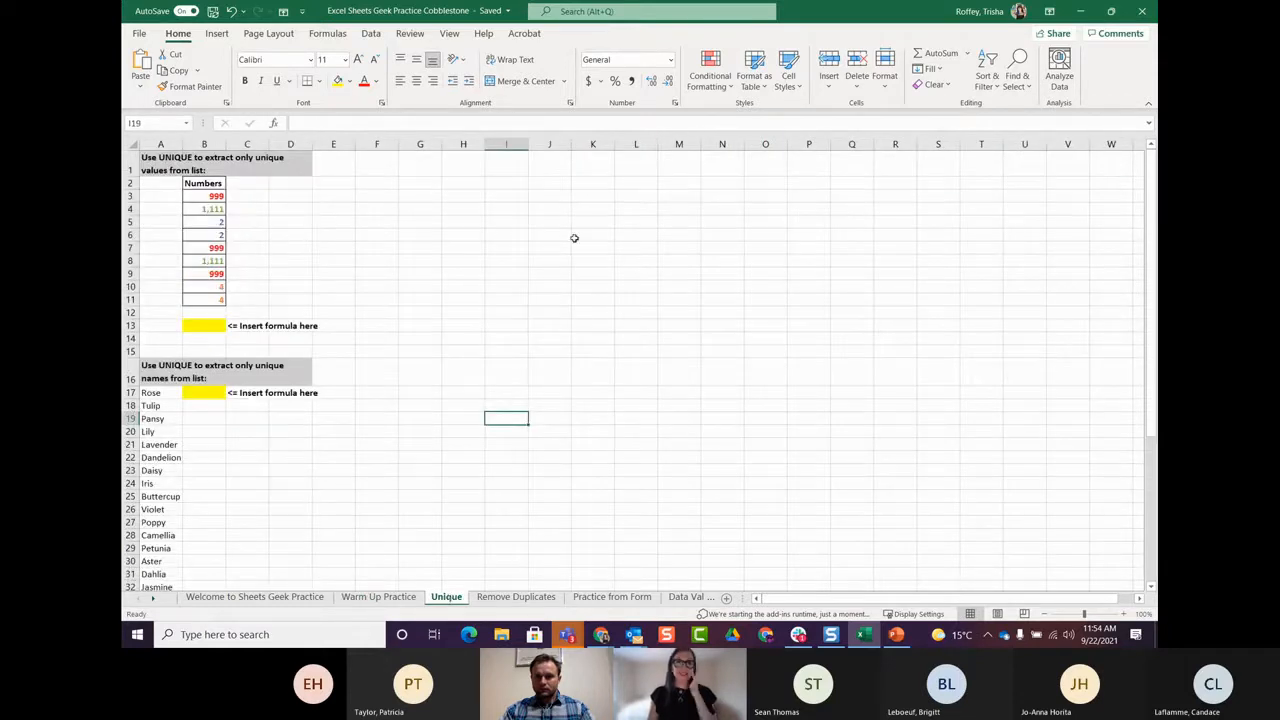
left_click(895, 634)
left_click(212, 565)
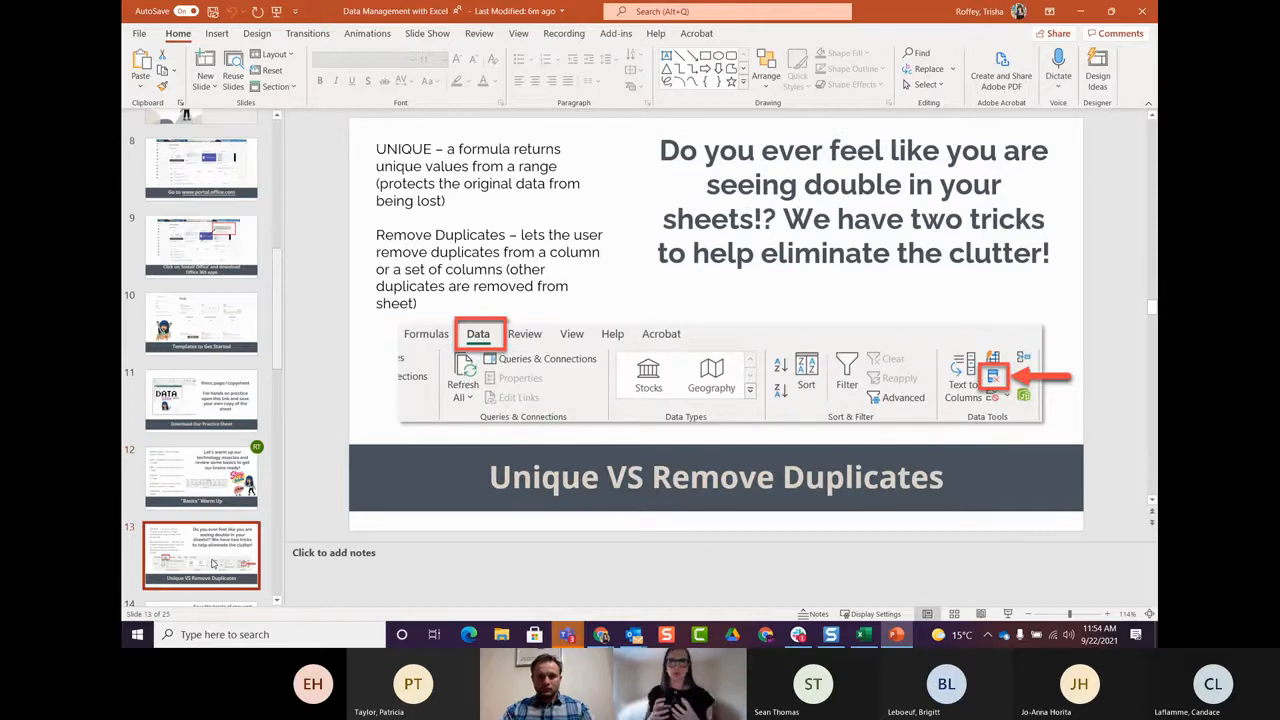
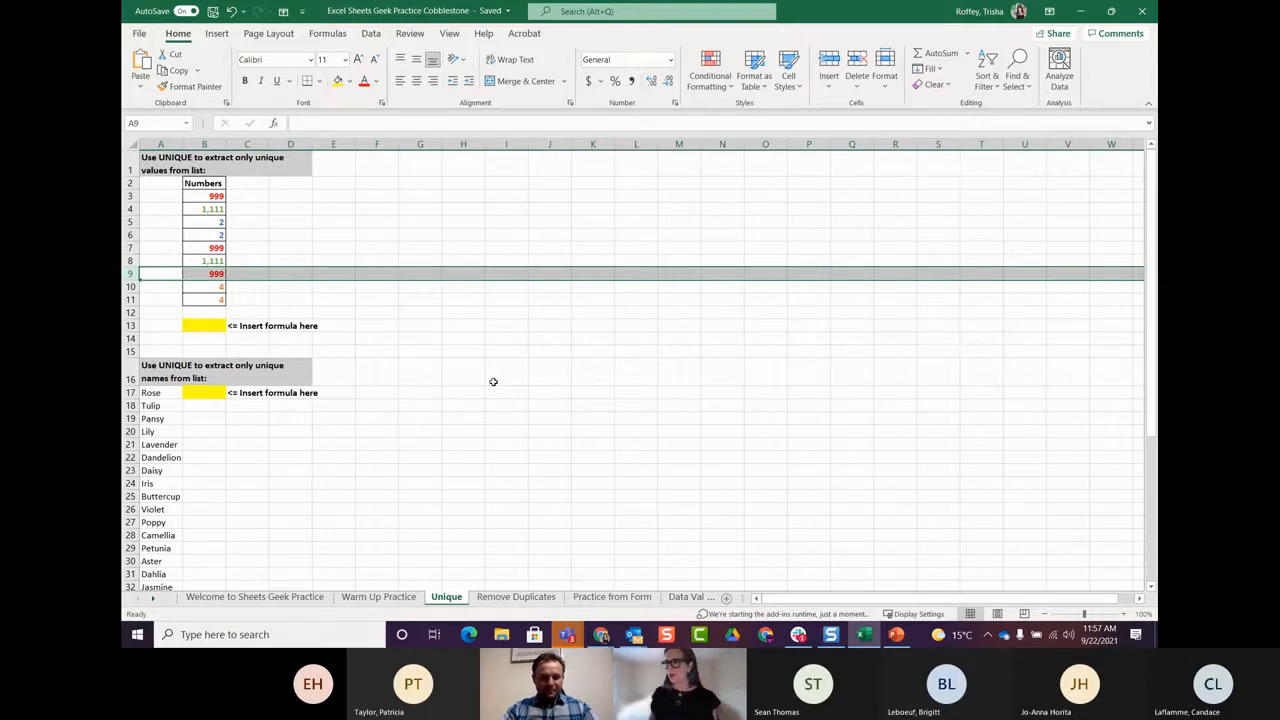
Step: In Excel, look over the Unique sheet's number list, flower name list and the highlighted formula cells for repeated entries
left_click(325, 250)
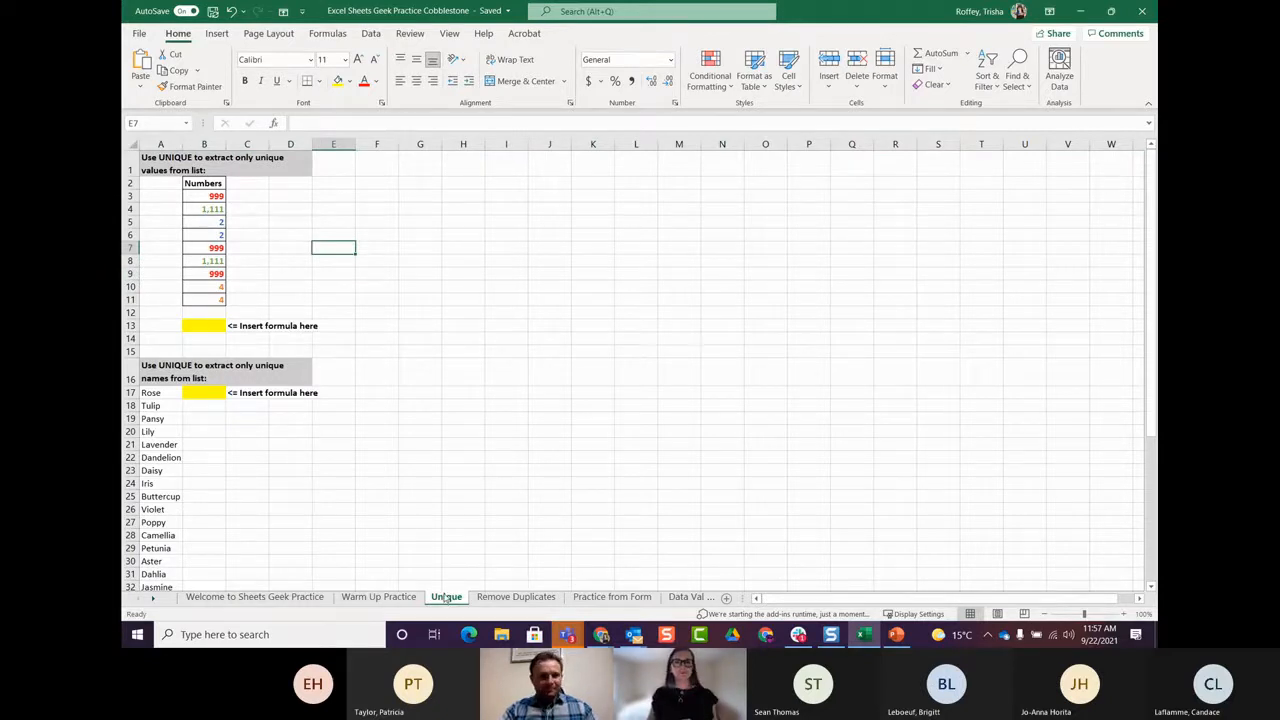
left_click(306, 222)
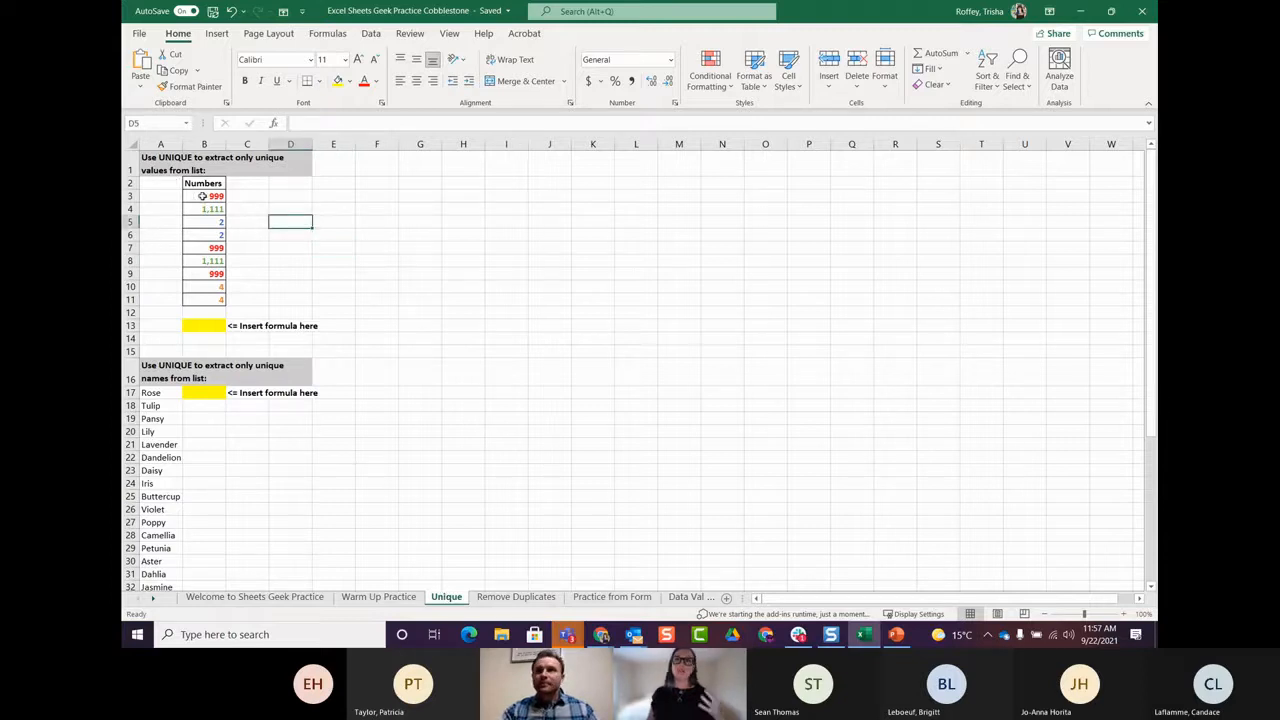
scroll(200, 437, "down", 8)
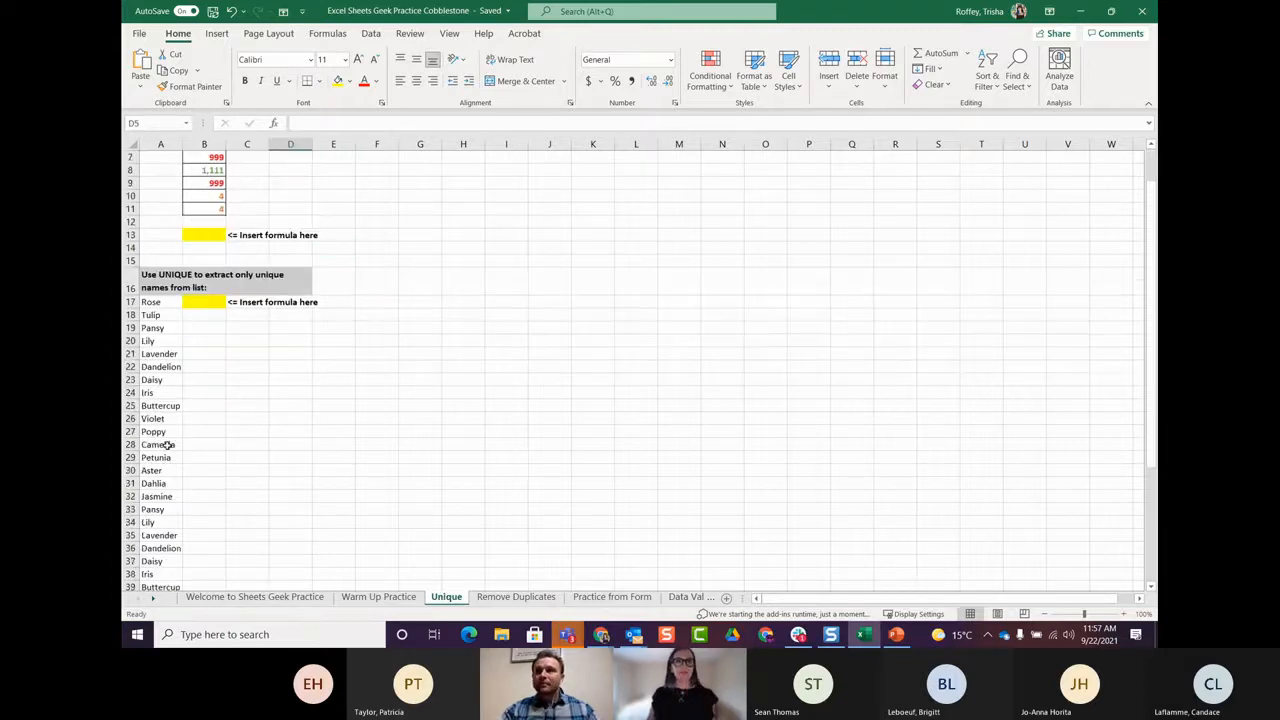
scroll(166, 426, "up", 6)
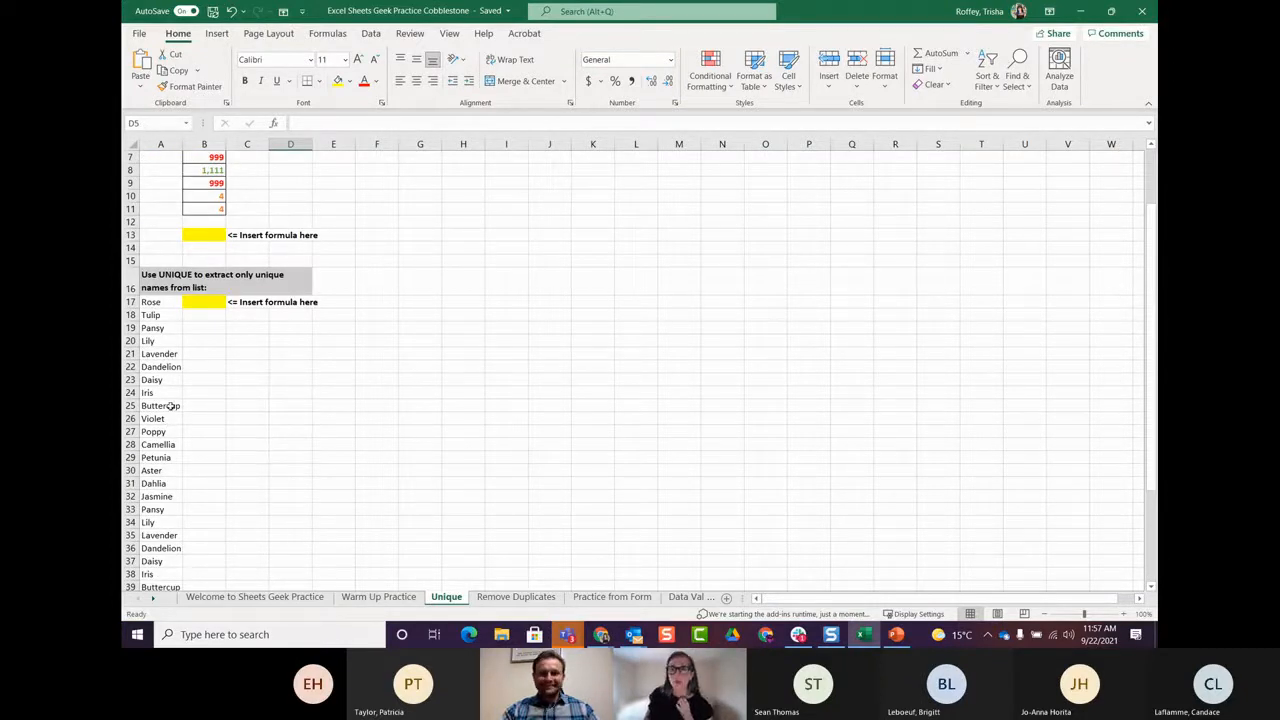
scroll(147, 340, "down", 6)
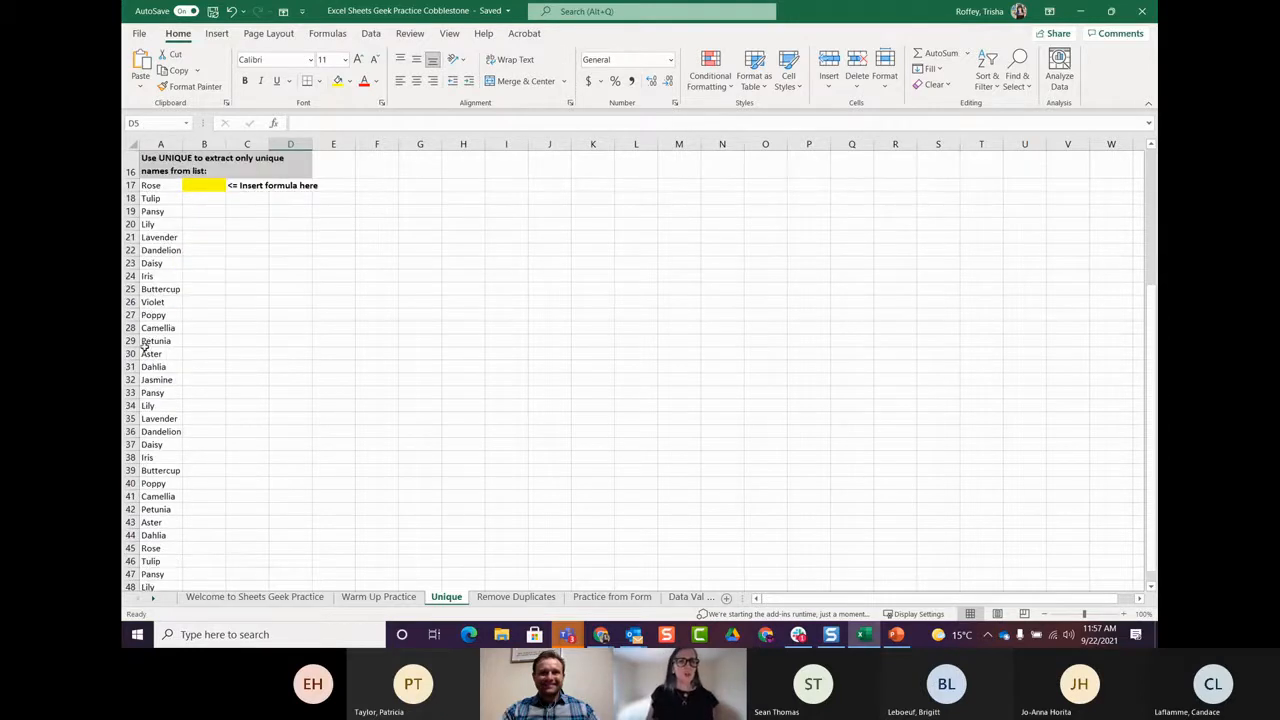
scroll(190, 385, "up", 8)
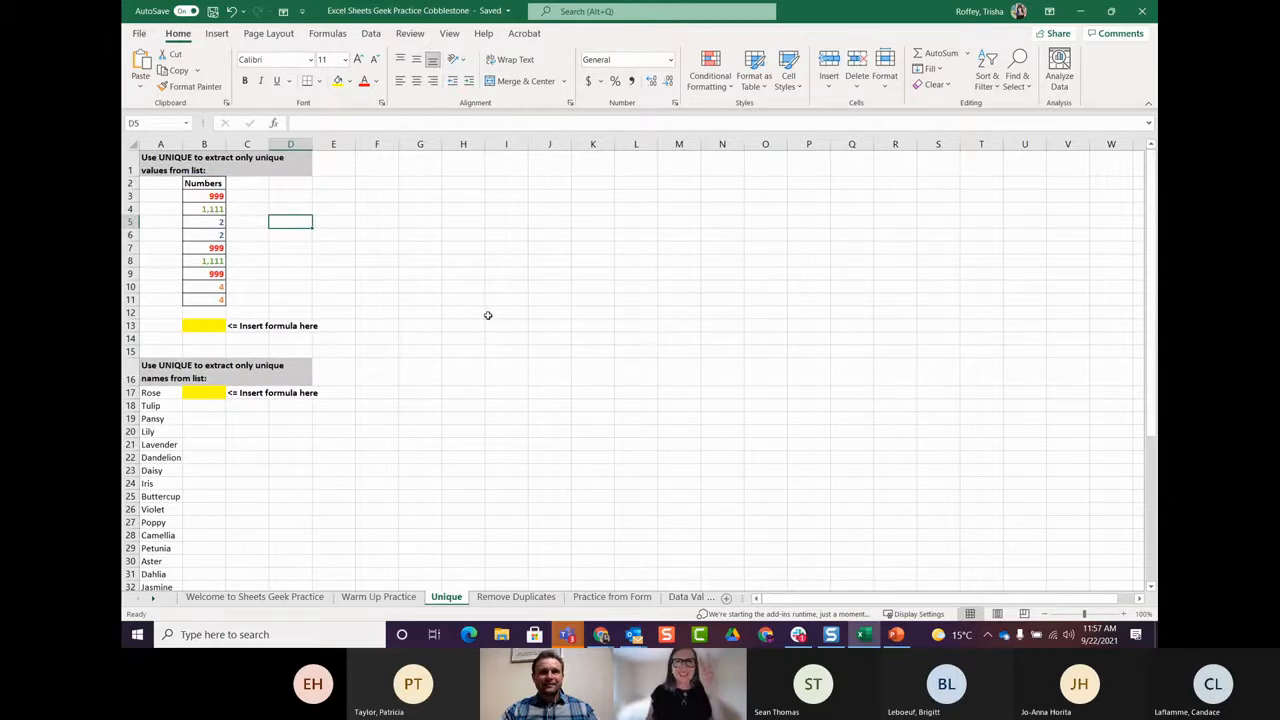
left_click(420, 275)
left_click(198, 324)
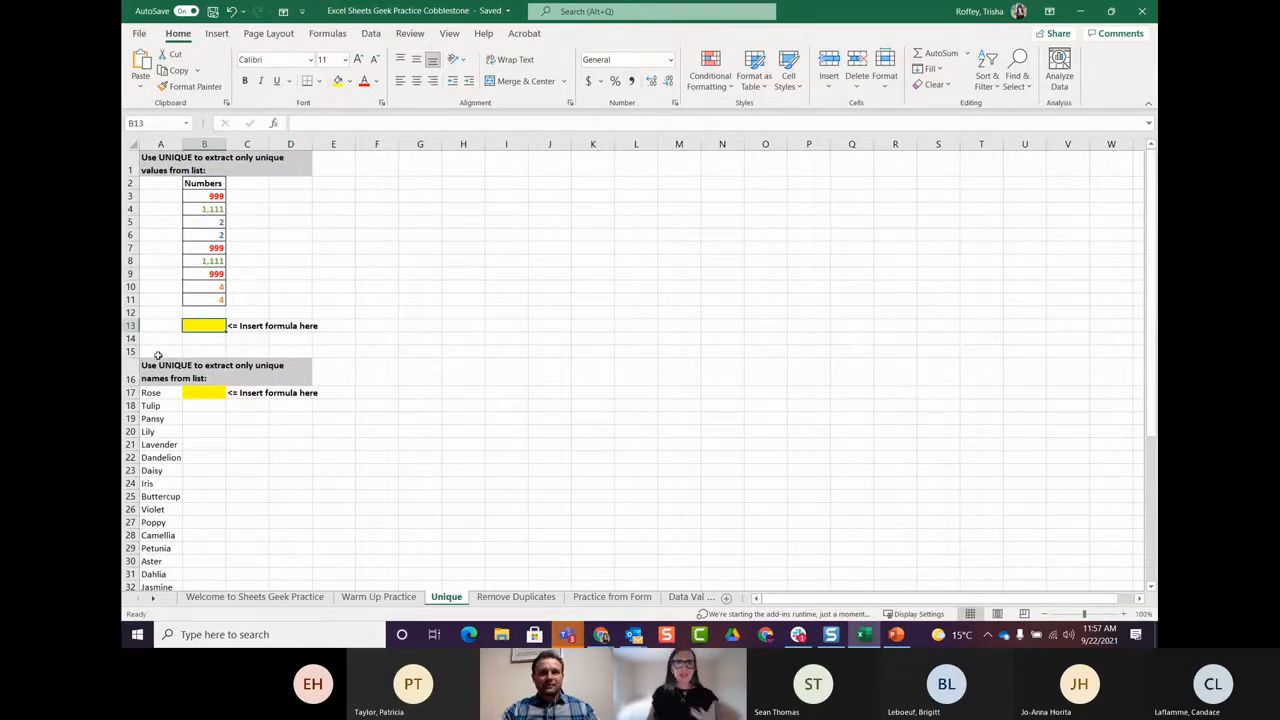
Step: Enter =unique(B3:B11) in cell G2 to extract the unique values from the Numbers list
left_click(425, 186)
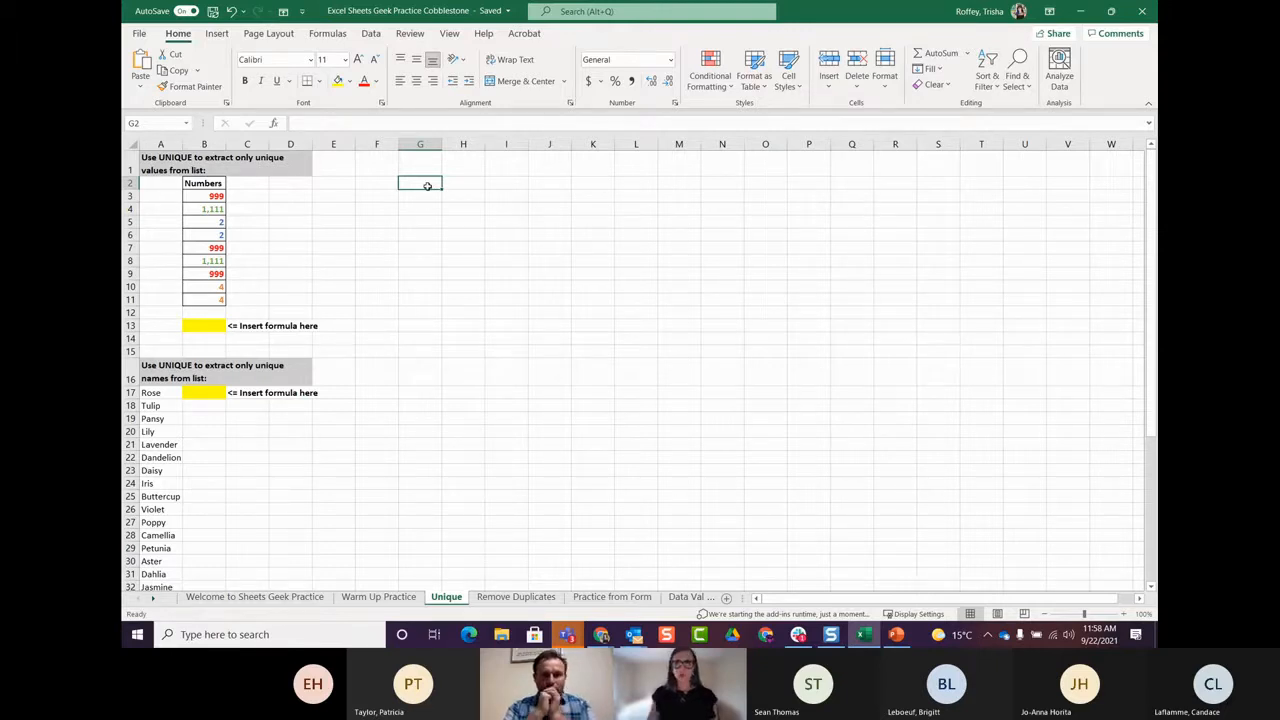
type("=unique")
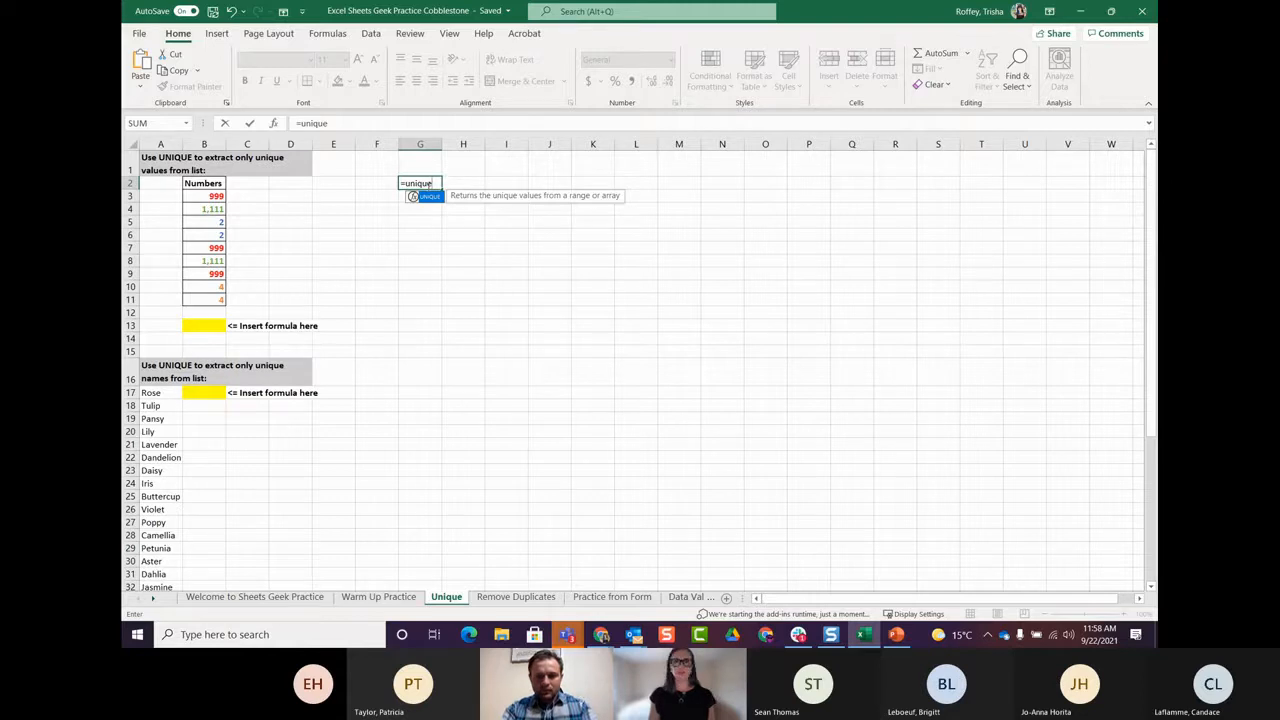
type("(")
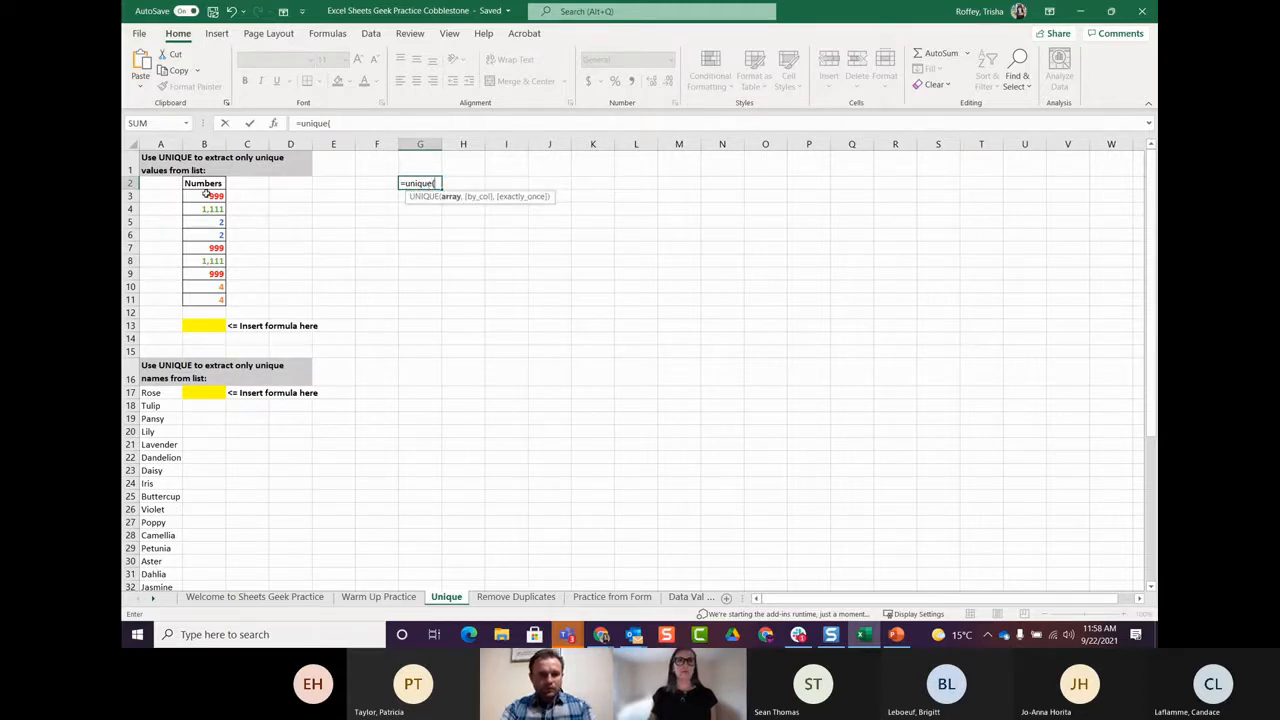
left_click_drag(205, 193, 200, 293)
type(")")
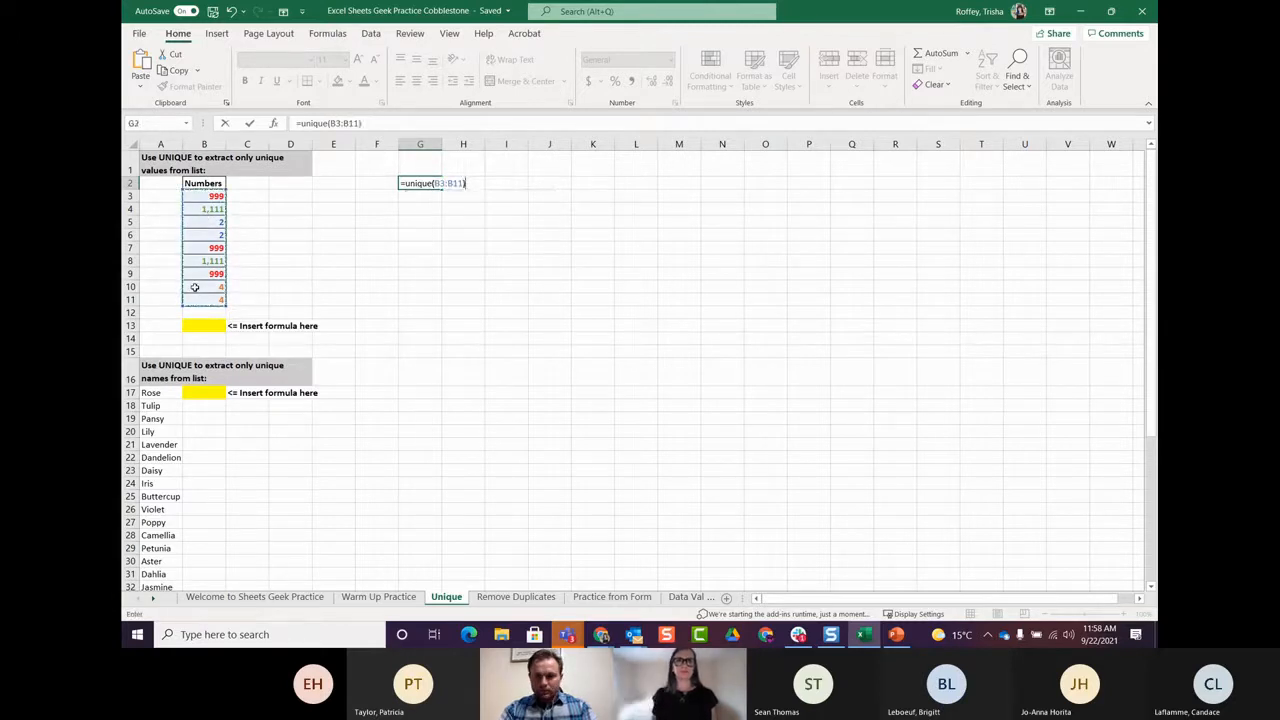
key("Return")
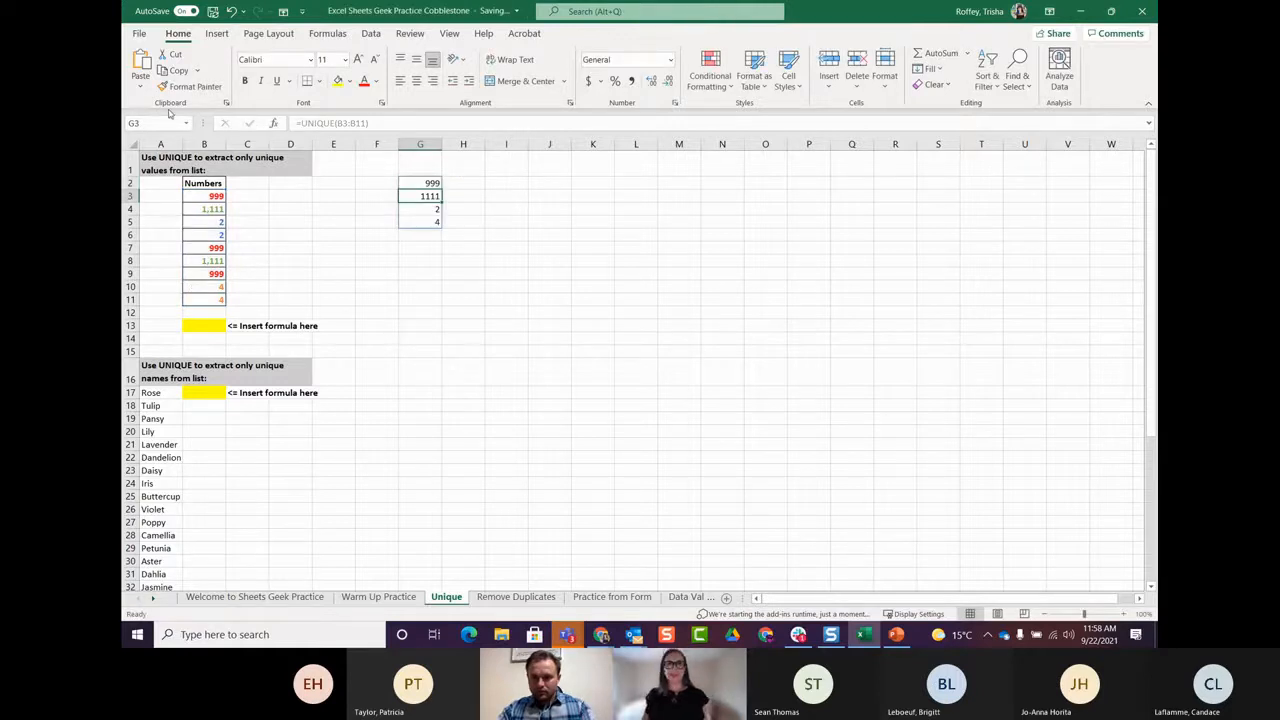
left_click(452, 285)
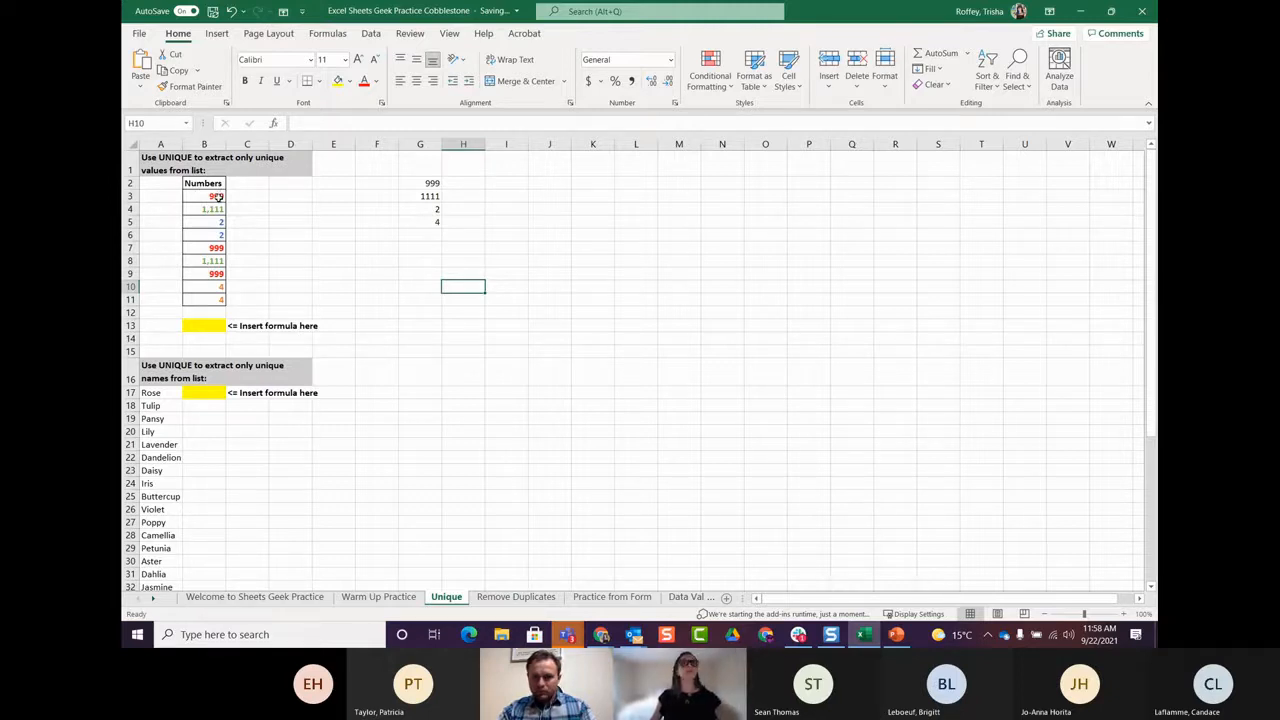
left_click(416, 234)
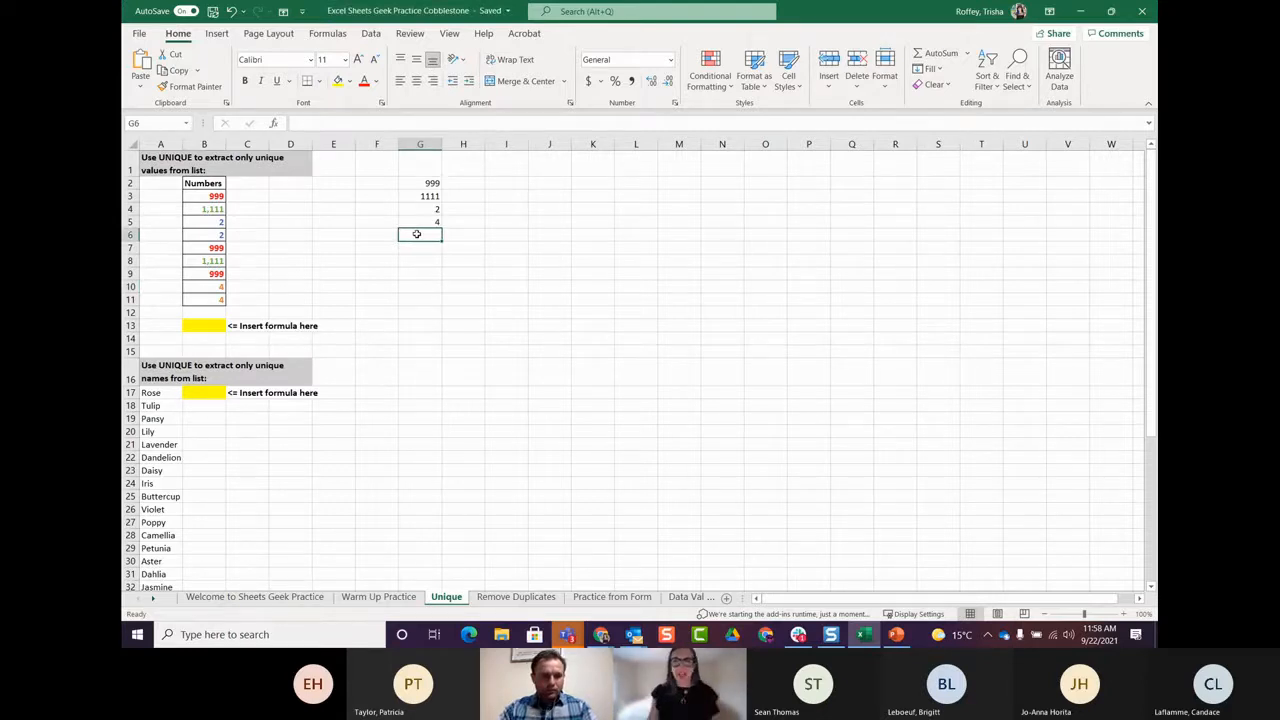
type("=cou")
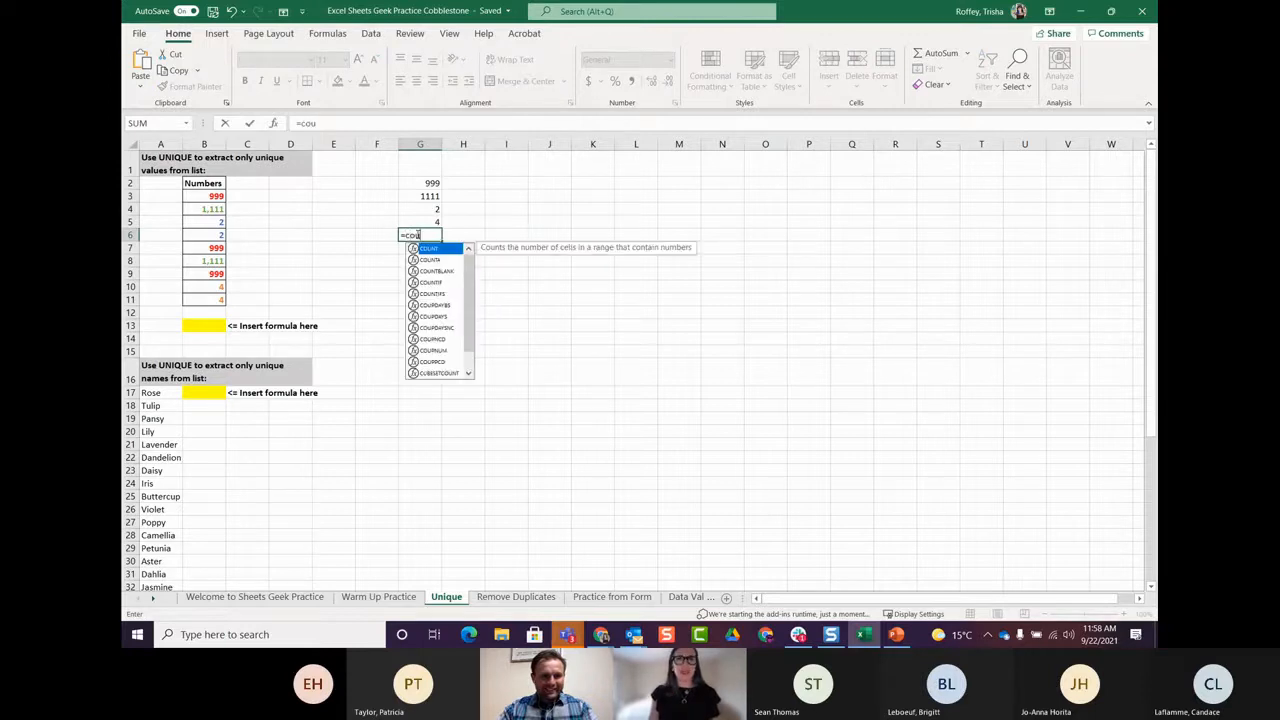
type("nt")
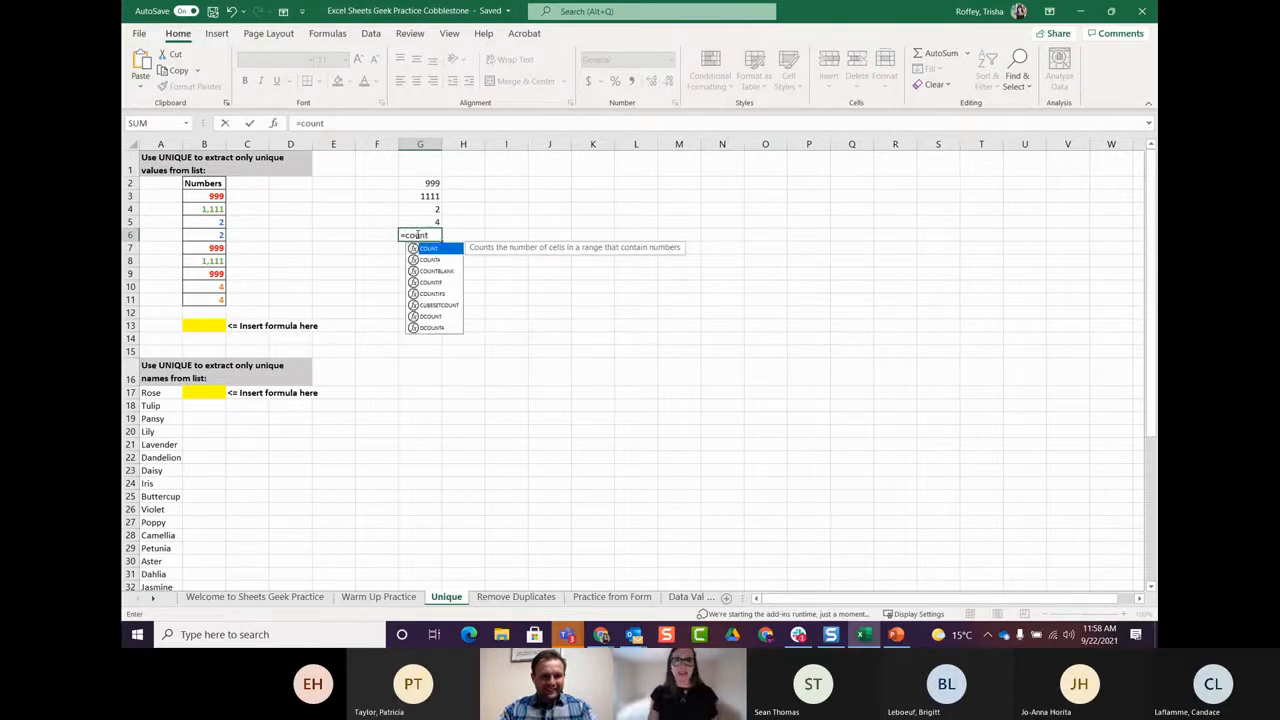
type("(")
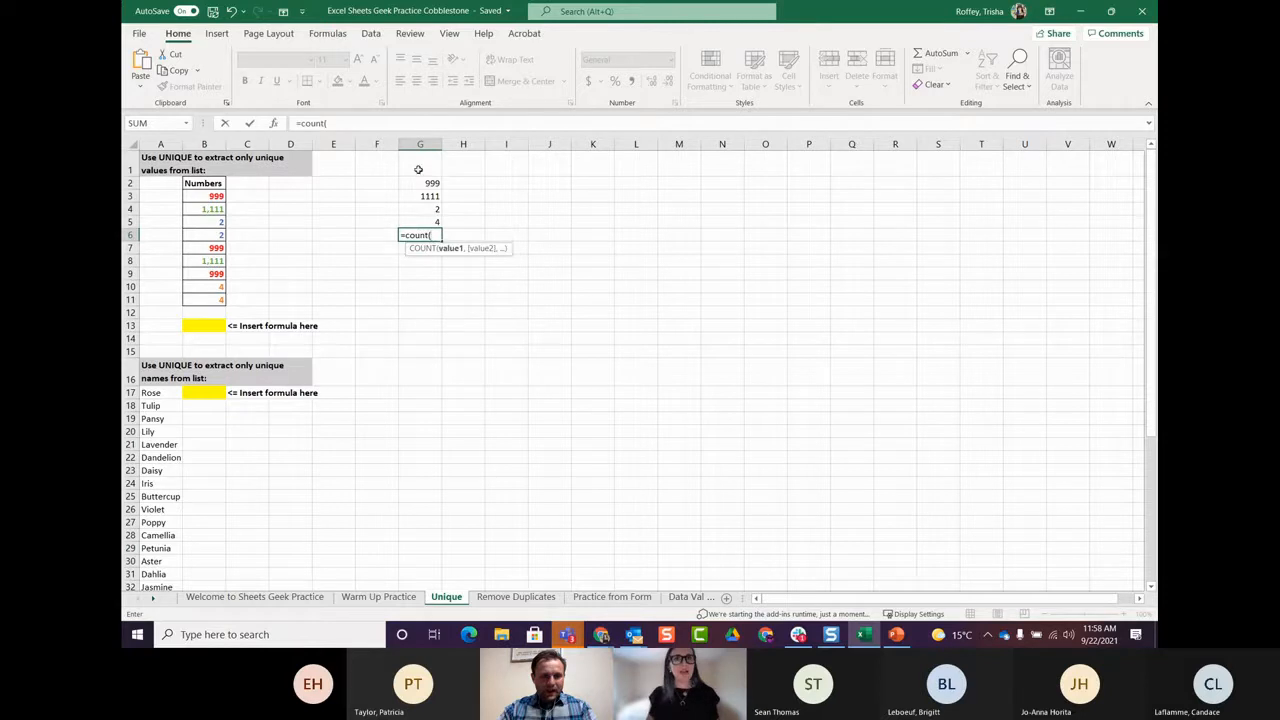
left_click_drag(420, 182, 420, 220)
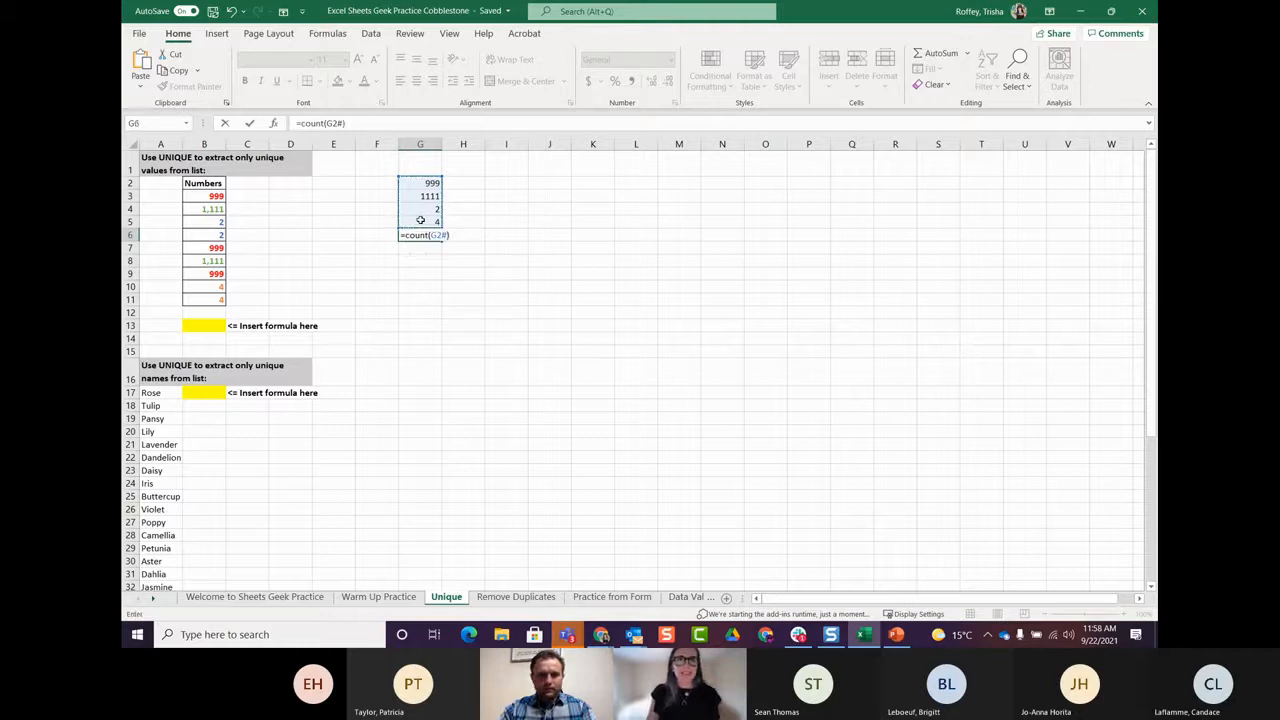
key("BackSpace")
key("BackSpace")
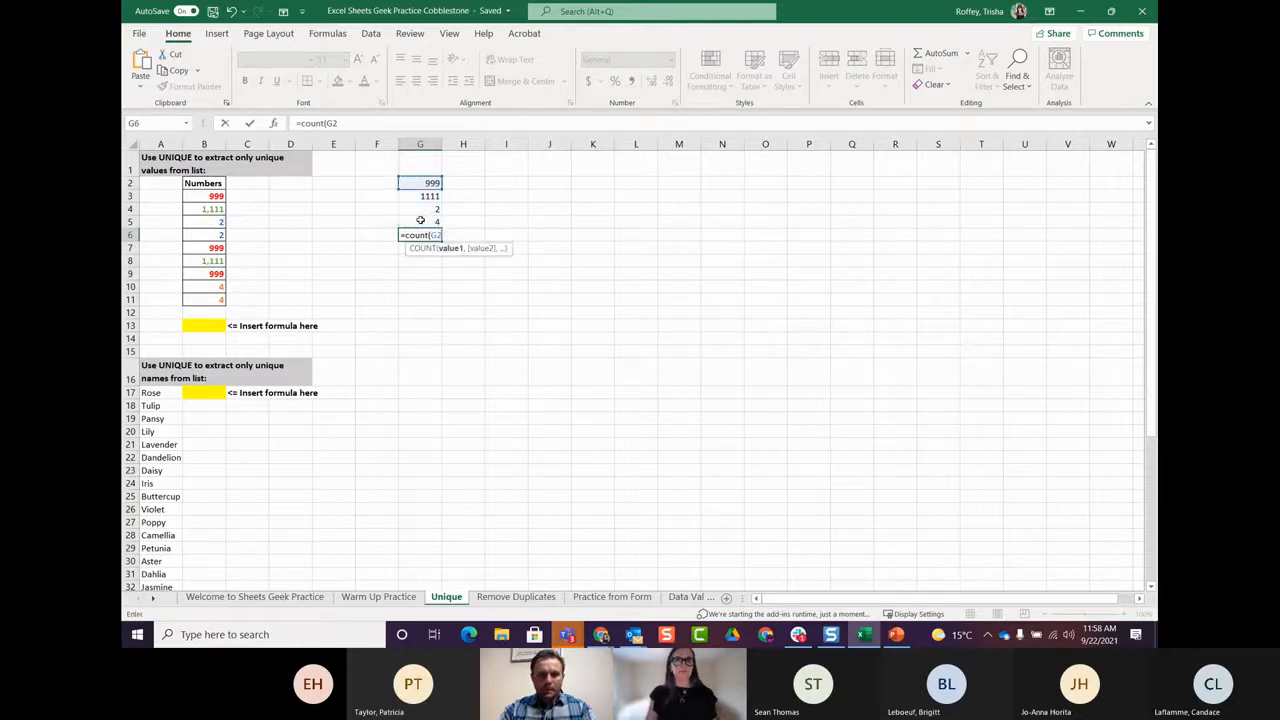
left_click(417, 218)
left_click(540, 222)
left_click(431, 234)
key("Delete")
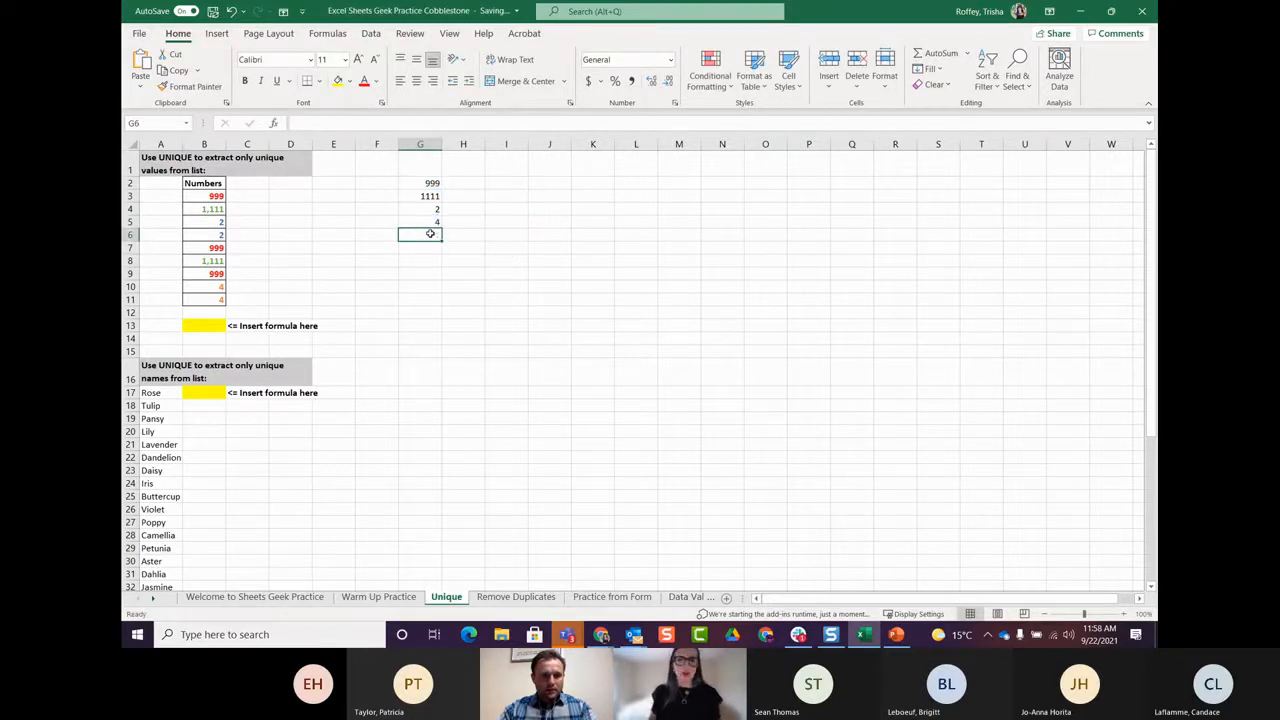
Step: Enter =Count(G2#) in cell G6 to count the unique numbers extracted in G2:G5
type("=")
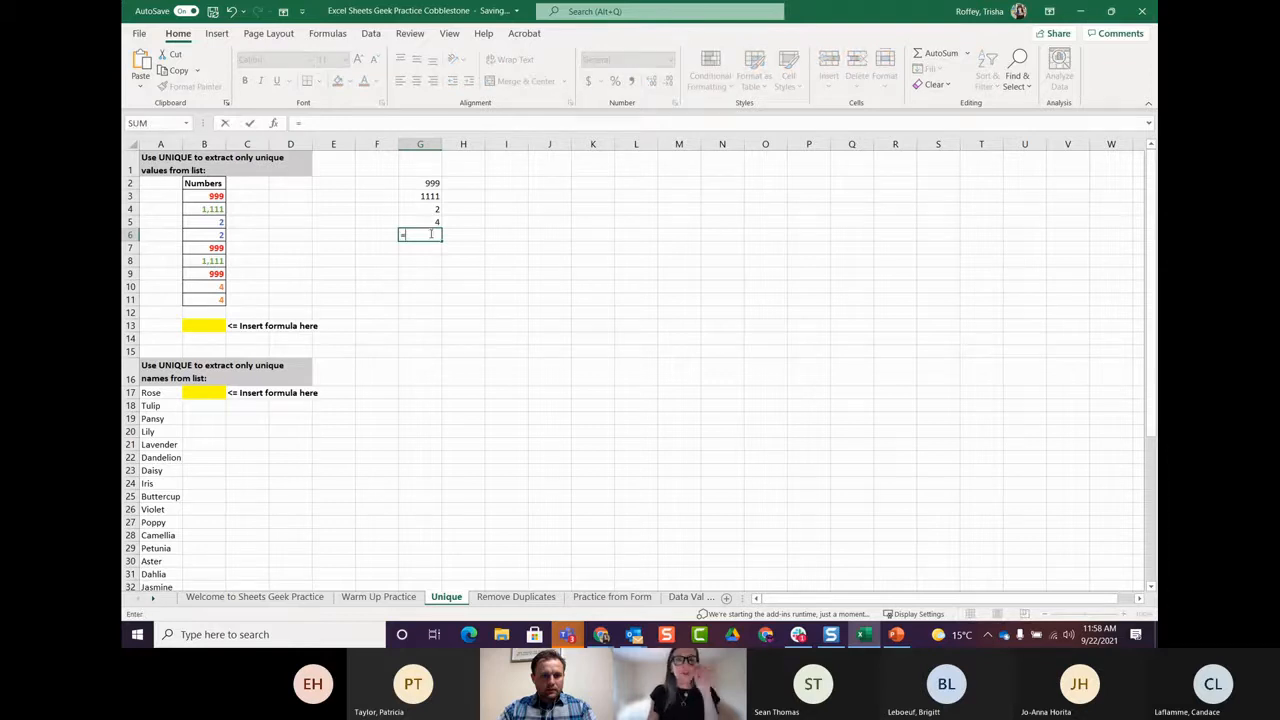
type("Count")
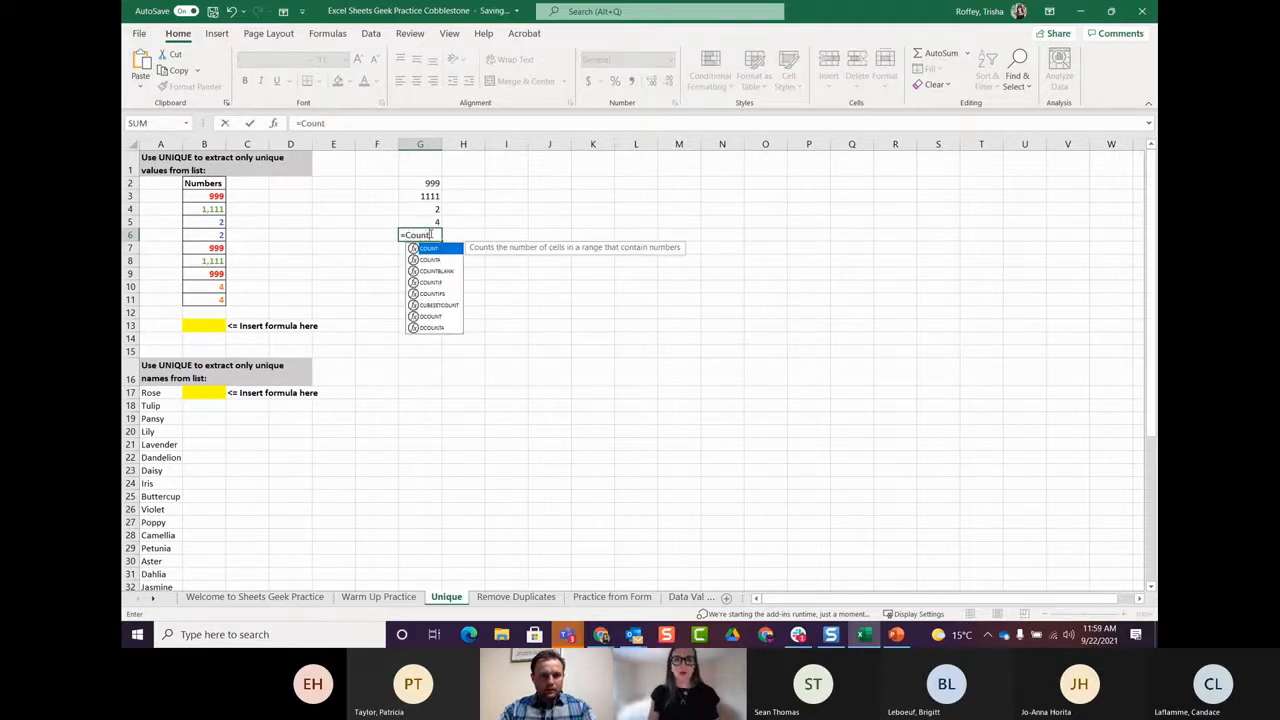
type("(")
left_click_drag(428, 185, 421, 224)
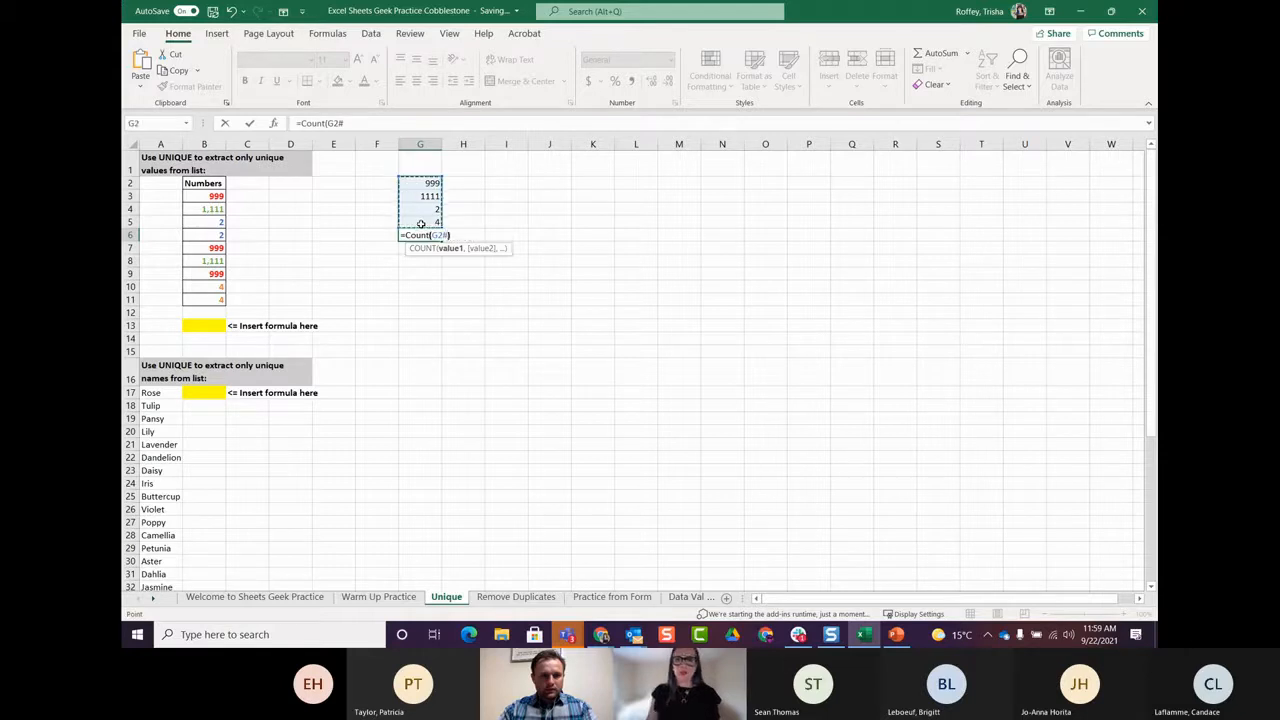
key("Return")
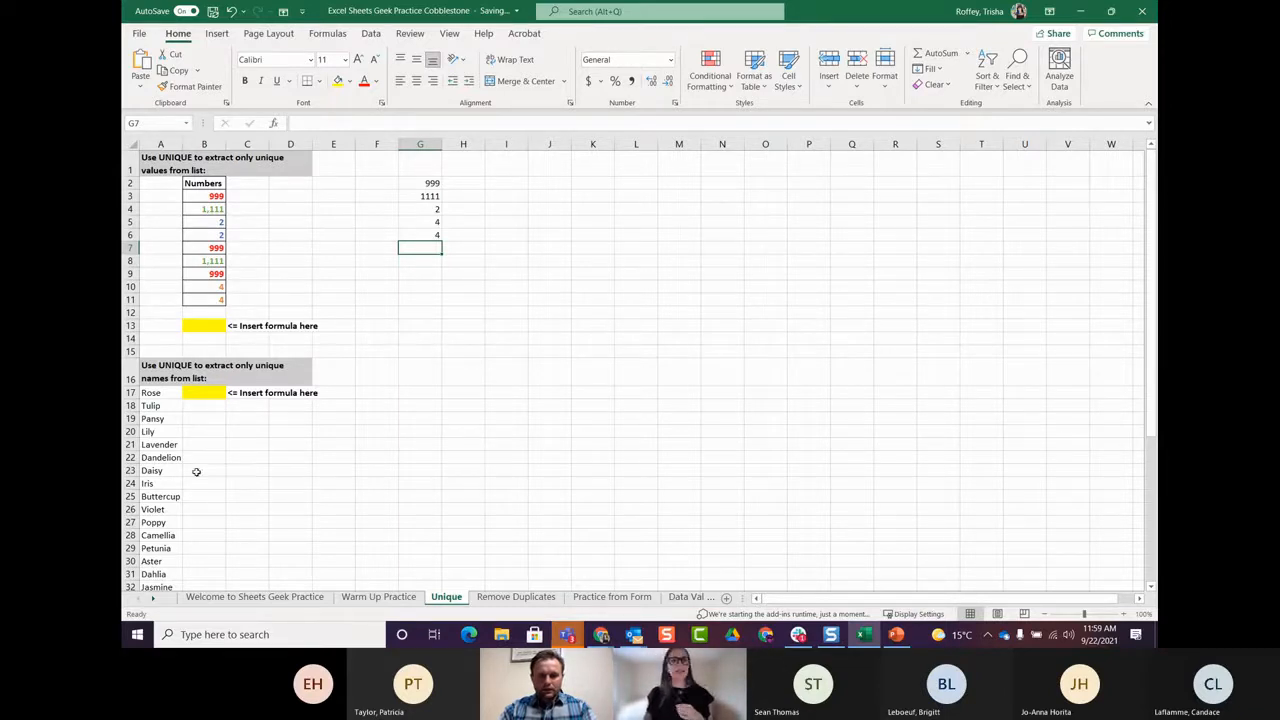
Step: Check the highlighted formula cell B13 and review the COUNT formula in cell G6
left_click(192, 340)
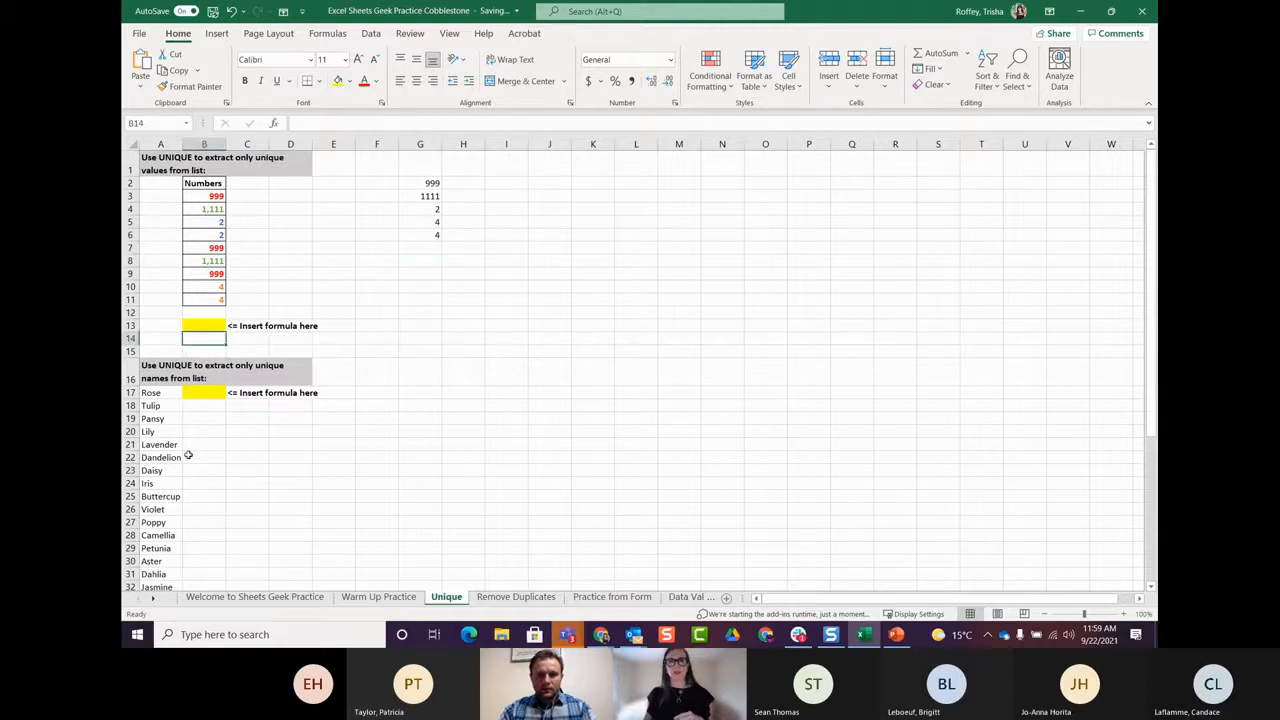
left_click(198, 326)
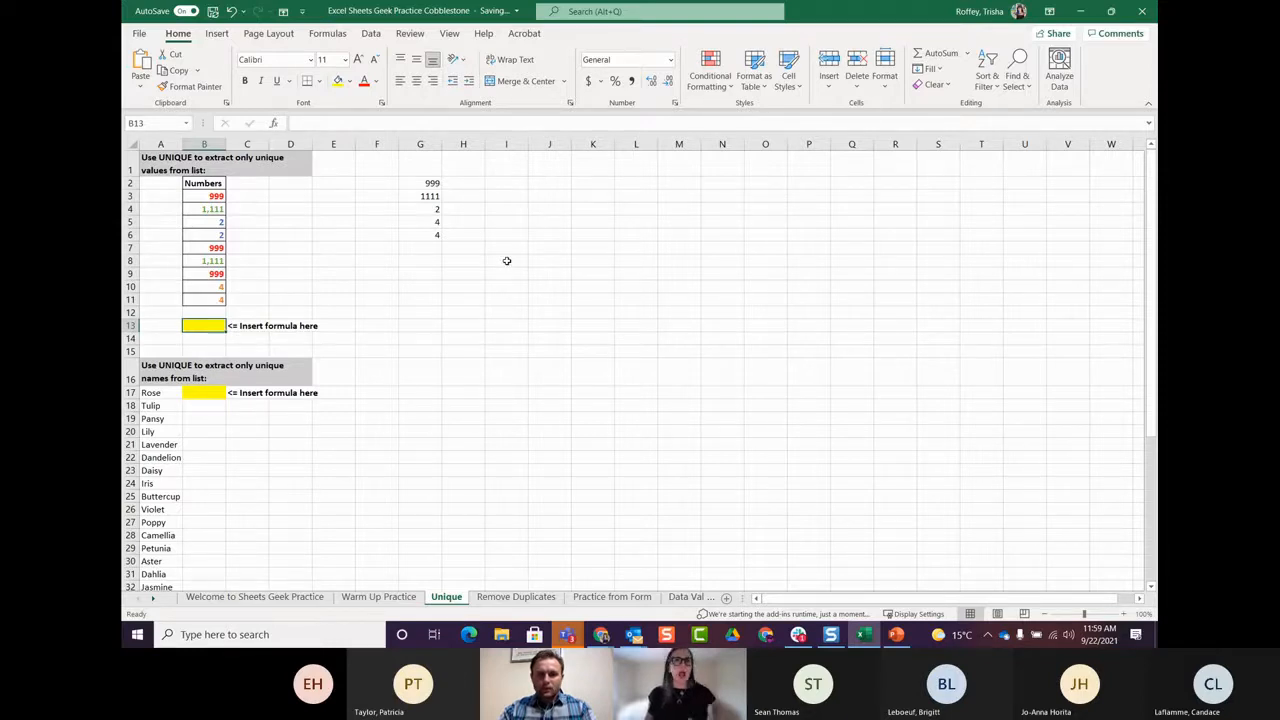
left_click(420, 236)
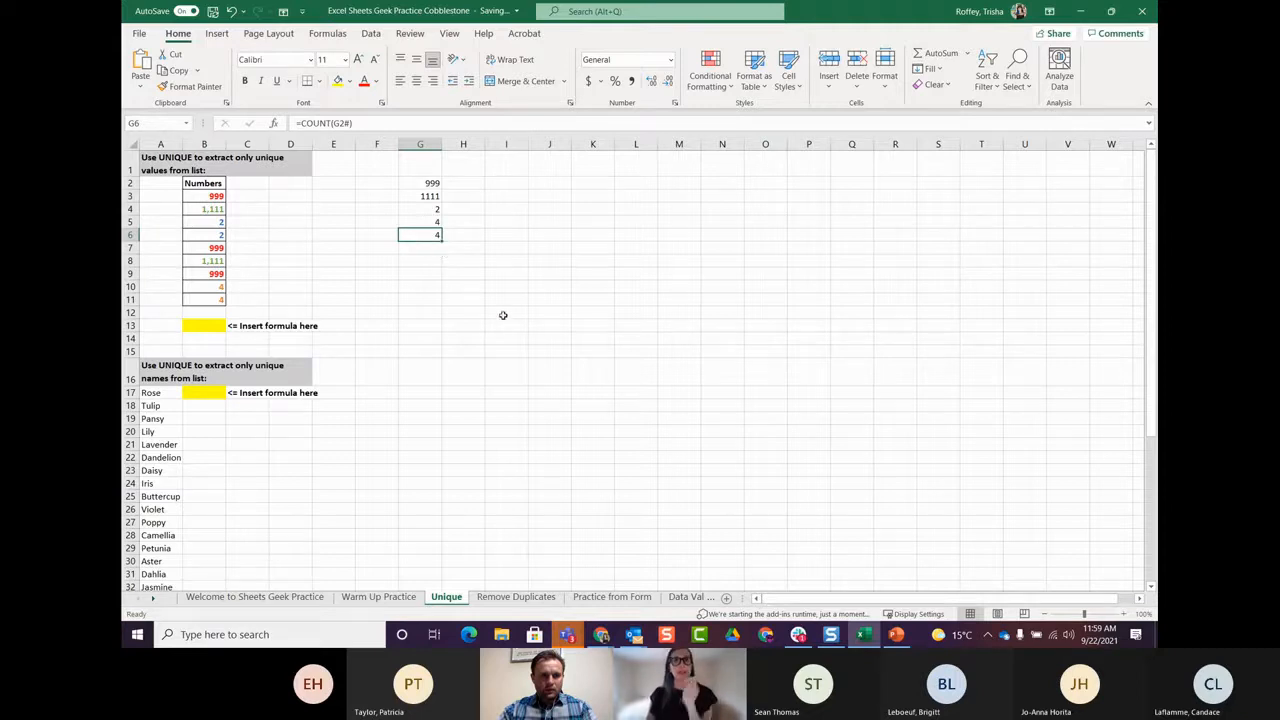
Step: Look over the flower name list in A17:A48 and its highlighted formula cell B17 for repeated names
scroll(526, 314, "down", 3)
scroll(526, 314, "down", 2)
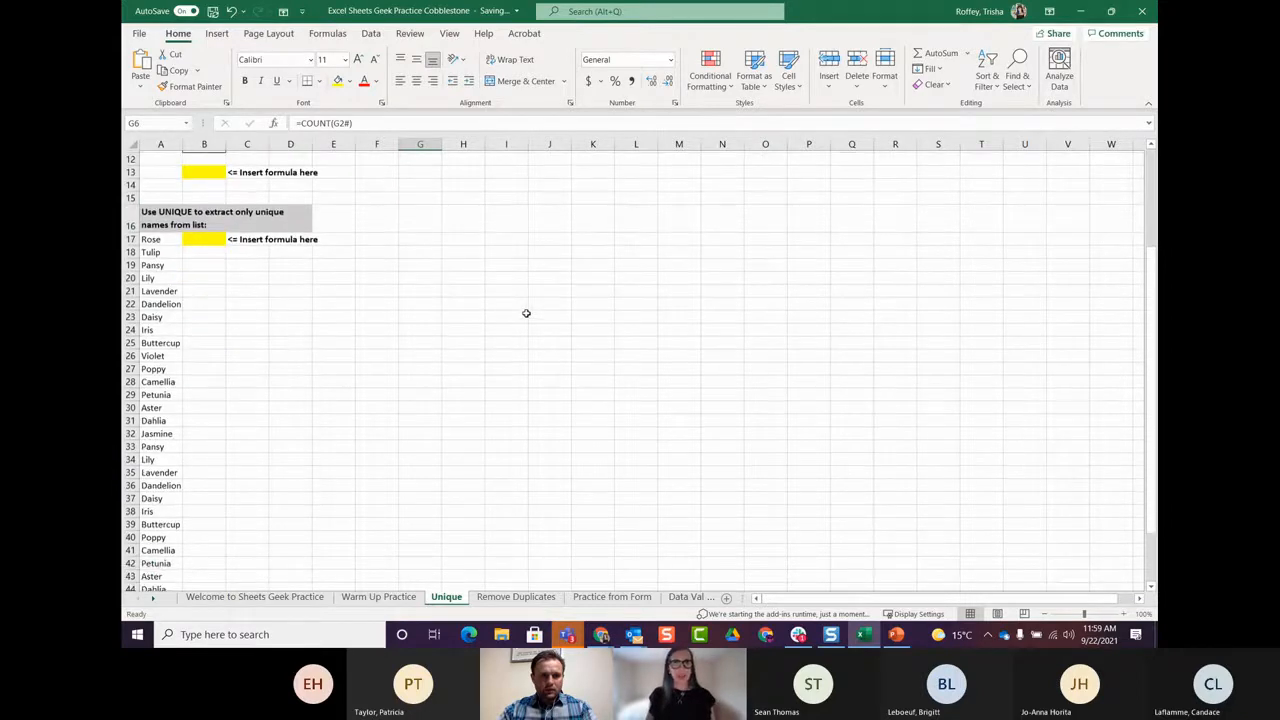
scroll(523, 307, "up", 5)
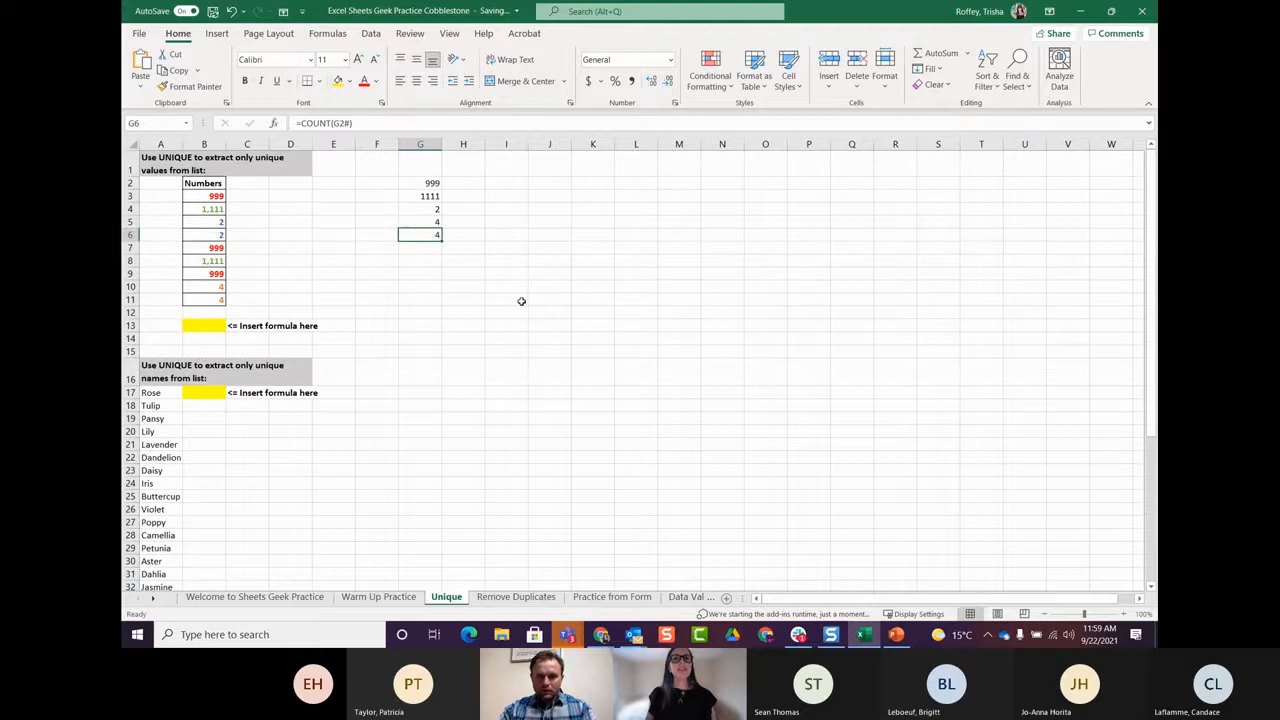
scroll(521, 301, "down", 2)
left_click(194, 301)
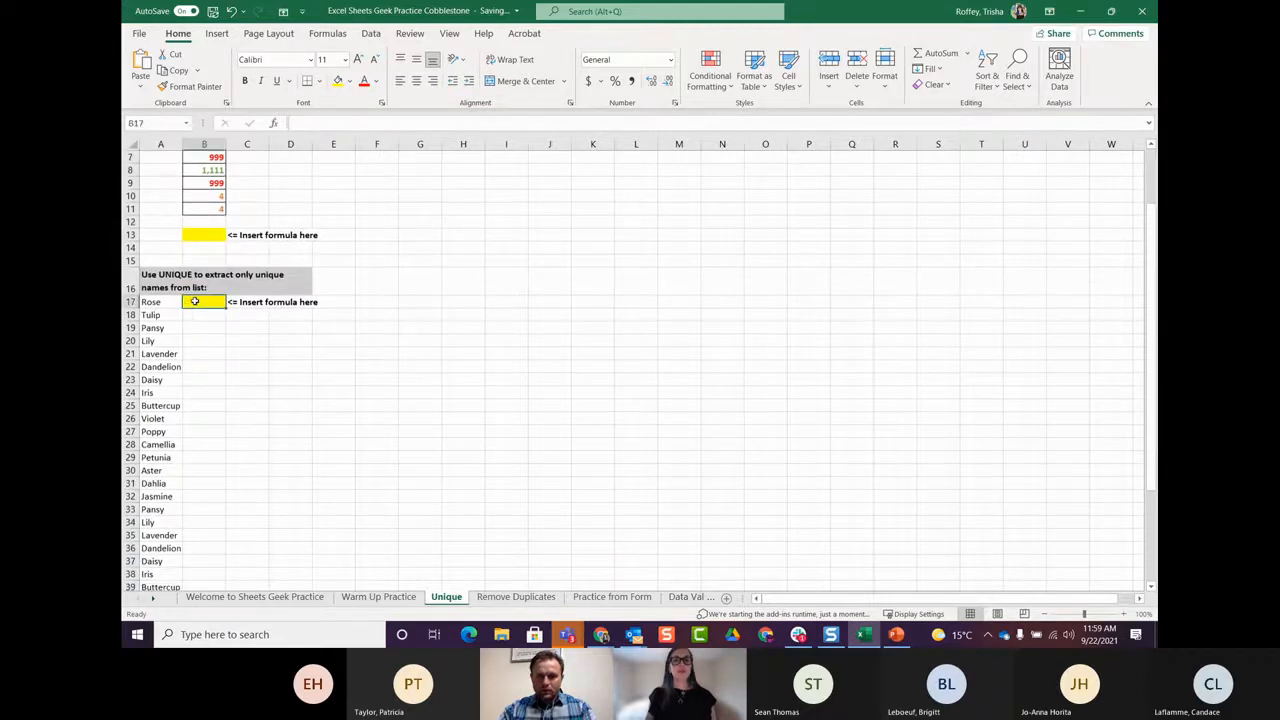
left_click(450, 303)
left_click(205, 304)
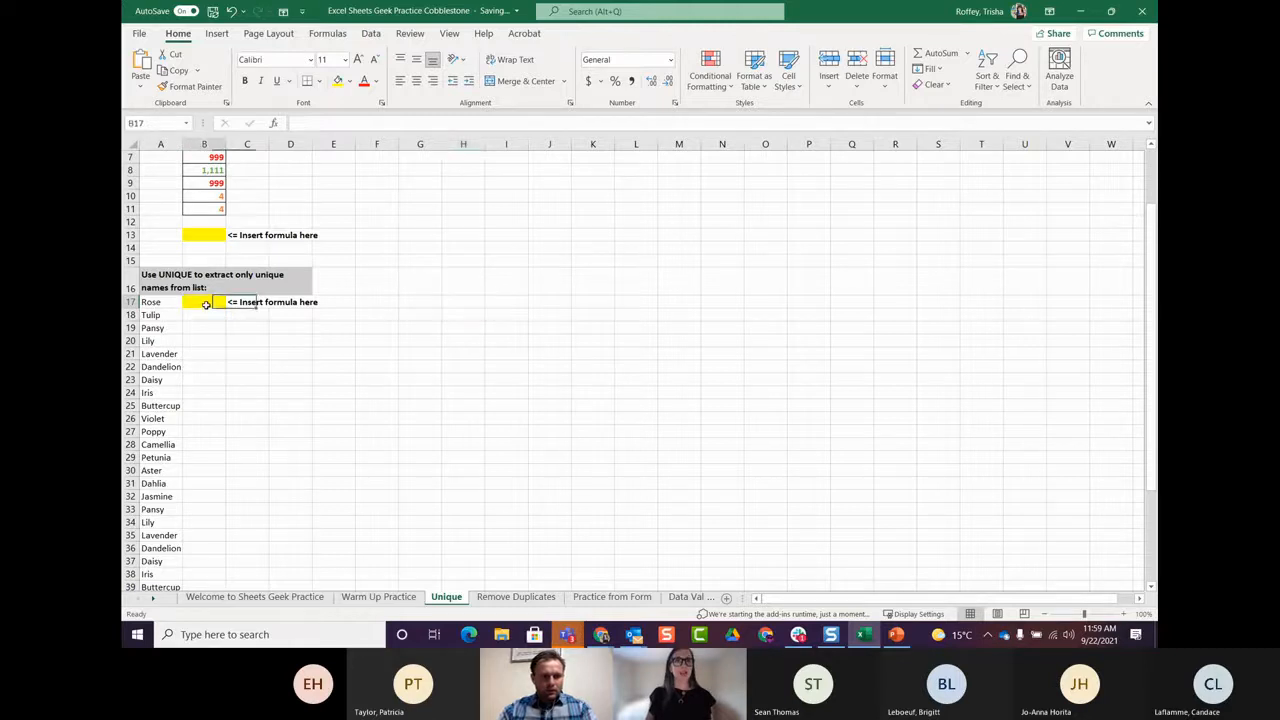
left_click(289, 350)
scroll(163, 276, "down", 2)
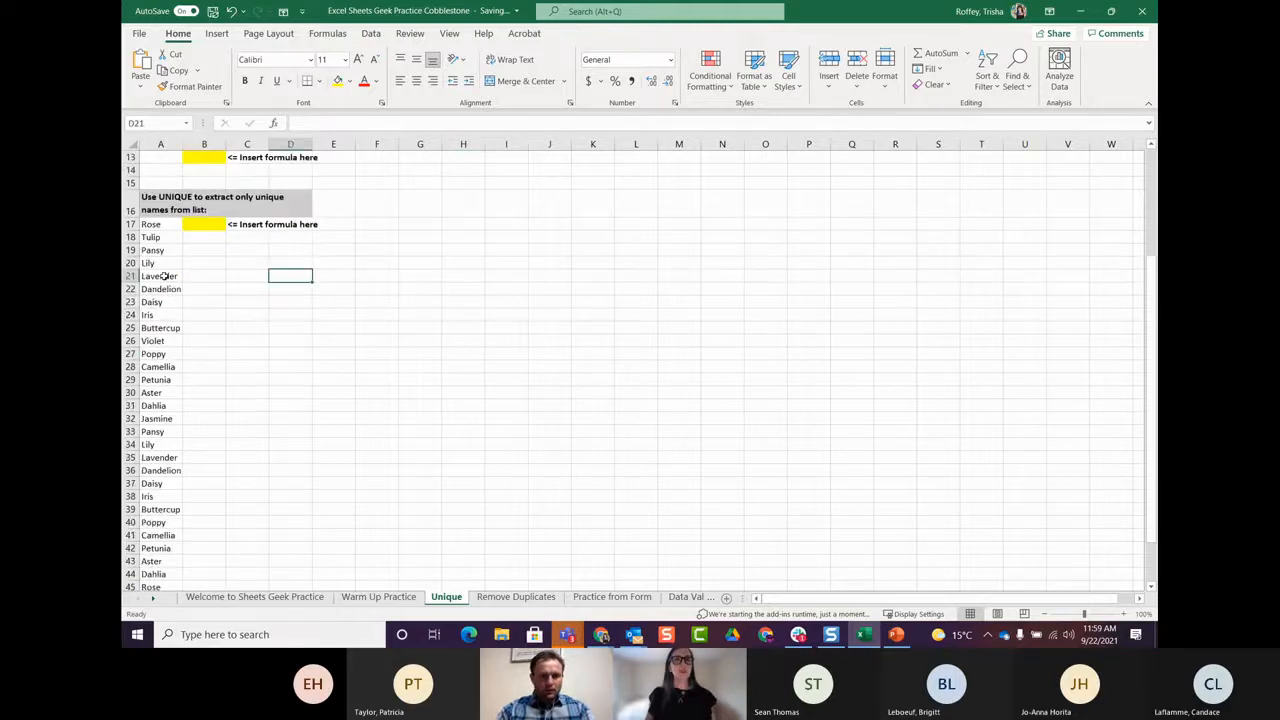
scroll(175, 440, "down", 4)
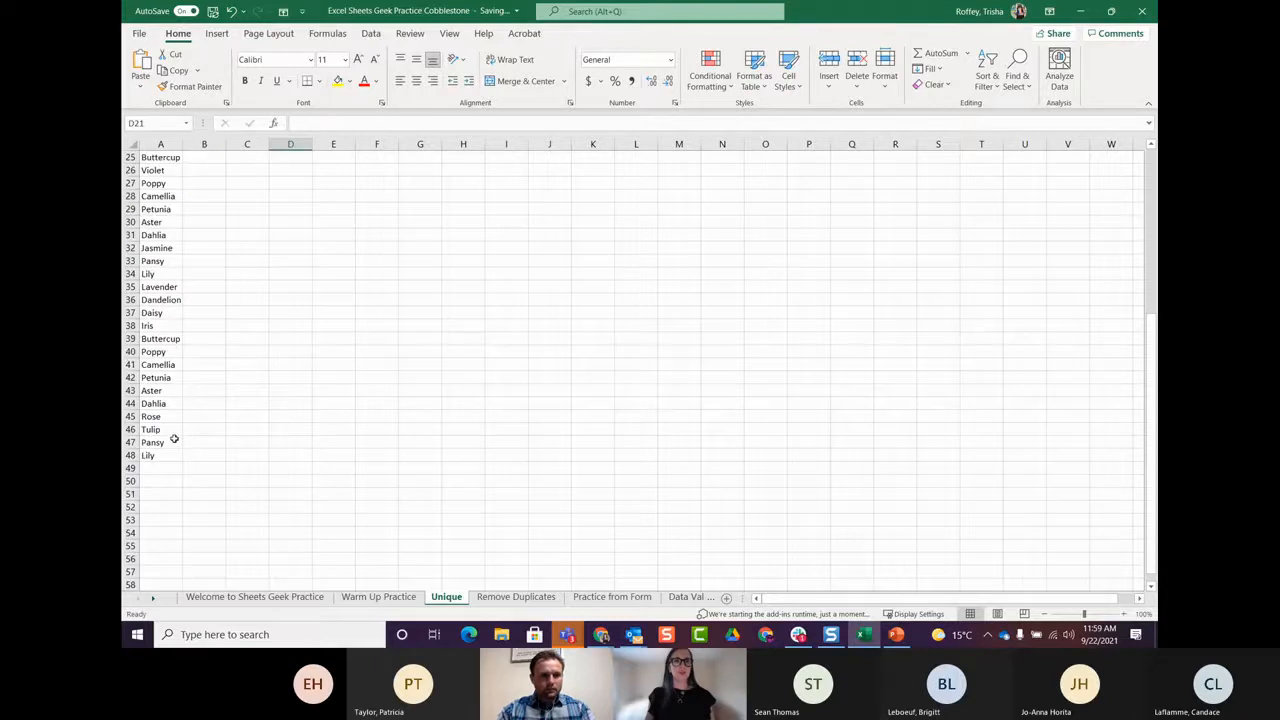
scroll(170, 438, "up", 5)
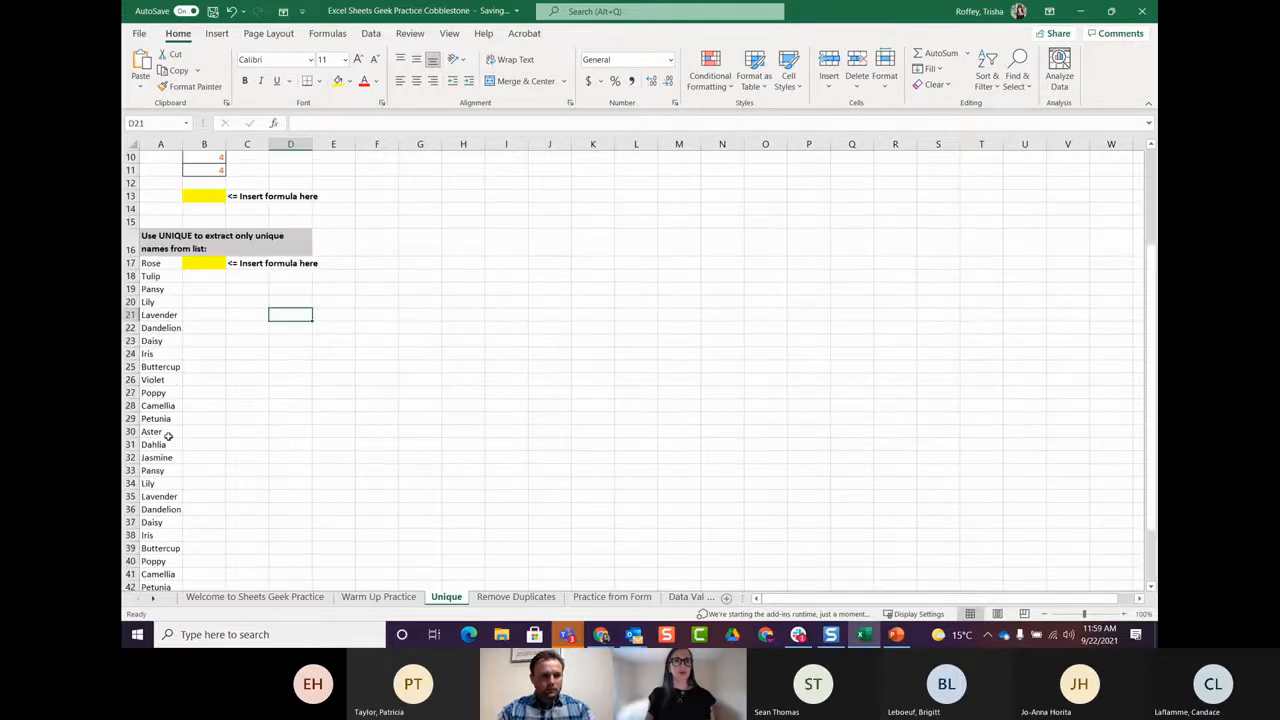
Step: Enter =unique(A17:A48) in the highlighted cell B17 to extract the unique flower names
left_click(211, 265)
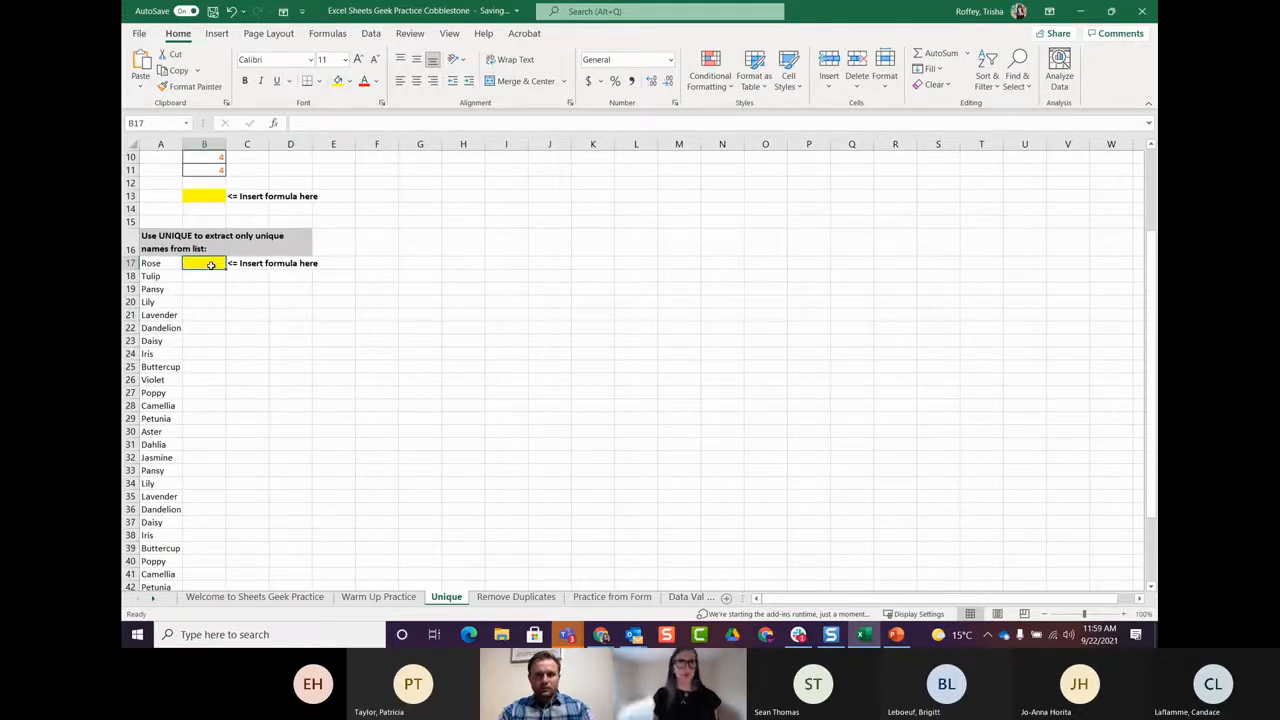
type("=unique")
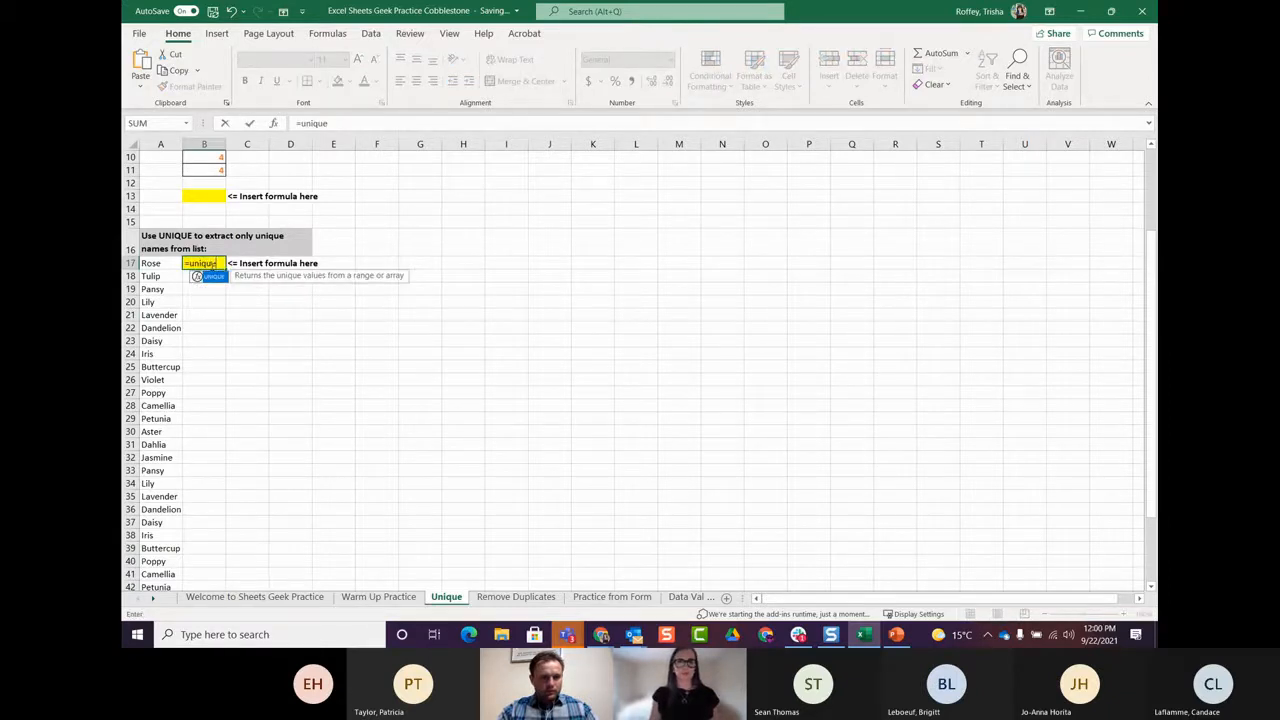
type("(")
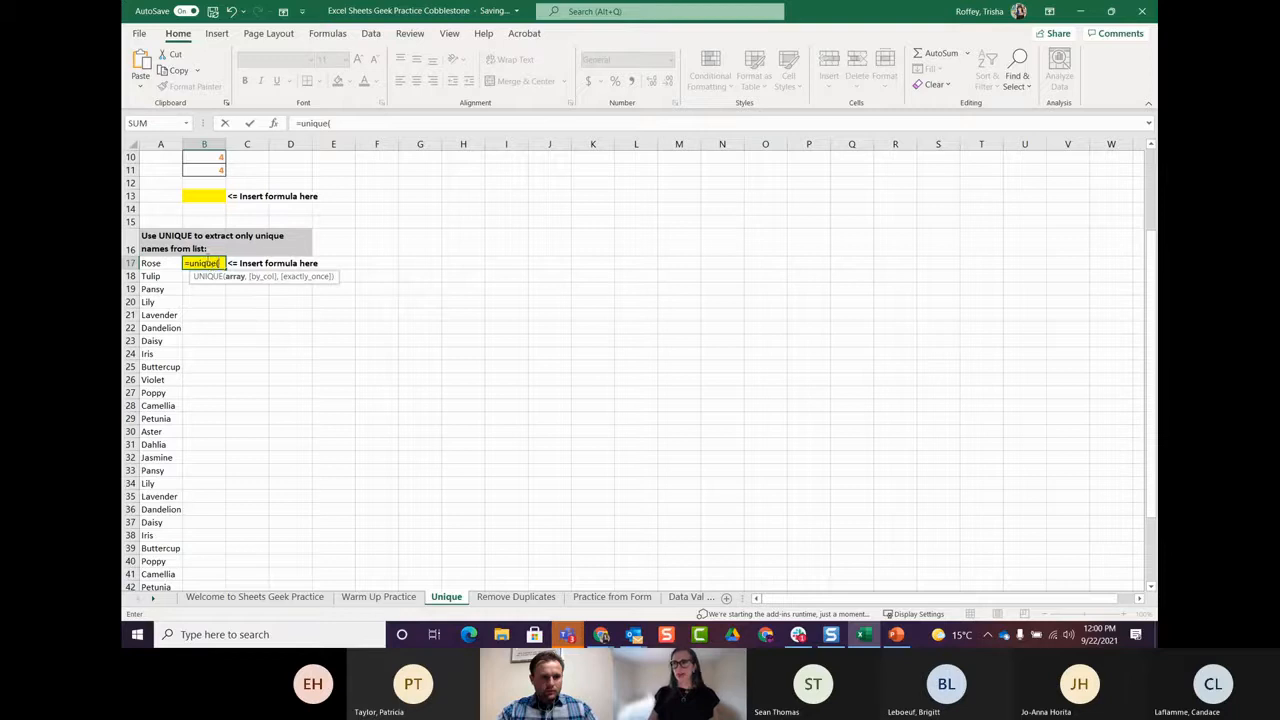
left_click_drag(160, 265, 152, 561)
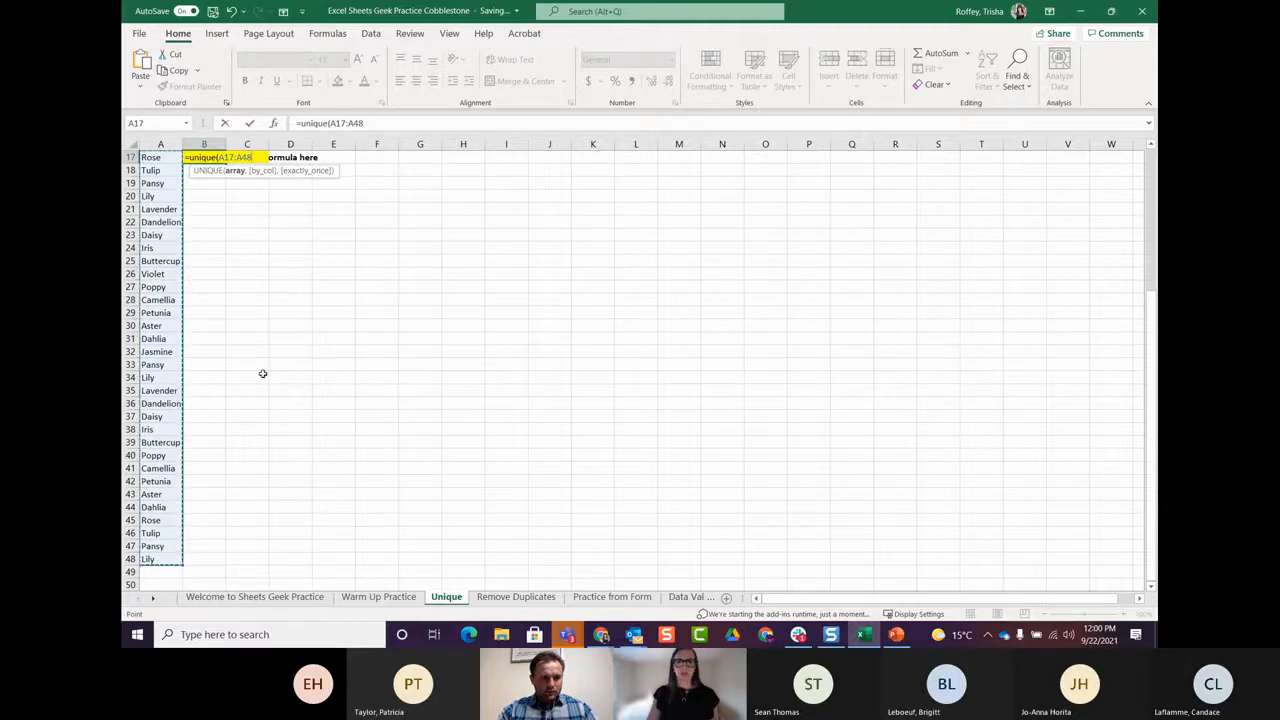
key("Return")
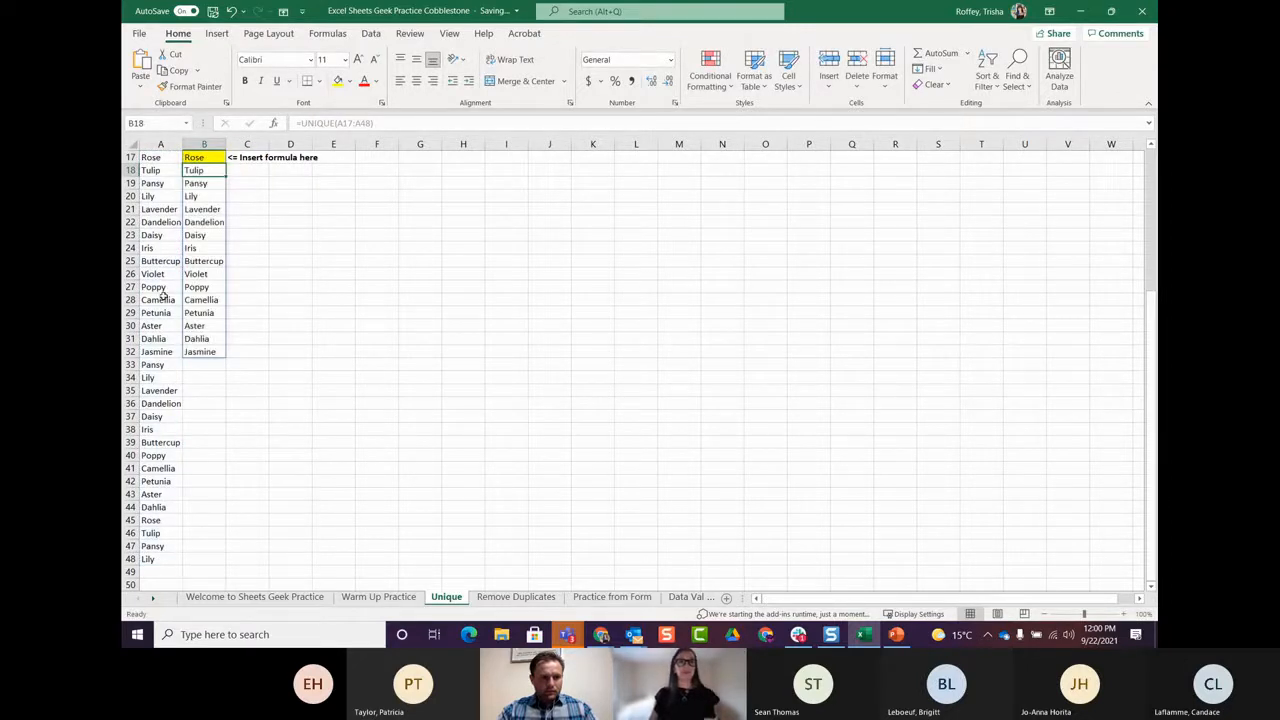
left_click(375, 336)
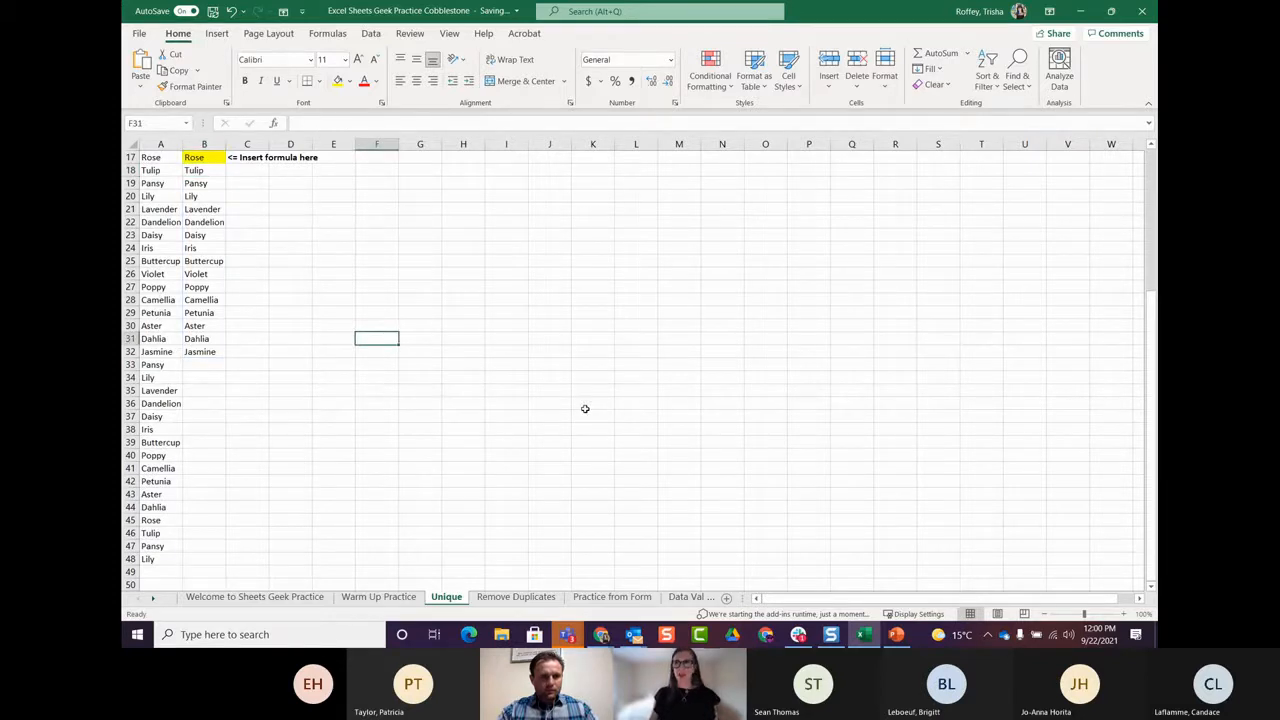
Step: Enter a CountA formula in cell B33 covering B17:B32 to count the unique flower names
scroll(343, 393, "up", 2)
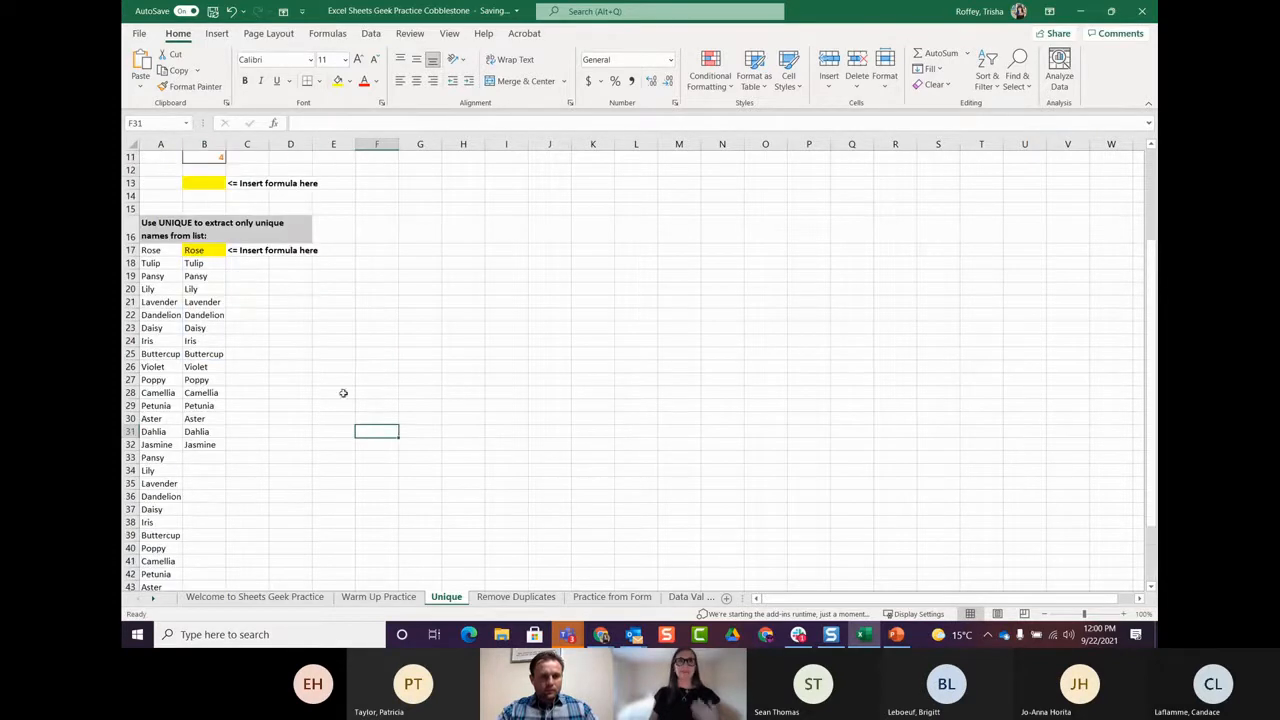
left_click(209, 458)
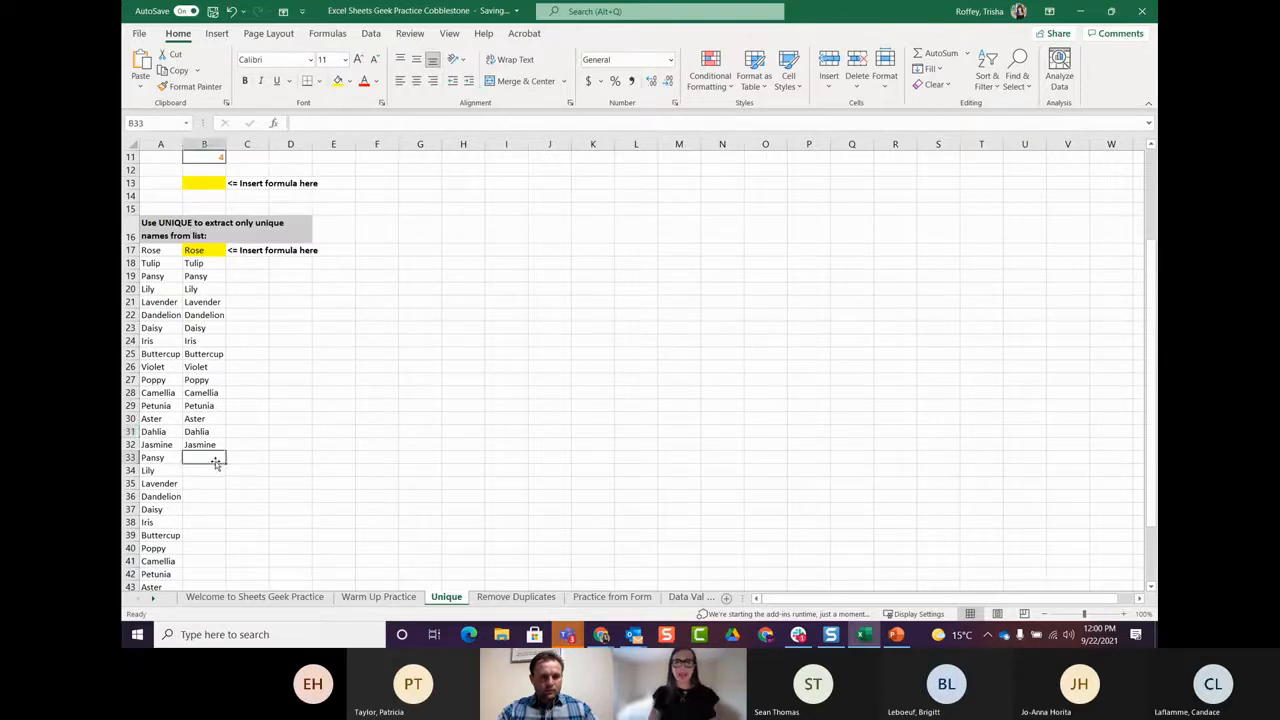
type("=Count")
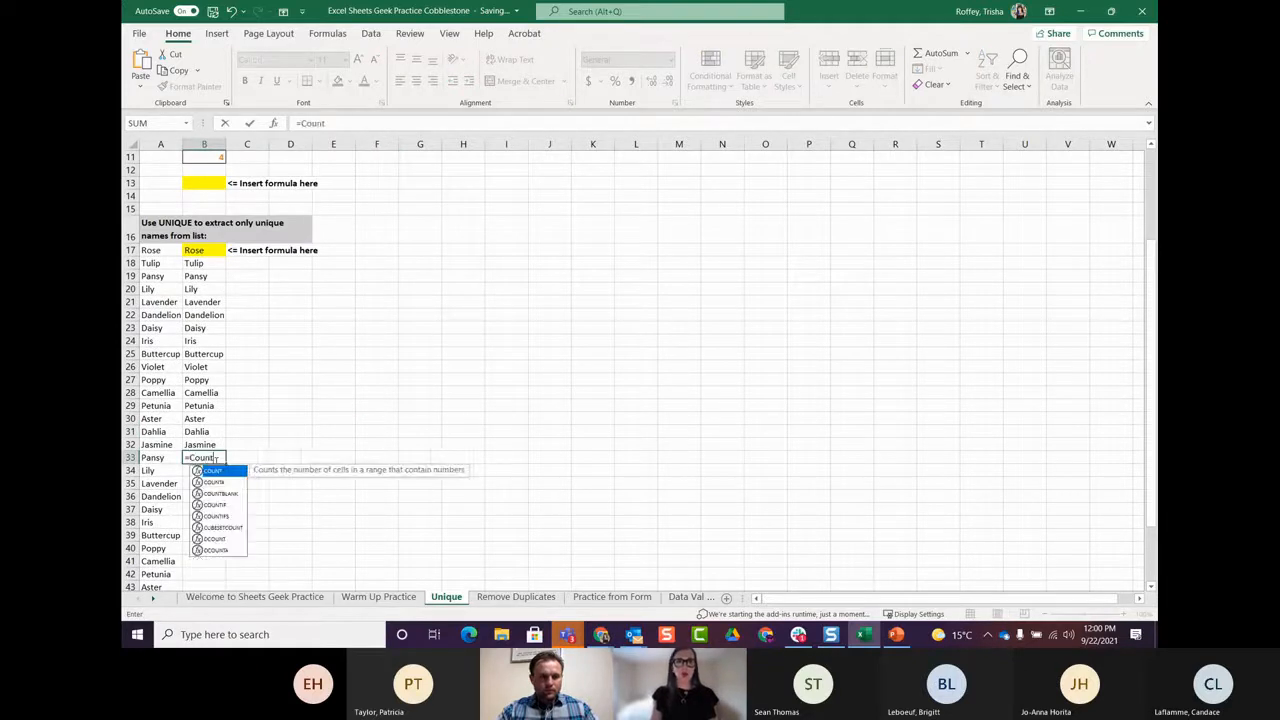
type("A(")
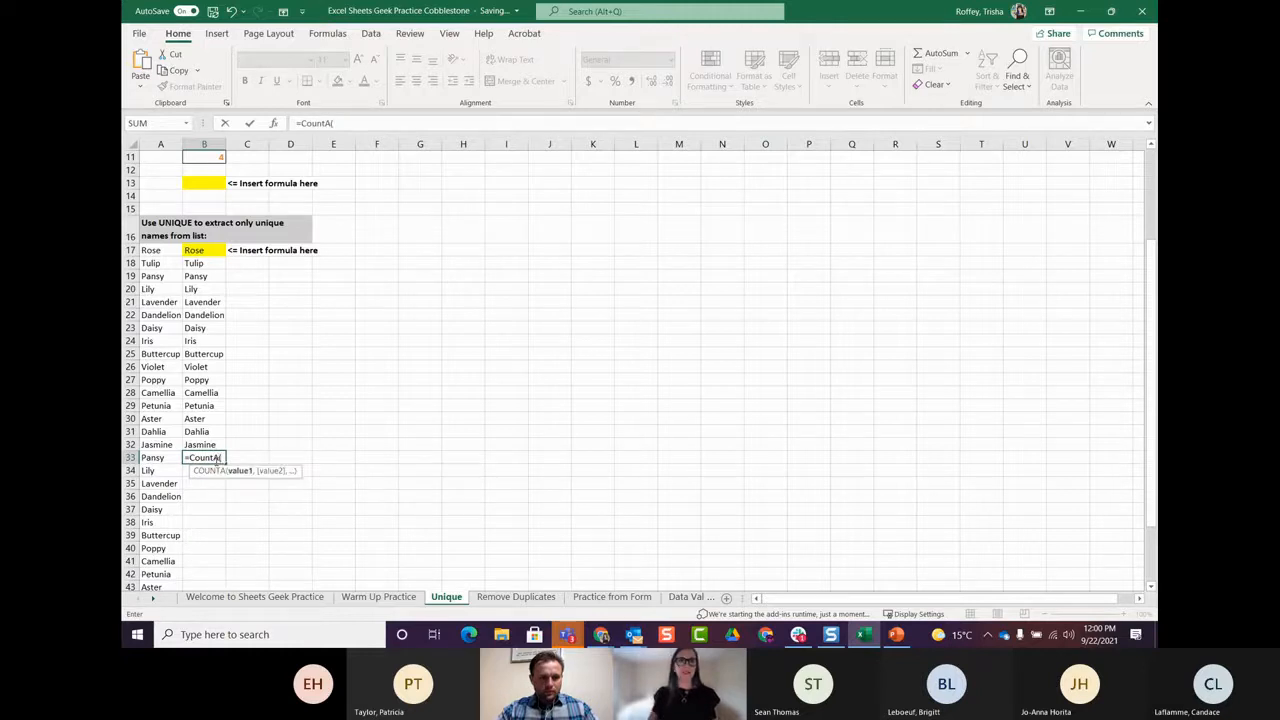
left_click_drag(204, 250, 198, 441)
type(")")
key("Return")
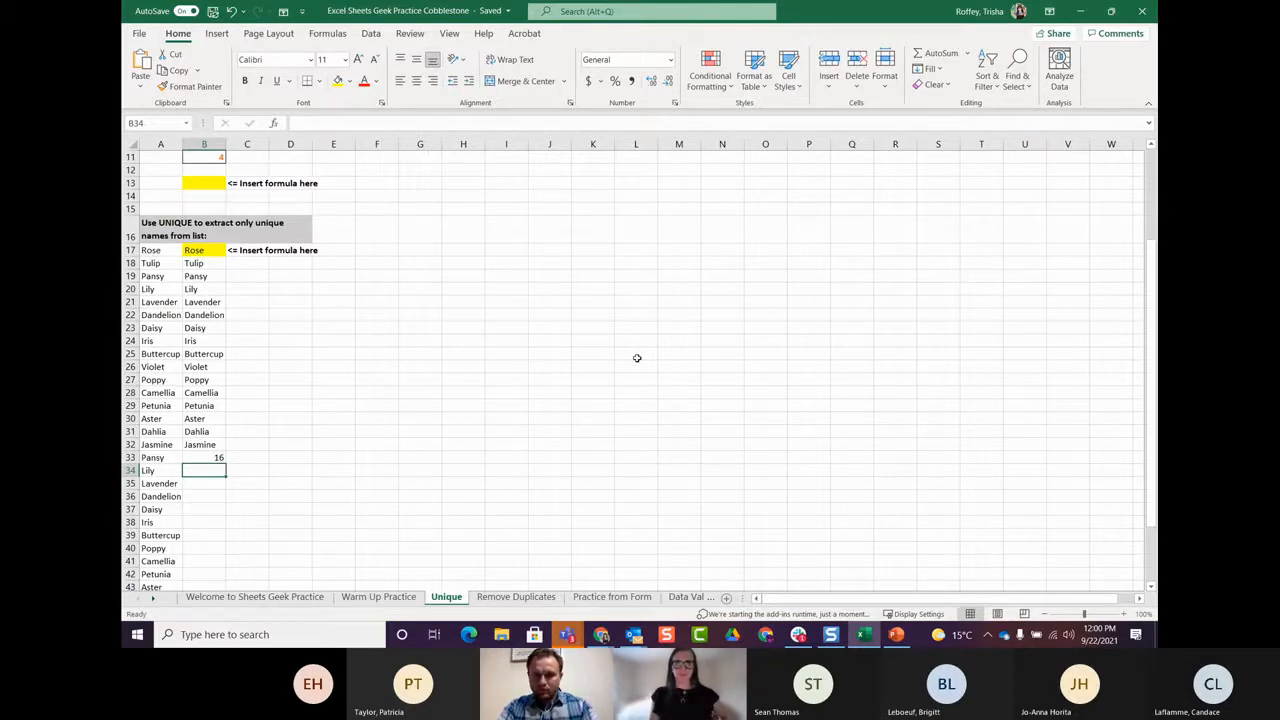
Step: Open the Insert Function dialog for cell B34 to view the available functions, and close it without inserting one
scroll(637, 358, "up", 2)
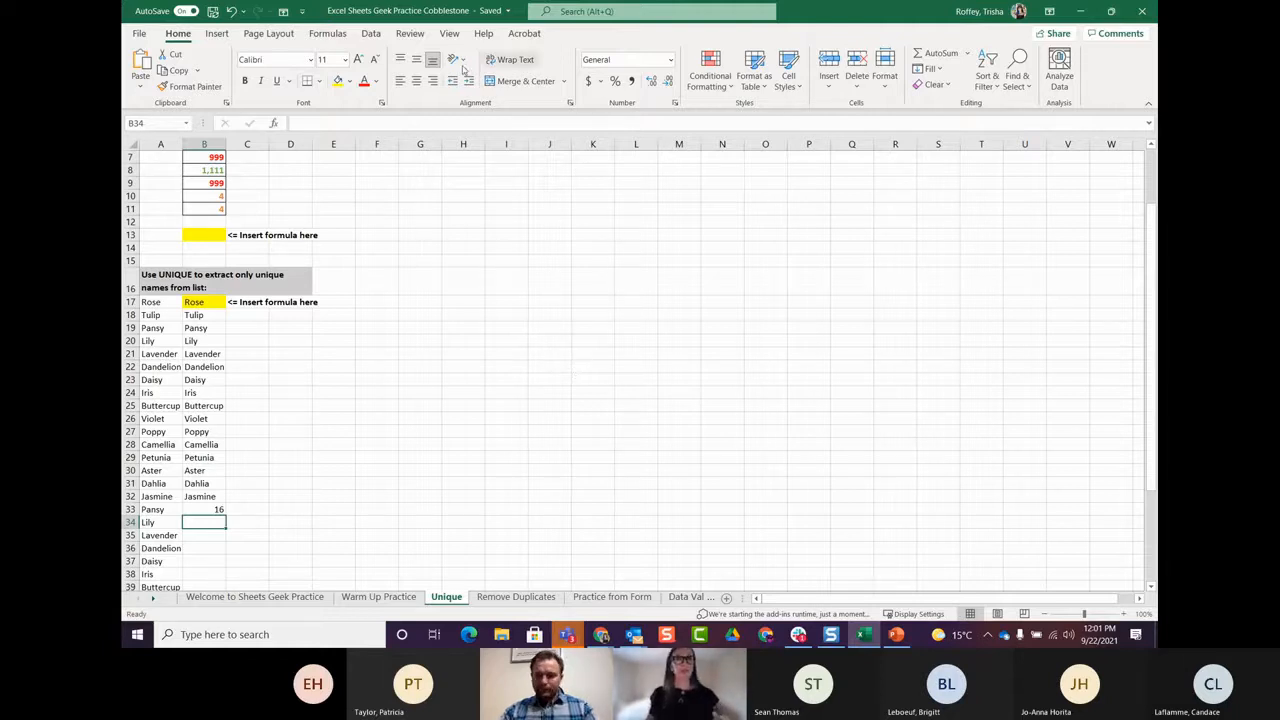
left_click(276, 124)
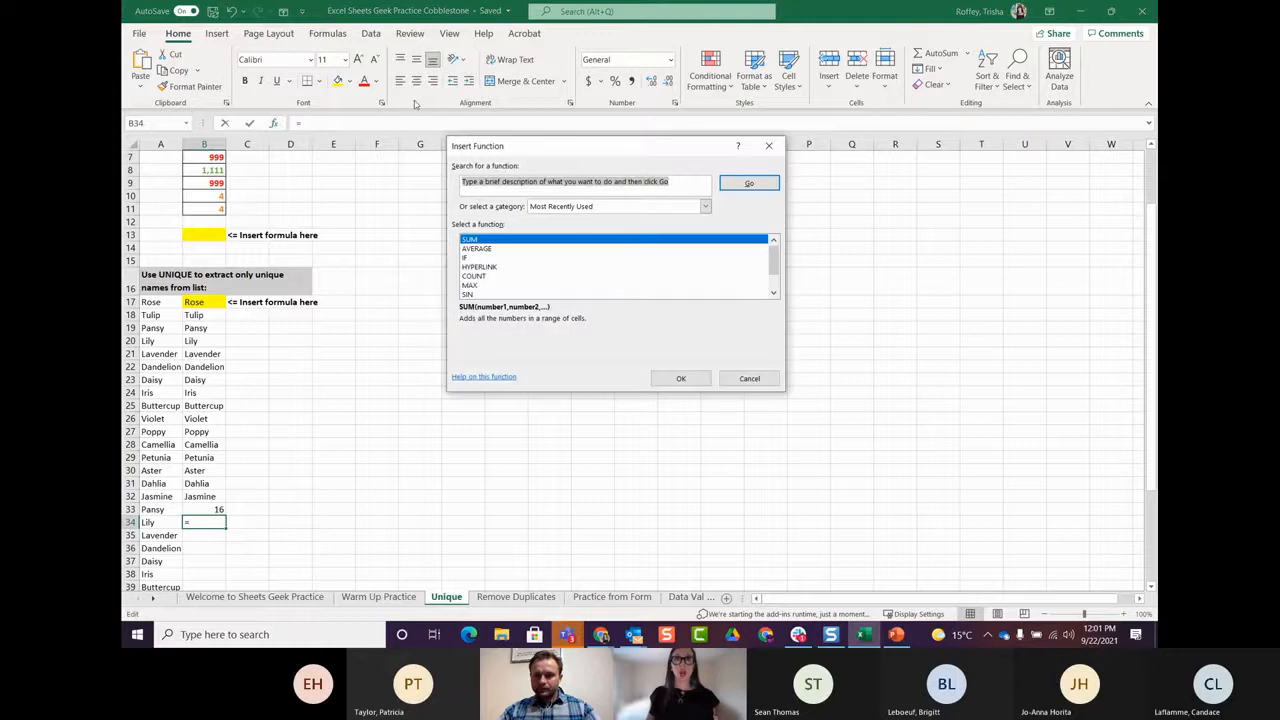
left_click(769, 147)
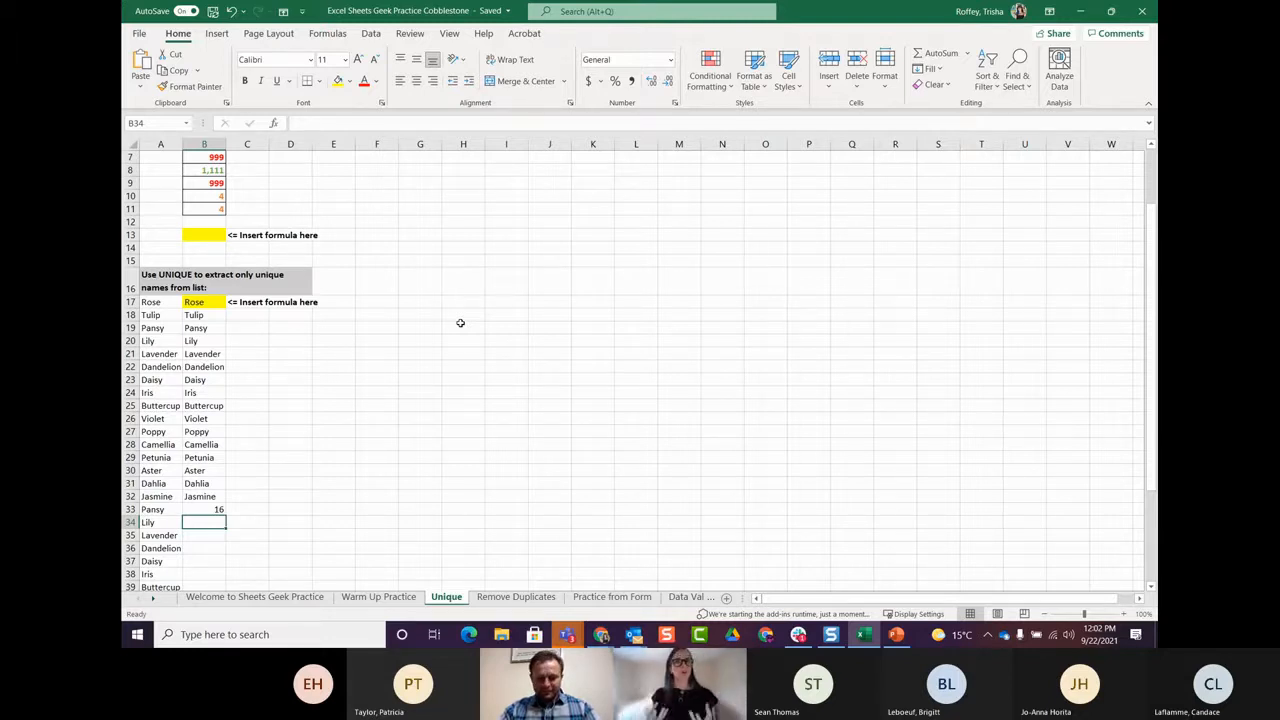
Step: Look over the number and flower lists on the Unique sheet and check the list on the Remove Duplicates sheet
left_click(481, 472)
scroll(458, 382, "up", 2)
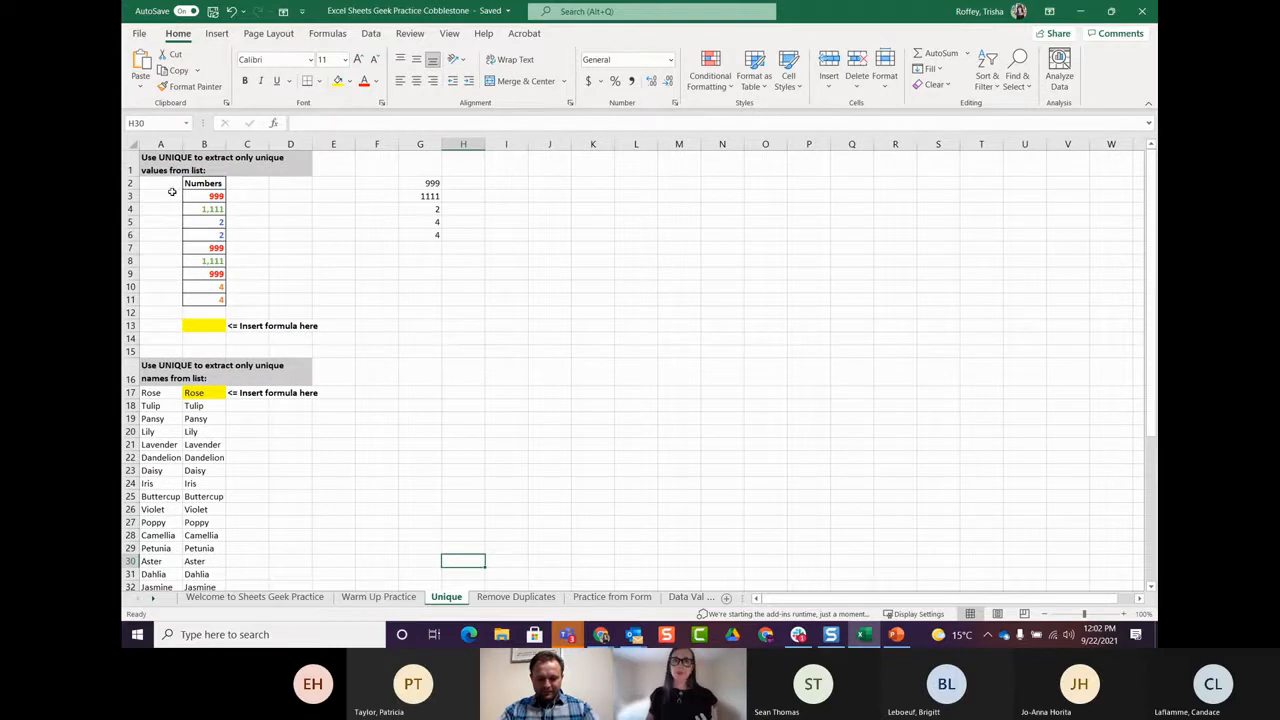
scroll(155, 380, "down", 8)
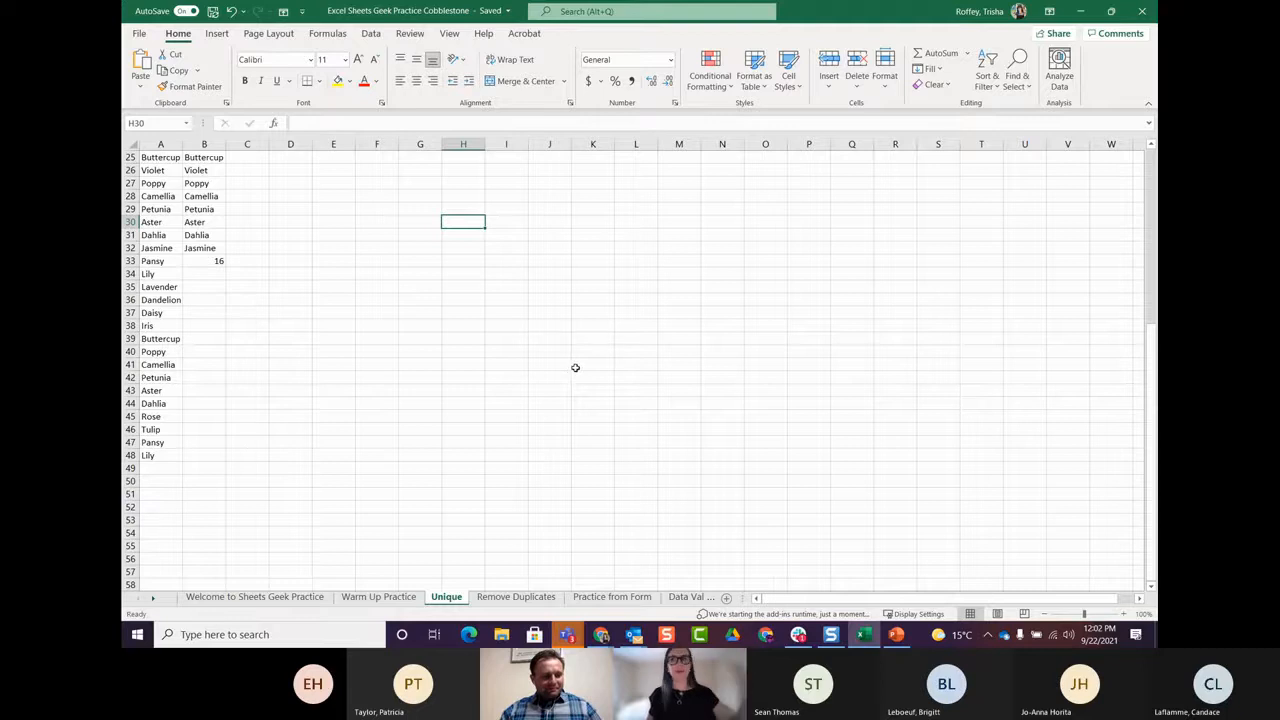
scroll(575, 367, "up", 8)
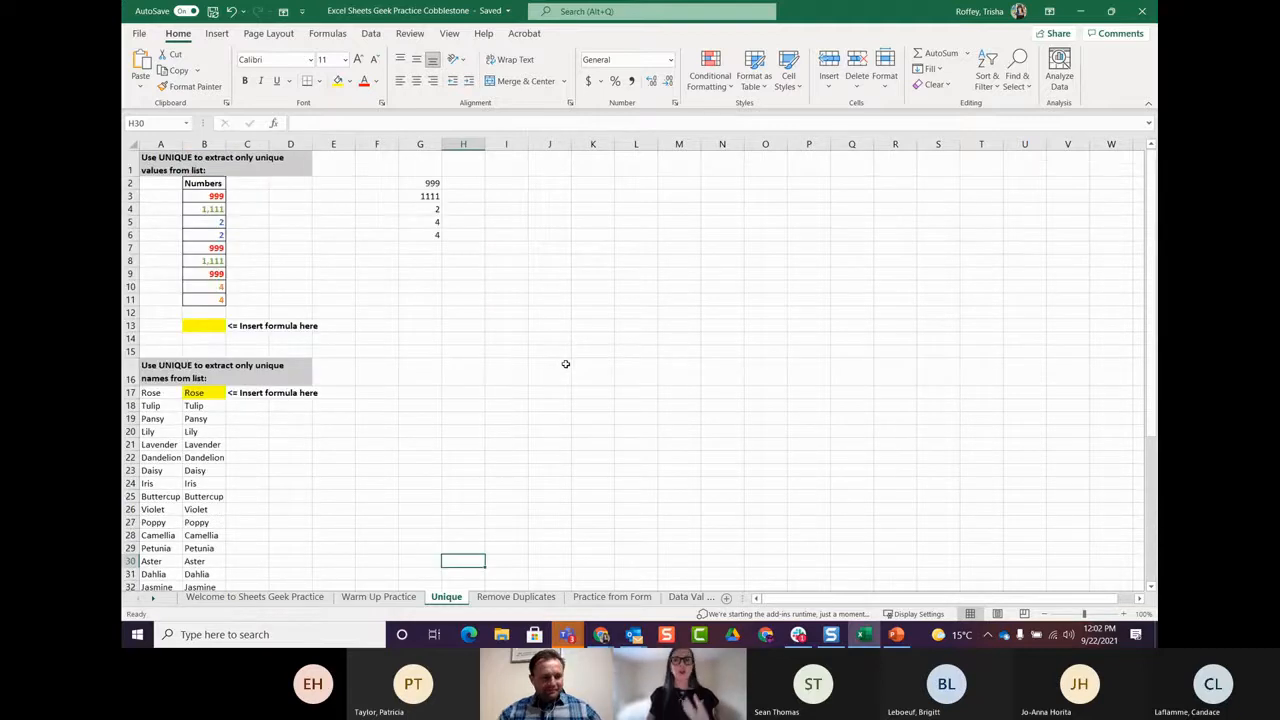
left_click(511, 599)
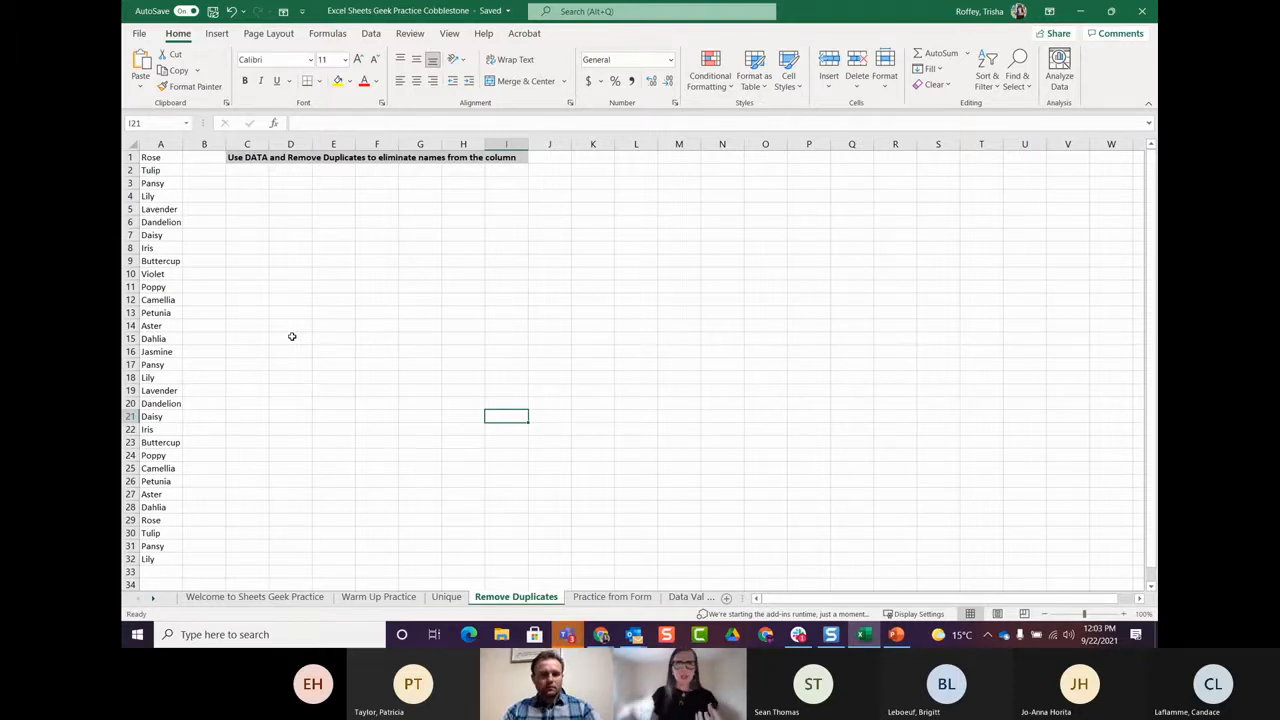
left_click(446, 596)
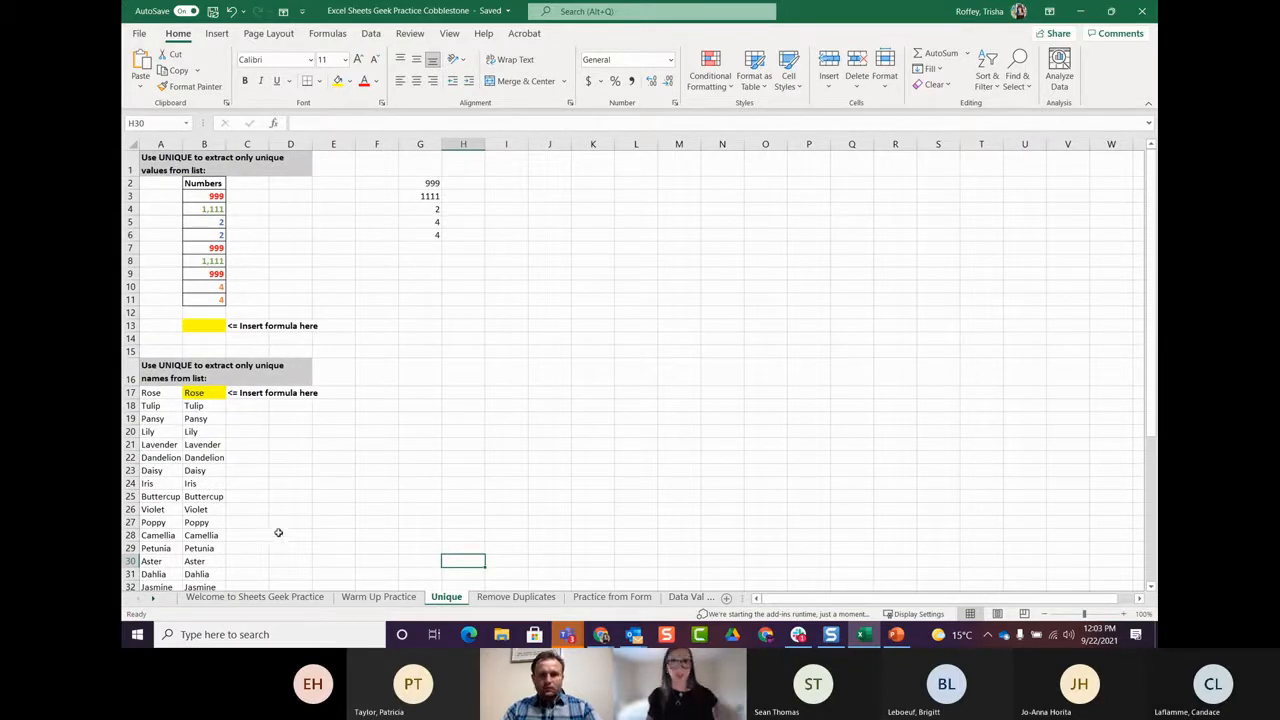
Step: Try Remove Duplicates on the flower names in column A of the Remove Duplicates sheet and undo the removal
left_click(480, 596)
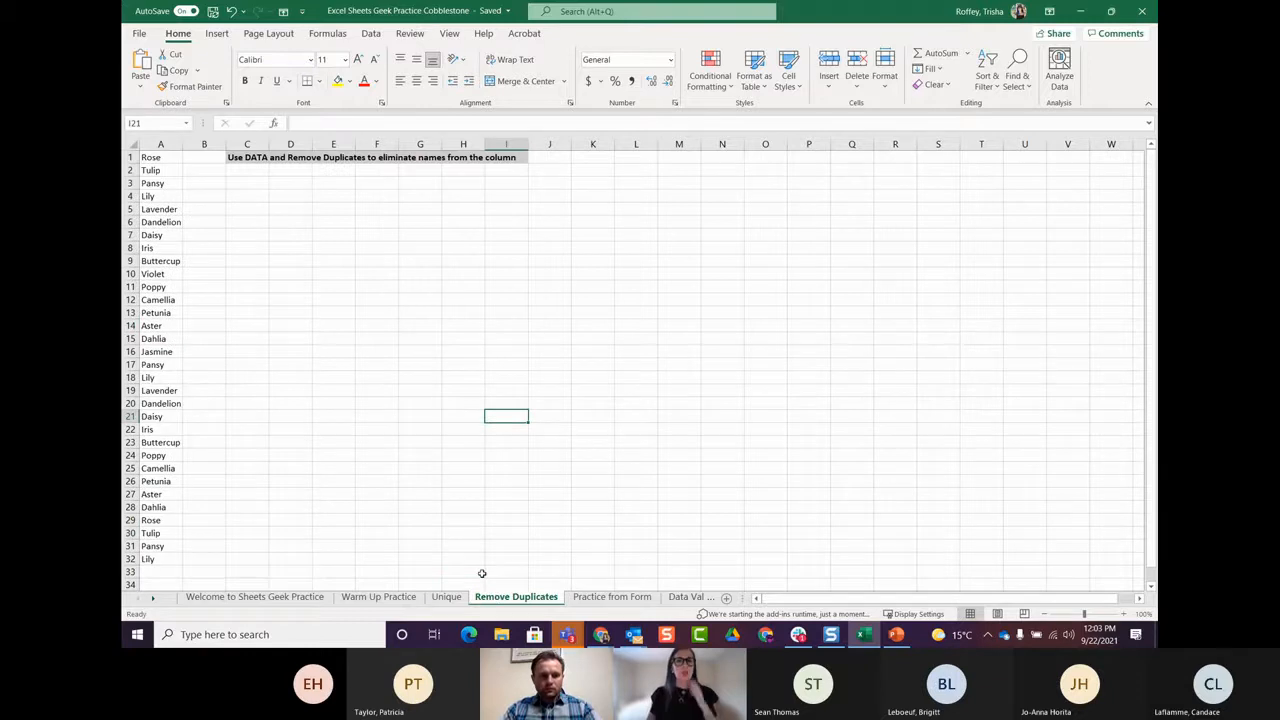
left_click(170, 146)
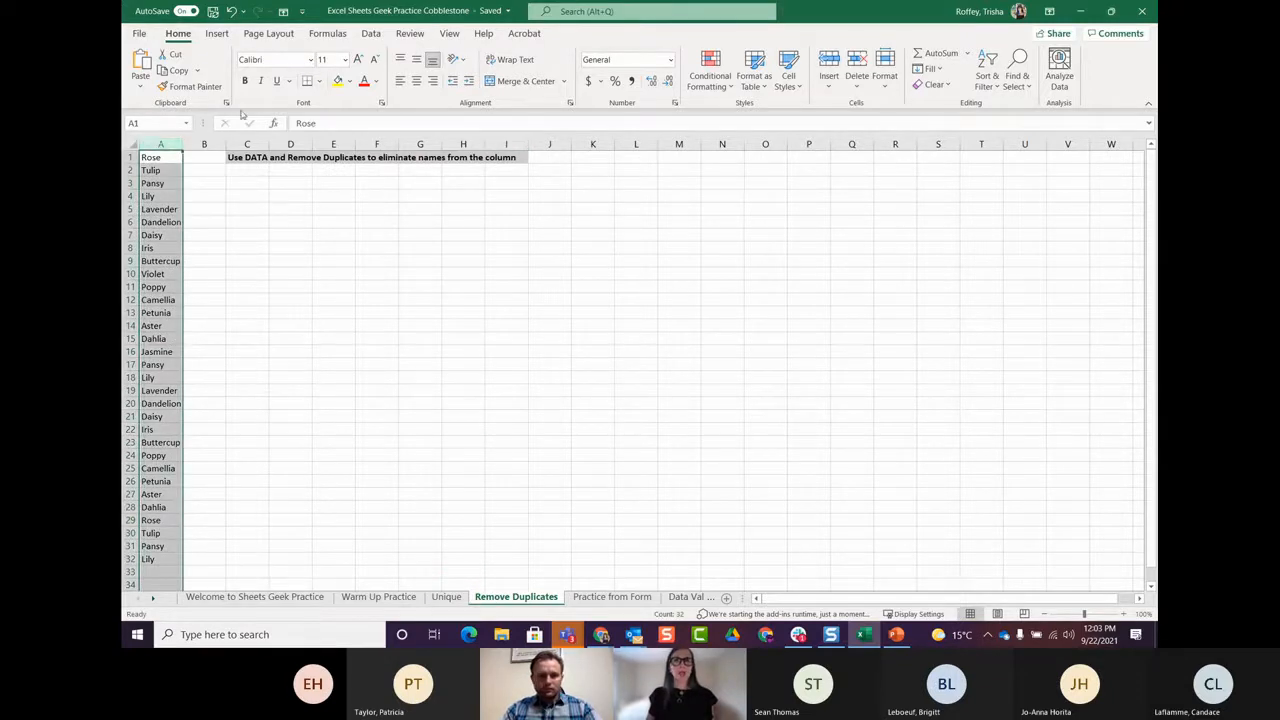
left_click(378, 36)
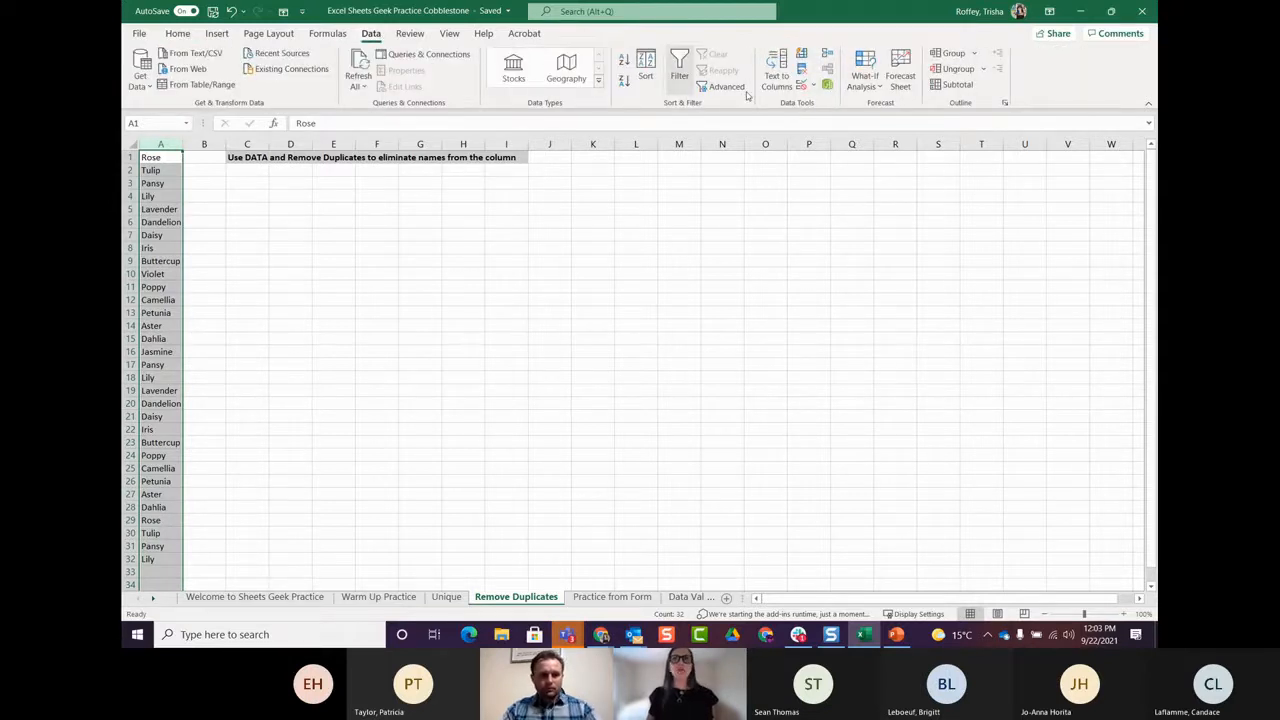
left_click(803, 72)
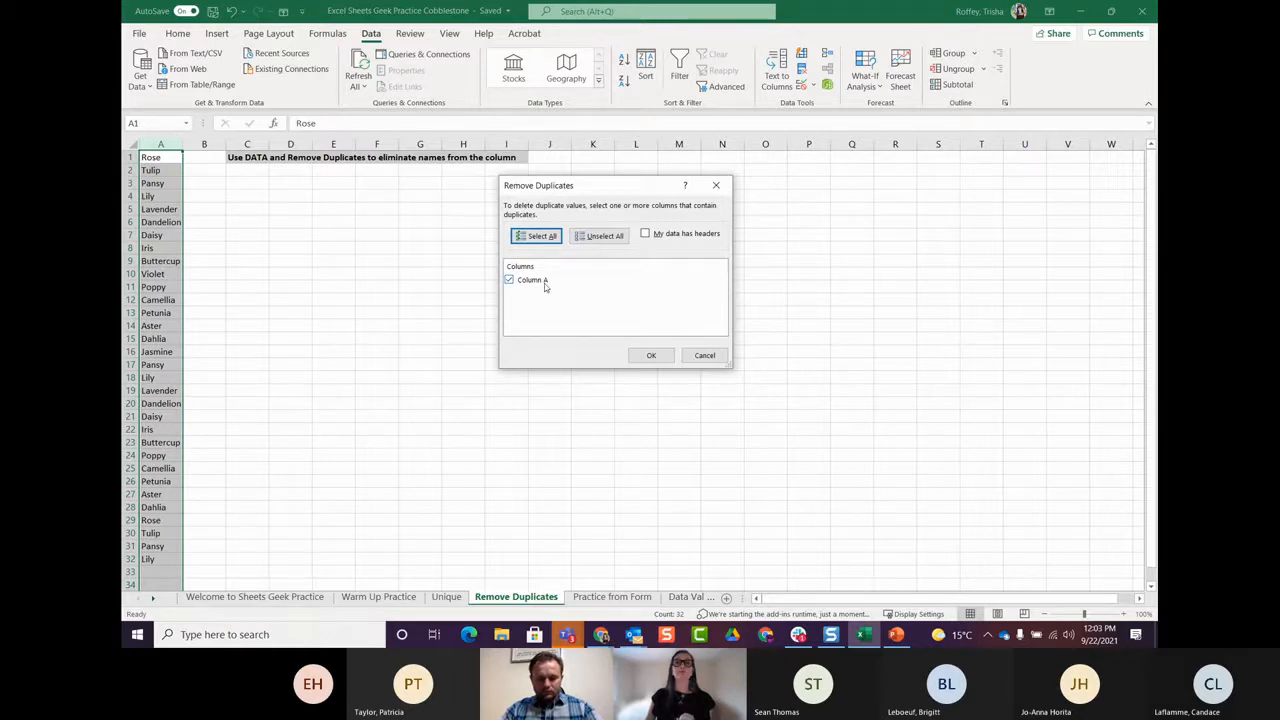
left_click(650, 357)
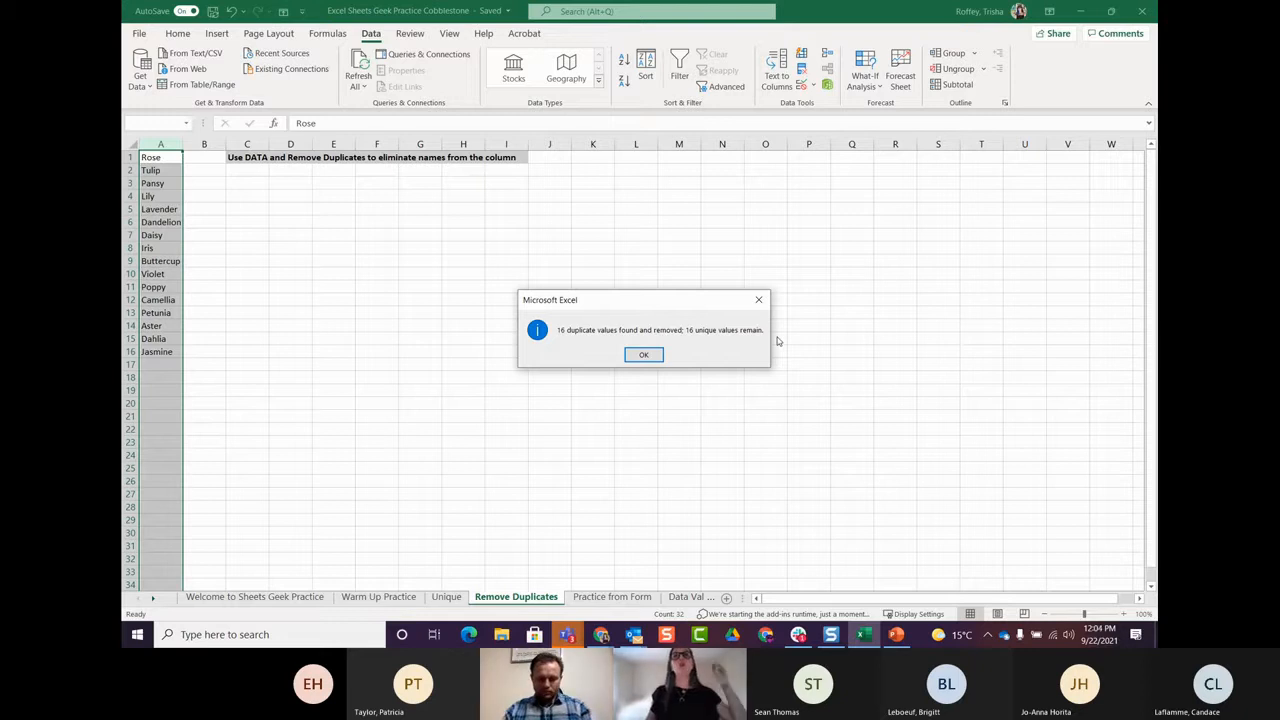
left_click(643, 355)
left_click(681, 378)
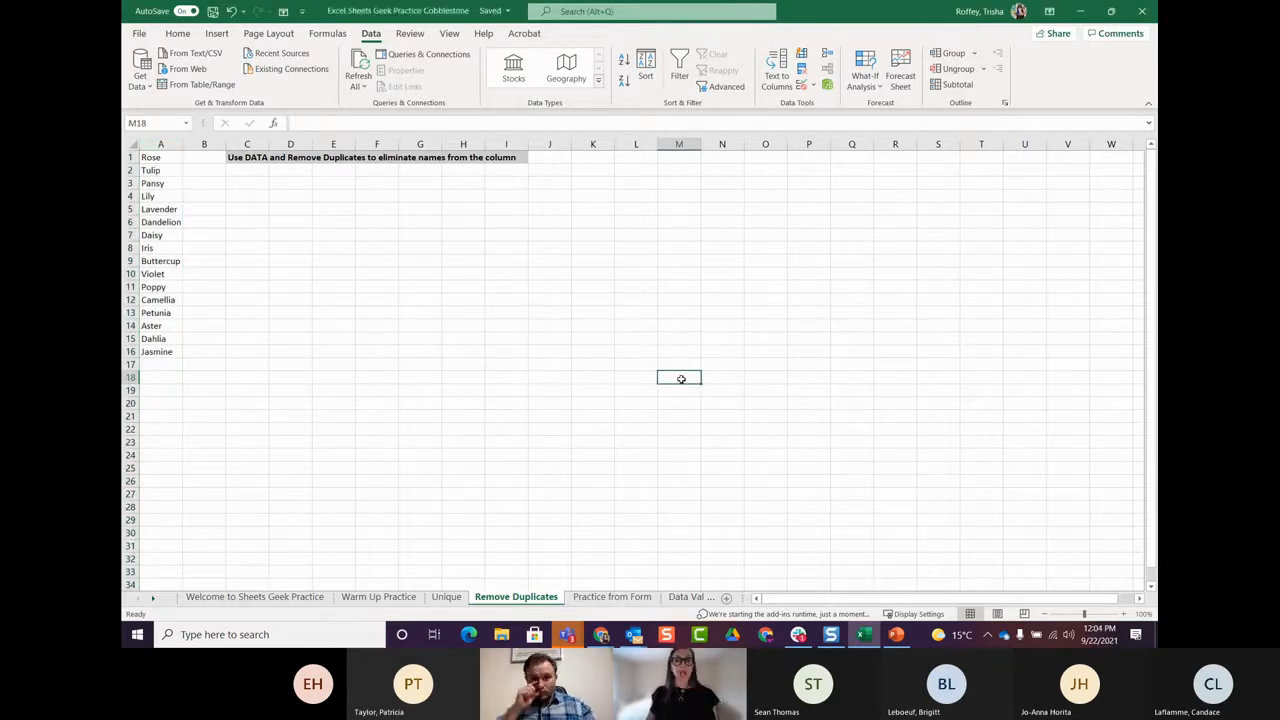
key("ctrl+z")
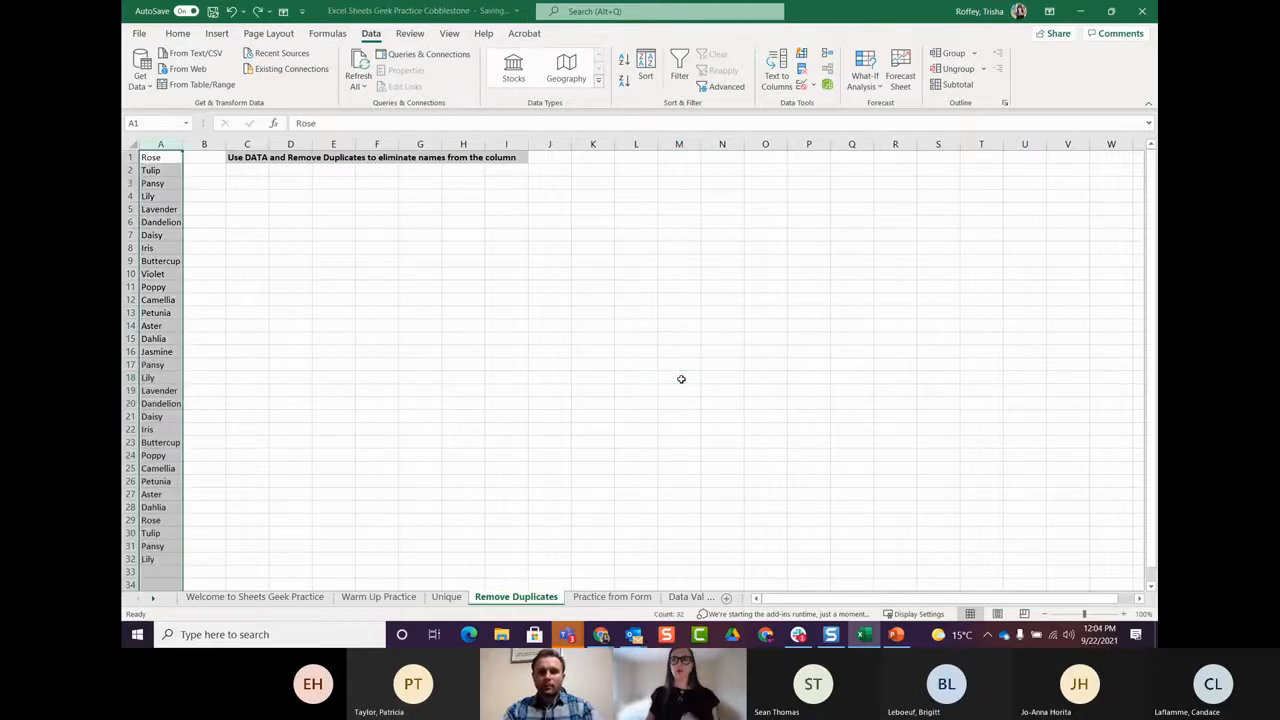
left_click(636, 351)
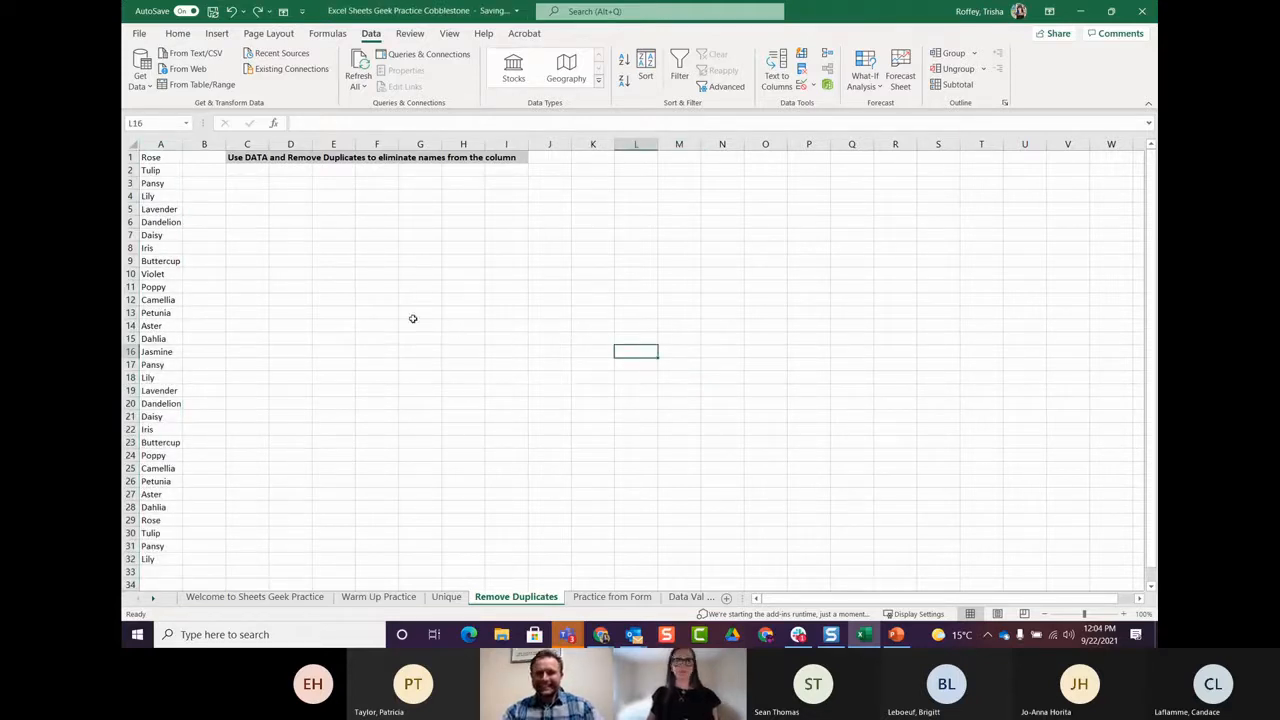
Step: Run Remove Duplicates on the flower names in column A again
left_click(160, 145)
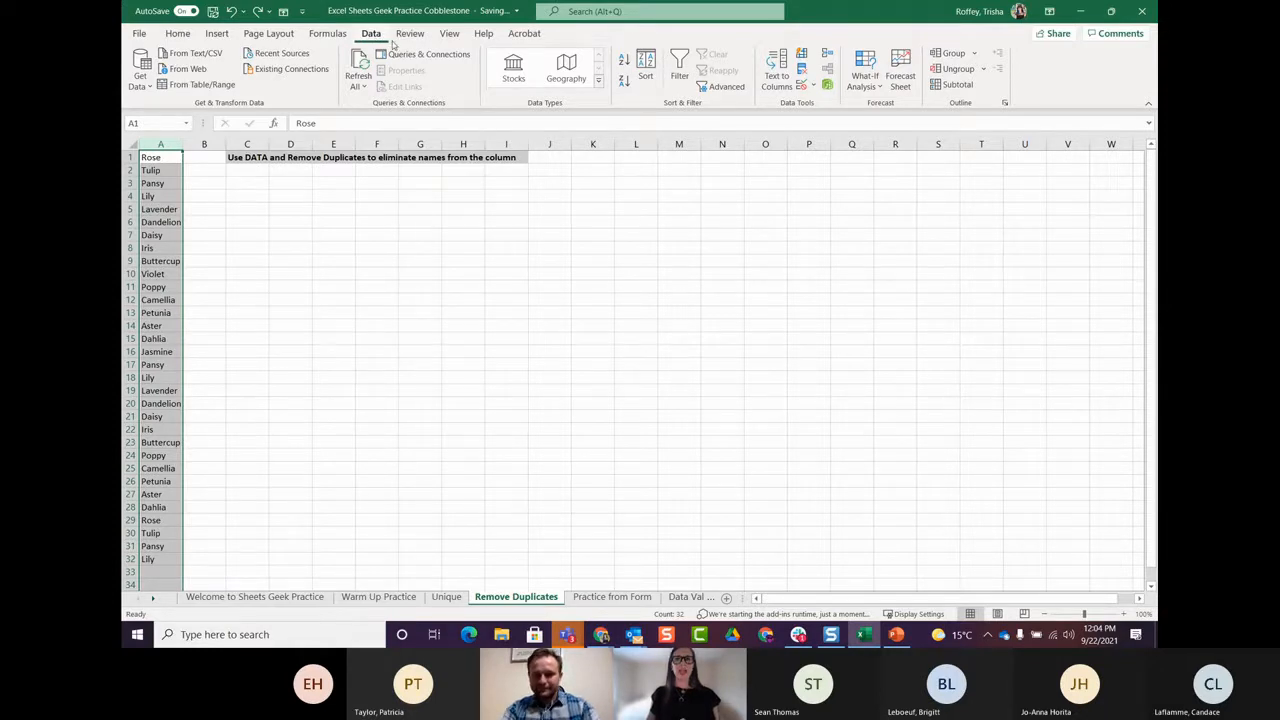
left_click(802, 71)
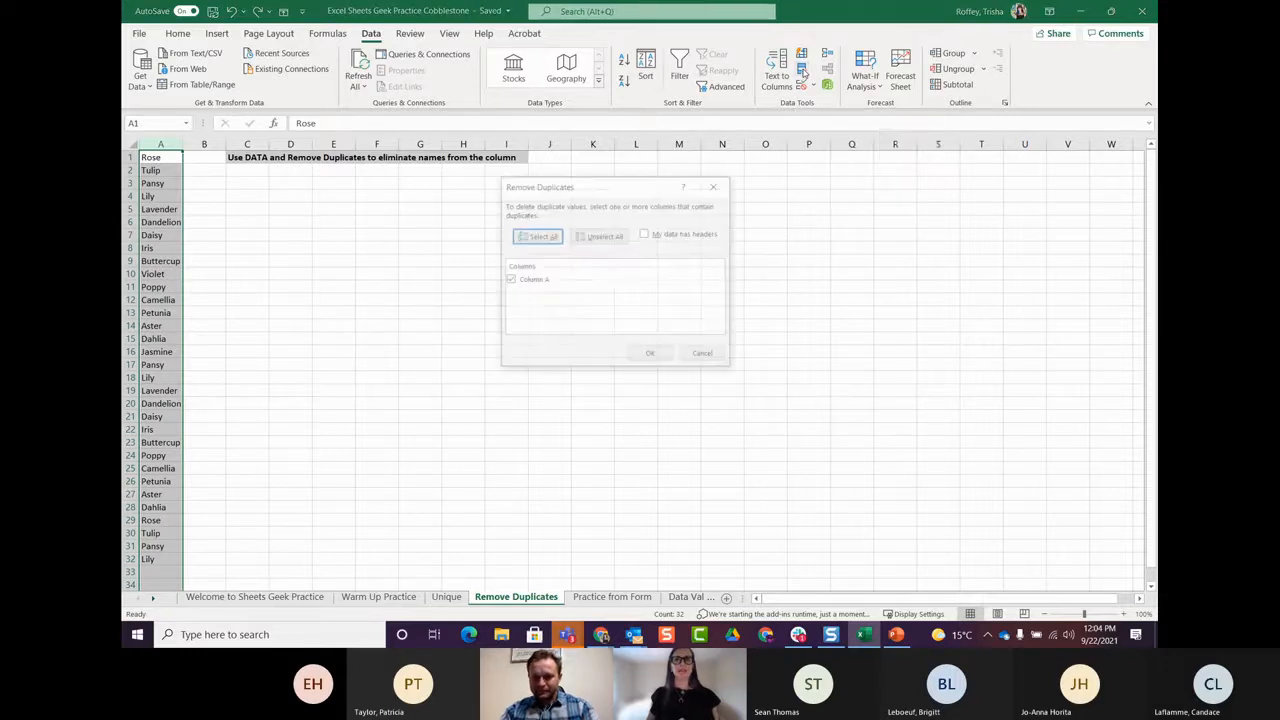
left_click(651, 356)
left_click(655, 360)
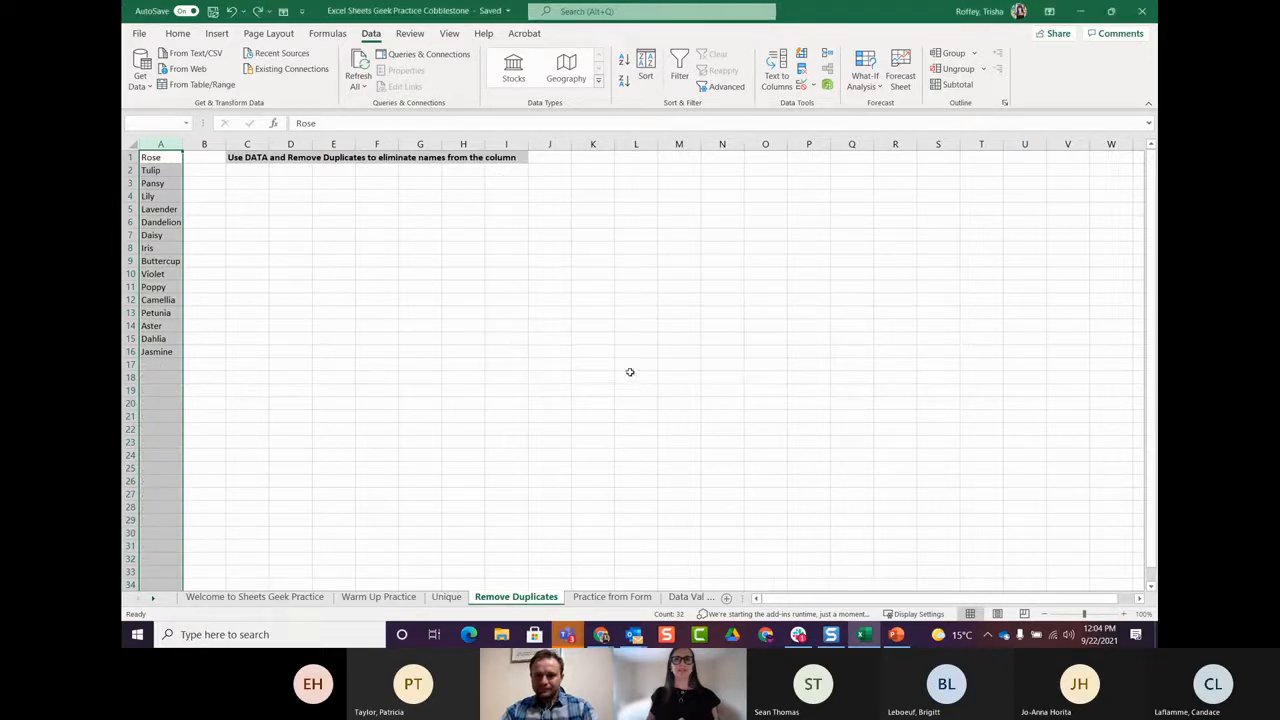
left_click(592, 441)
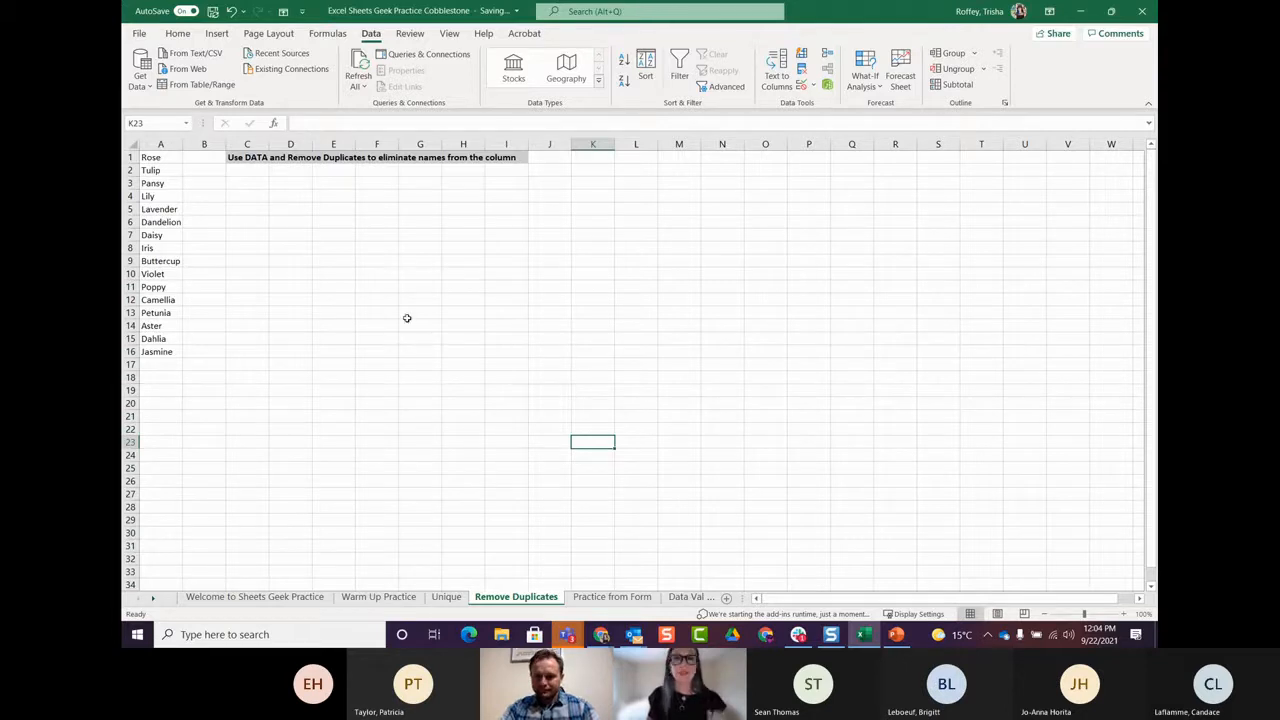
Step: View the commands available for row 6 and close them without choosing one
left_click(129, 222)
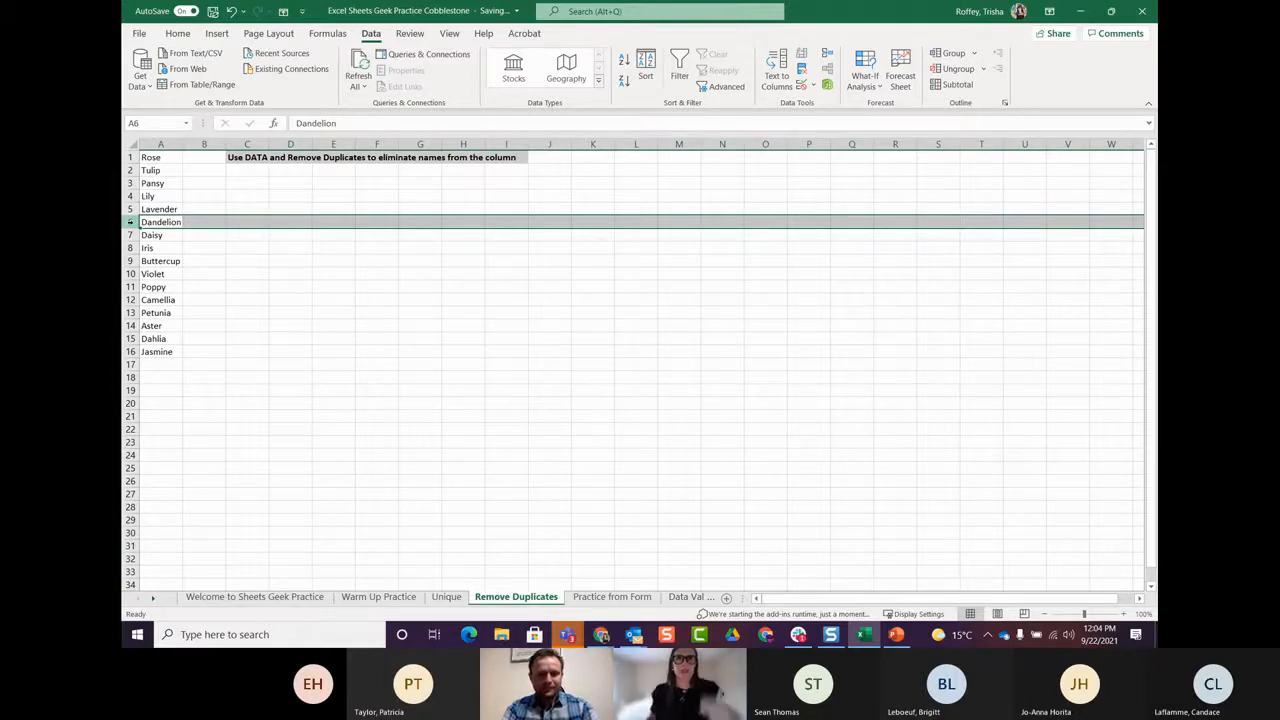
right_click(129, 222)
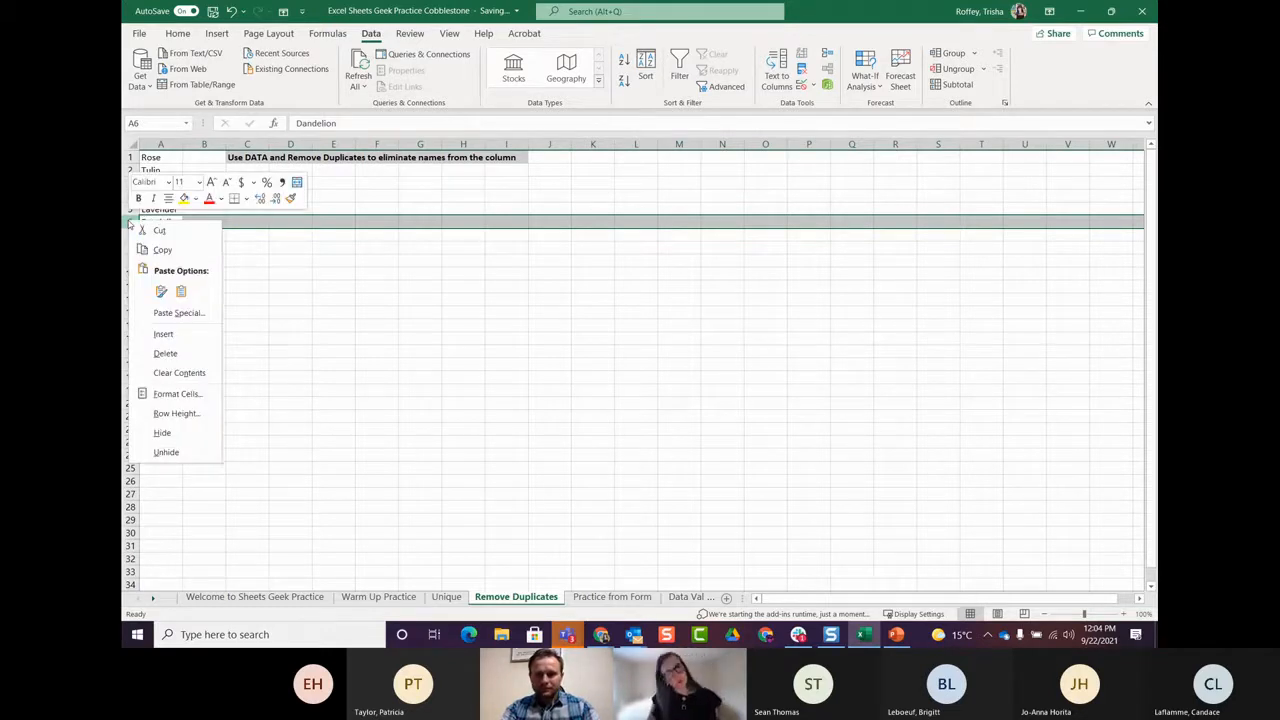
left_click(510, 401)
left_click(483, 389)
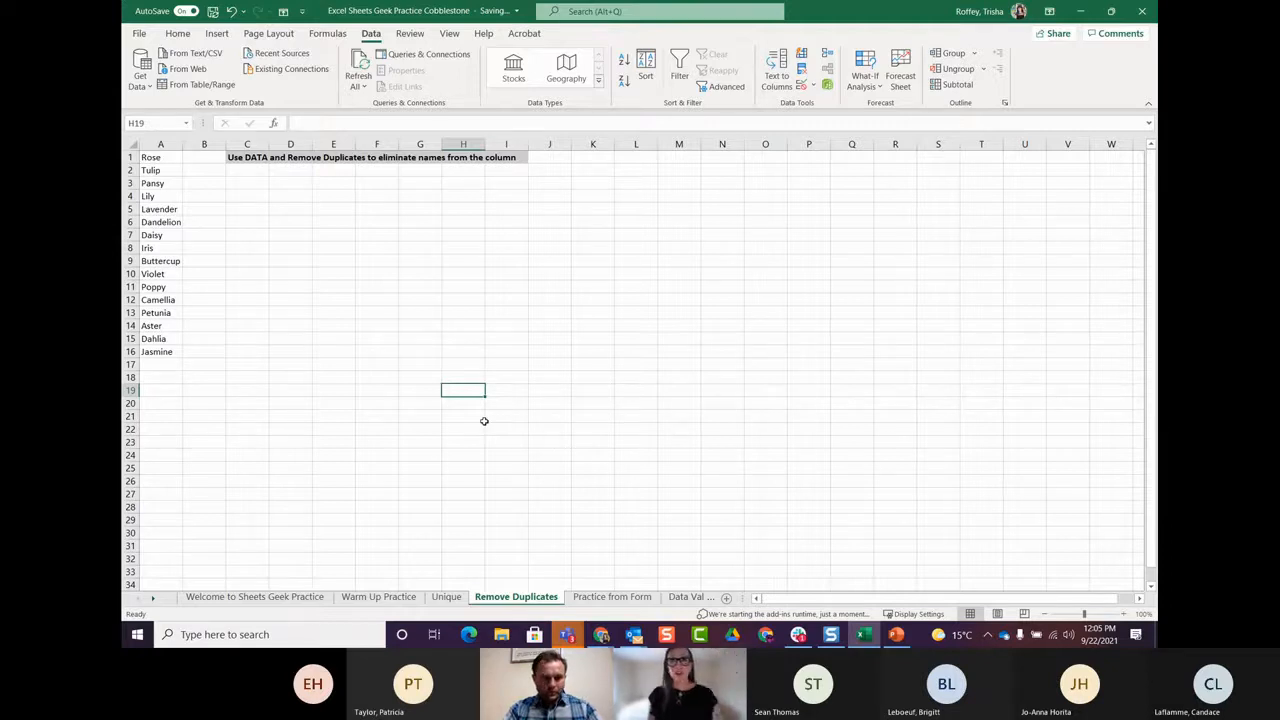
Step: On the Unique sheet, inspect the UNIQUE formula in B17 and the first name of its source list in A17
left_click(435, 602)
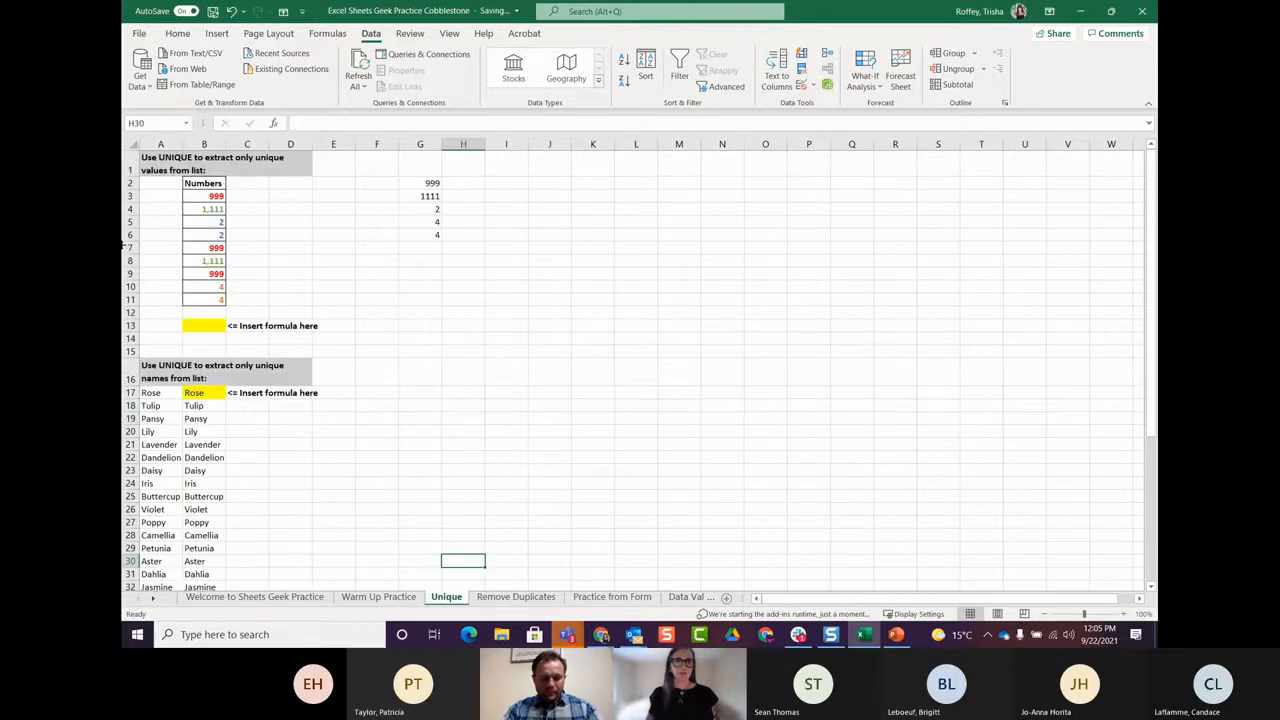
left_click(212, 148)
left_click(202, 395)
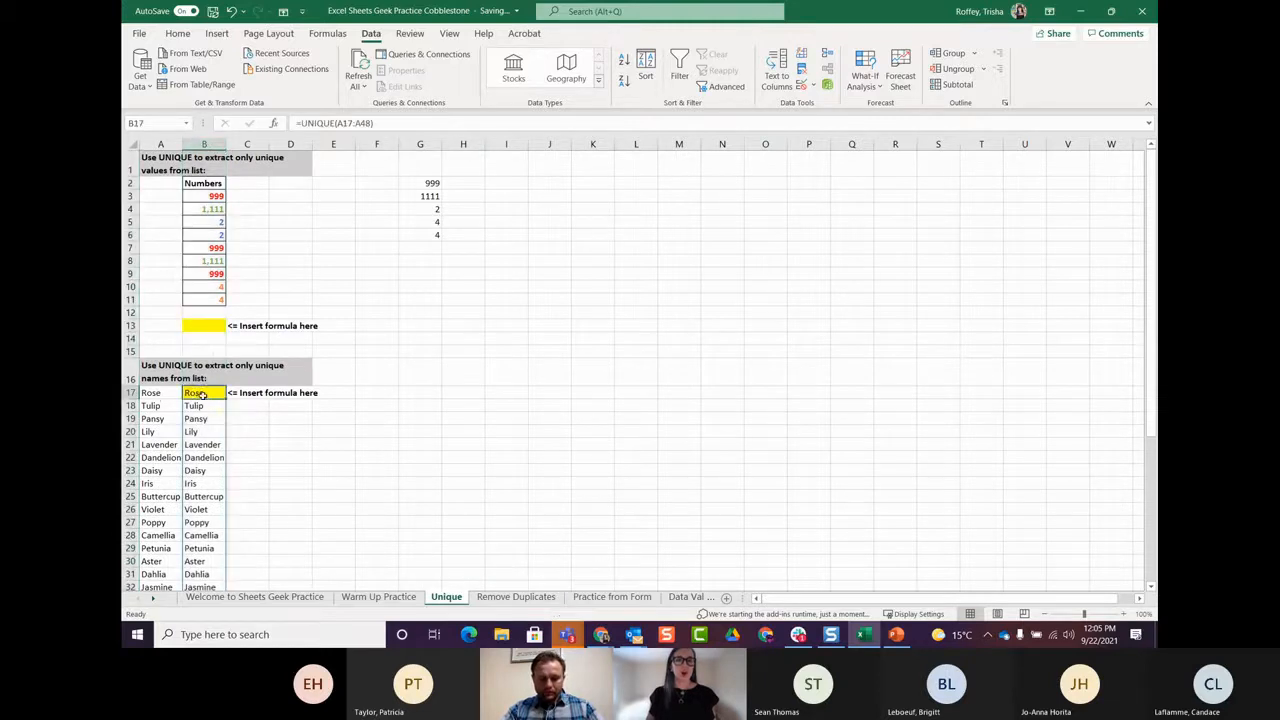
left_click(152, 395)
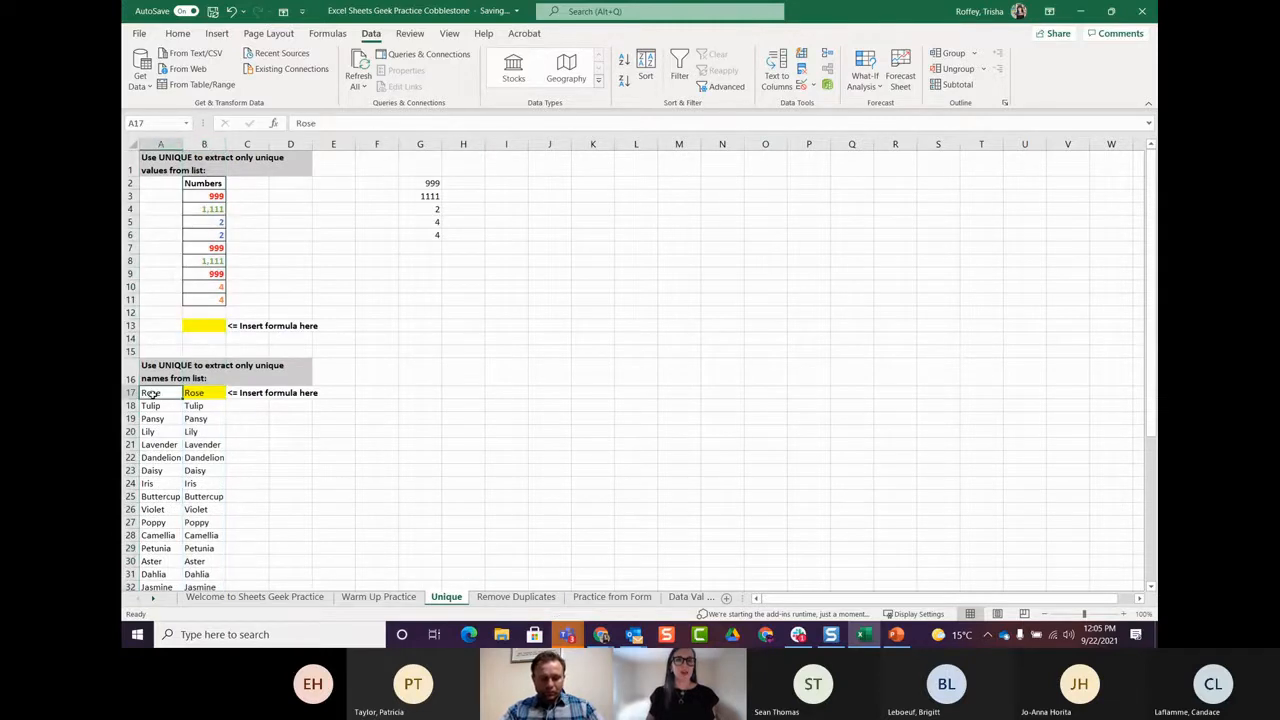
Step: Return to the Remove Duplicates sheet and undo the last duplicate removal in column A
left_click(514, 597)
key("ctrl+z")
left_click(226, 210)
left_click(201, 159)
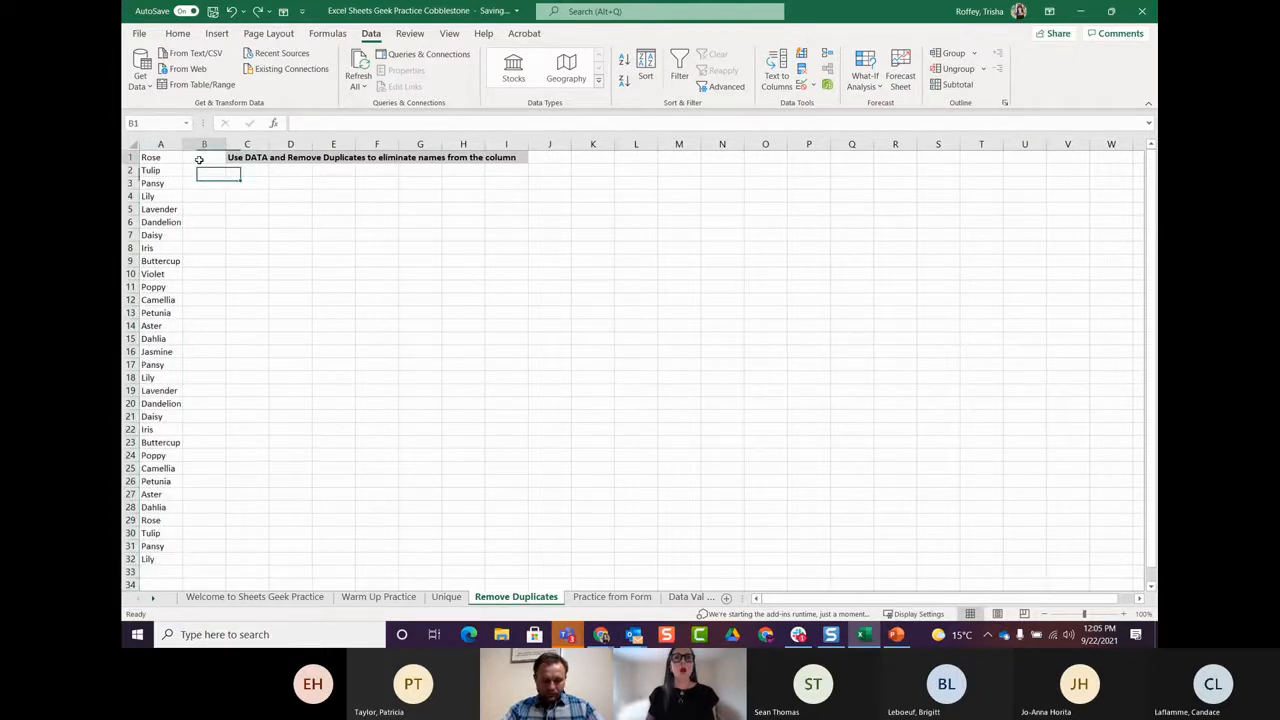
type("=")
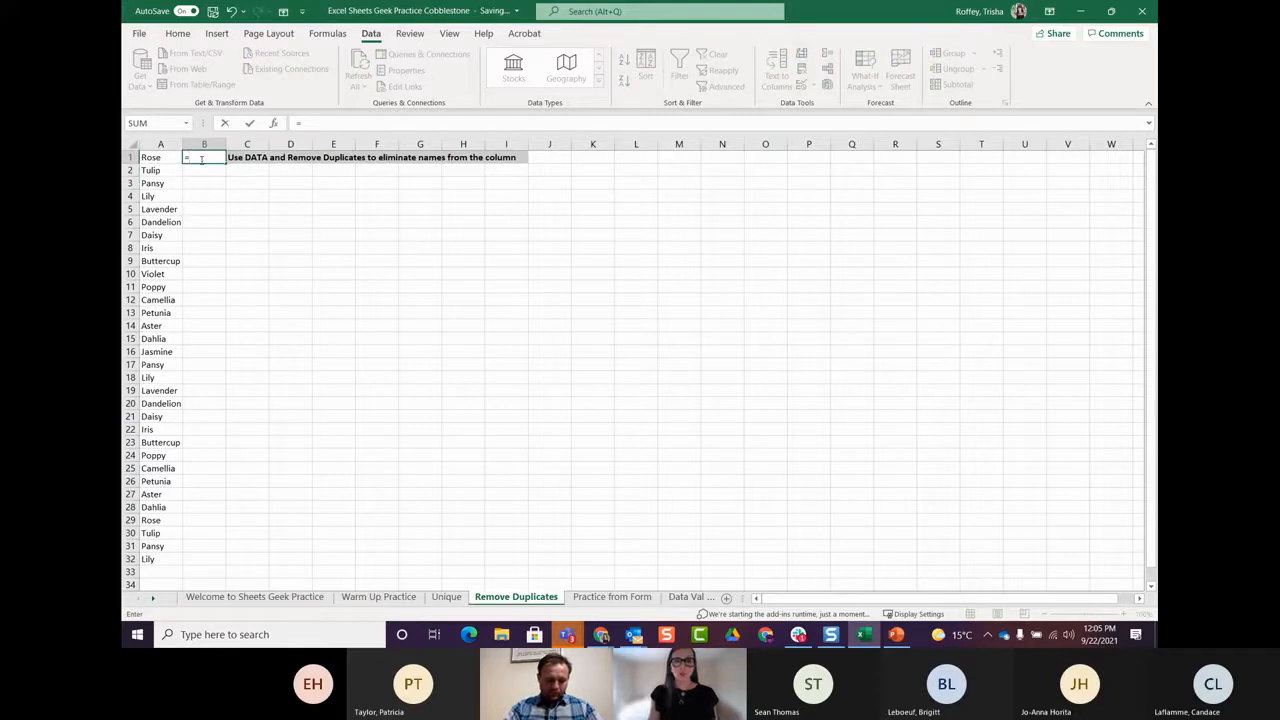
left_click(557, 459)
left_click(247, 220)
left_click(204, 170)
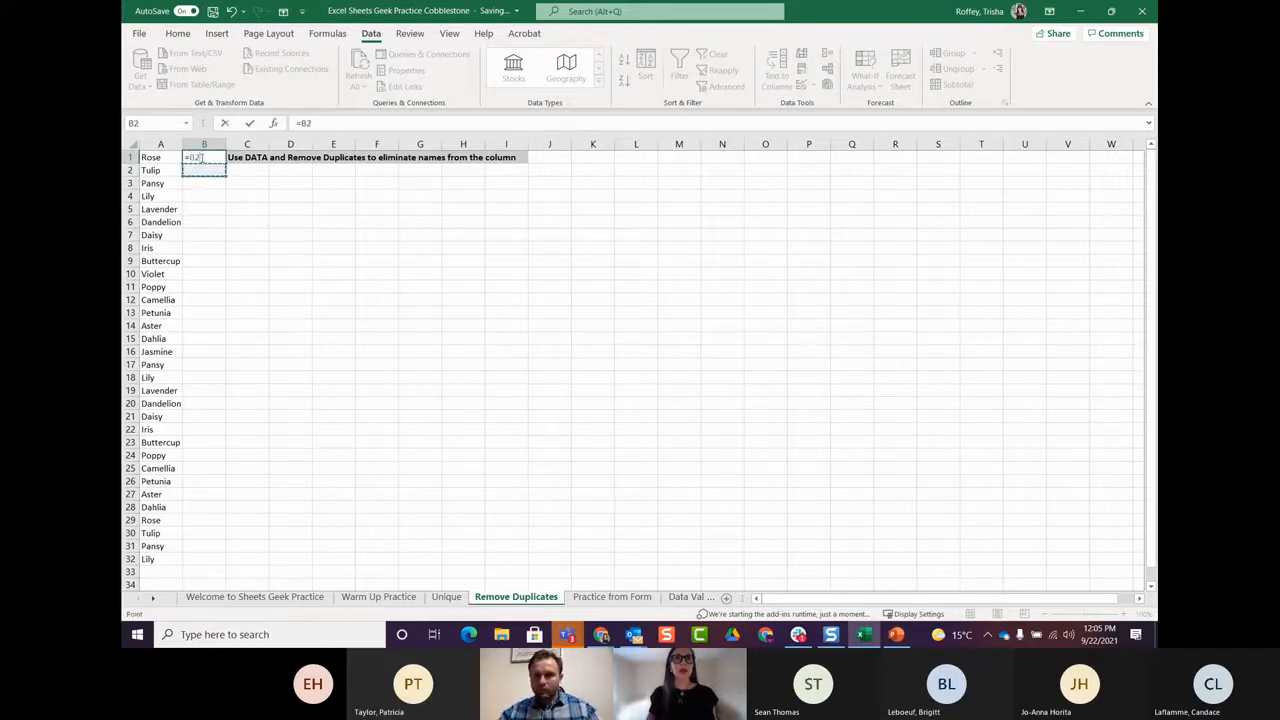
left_click(369, 258)
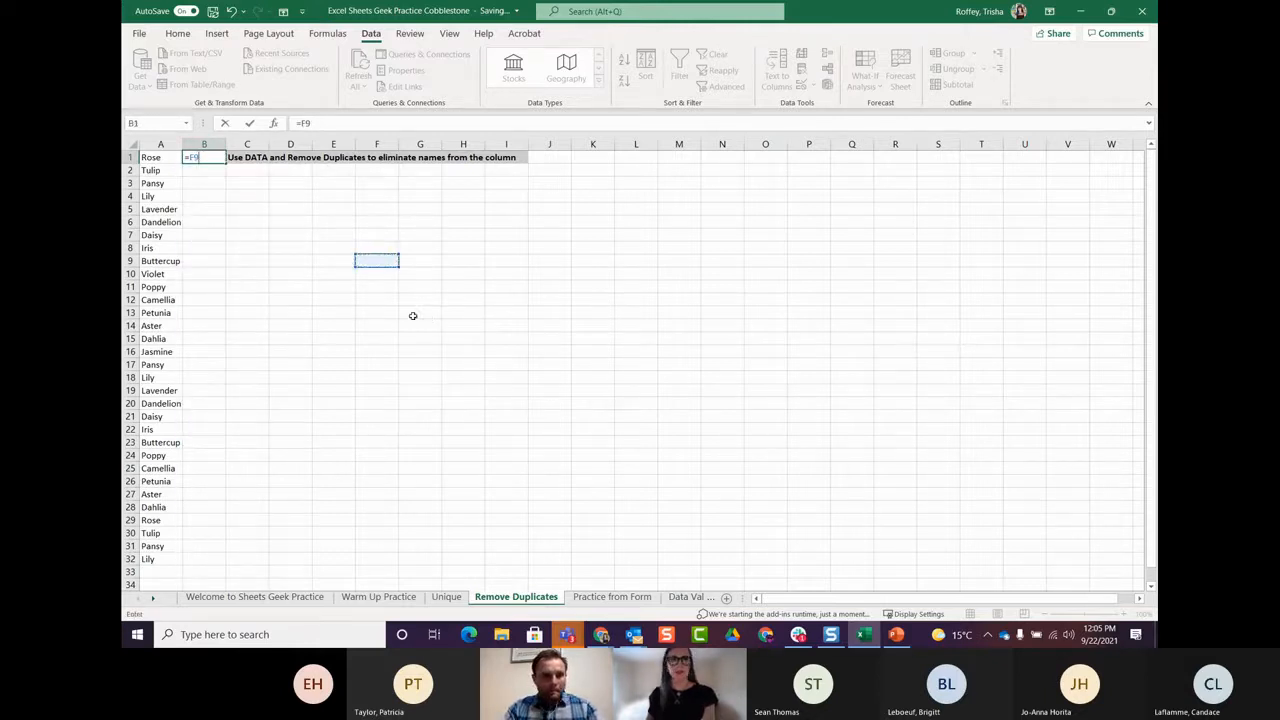
key("Return")
left_click(366, 338)
left_click(204, 158)
key("Delete")
left_click(249, 232)
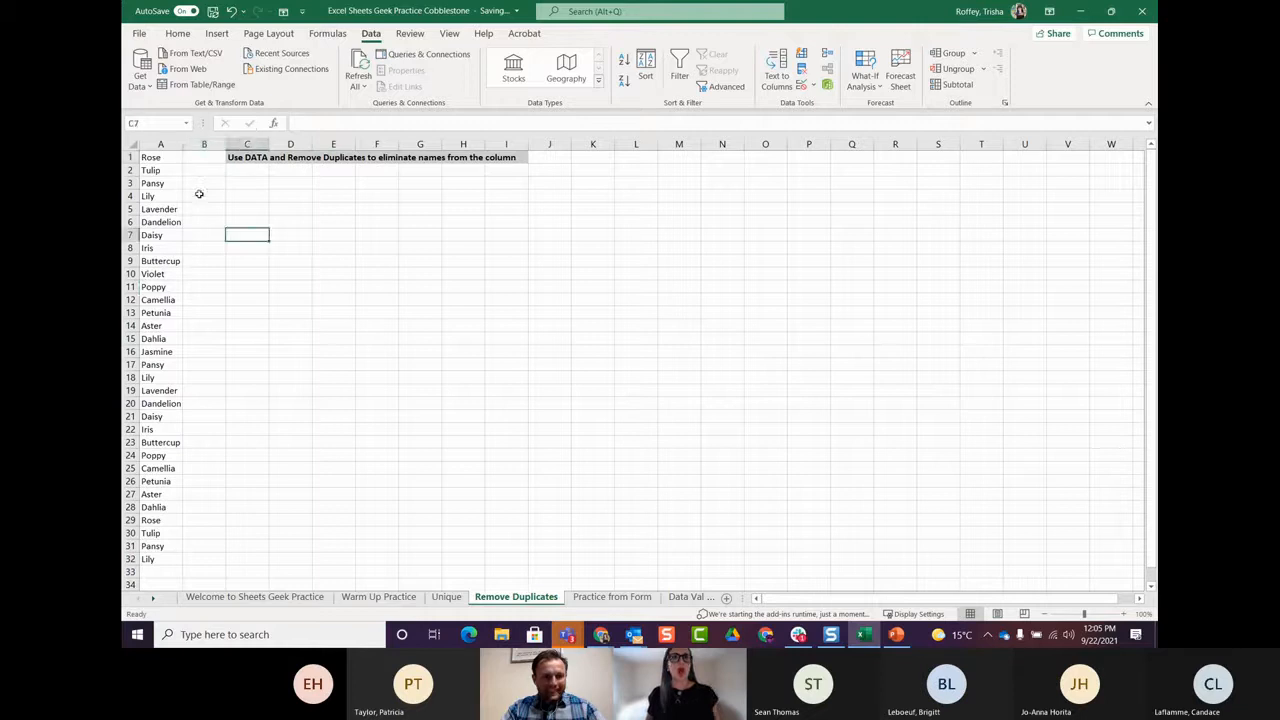
Step: Sort the flower names in column A of the Remove Duplicates sheet from A to Z
left_click(162, 144)
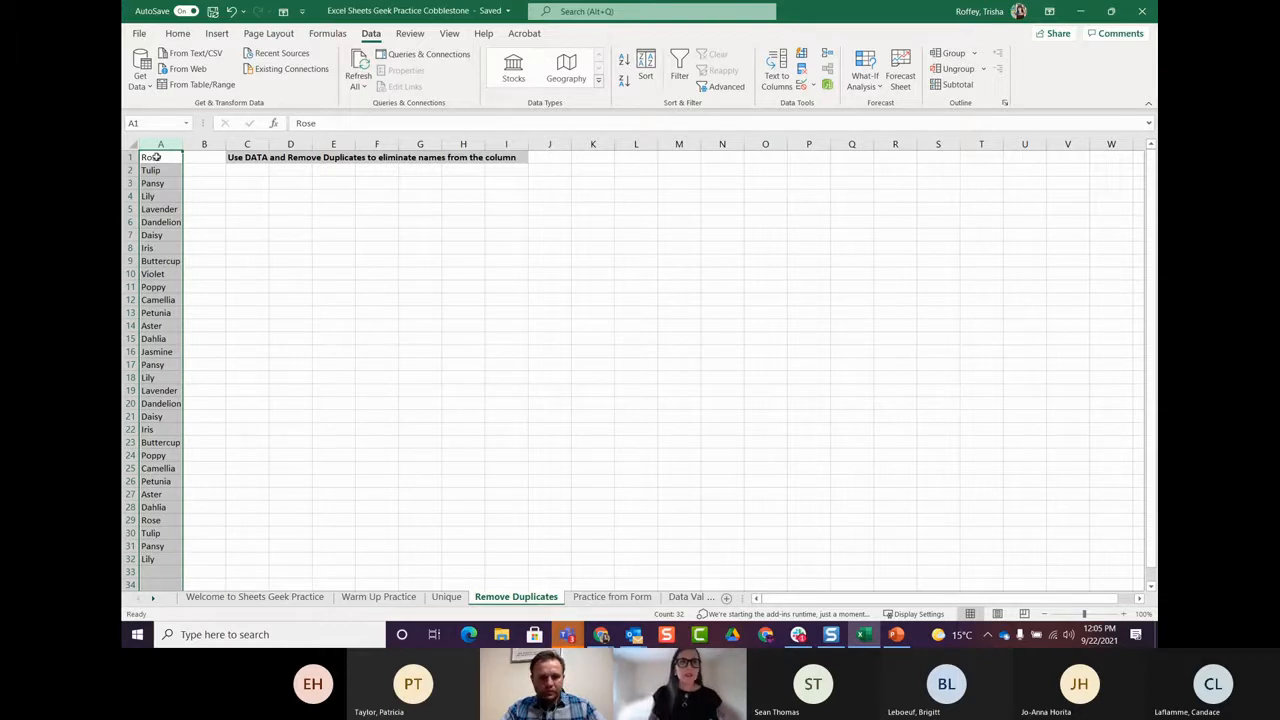
left_click(177, 36)
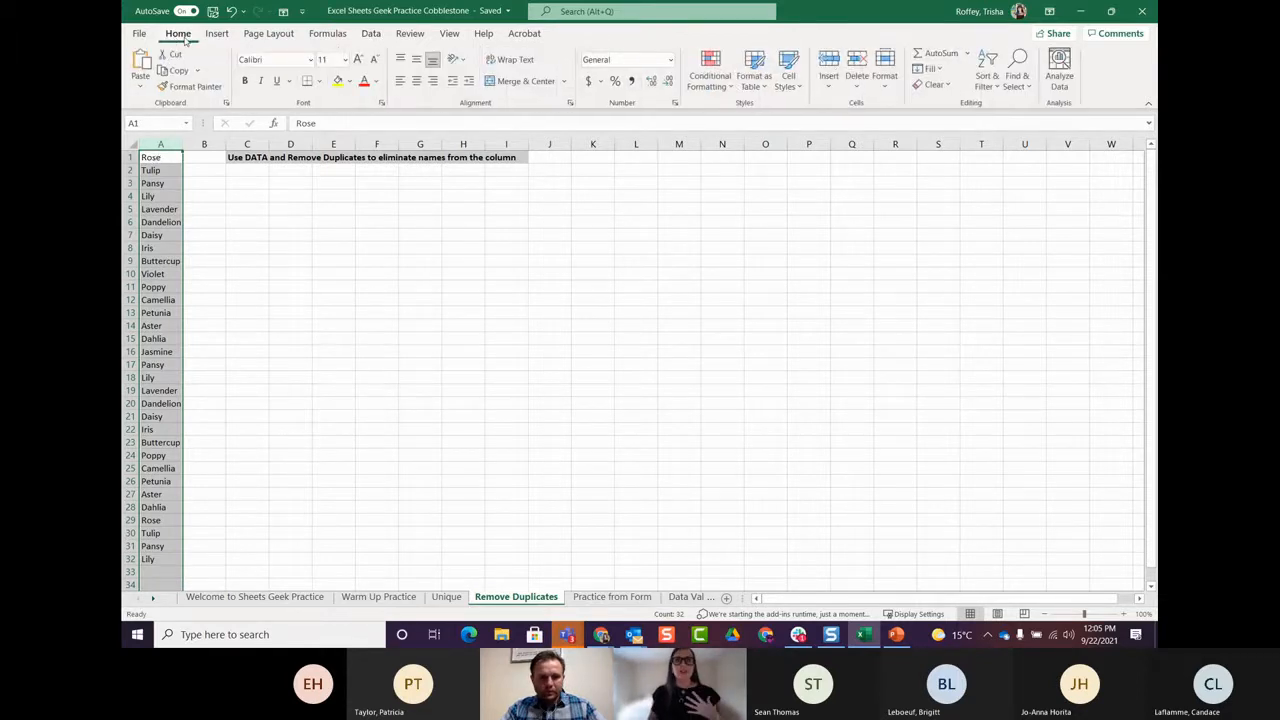
left_click(987, 82)
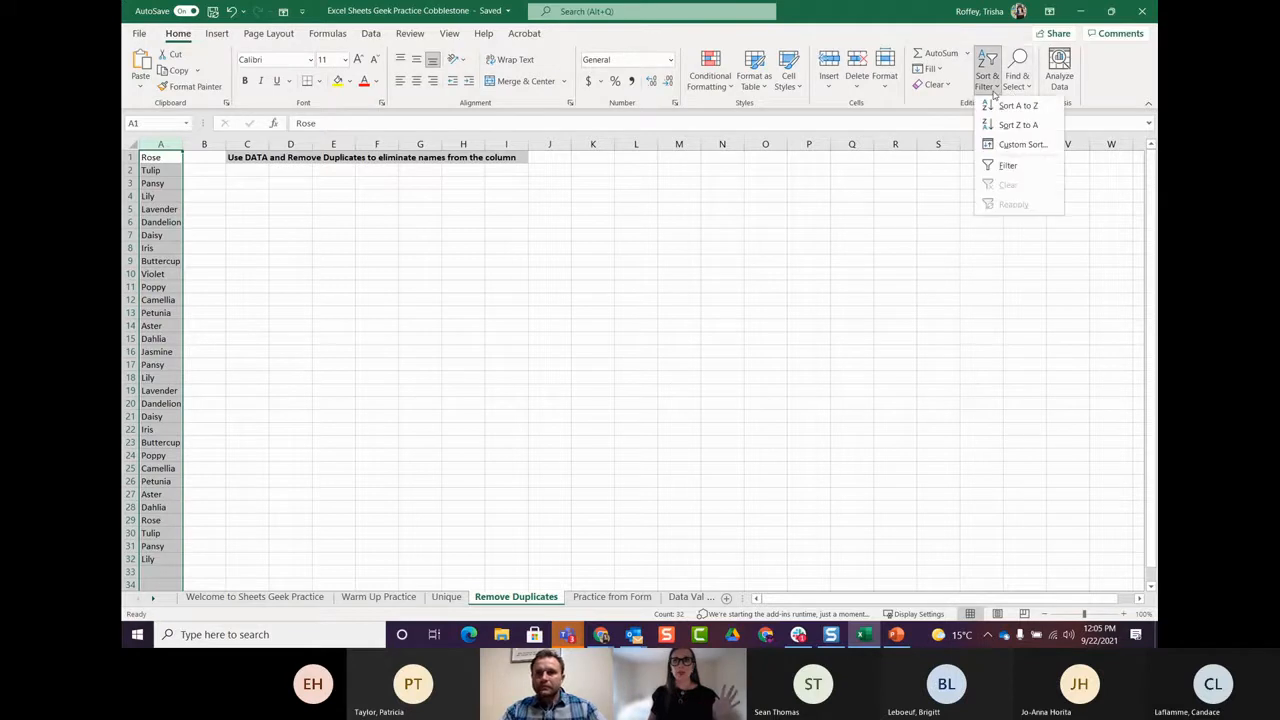
left_click(1005, 106)
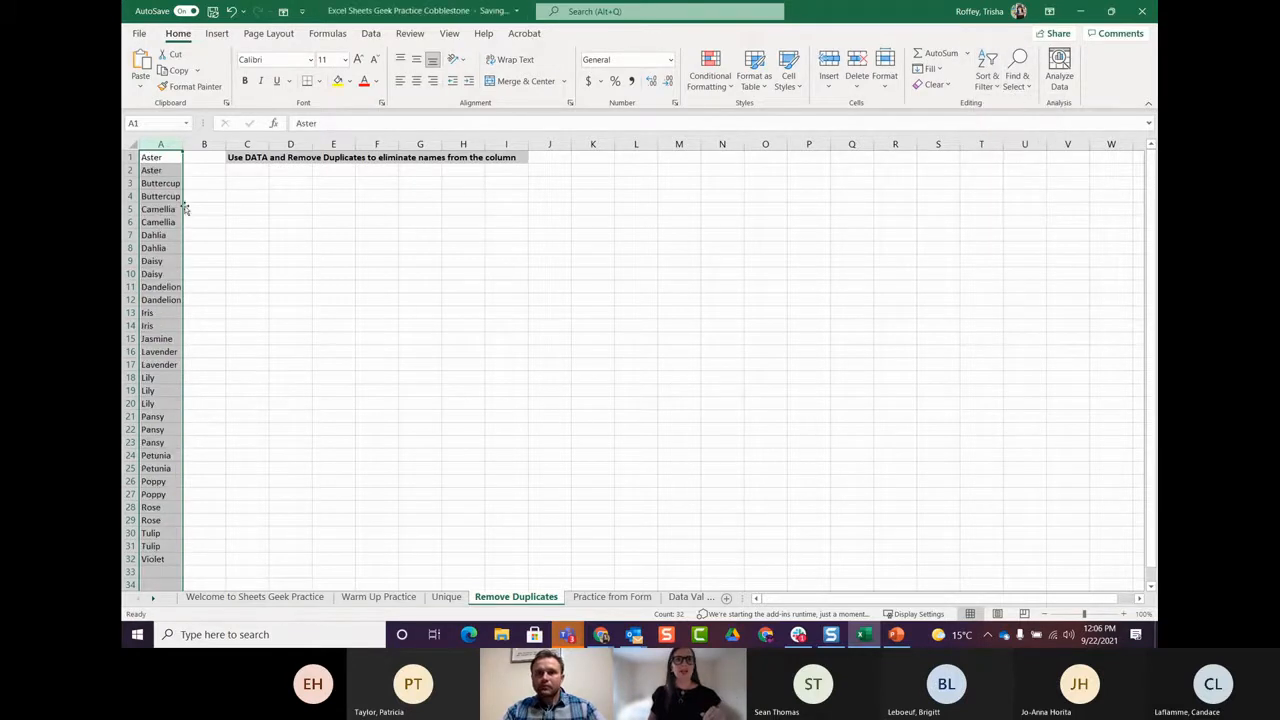
left_click(290, 260)
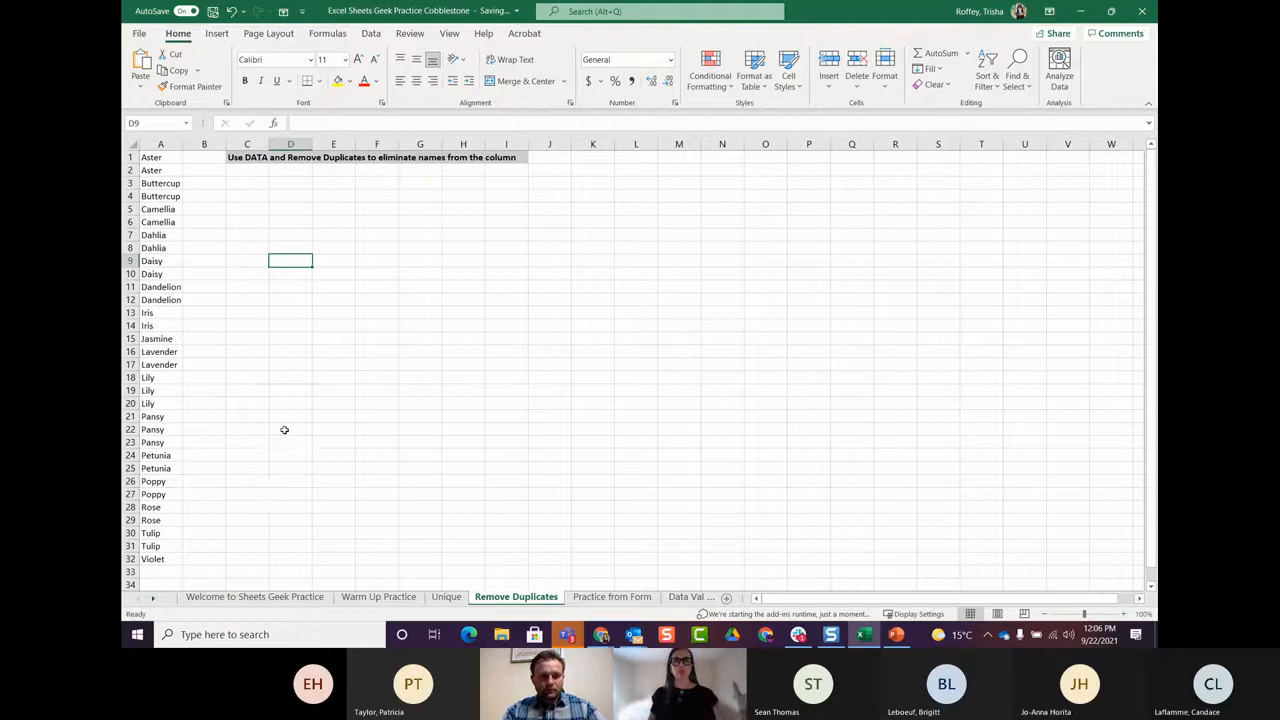
Step: Add a new blank worksheet directly after the Remove Duplicates sheet
left_click(285, 362)
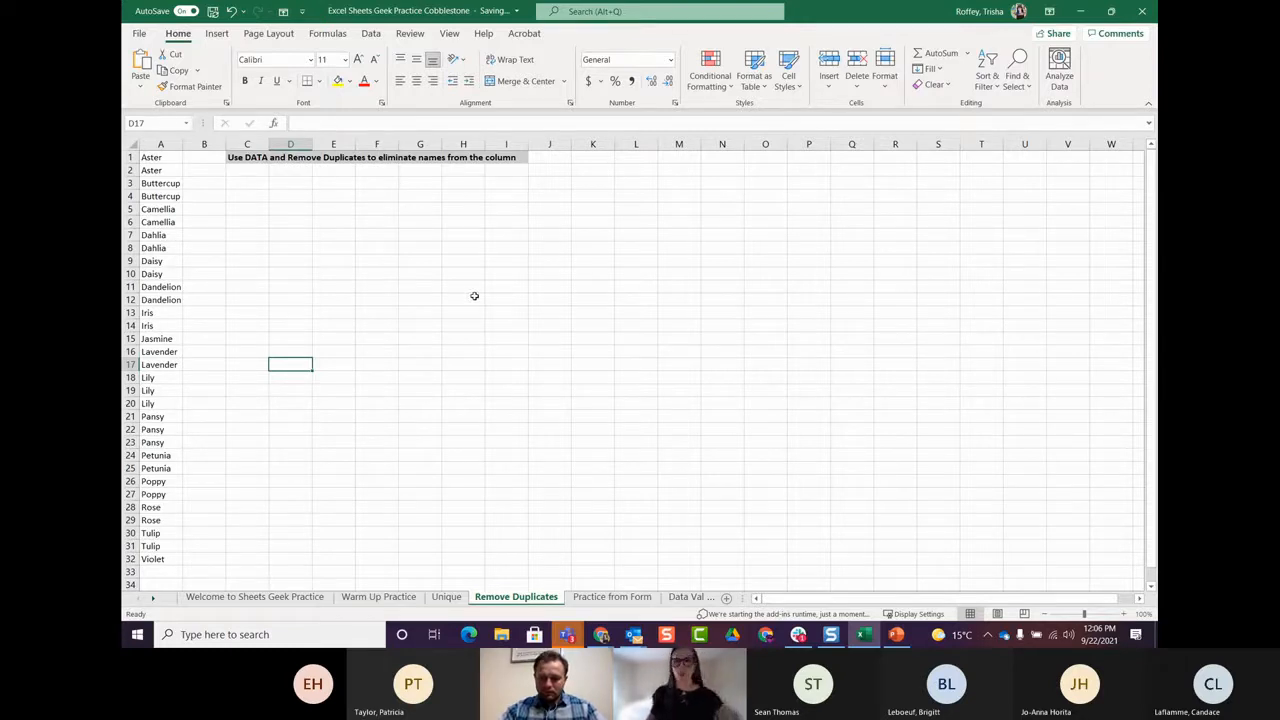
left_click(727, 598)
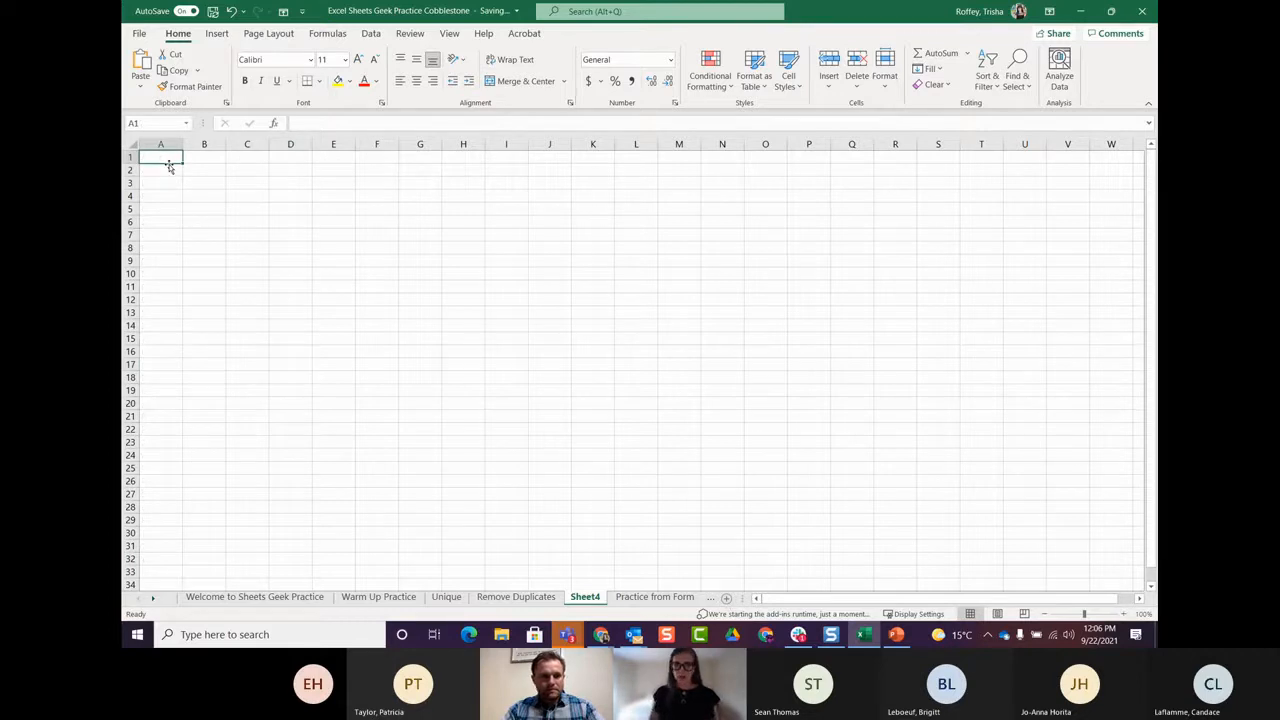
Step: Try to list the unique flower names from column A of Remove Duplicates in cell A1 of Sheet4 with a UNIQUE formula
type("=unique")
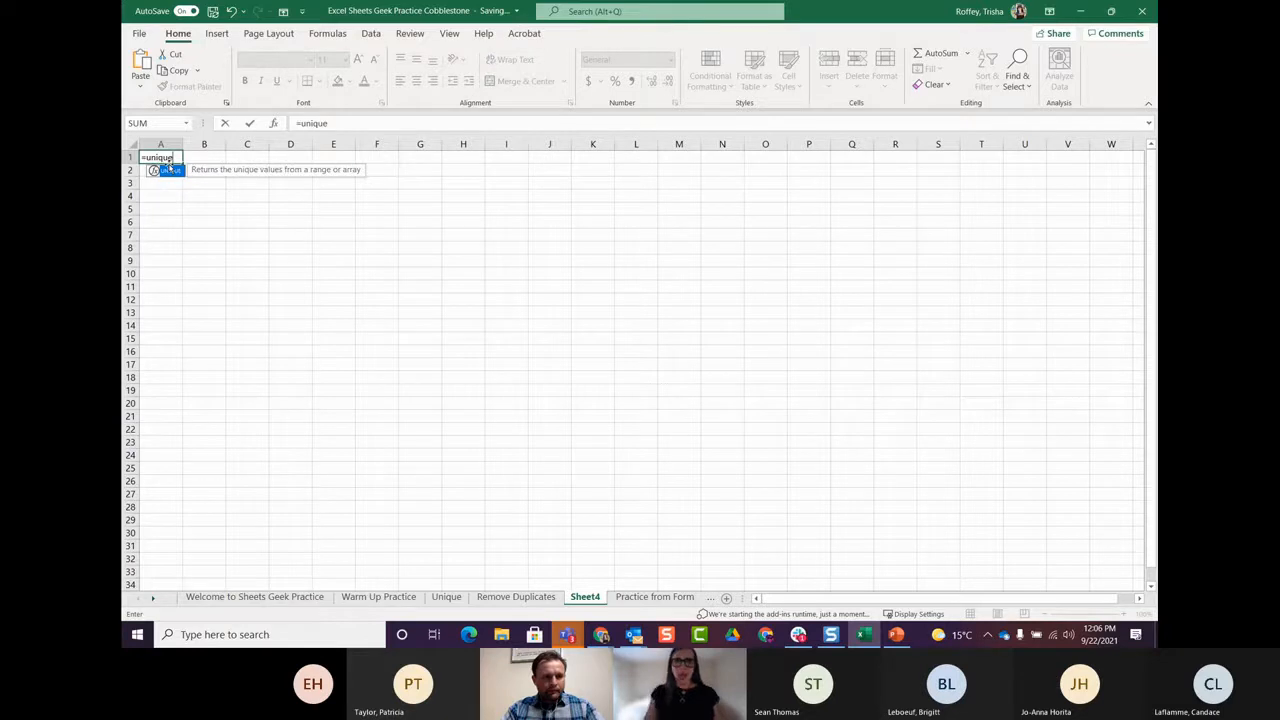
type("(")
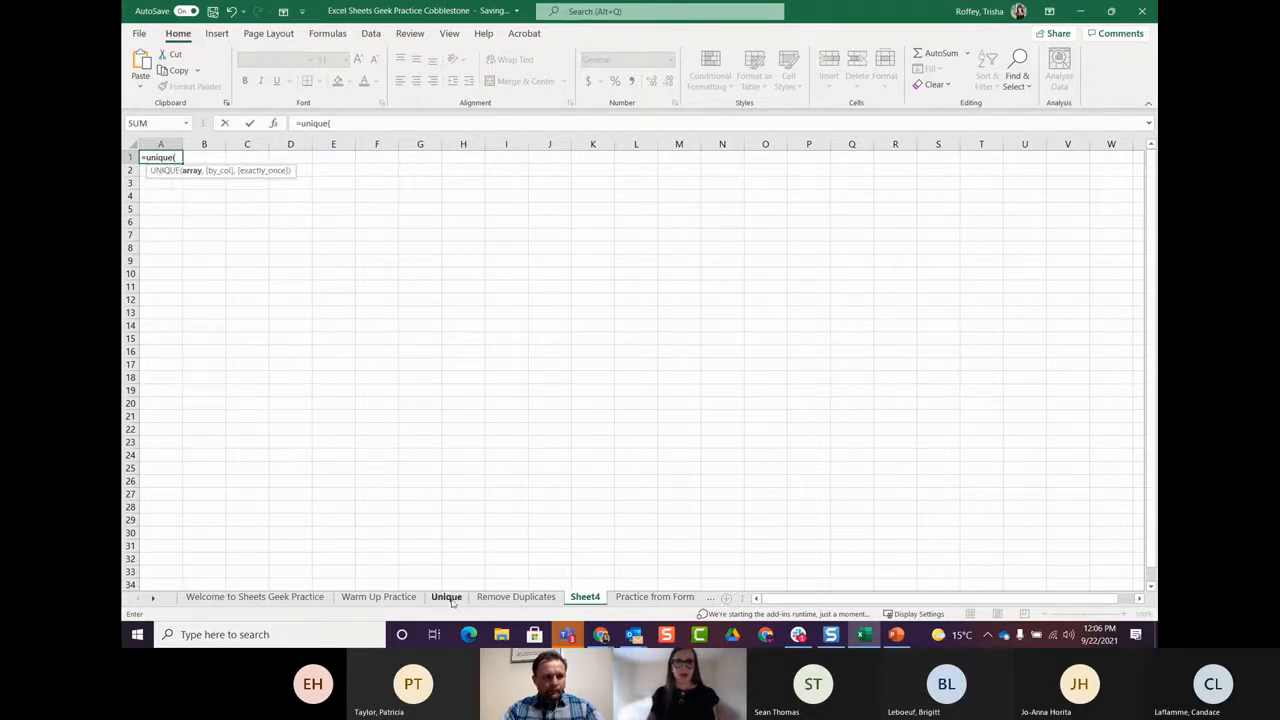
left_click(505, 597)
left_click(160, 144)
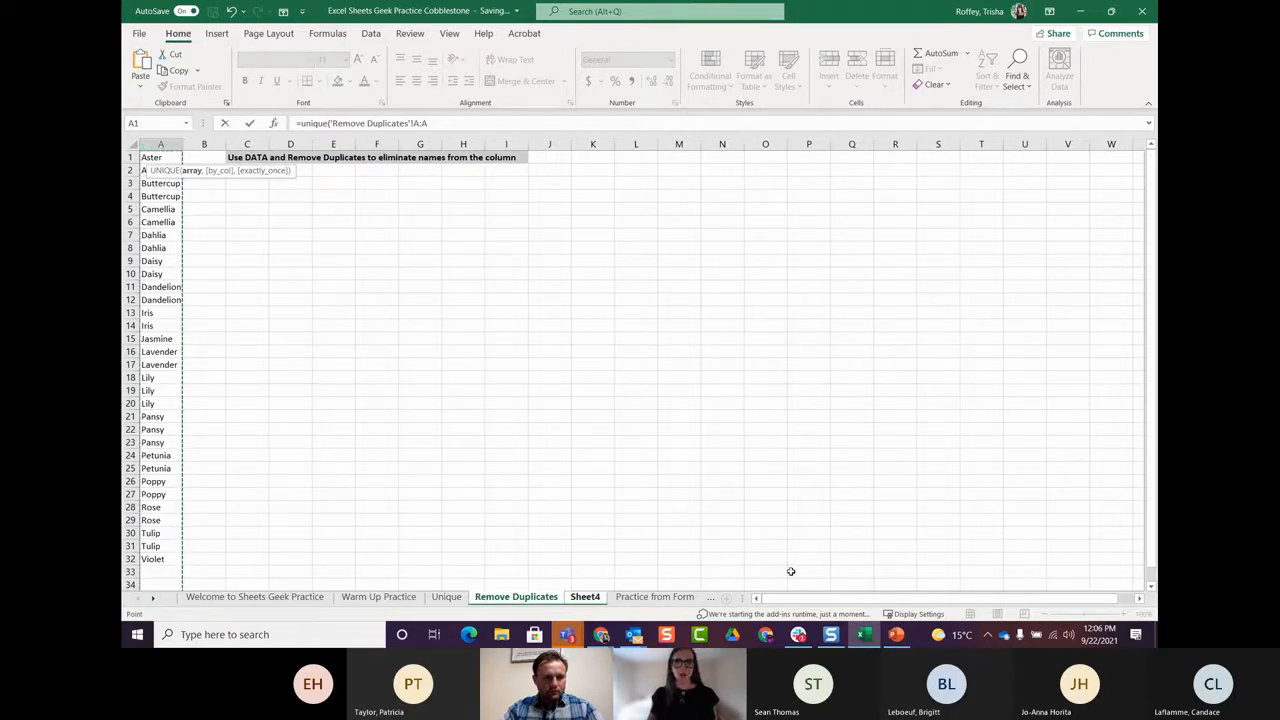
left_click(585, 597)
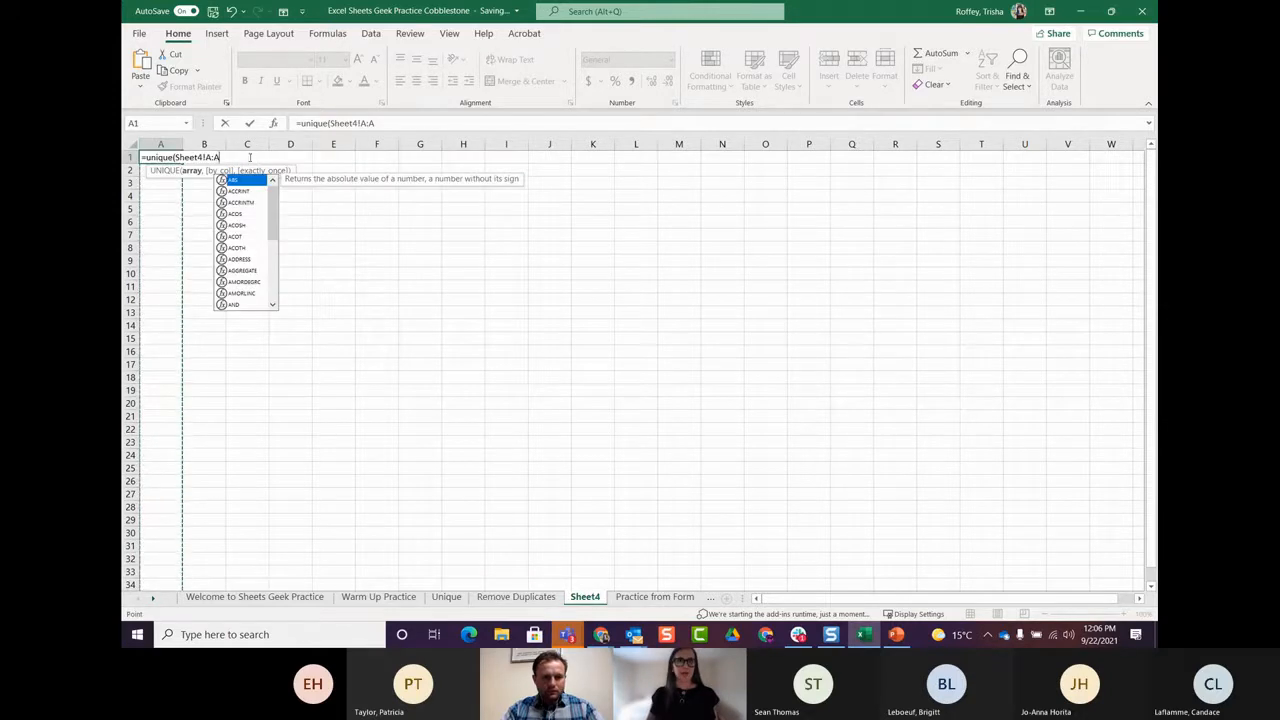
type(")")
key("Return")
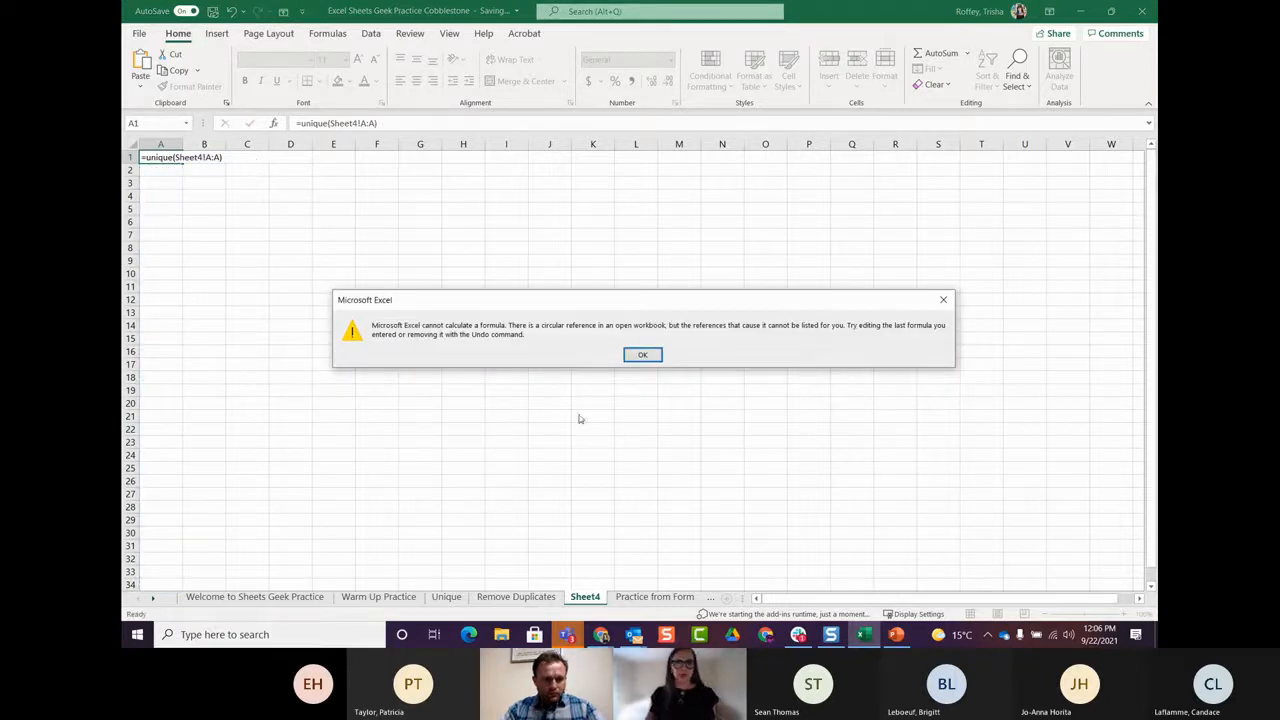
left_click(660, 358)
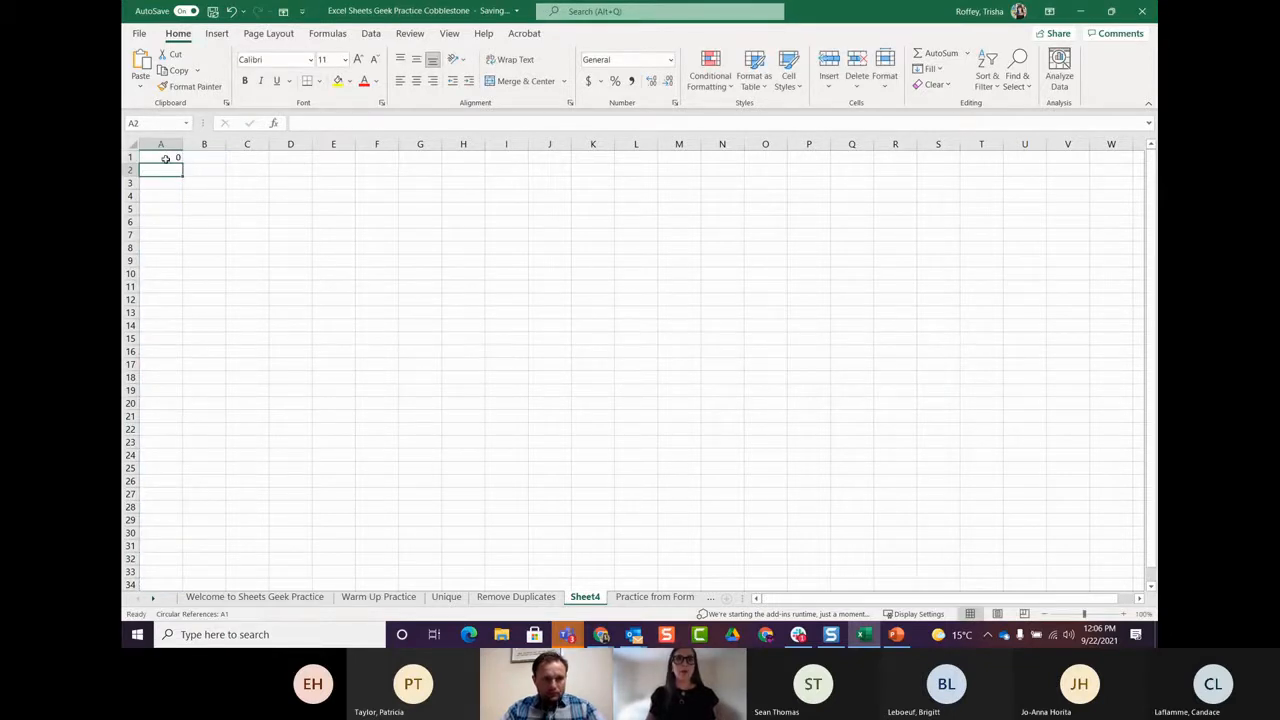
Step: Try to replace the formula in A1 of Sheet4 with =A3
type("=A3")
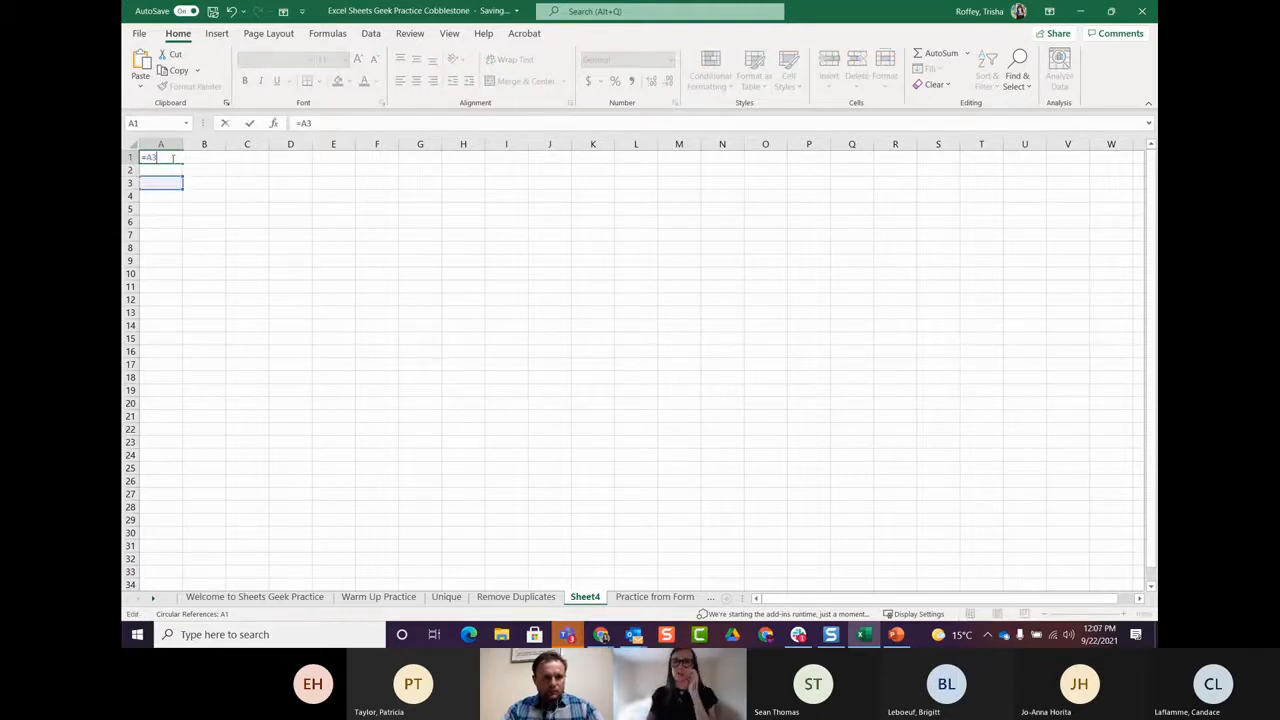
left_click(334, 326)
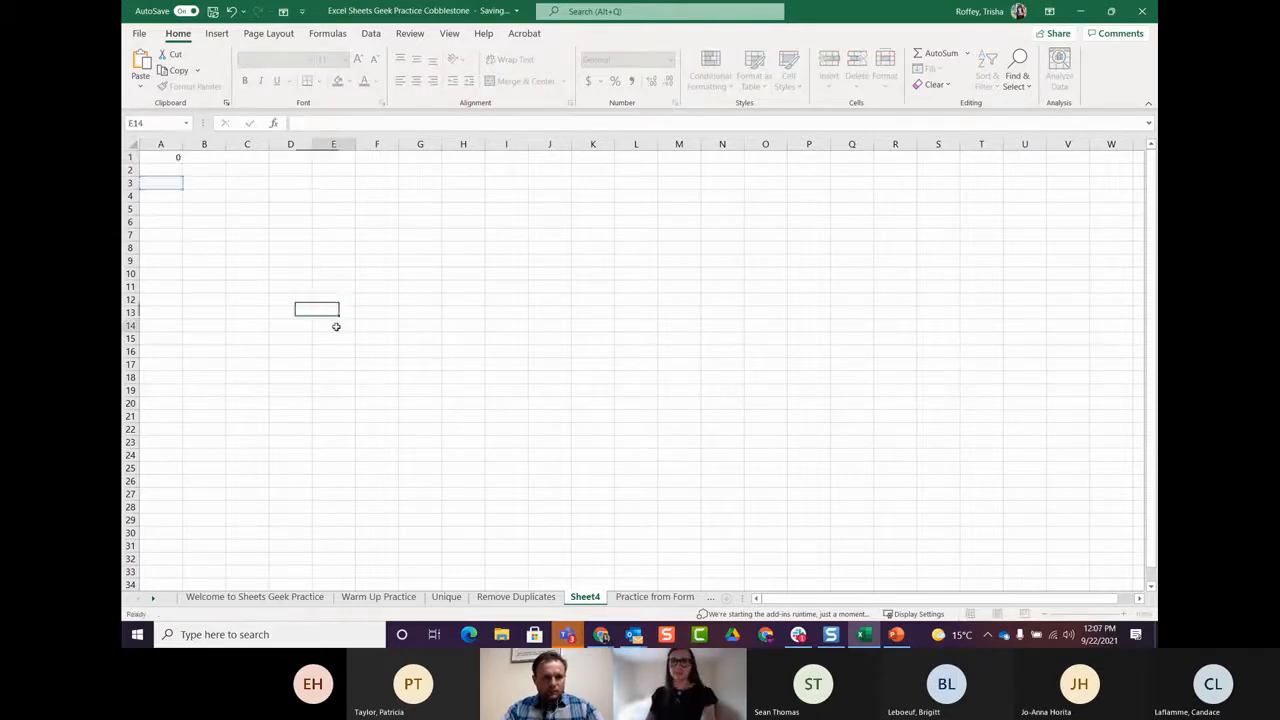
left_click(378, 338)
Step: Delete Sheet4 from the workbook and return to the Remove Duplicates sheet
left_click(461, 598)
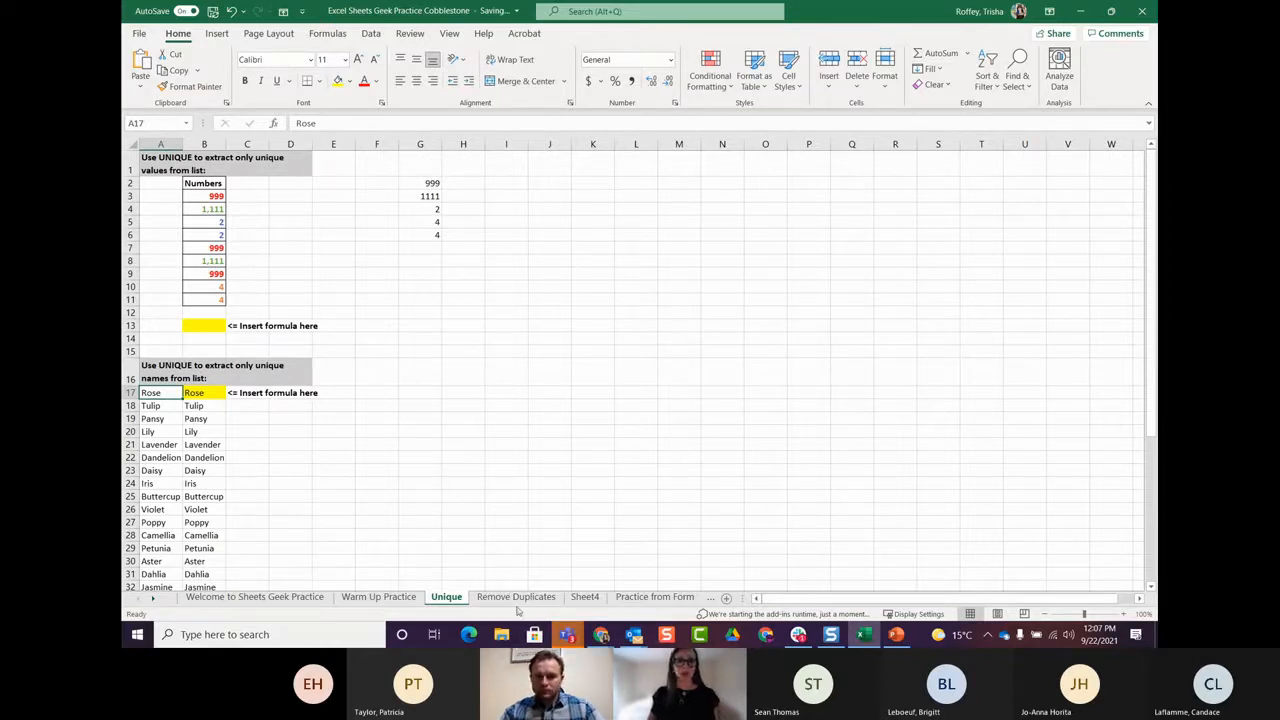
right_click(584, 597)
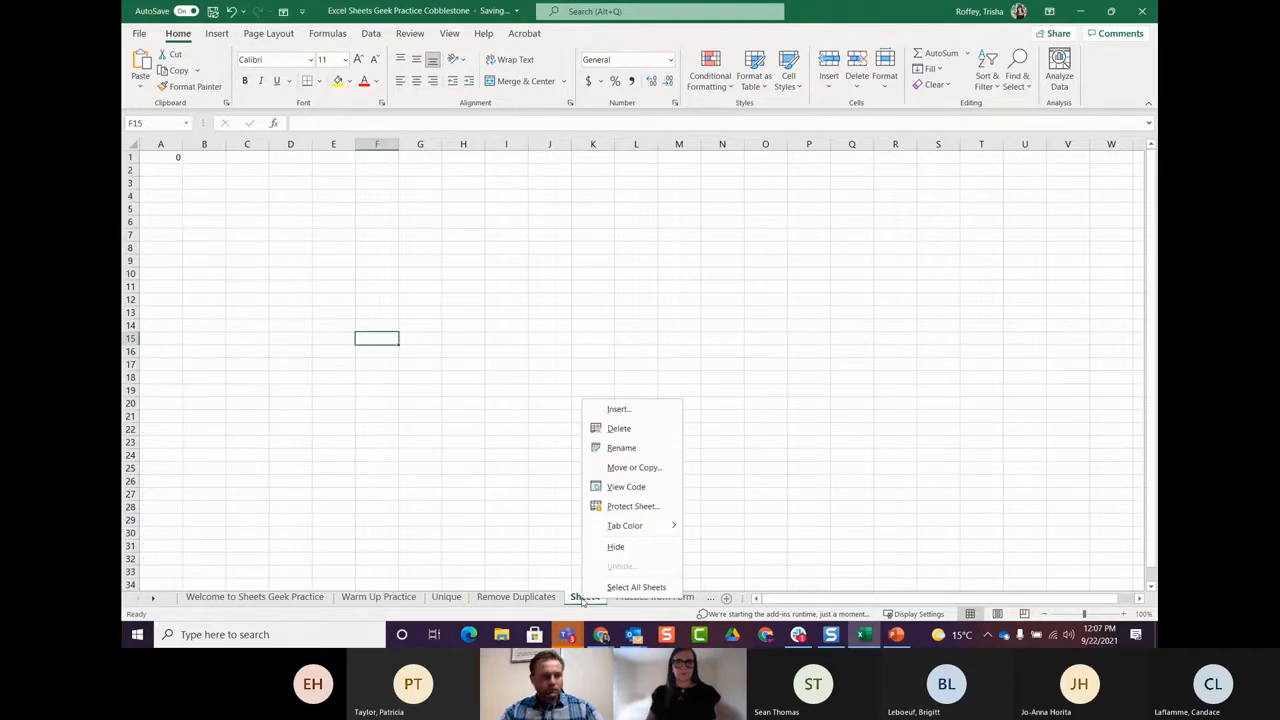
left_click(619, 428)
left_click(617, 355)
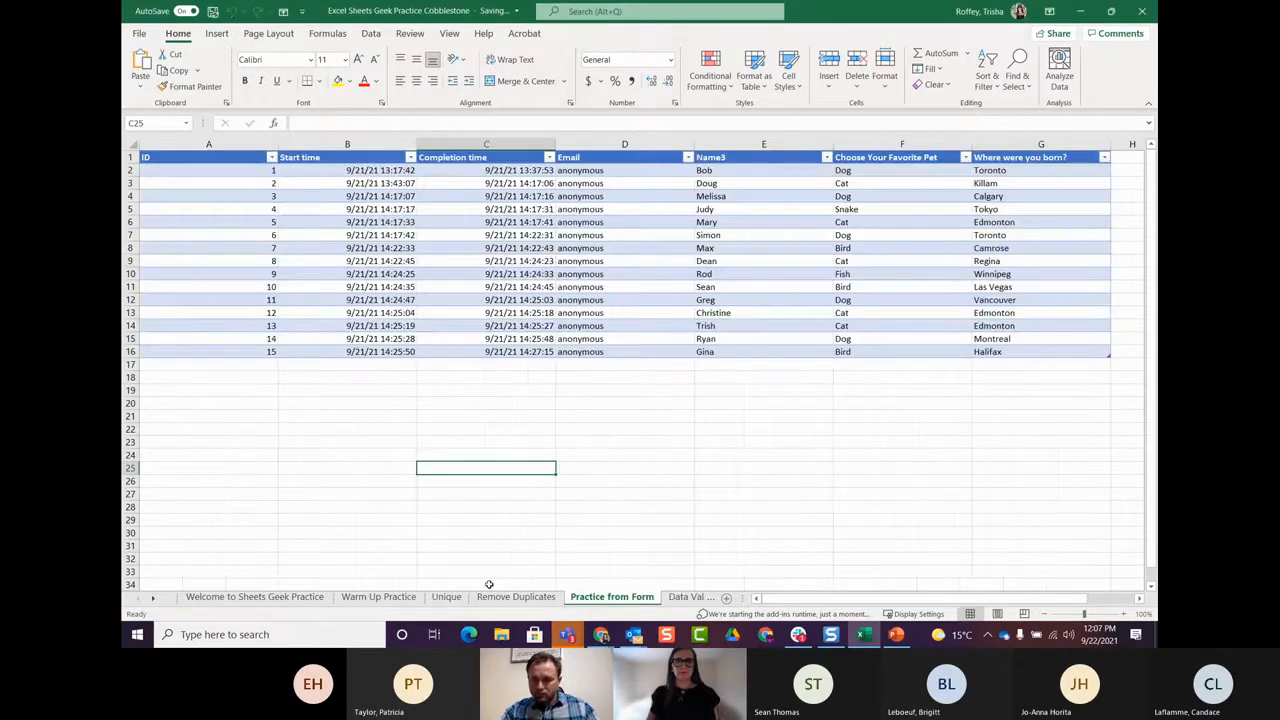
left_click(513, 597)
left_click(360, 458)
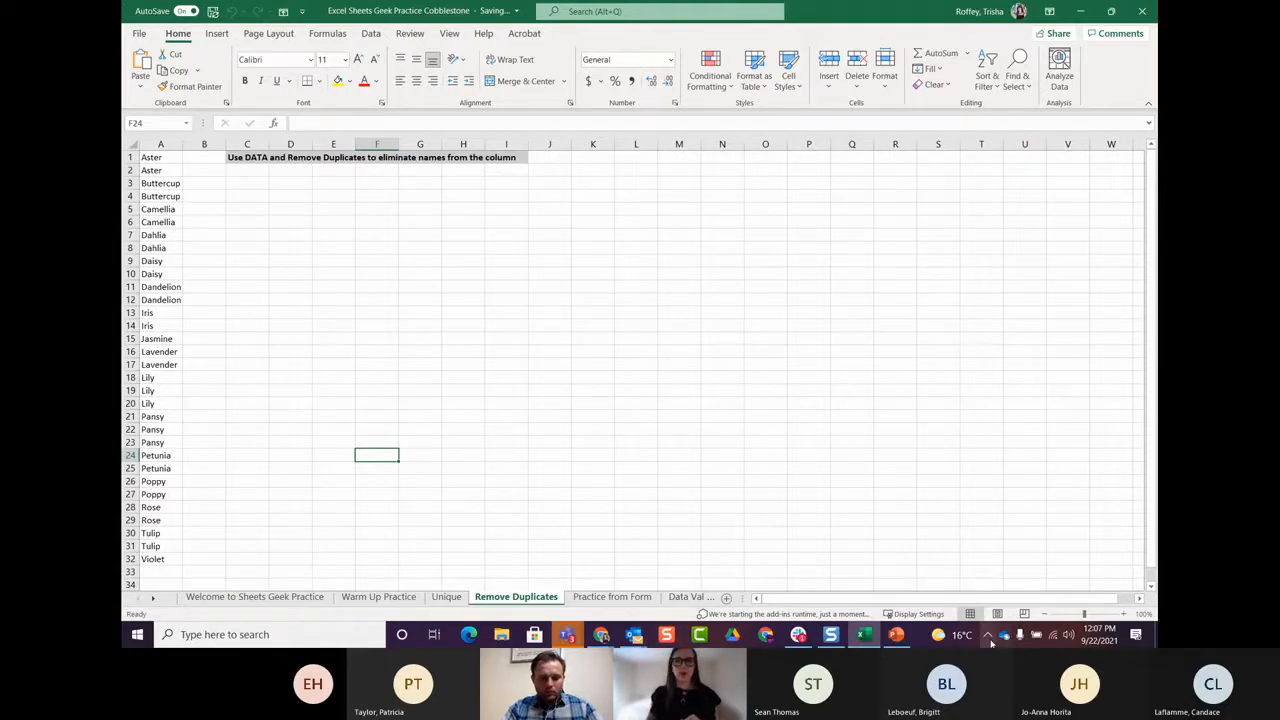
Step: Switch to the PowerPoint presentation and display slide 14 about duplicating a sheet
left_click(896, 634)
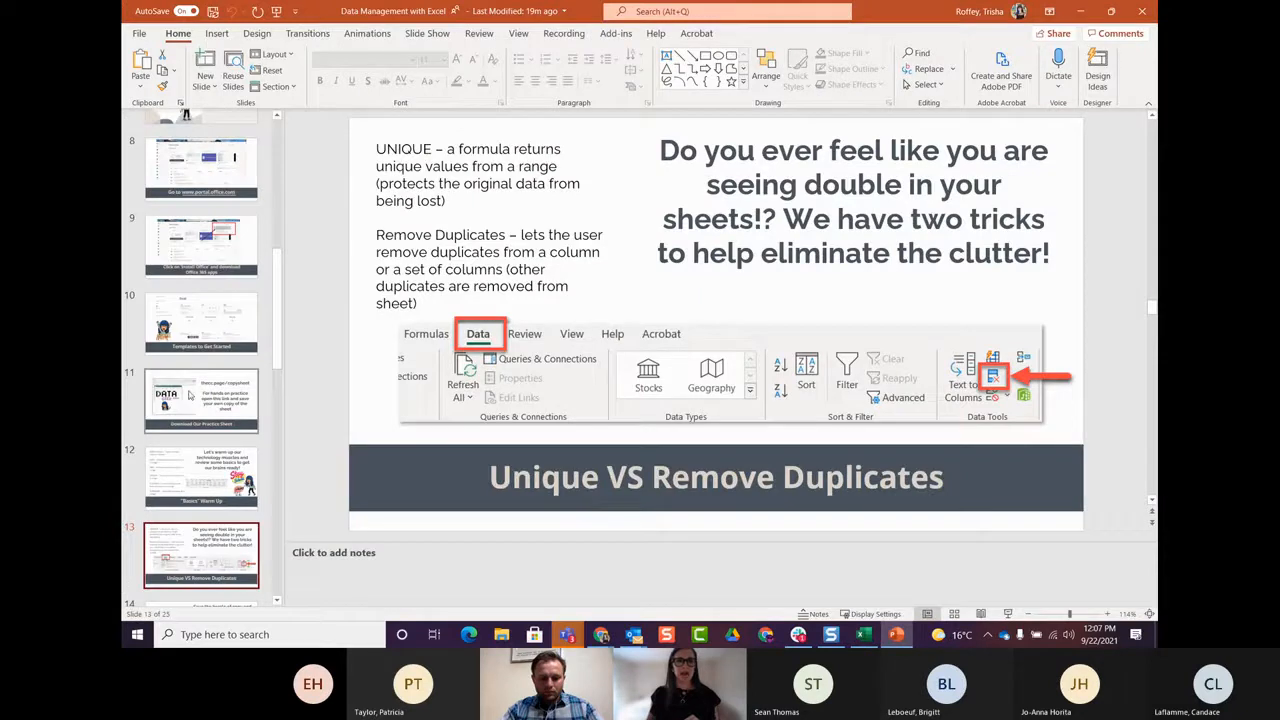
scroll(180, 404, "down", 4)
left_click(217, 458)
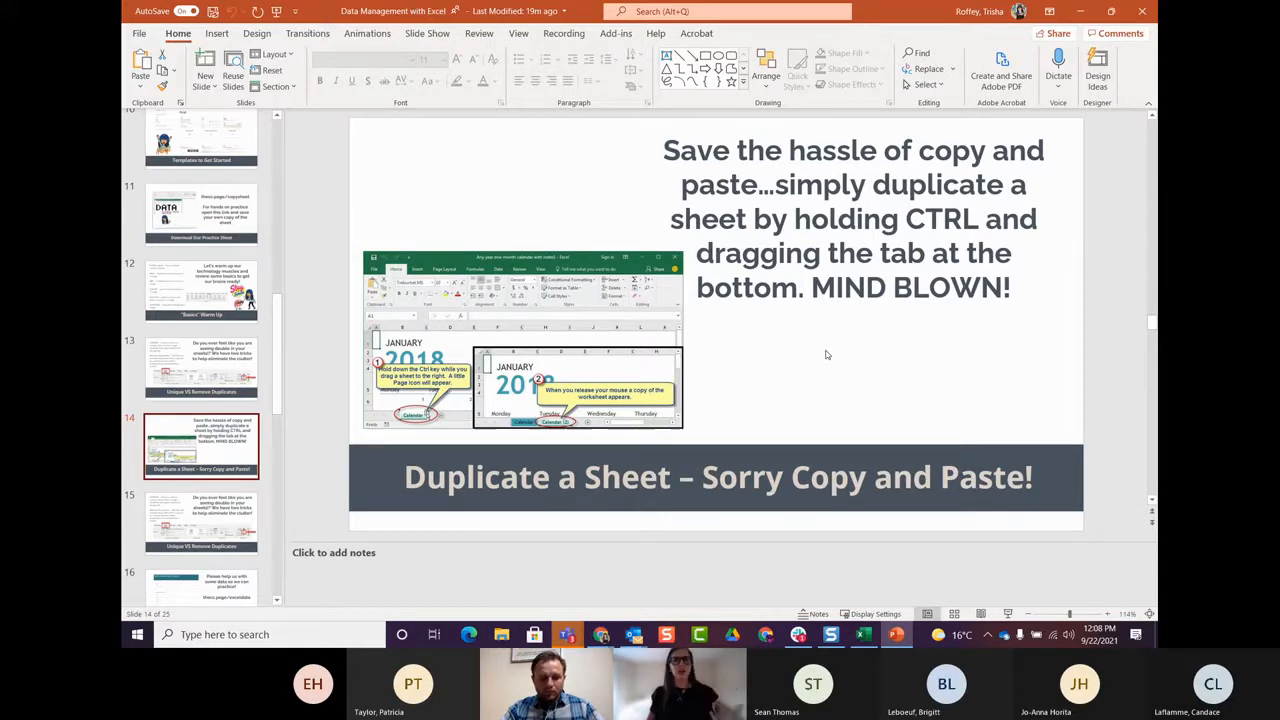
Step: Switch back to the Excel workbook, duplicate the Remove Duplicates sheet and make a second copy from the first copy
left_click(862, 634)
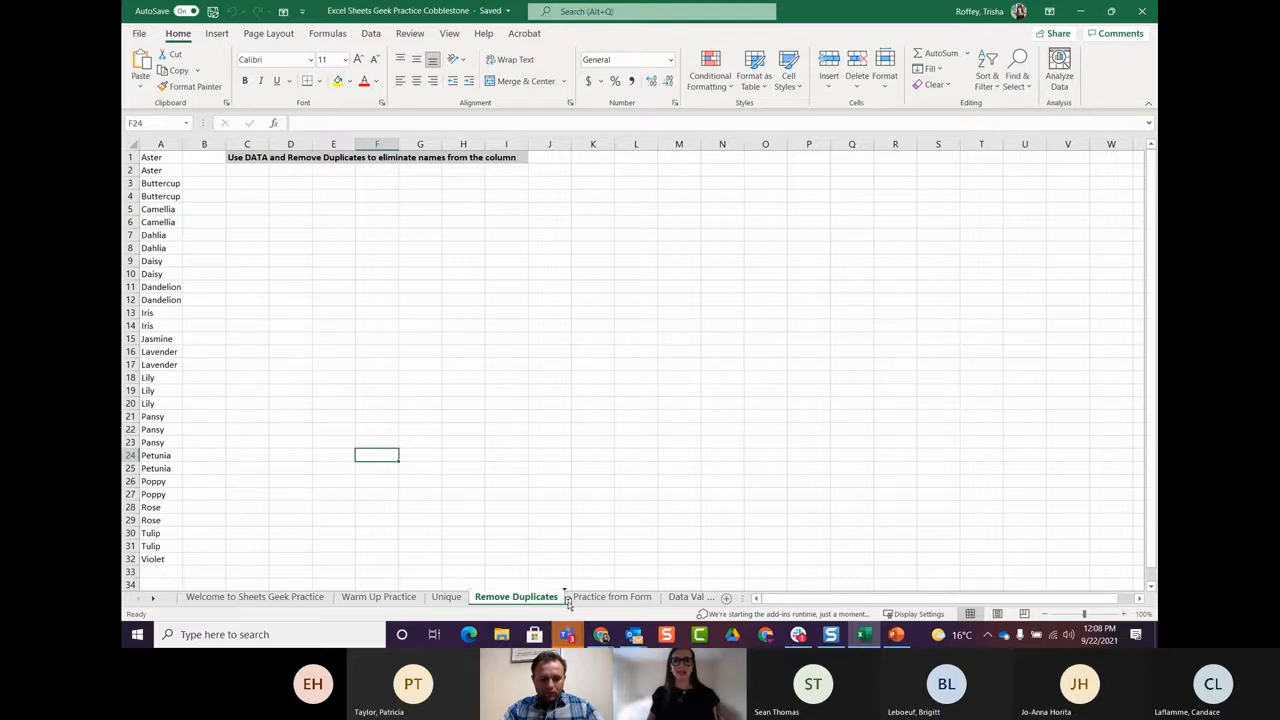
left_click_drag(566, 597, 566, 597)
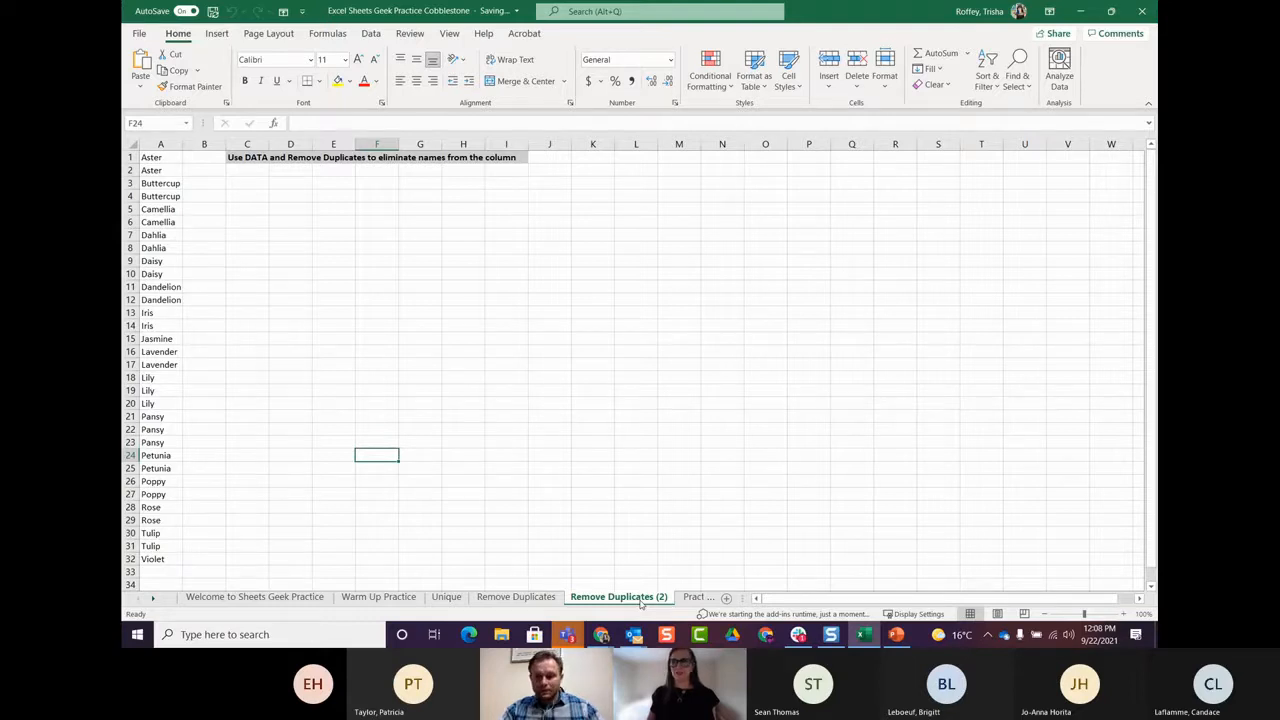
left_click_drag(612, 599, 680, 599)
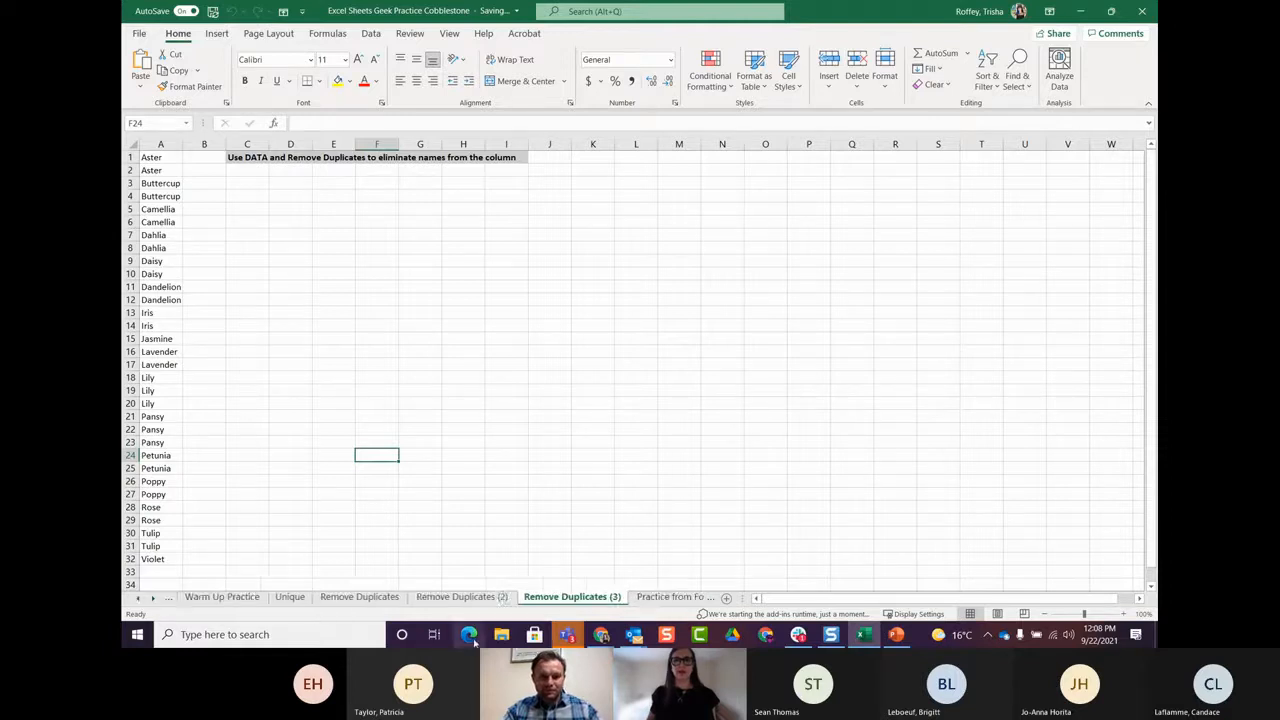
right_click(565, 598)
left_click(610, 462)
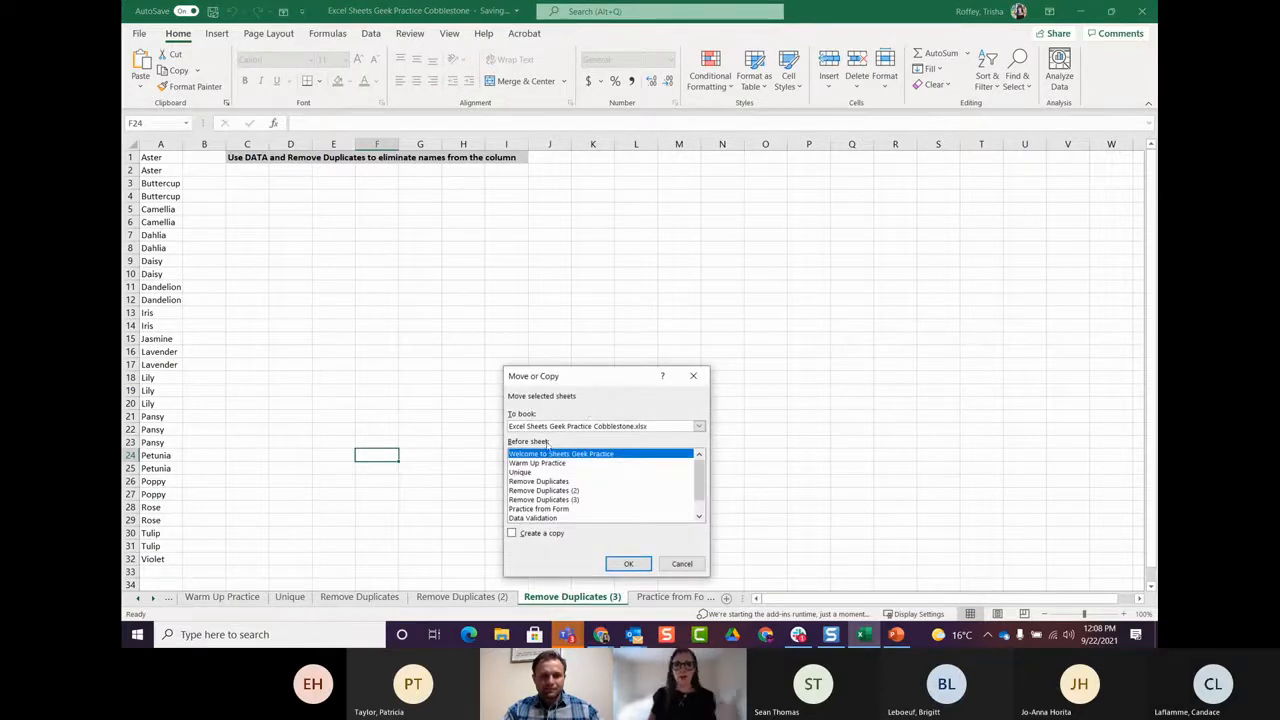
left_click(670, 563)
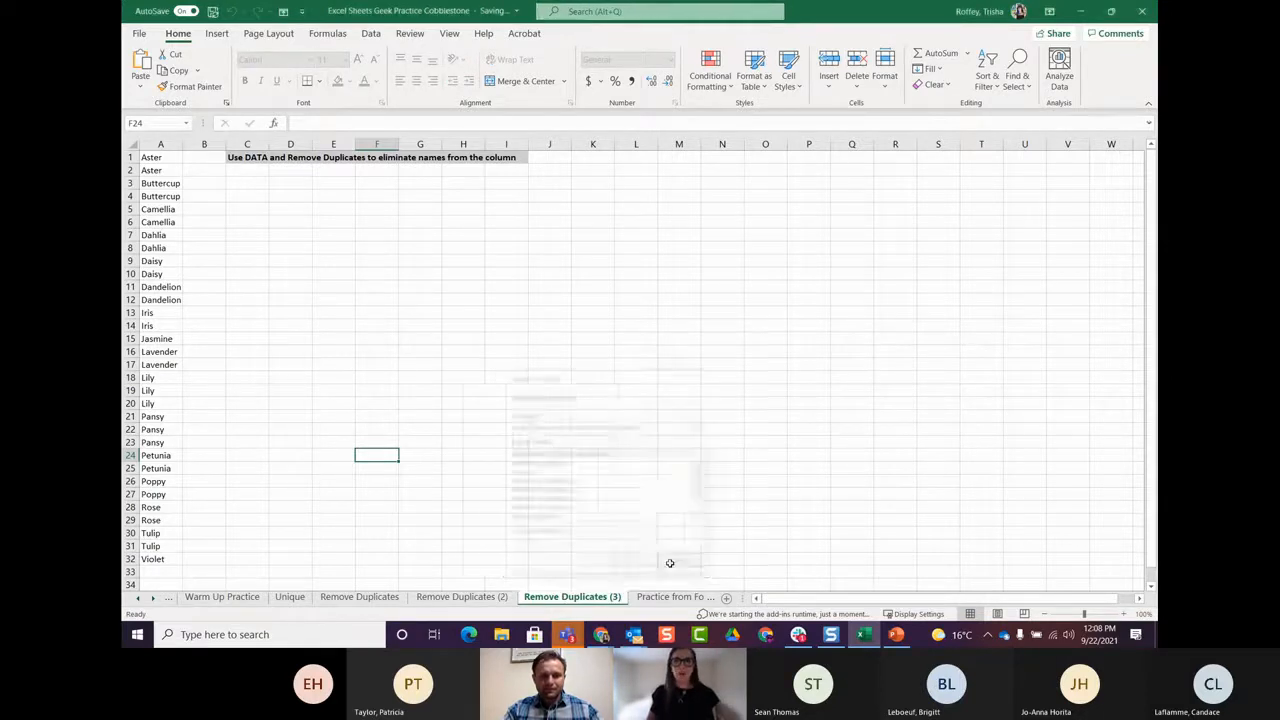
Step: Delete the two copied sheets, Remove Duplicates (3) and Remove Duplicates (2)
right_click(594, 597)
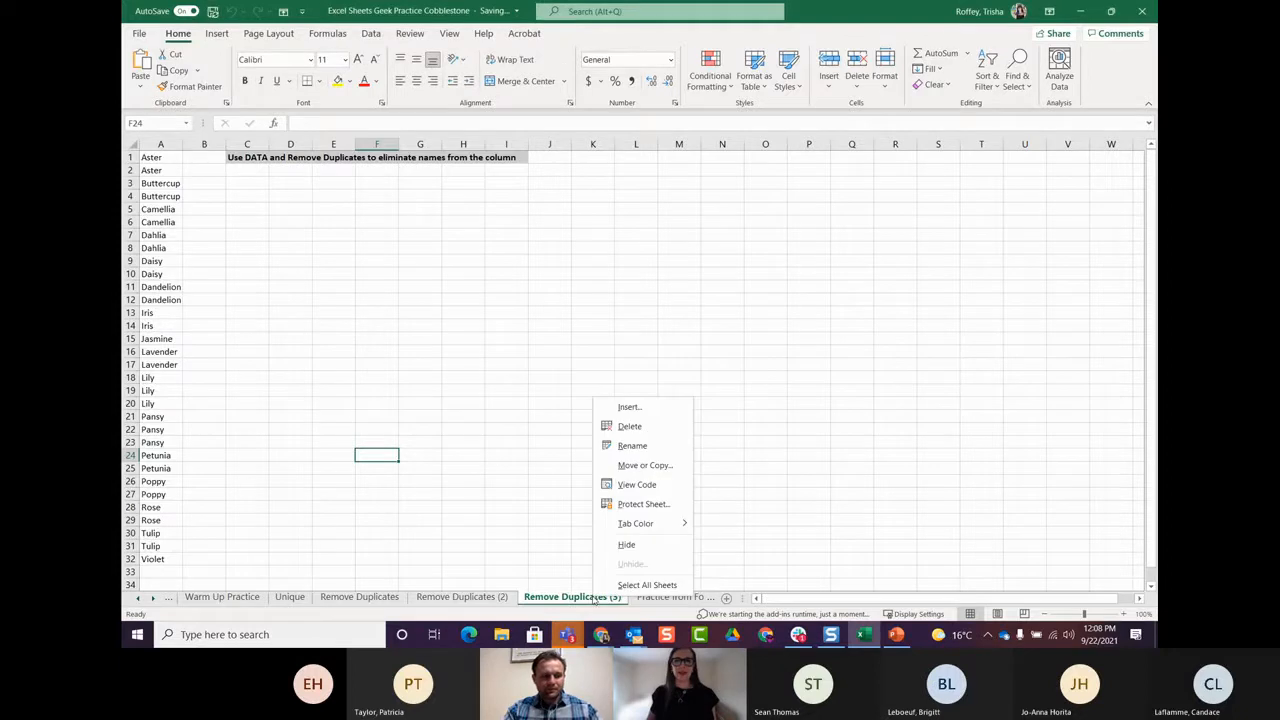
left_click(634, 436)
left_click(617, 354)
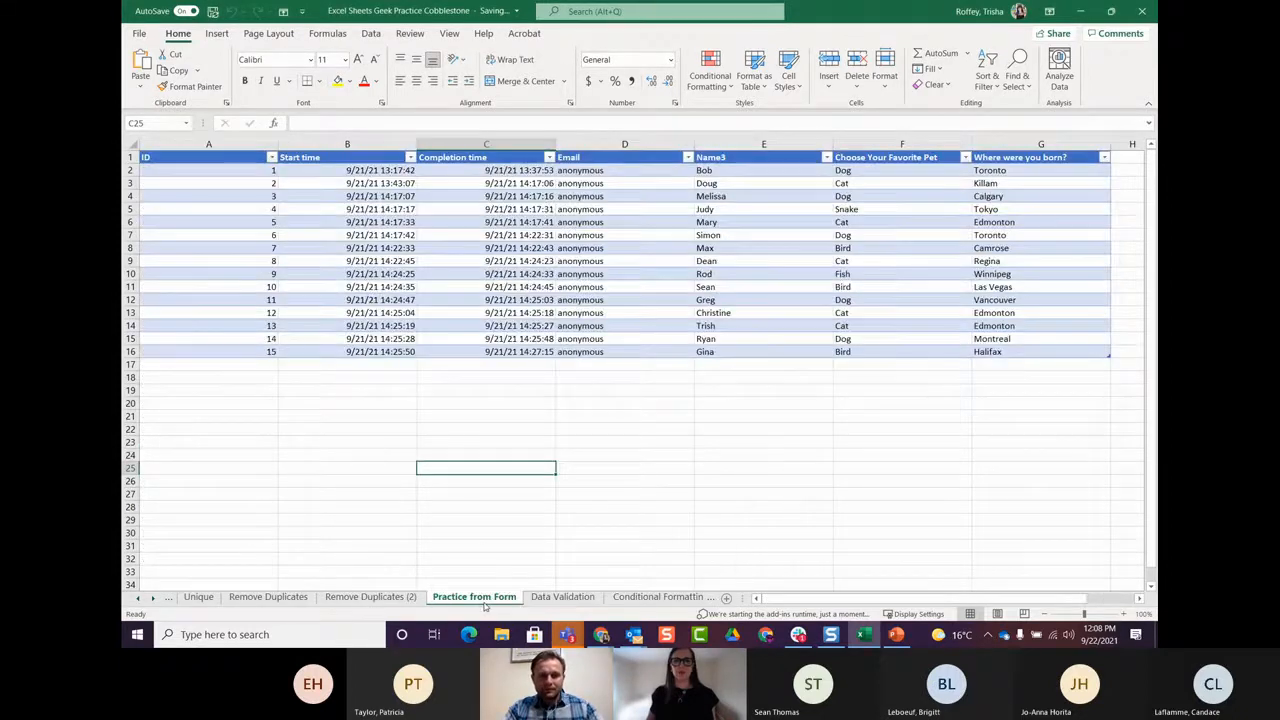
right_click(380, 597)
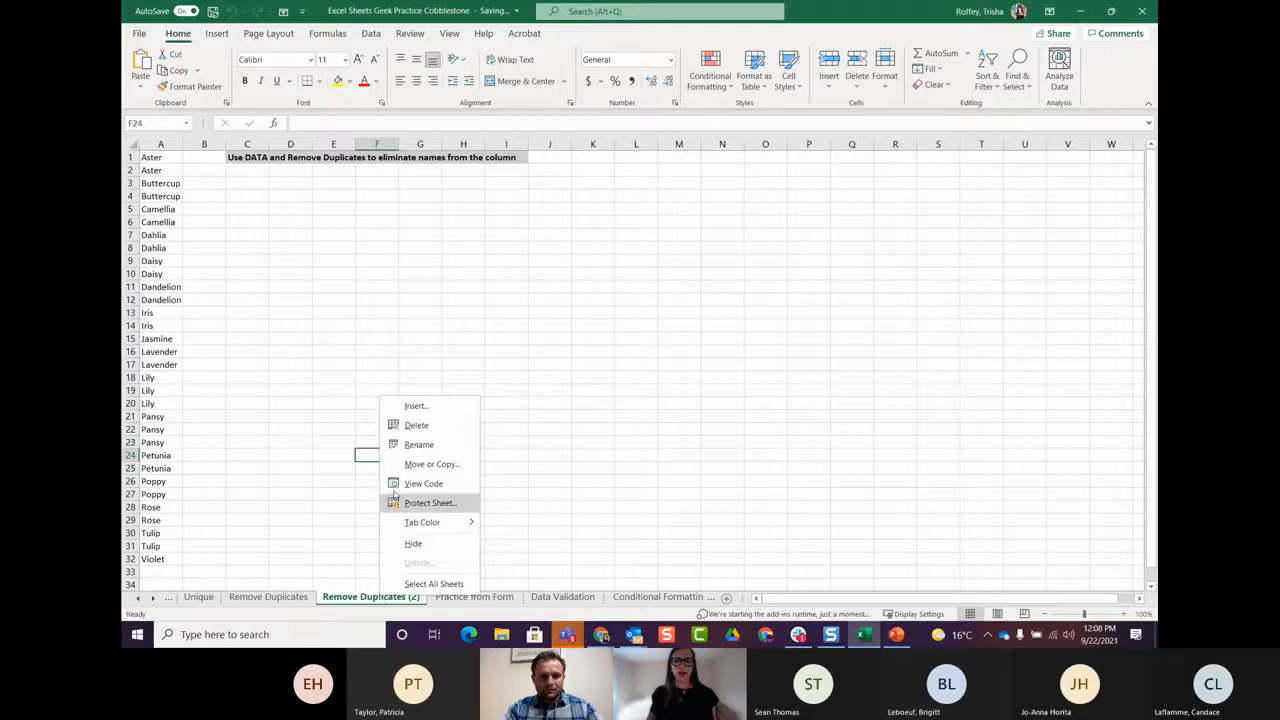
left_click(412, 425)
left_click(619, 352)
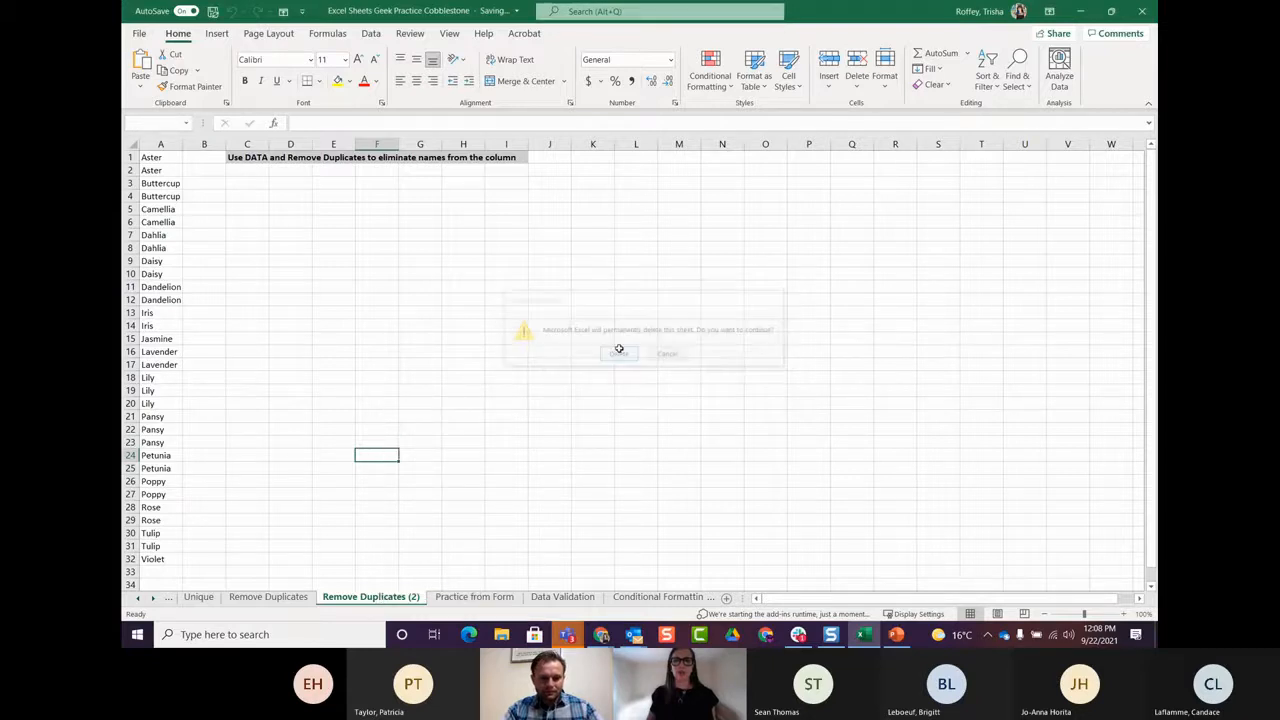
Step: Duplicate the Remove Duplicates sheet, placing the copy directly after the original
left_click(290, 597)
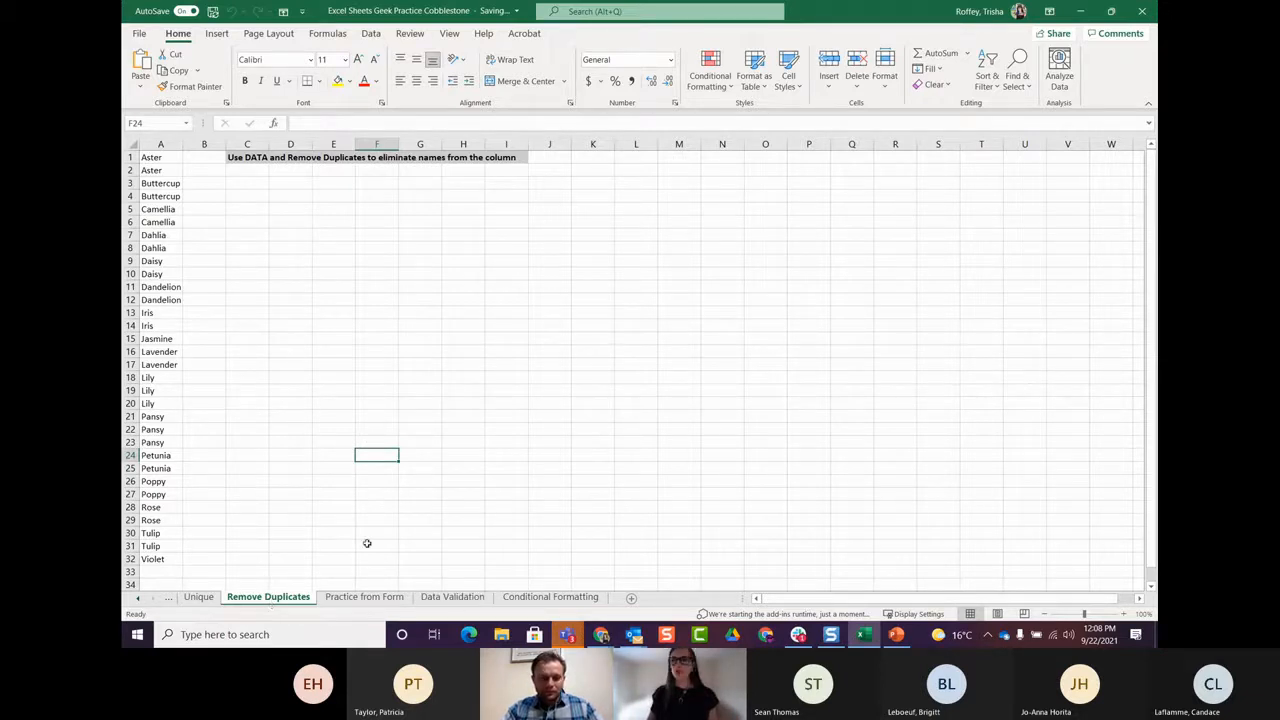
left_click_drag(270, 597, 320, 598)
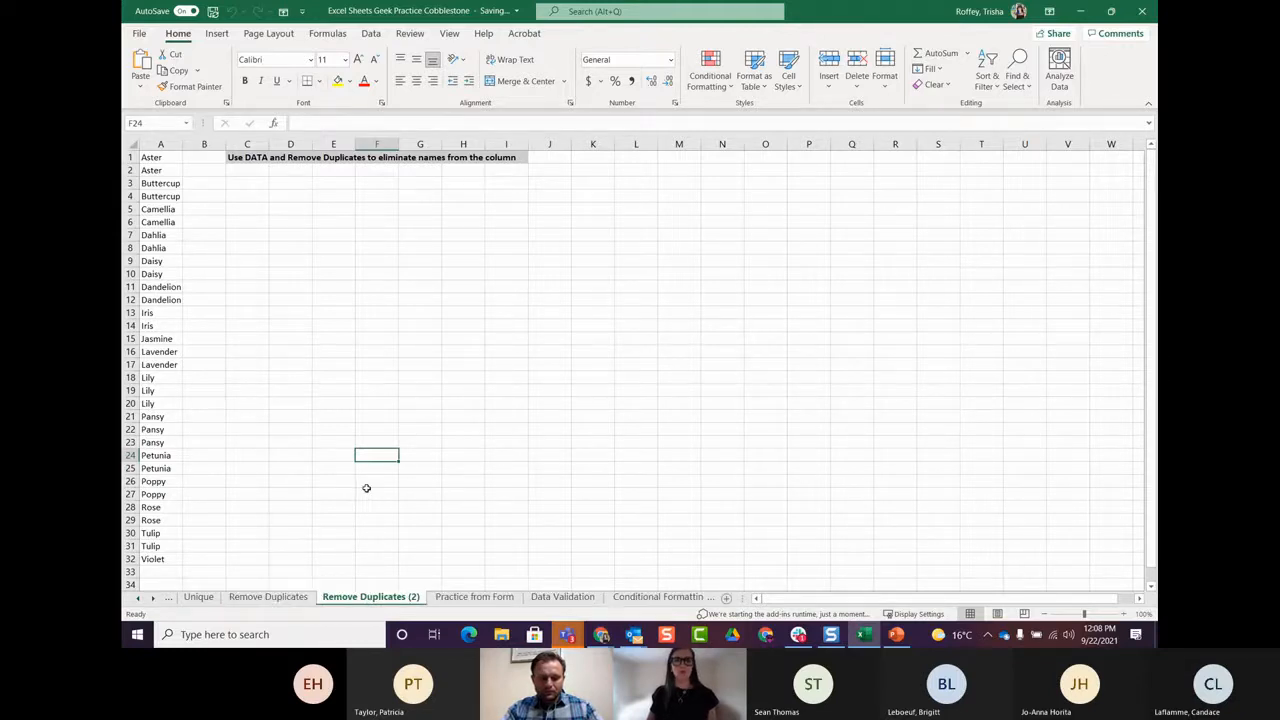
left_click(377, 518)
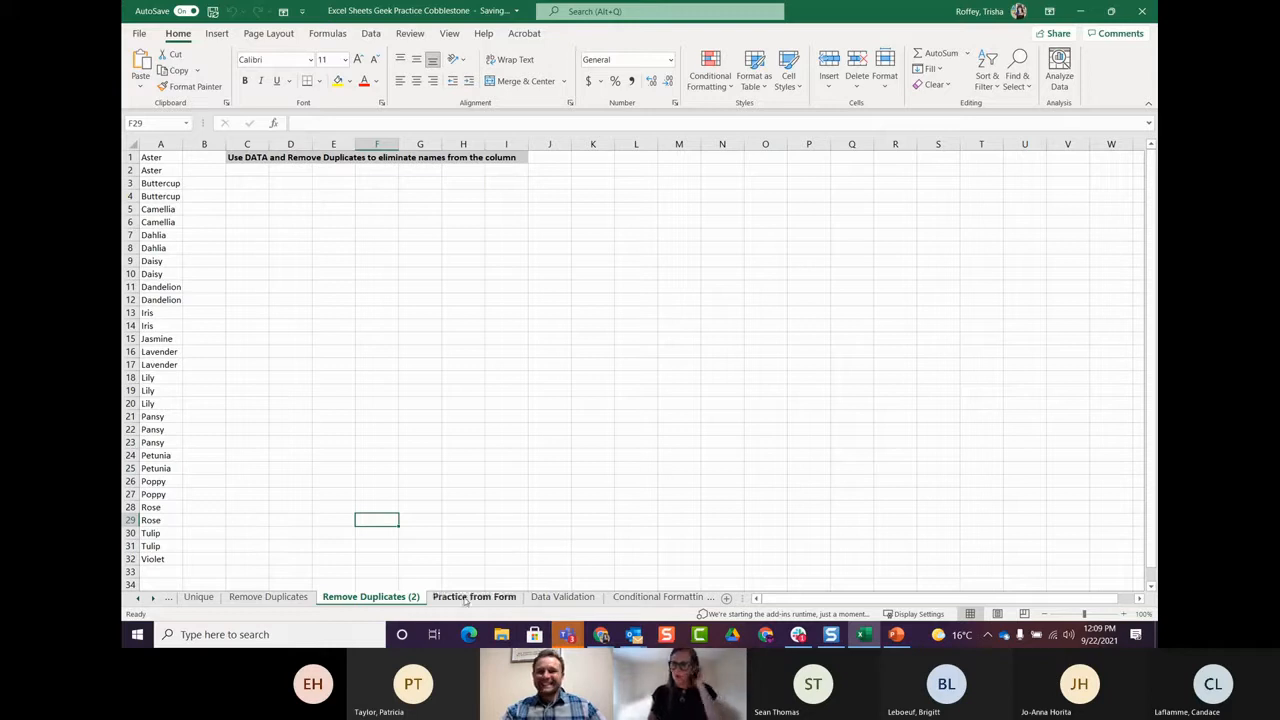
Step: Switch to the PowerPoint presentation and examine the sample form on slide 16, "Let's Gather Some Data"
left_click(897, 641)
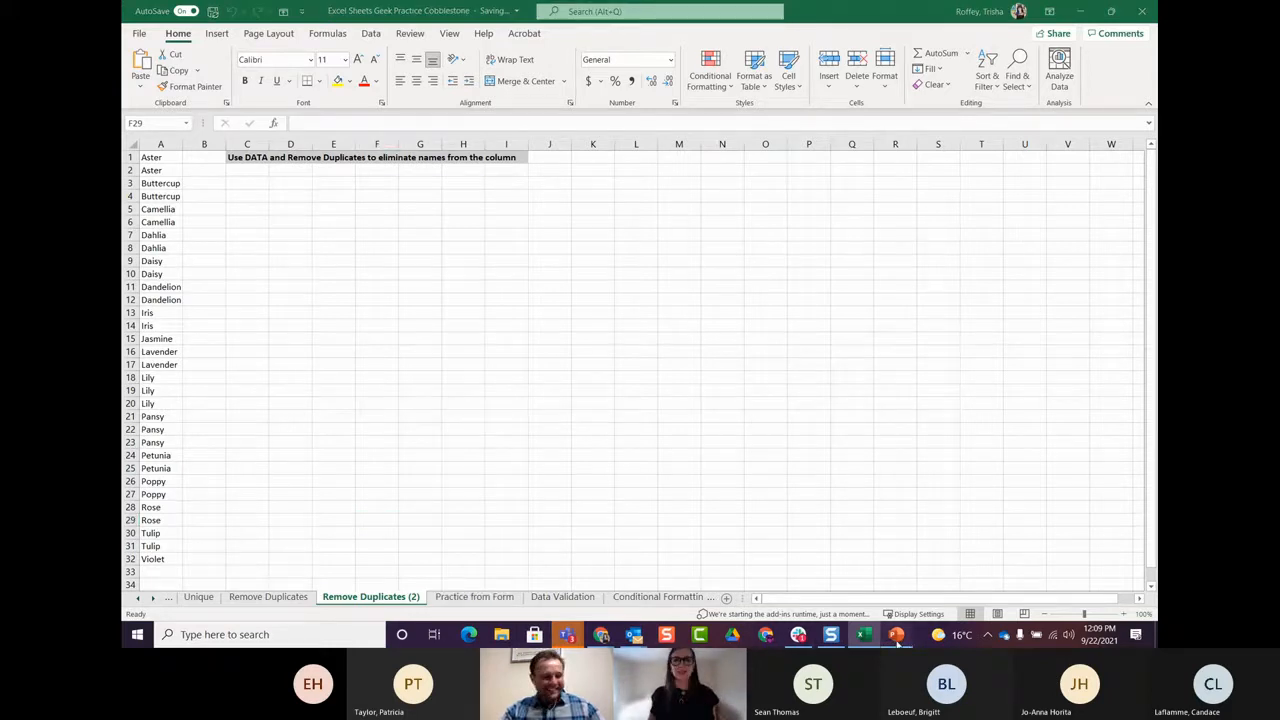
scroll(210, 470, "down", 3)
left_click(224, 485)
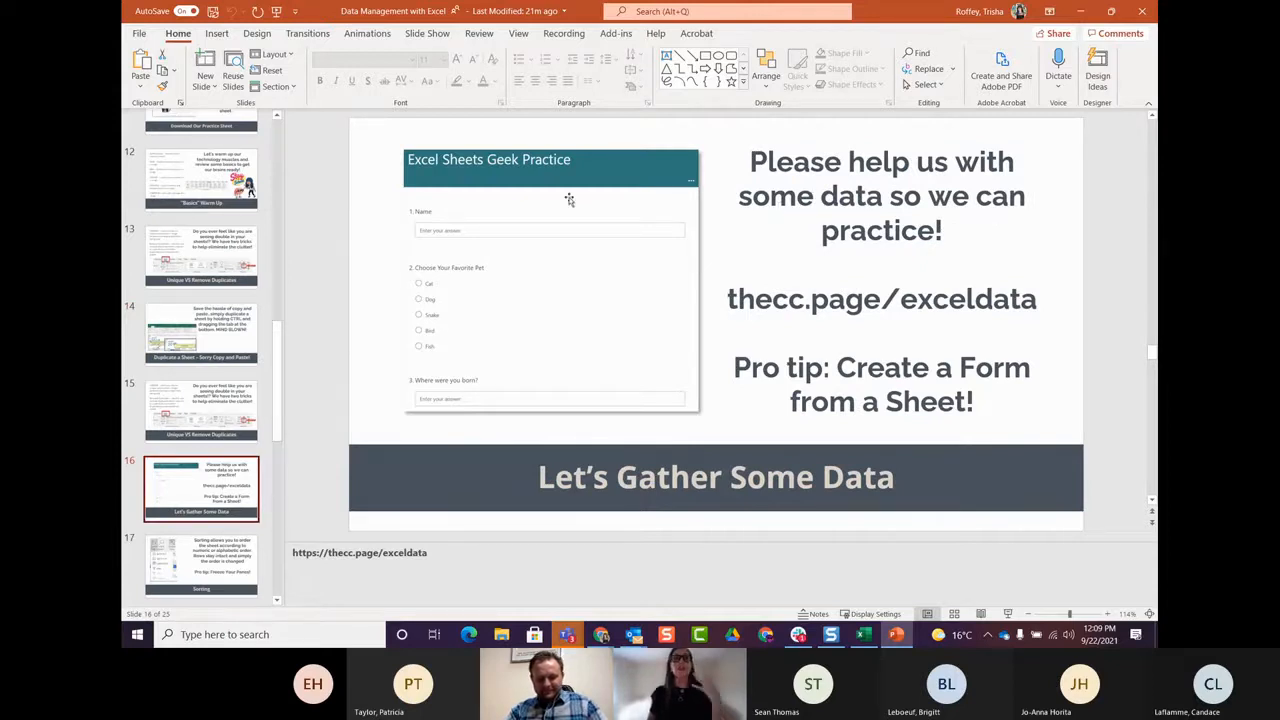
left_click(651, 267)
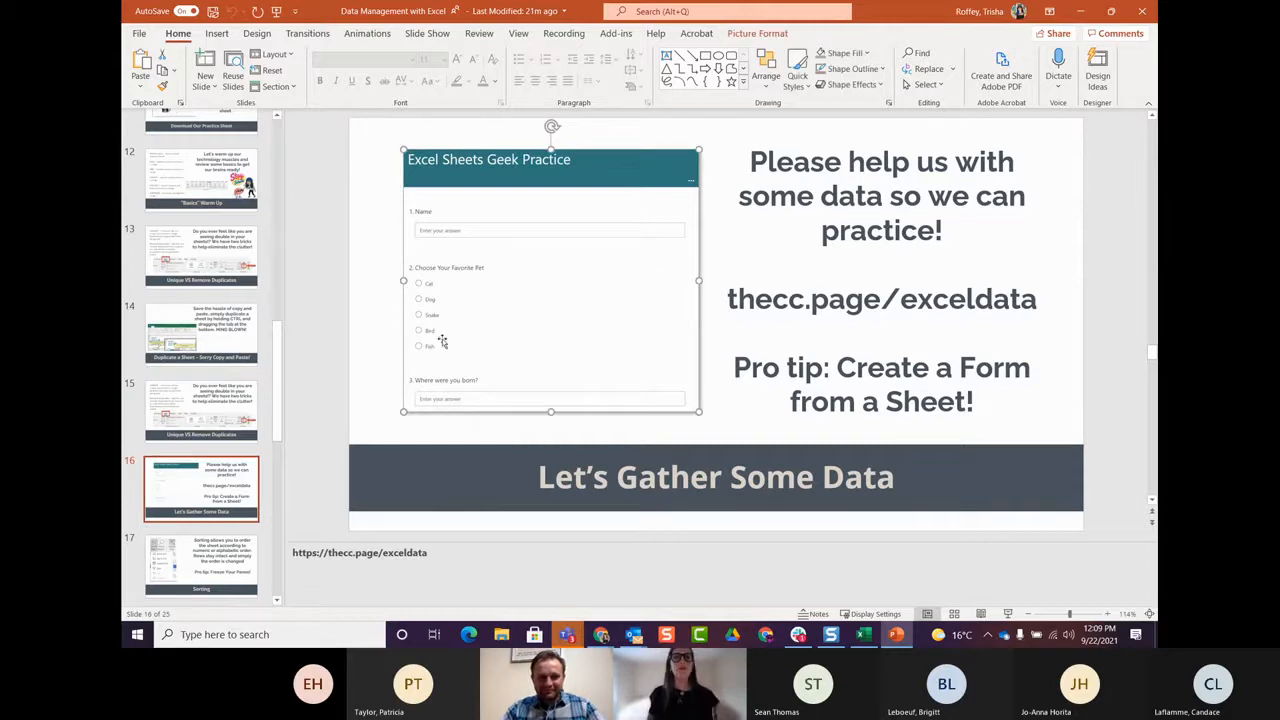
left_click(391, 355)
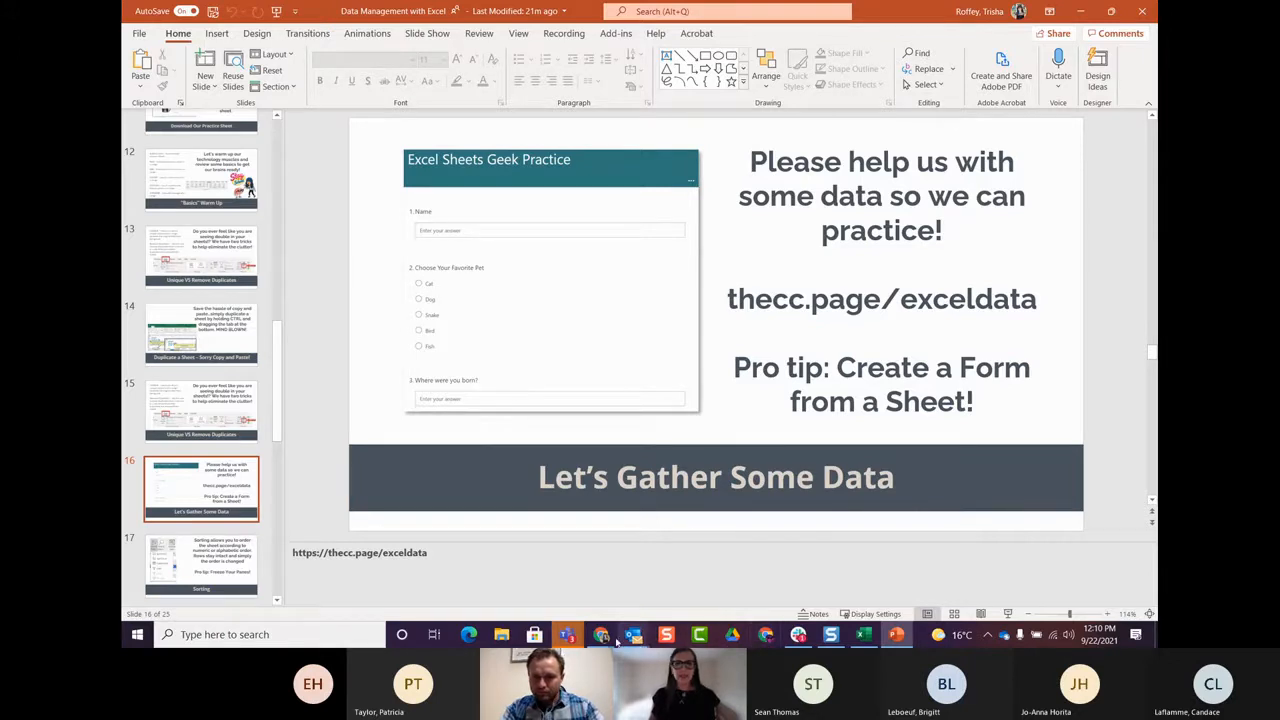
Step: Switch to Chrome and open OneDrive in a new browser tab from the Microsoft folder of the ECSD bookmarks
mouse_move(601, 637)
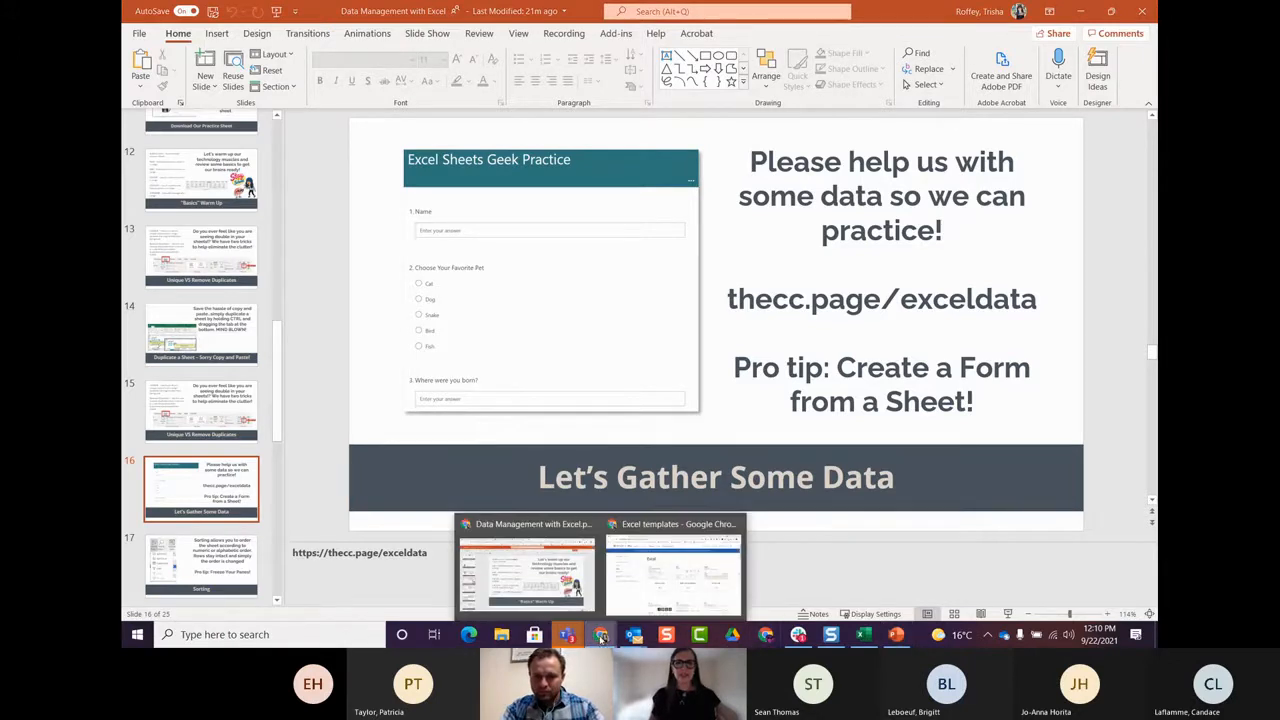
left_click(670, 584)
left_click(303, 11)
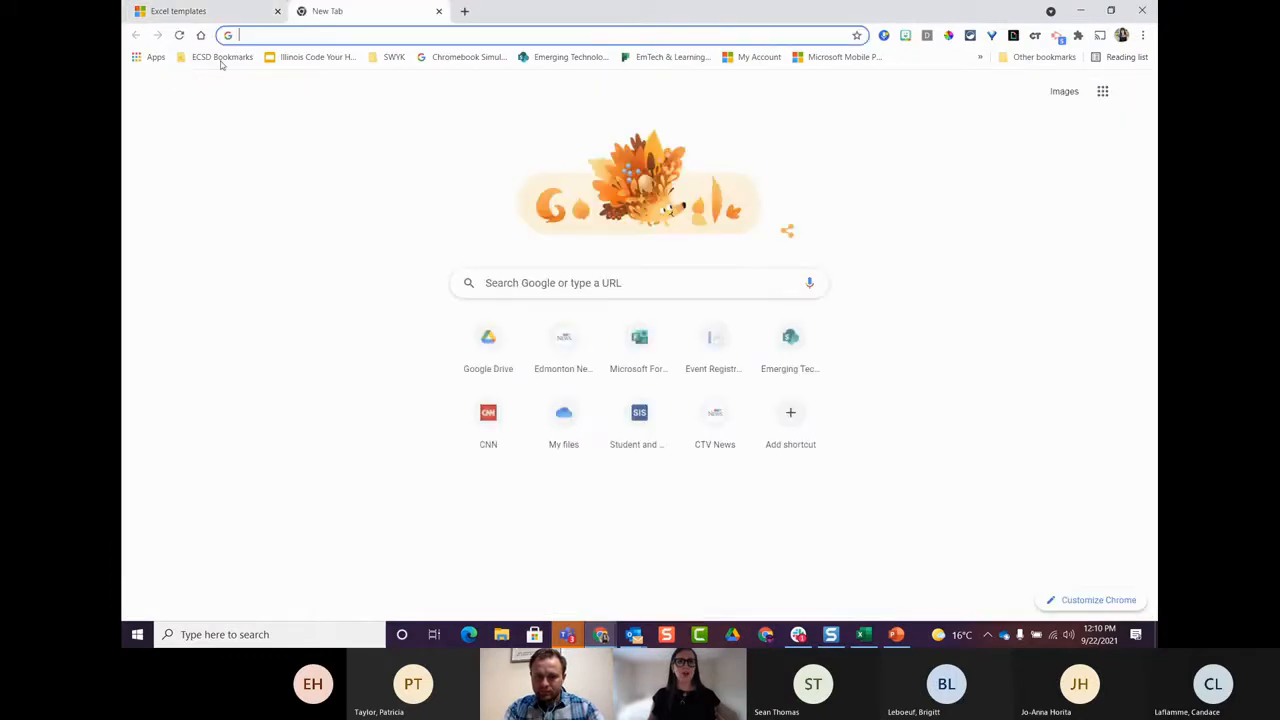
left_click(225, 56)
mouse_move(300, 108)
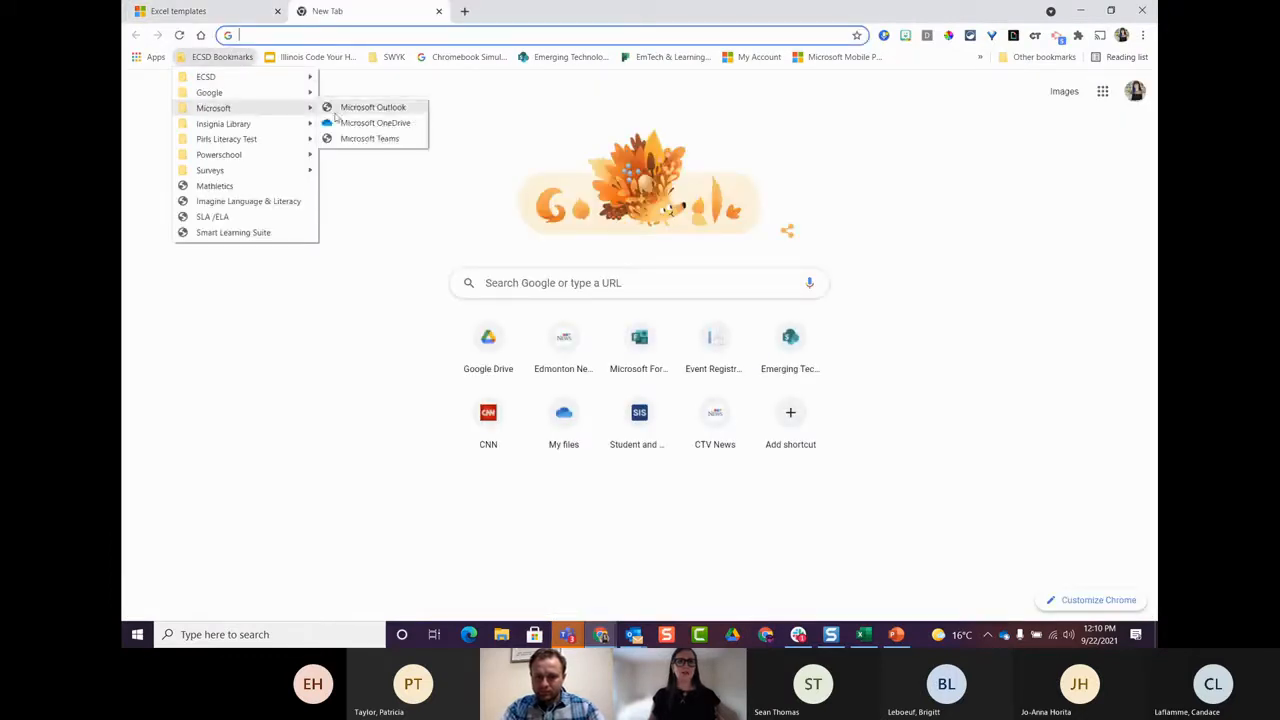
left_click(366, 122)
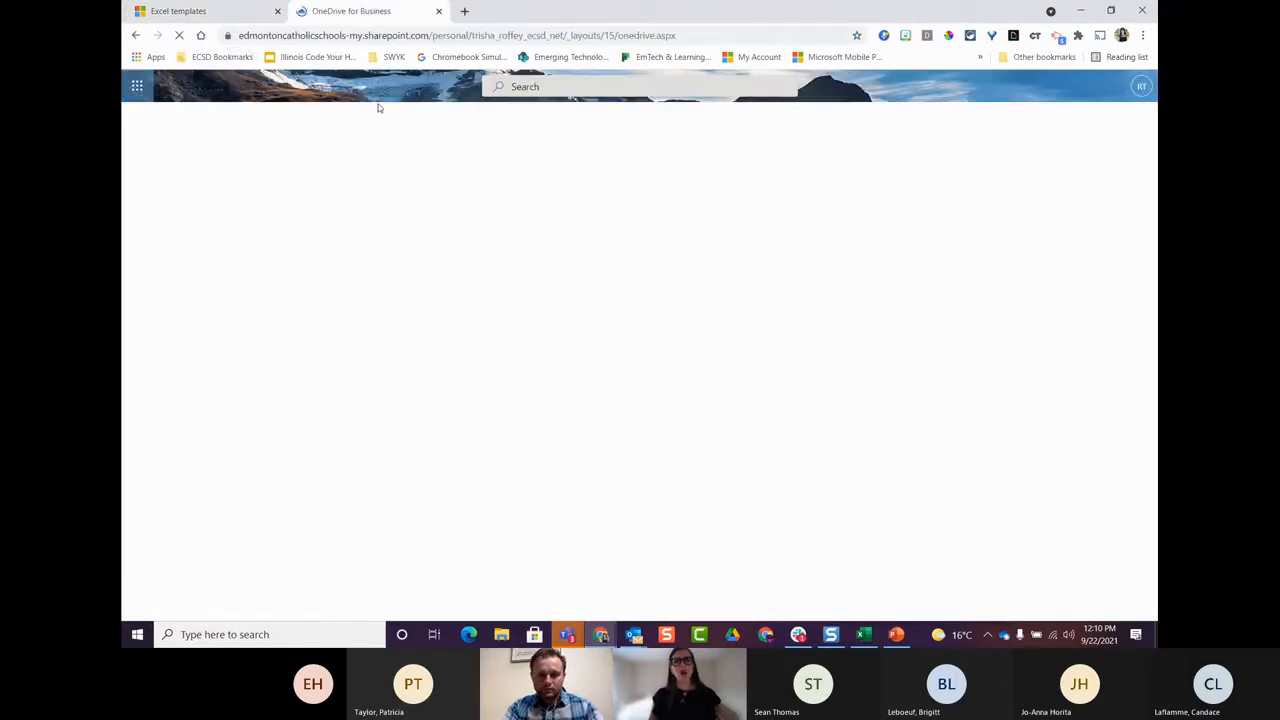
Step: Go from OneDrive to Excel online and create a new blank workbook
left_click(138, 88)
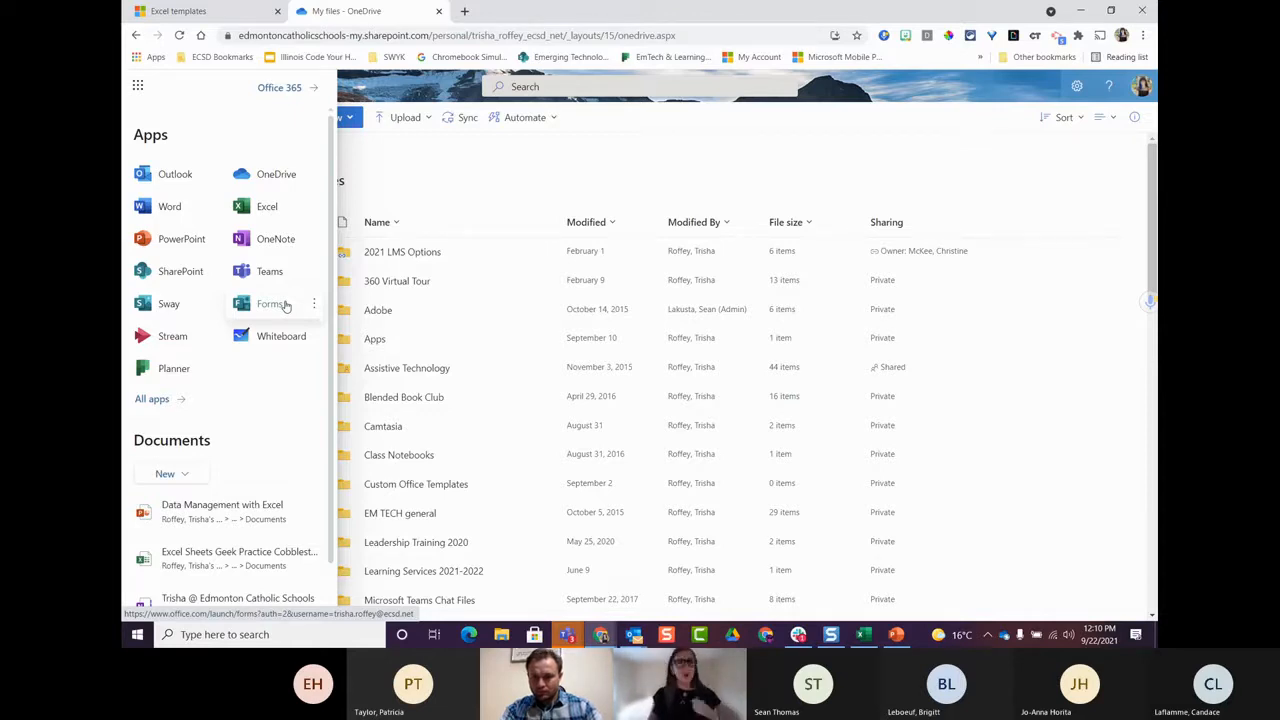
left_click(268, 207)
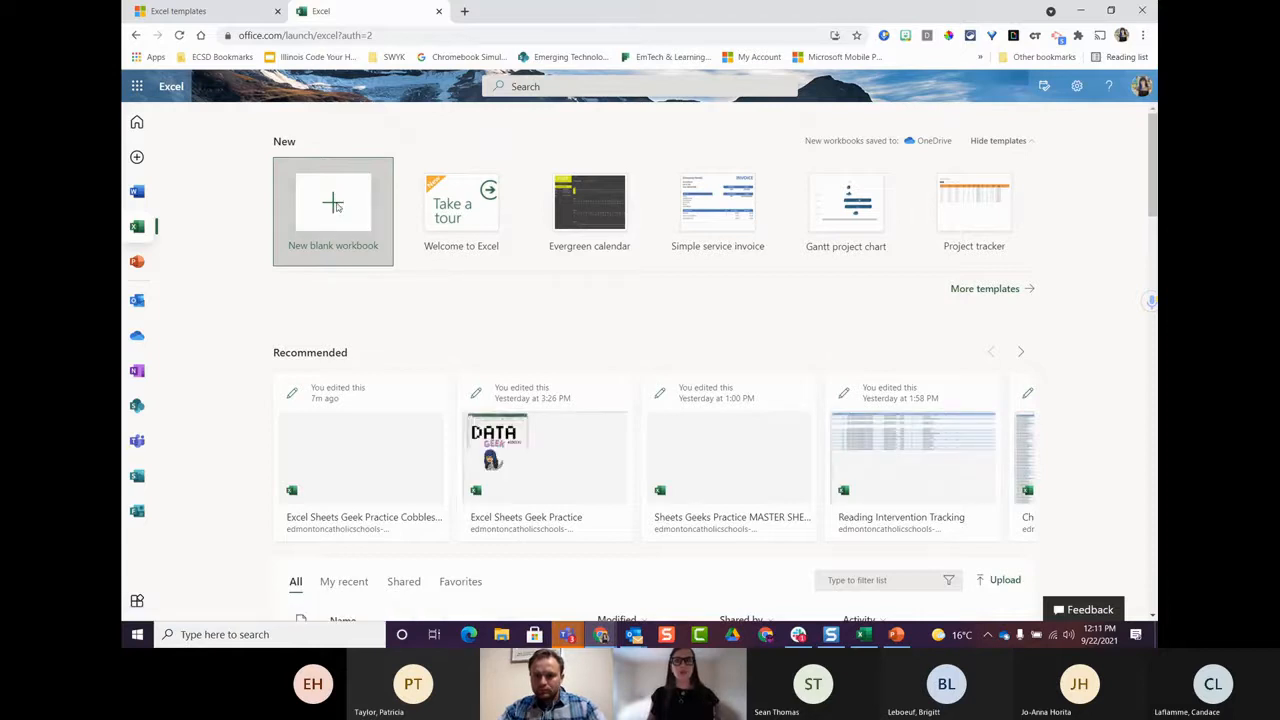
left_click(335, 205)
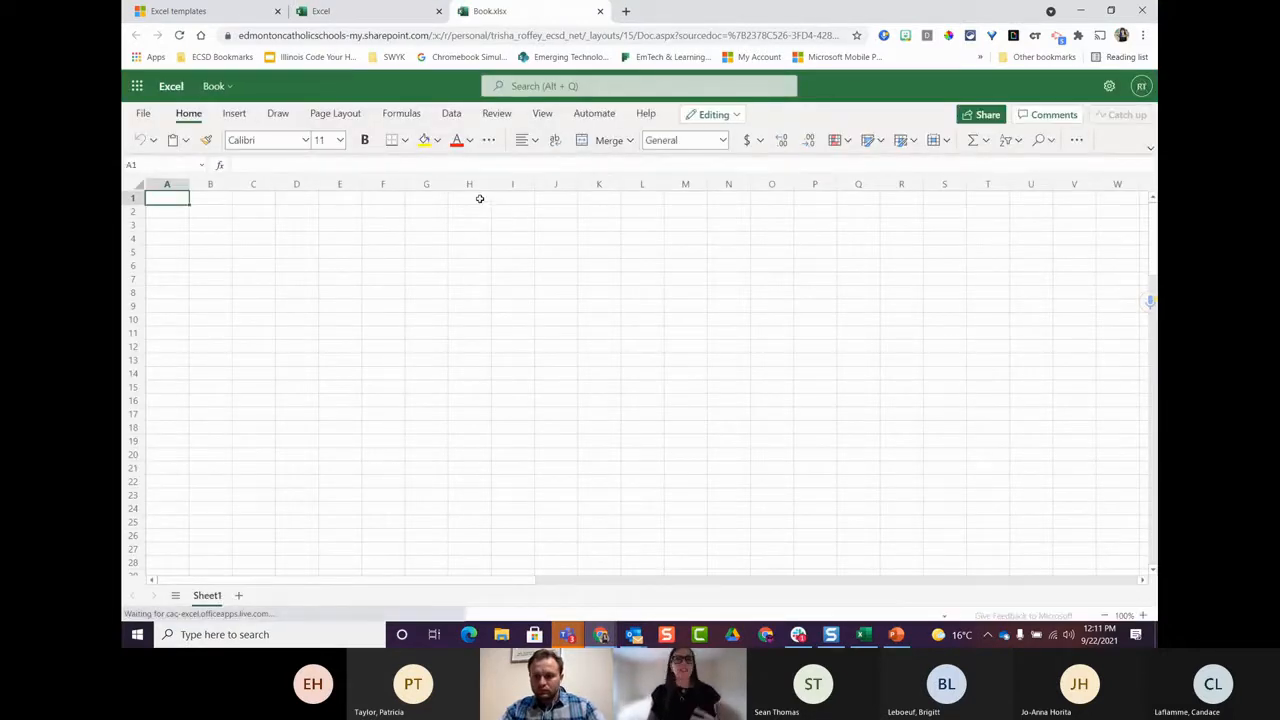
Step: Insert a new Microsoft Form linked to the blank online workbook, and return to the workbook
left_click(234, 114)
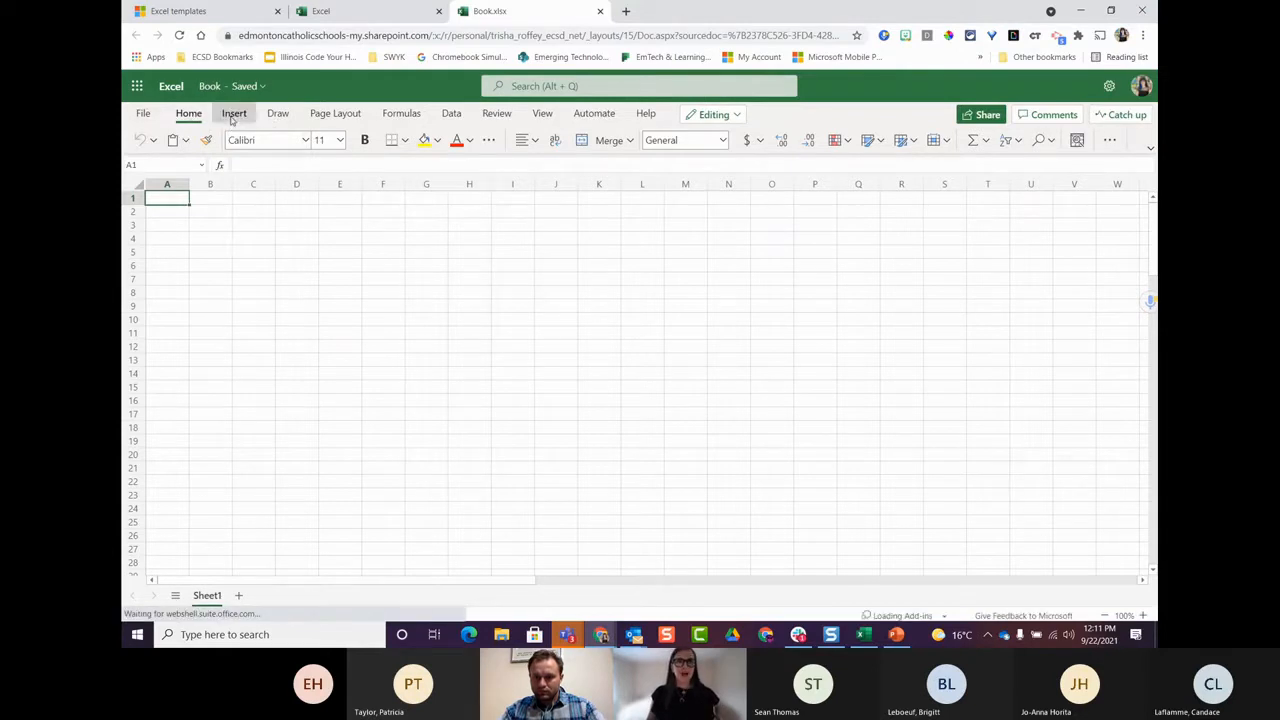
left_click(343, 142)
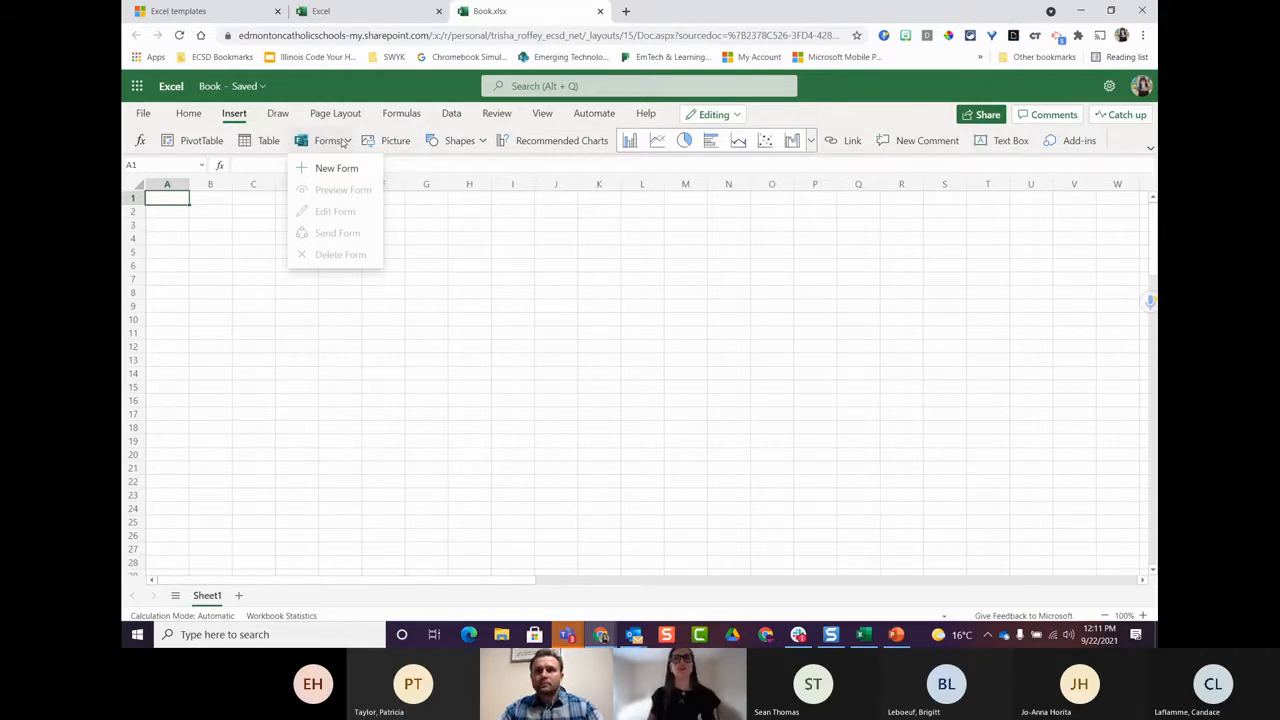
left_click(335, 168)
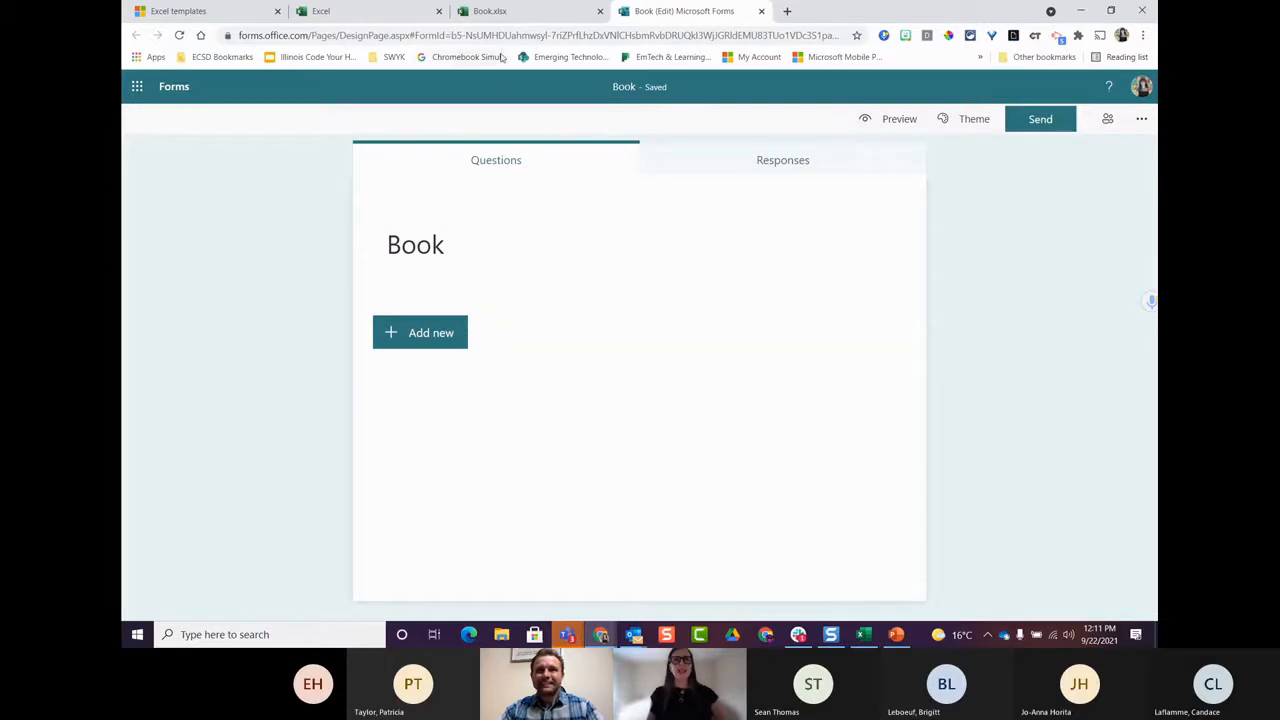
left_click(510, 14)
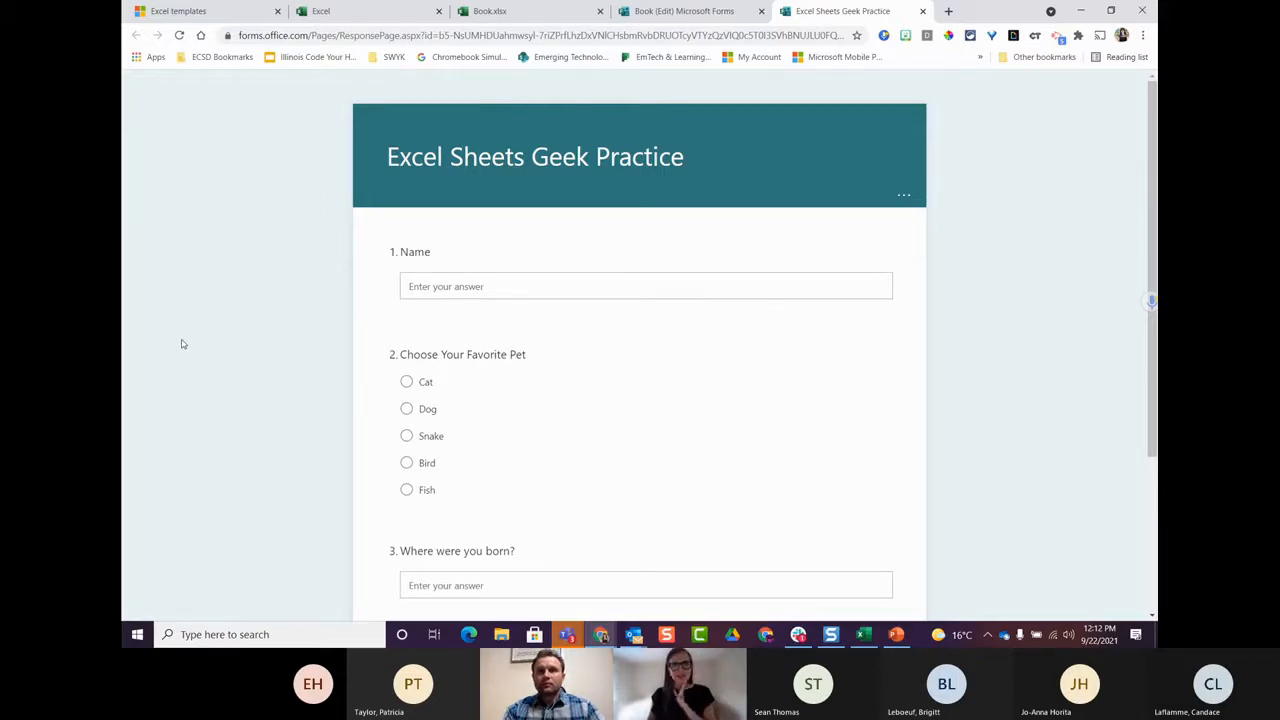
Step: Switch to the desktop Excel workbook and examine the collected responses on the Practice from Form sheet, including the Email column entries
left_click(864, 640)
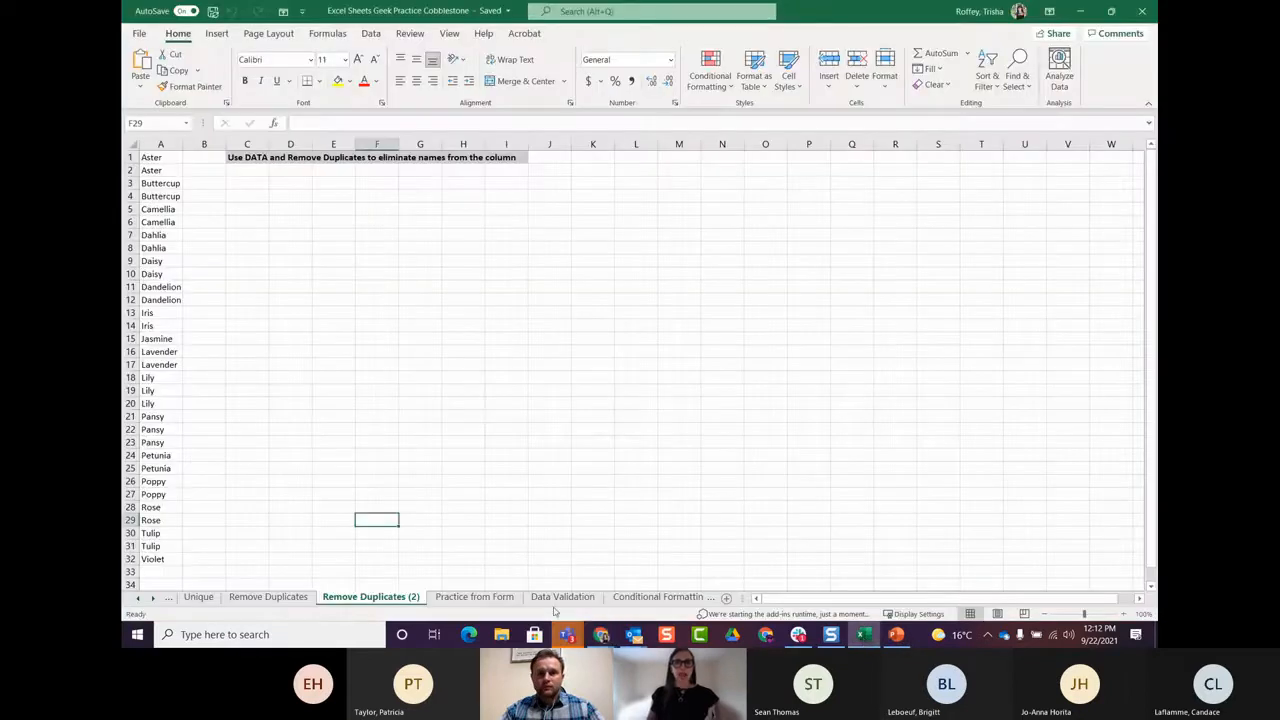
left_click(468, 598)
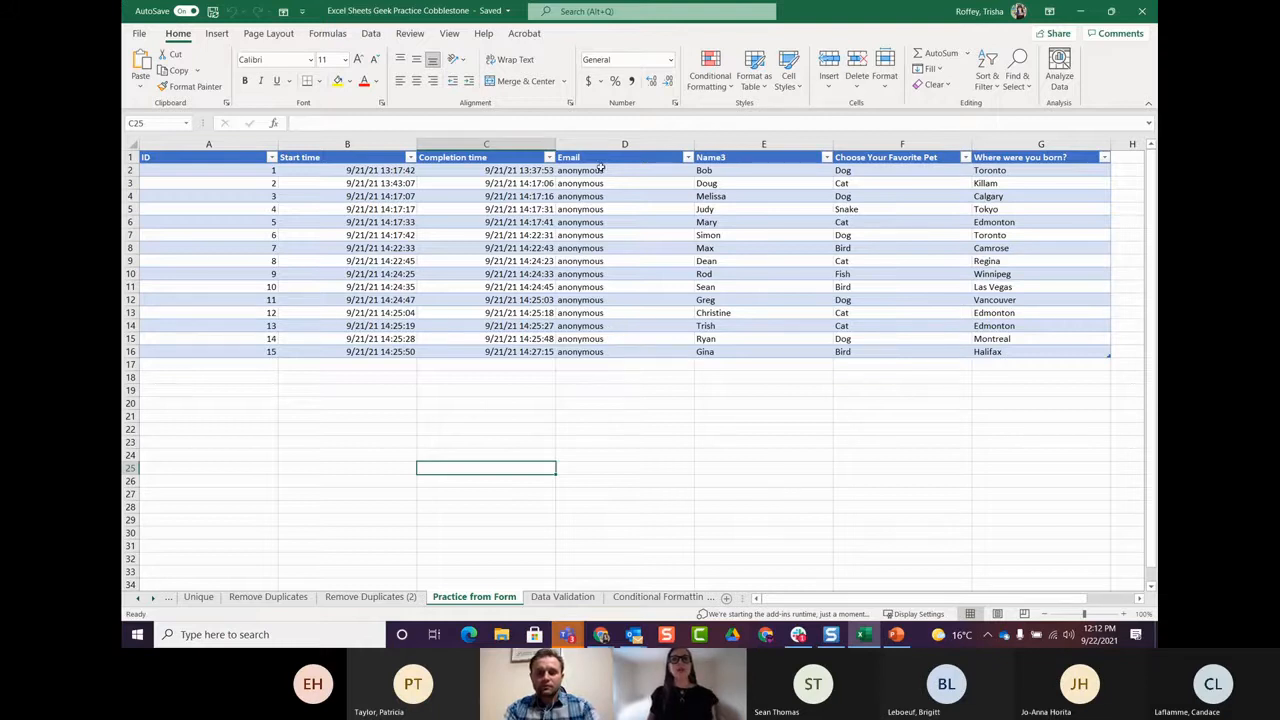
left_click_drag(603, 170, 620, 356)
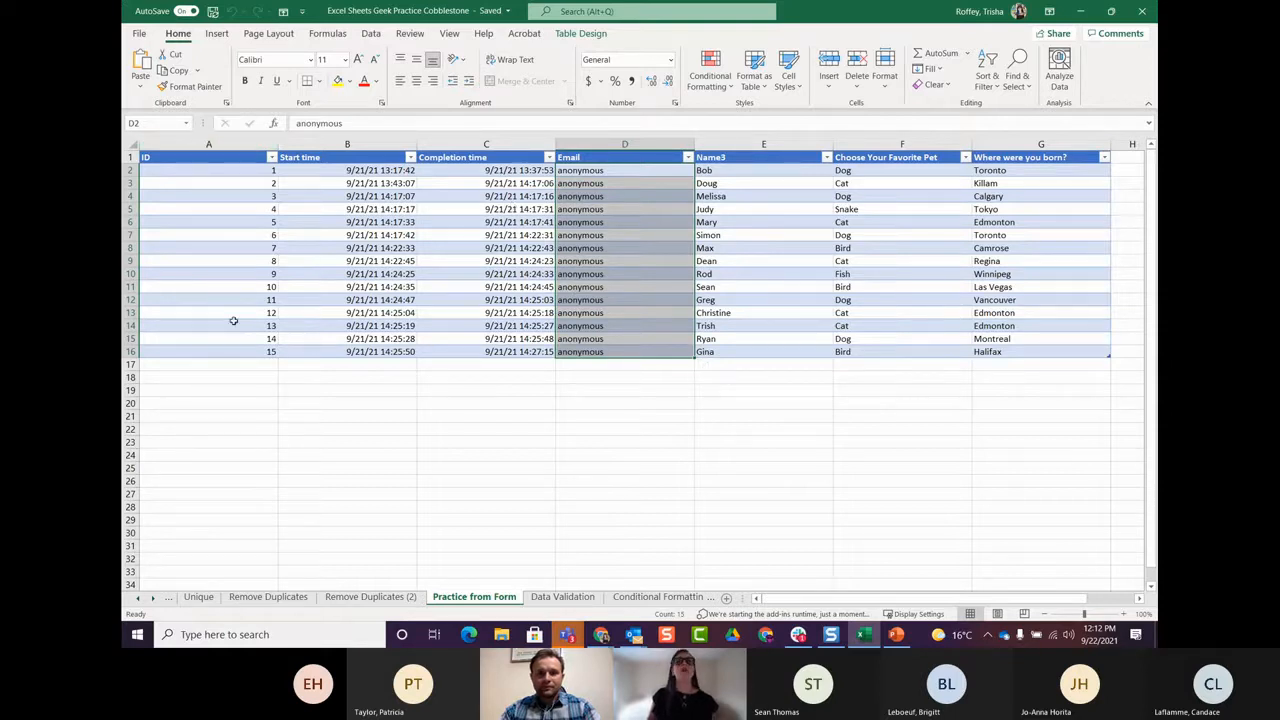
left_click(710, 492)
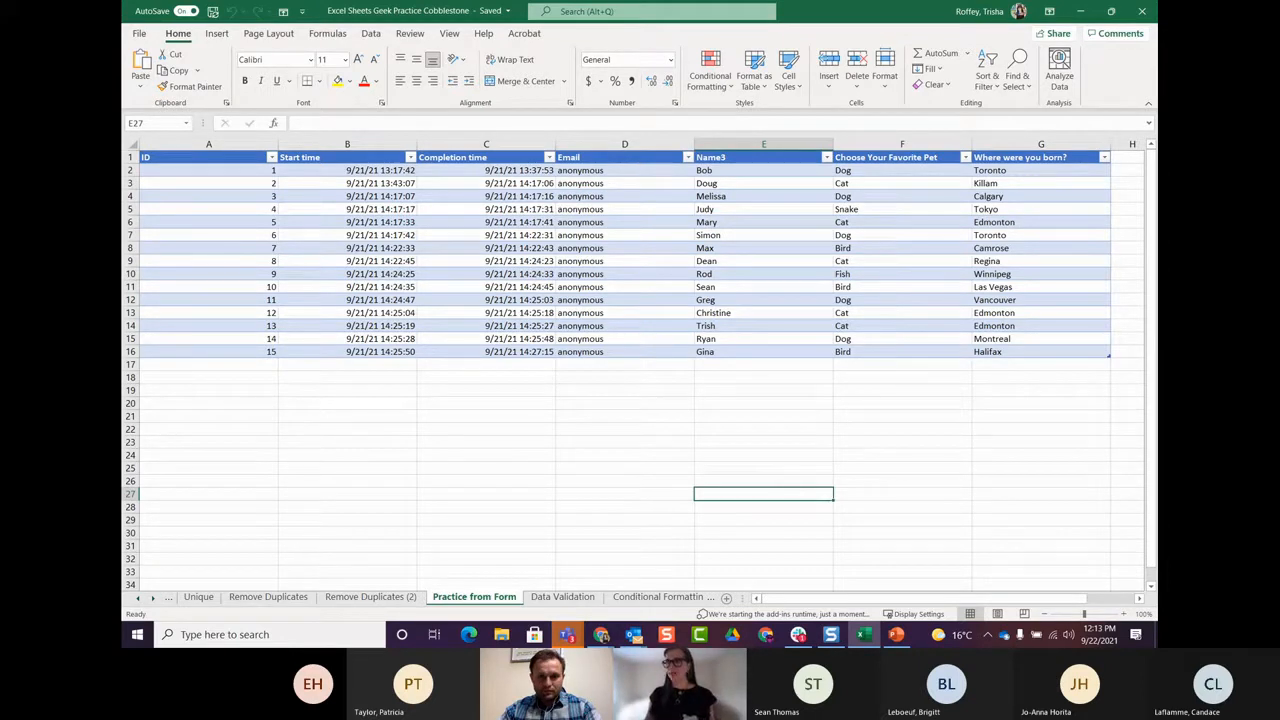
Step: Switch to the PowerPoint presentation and read slide 17, "Sorting"
left_click(896, 634)
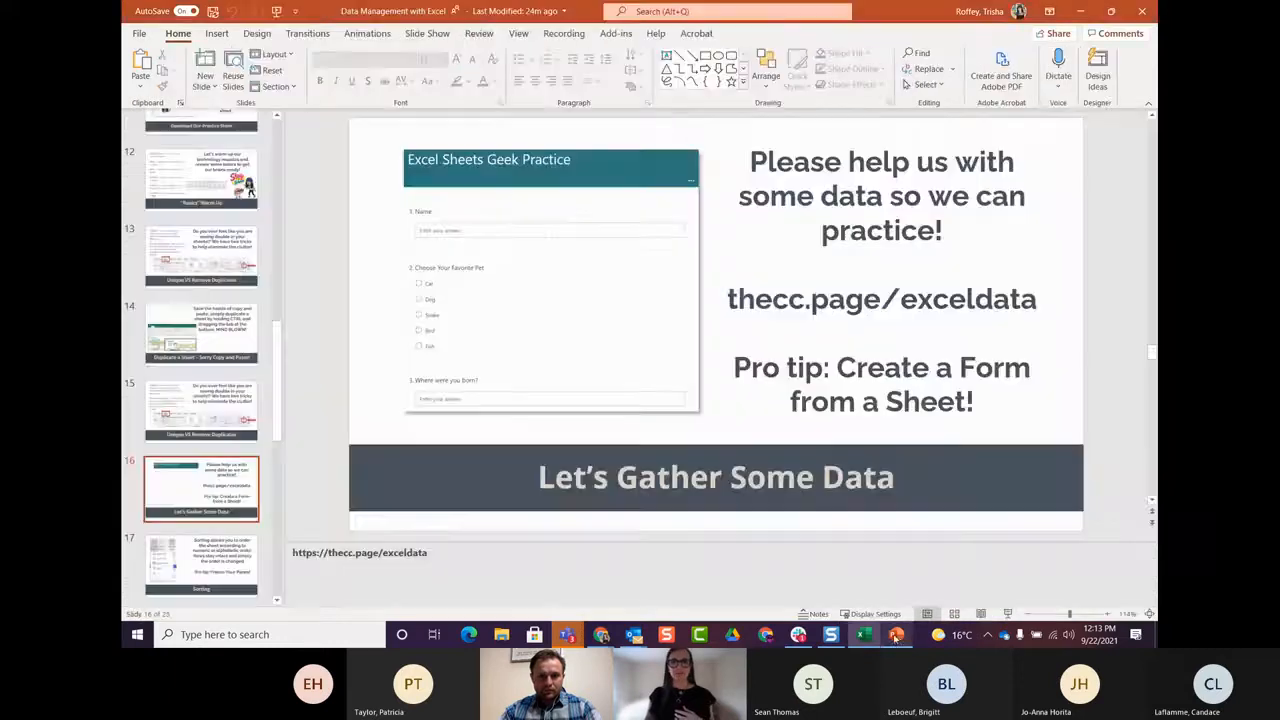
scroll(229, 484, "down", 1)
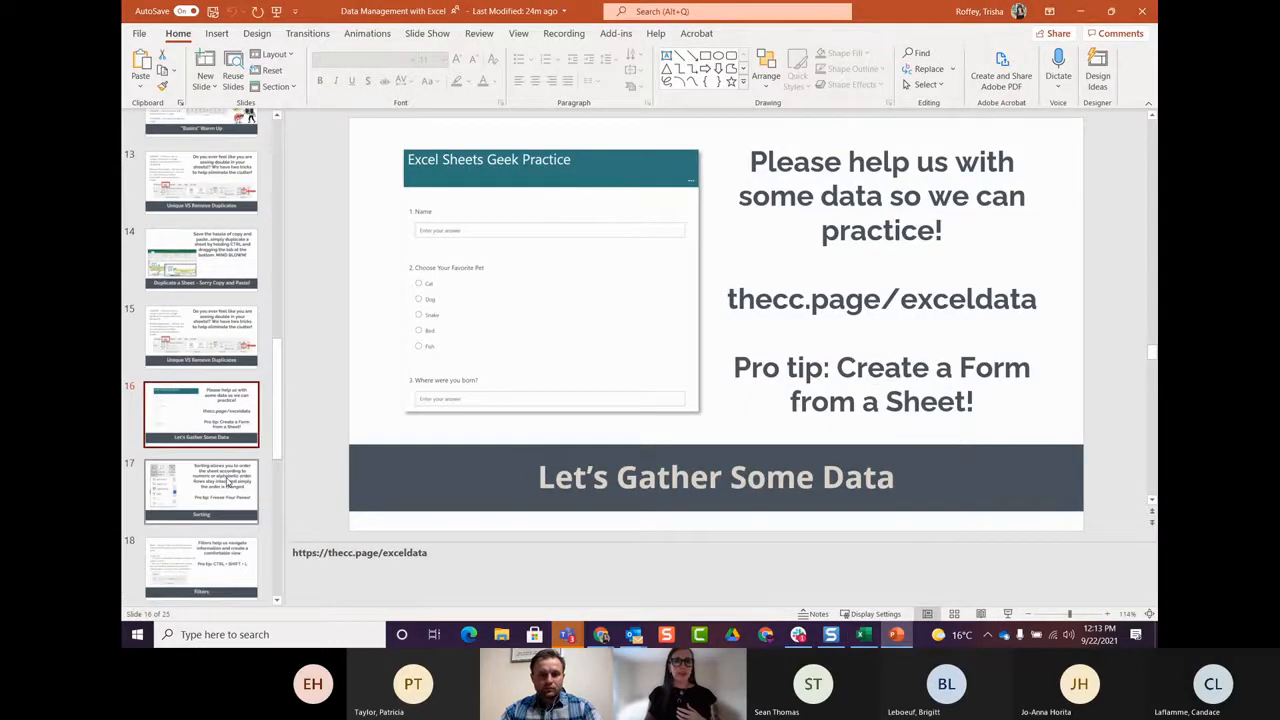
left_click(229, 484)
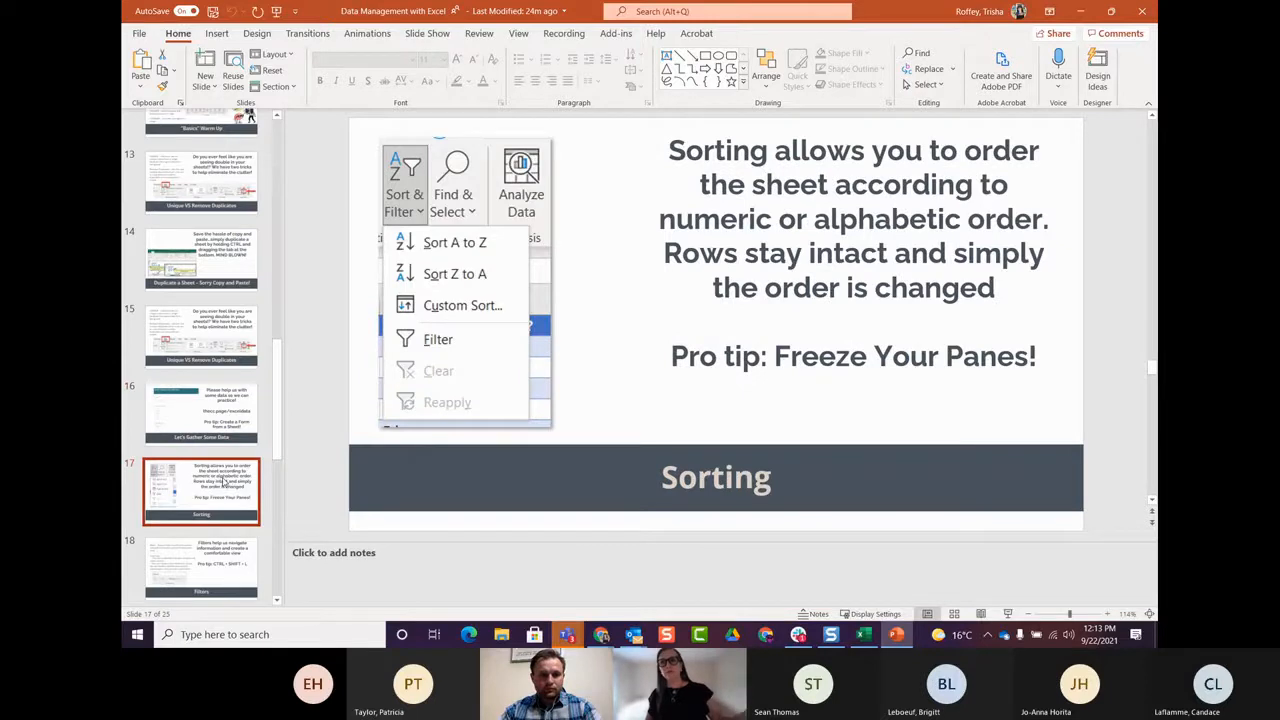
scroll(225, 483, "down", 1)
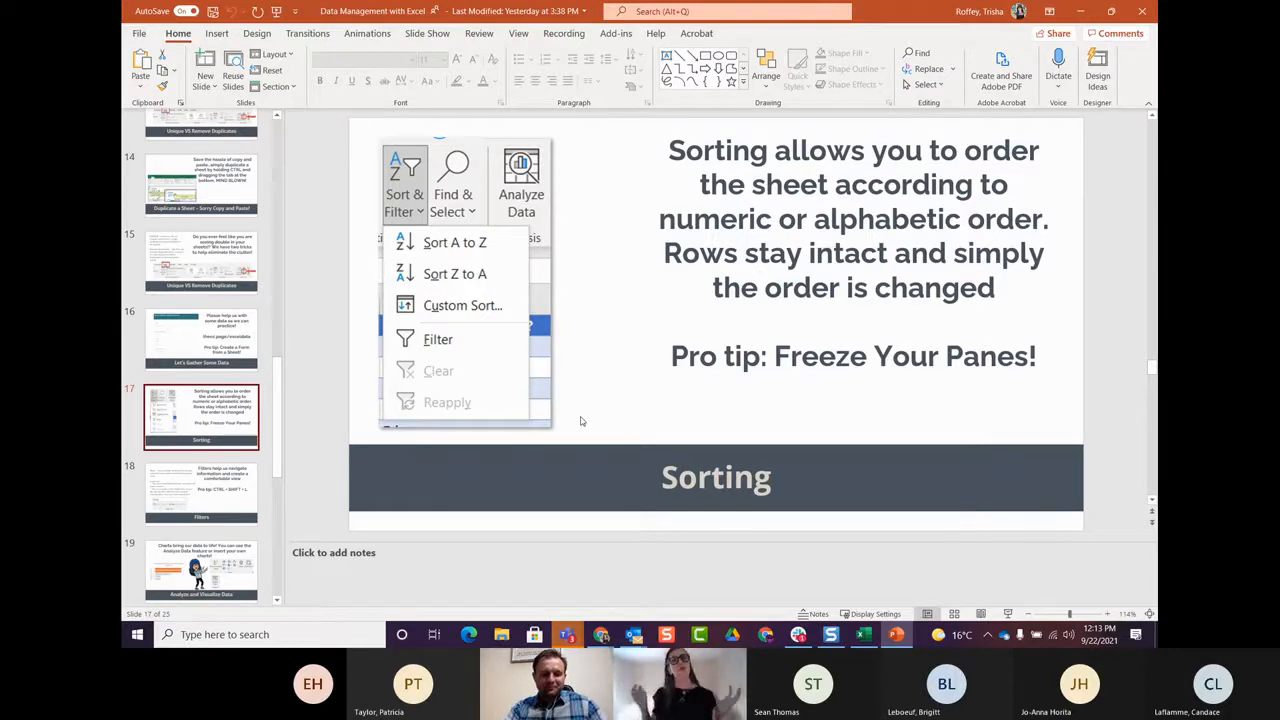
Step: Switch back to the Excel workbook and examine the Sort & Filter options and the filter choices of the Choose Your Favorite Pet and Email columns
left_click(863, 636)
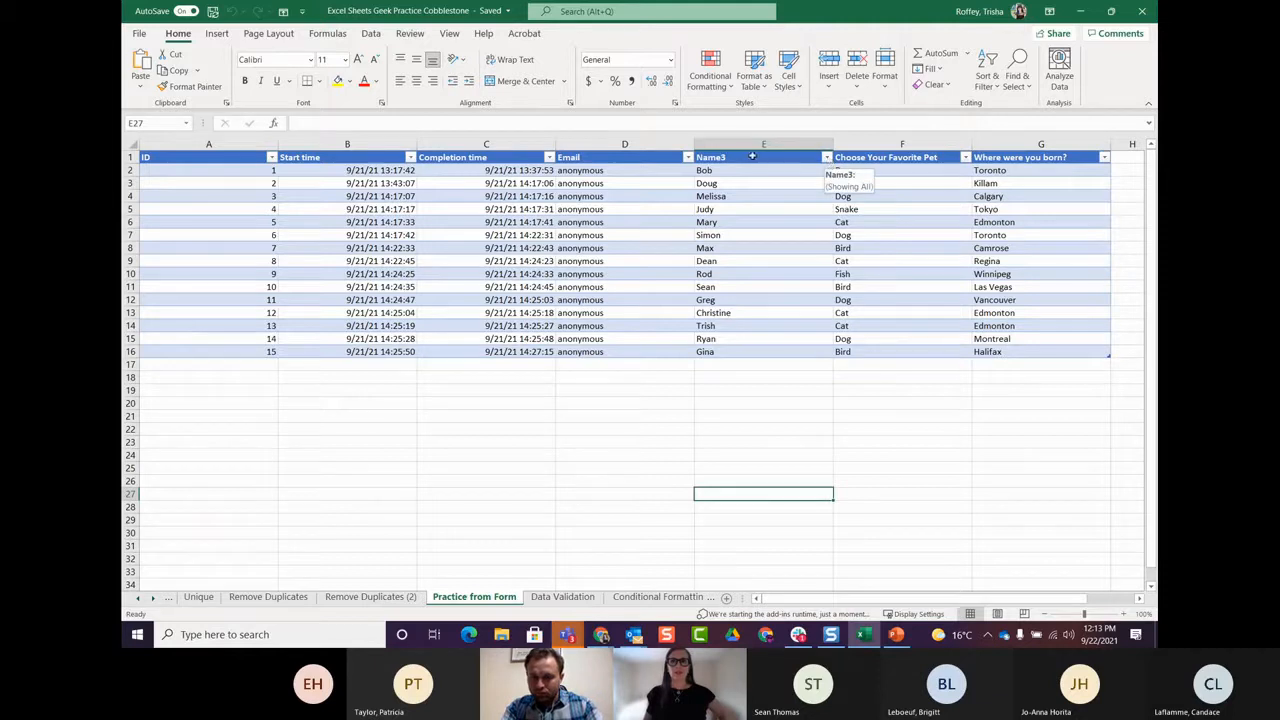
left_click(479, 472)
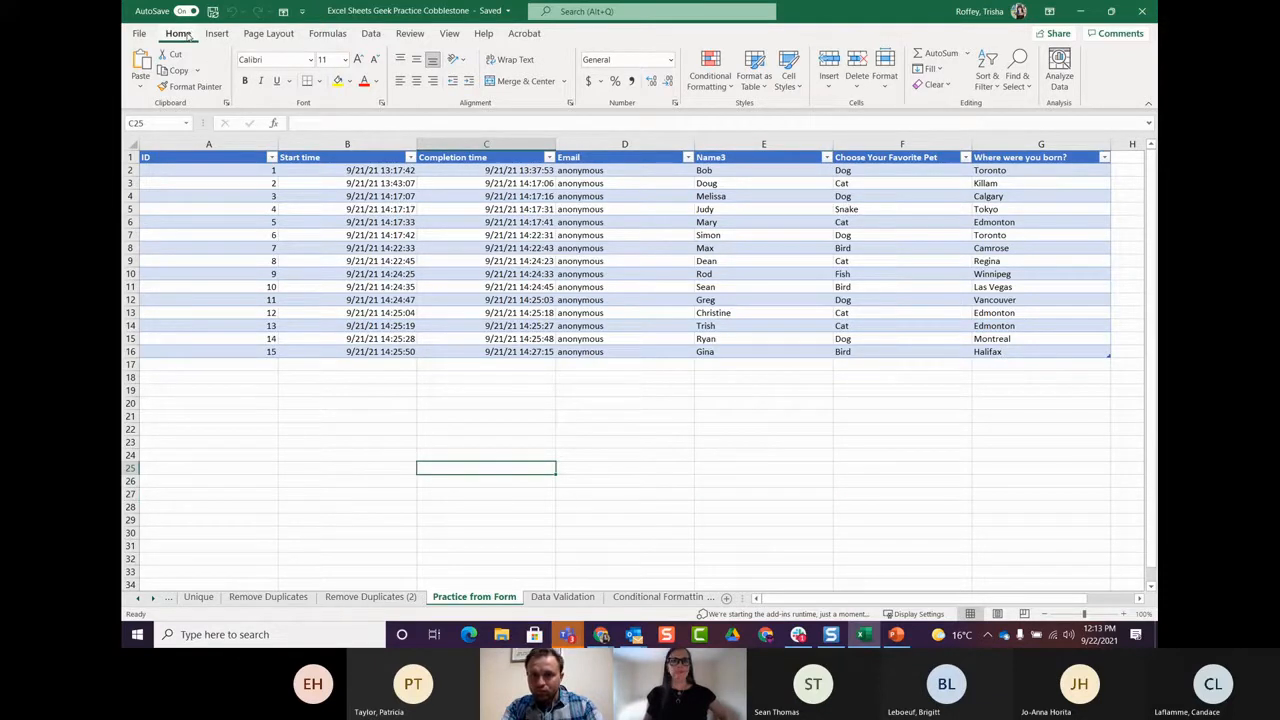
left_click(987, 80)
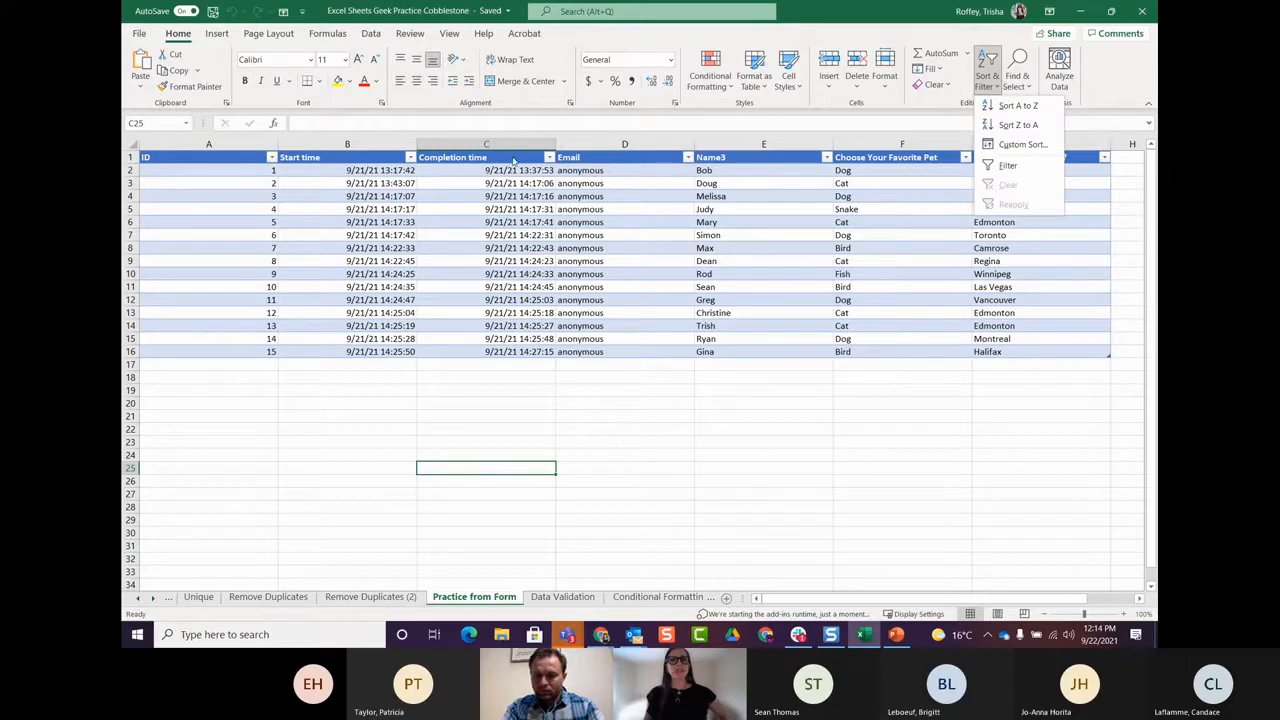
left_click(217, 271)
left_click(372, 401)
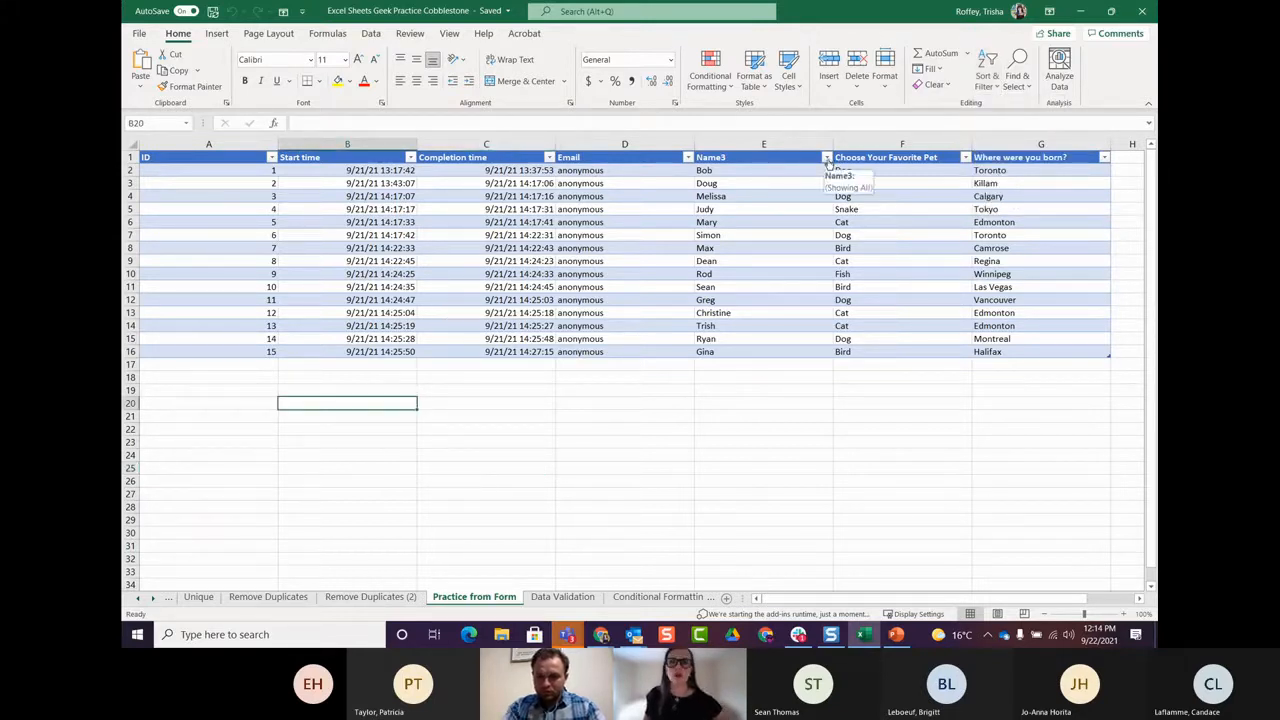
left_click(965, 158)
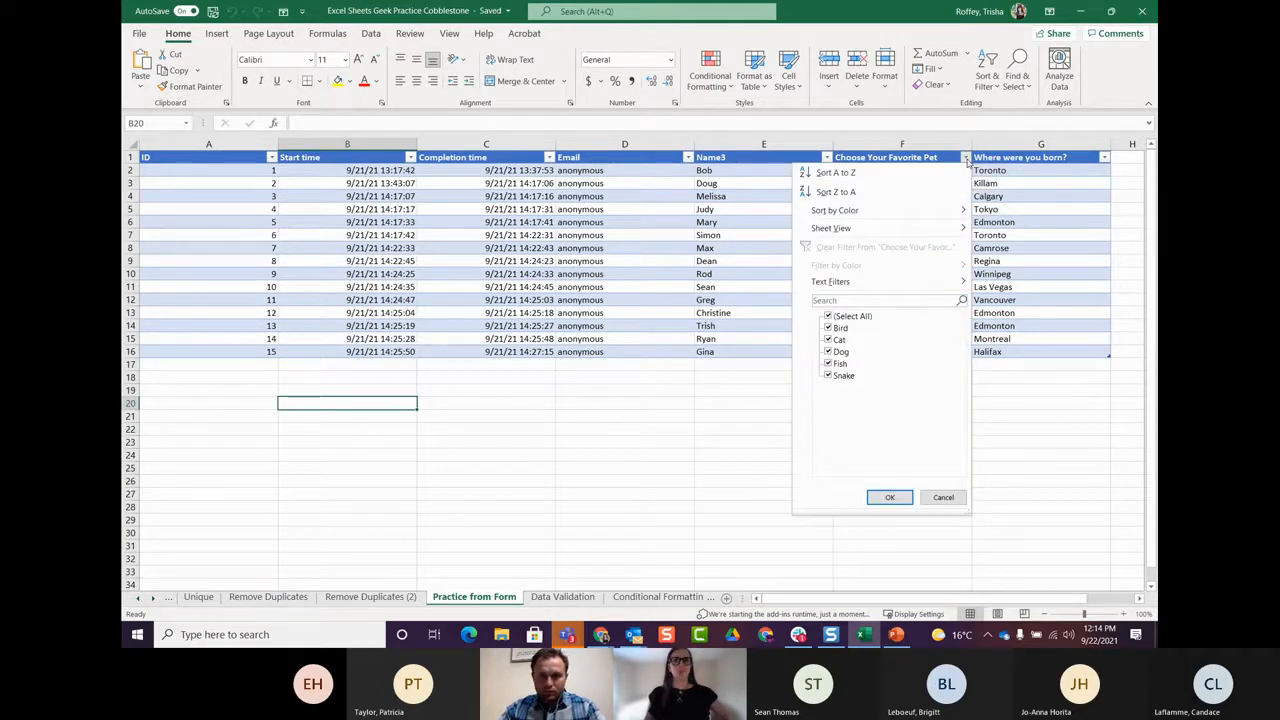
left_click(986, 80)
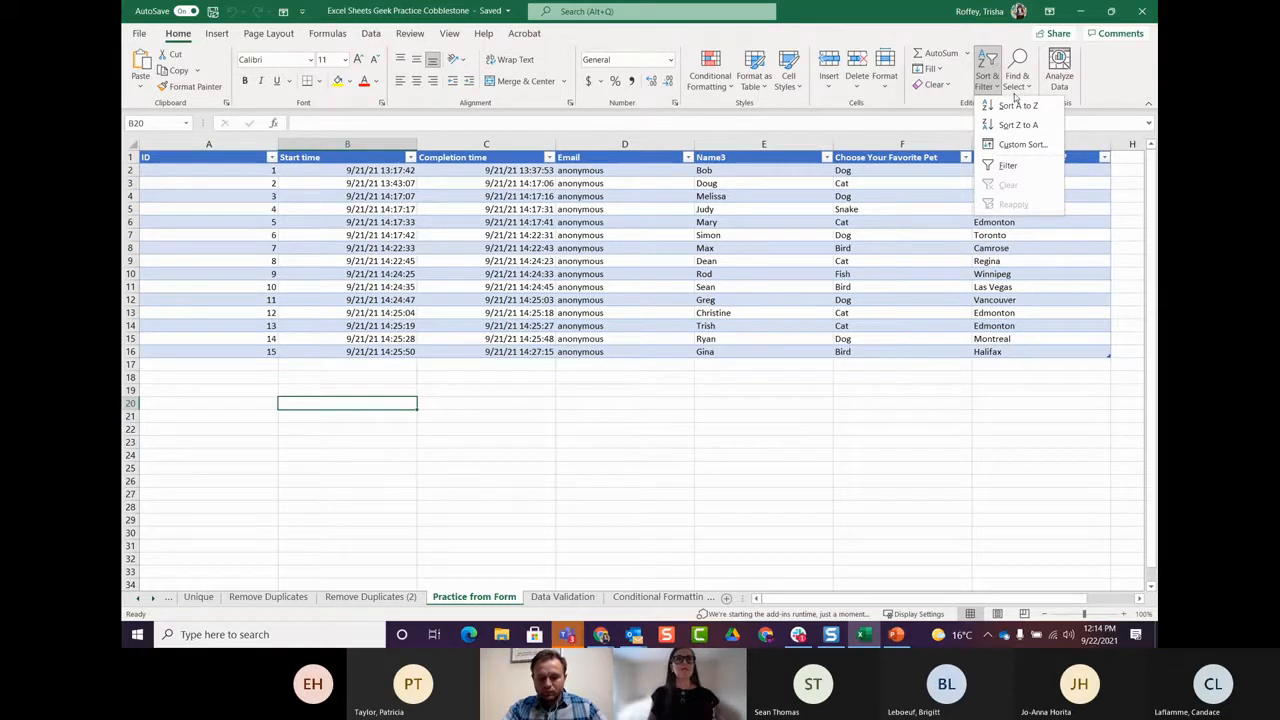
left_click(594, 398)
left_click(686, 157)
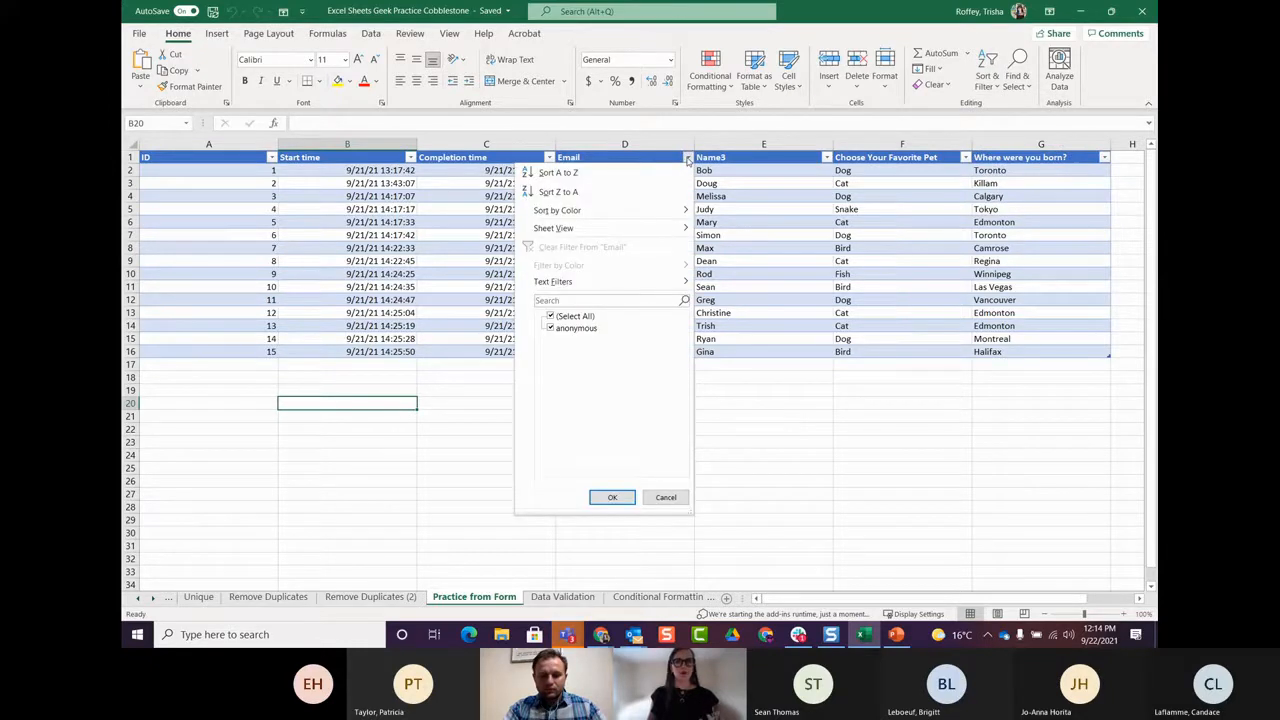
Step: Sort the form responses table by the Name3 column from A to Z, and re-sort it from Z to A
left_click(827, 158)
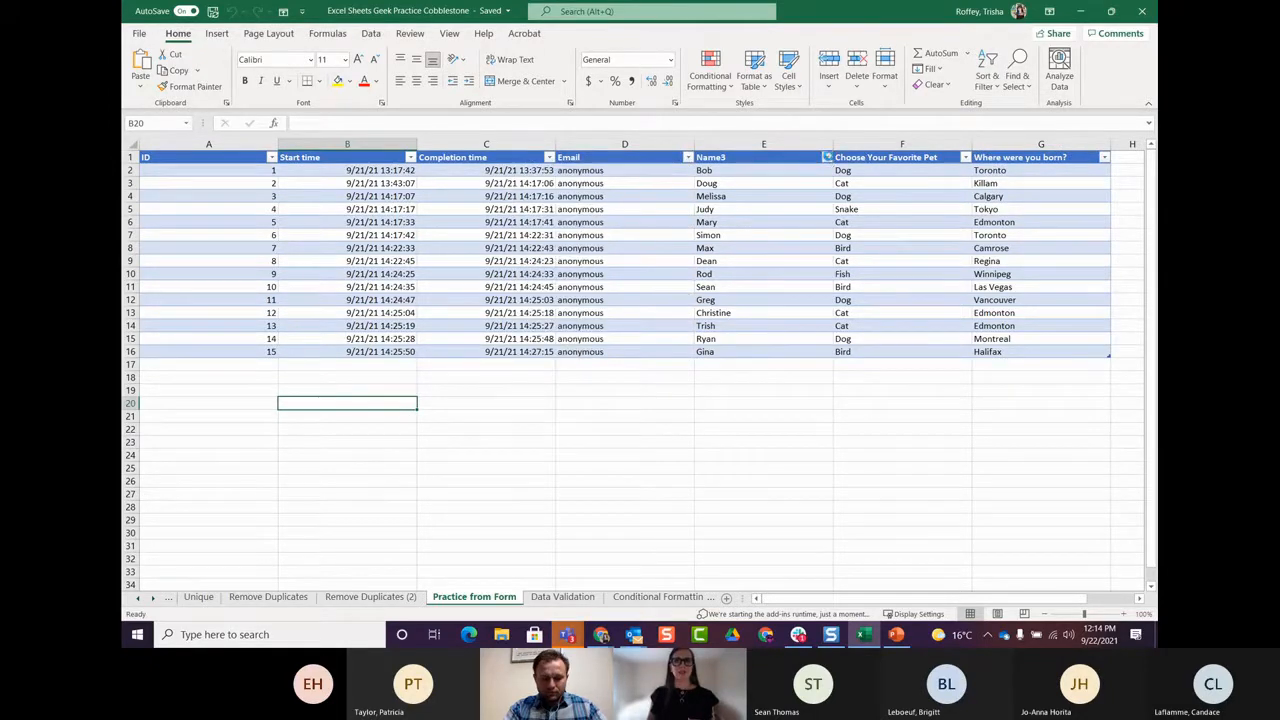
left_click(827, 158)
left_click(807, 170)
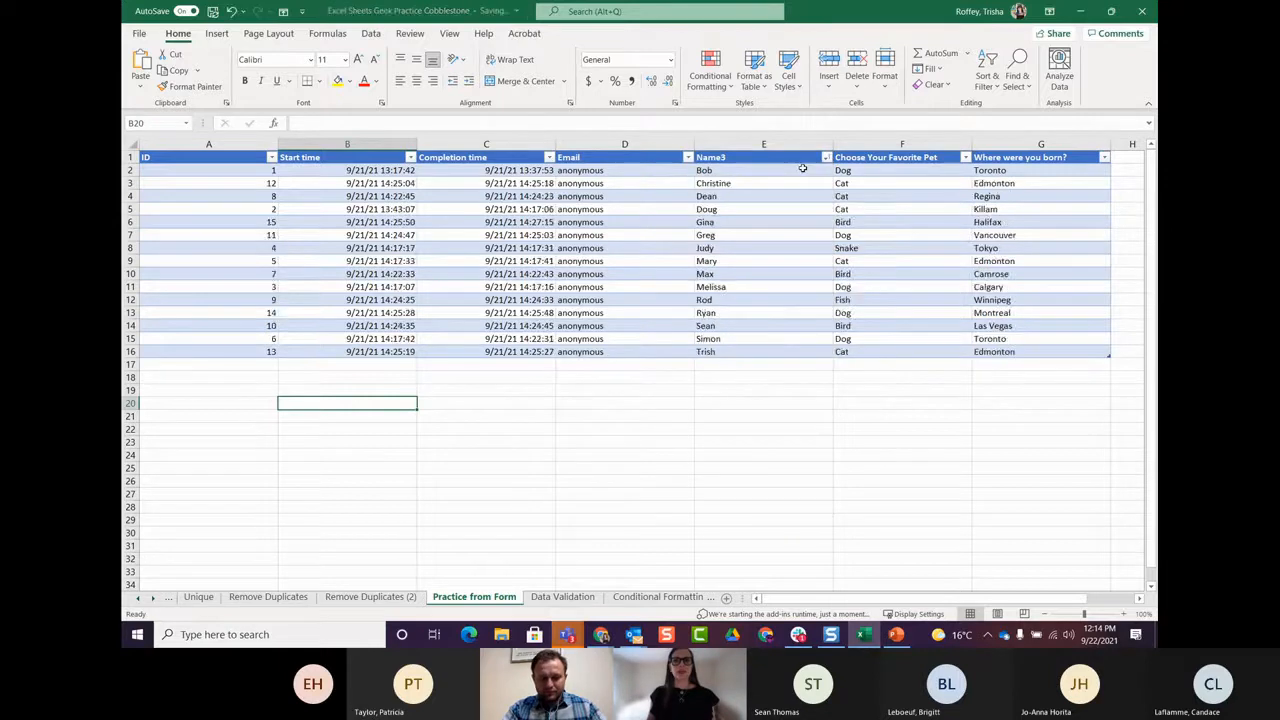
left_click(827, 158)
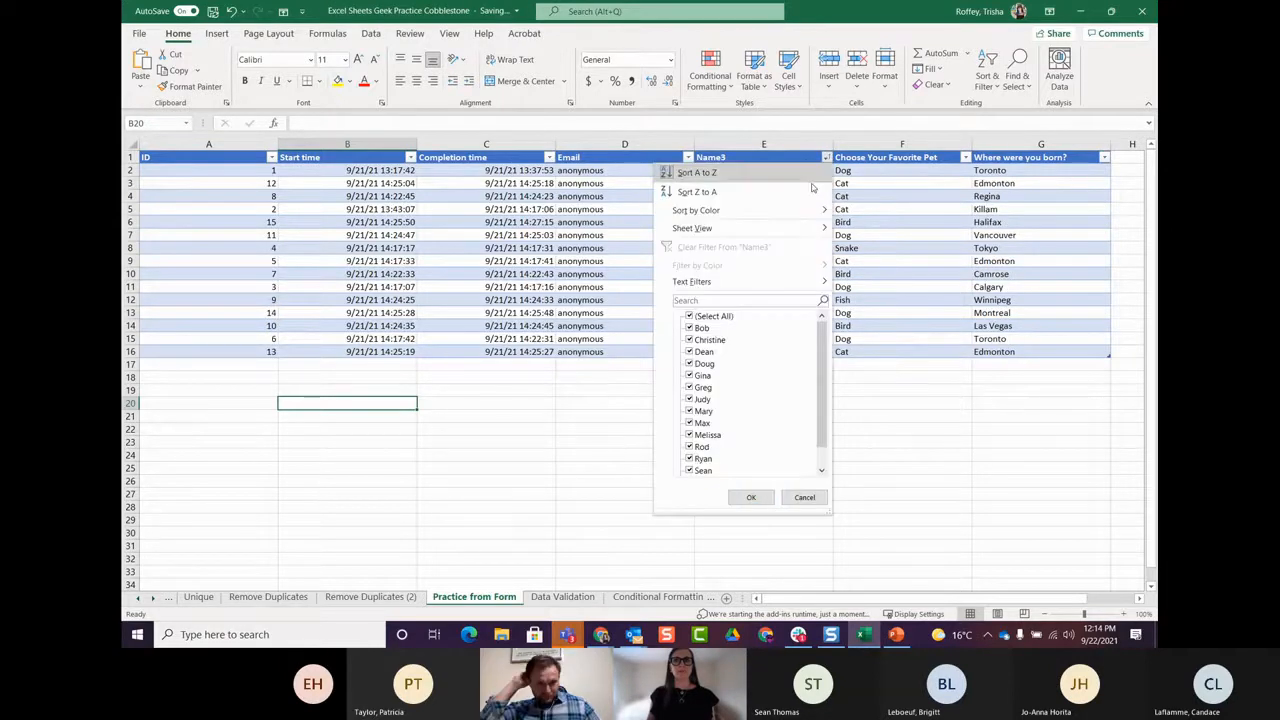
left_click(811, 183)
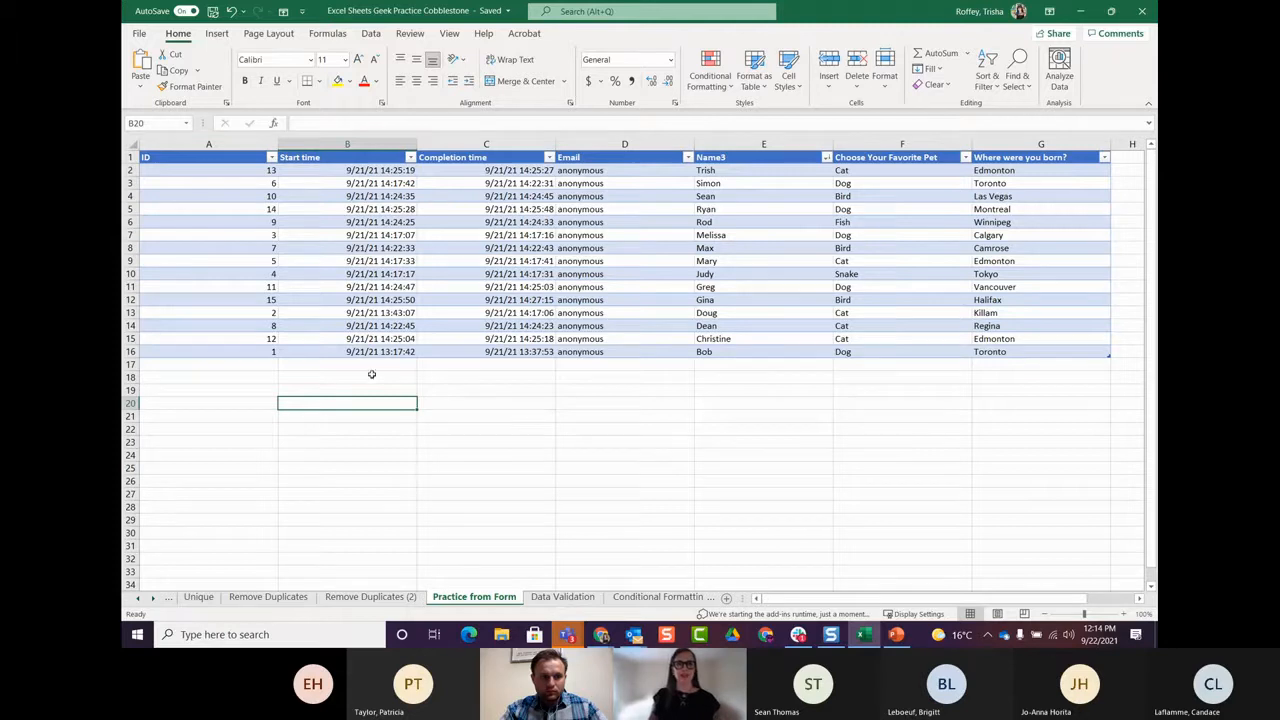
Step: Sort the table by ID from smallest to largest, and re-sort it by "Where were you born?" from A to Z
left_click(271, 157)
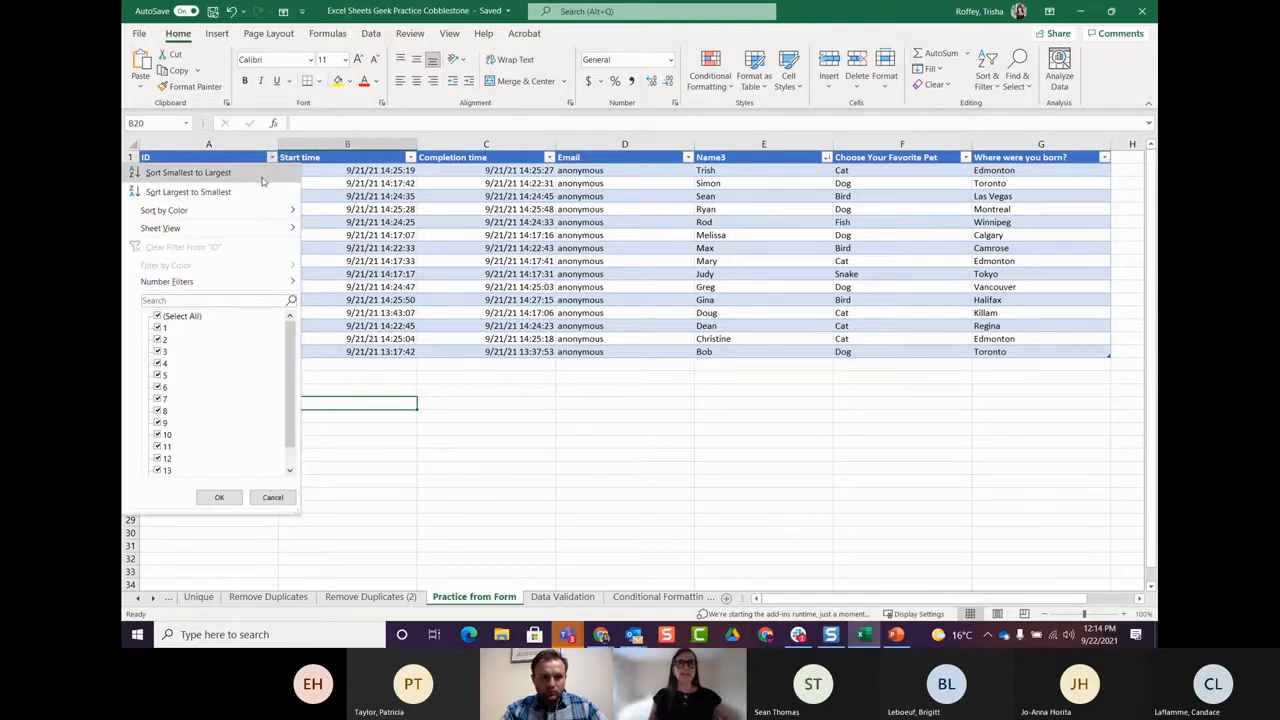
left_click(263, 175)
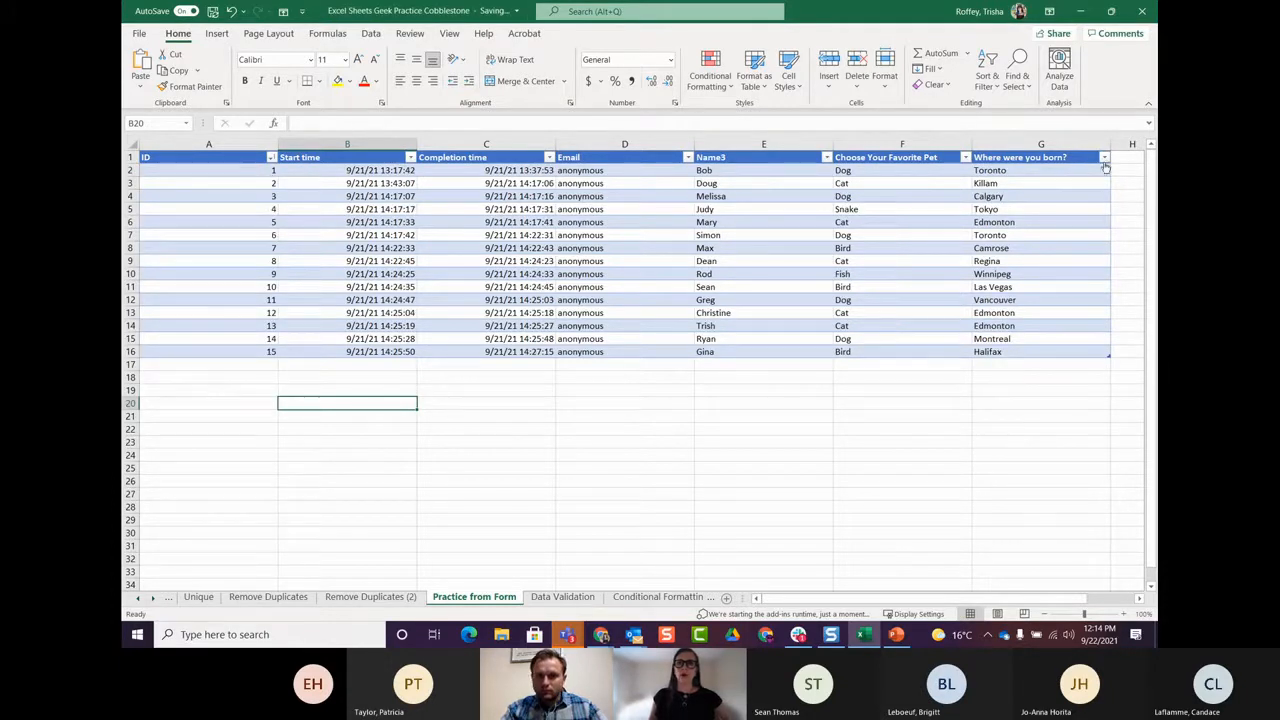
left_click(1103, 158)
left_click(1085, 172)
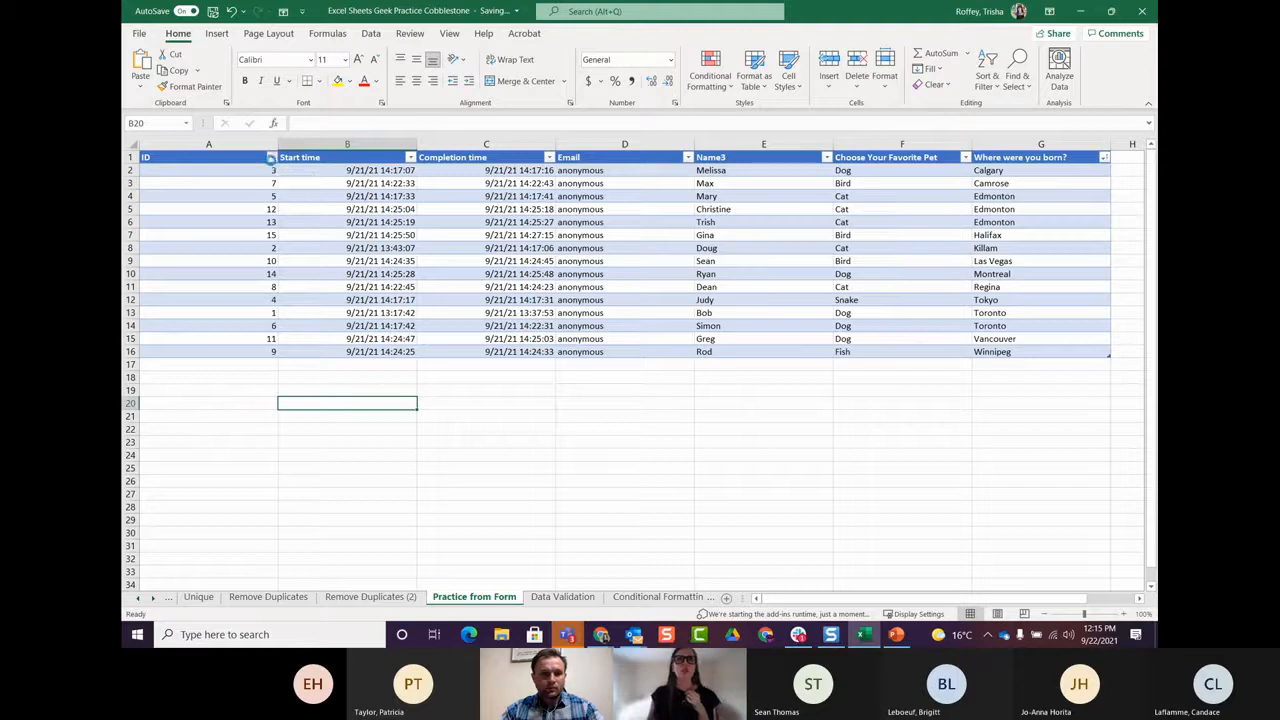
Step: Restore the table's original row order by sorting the ID column from smallest to largest
left_click(271, 158)
left_click(240, 172)
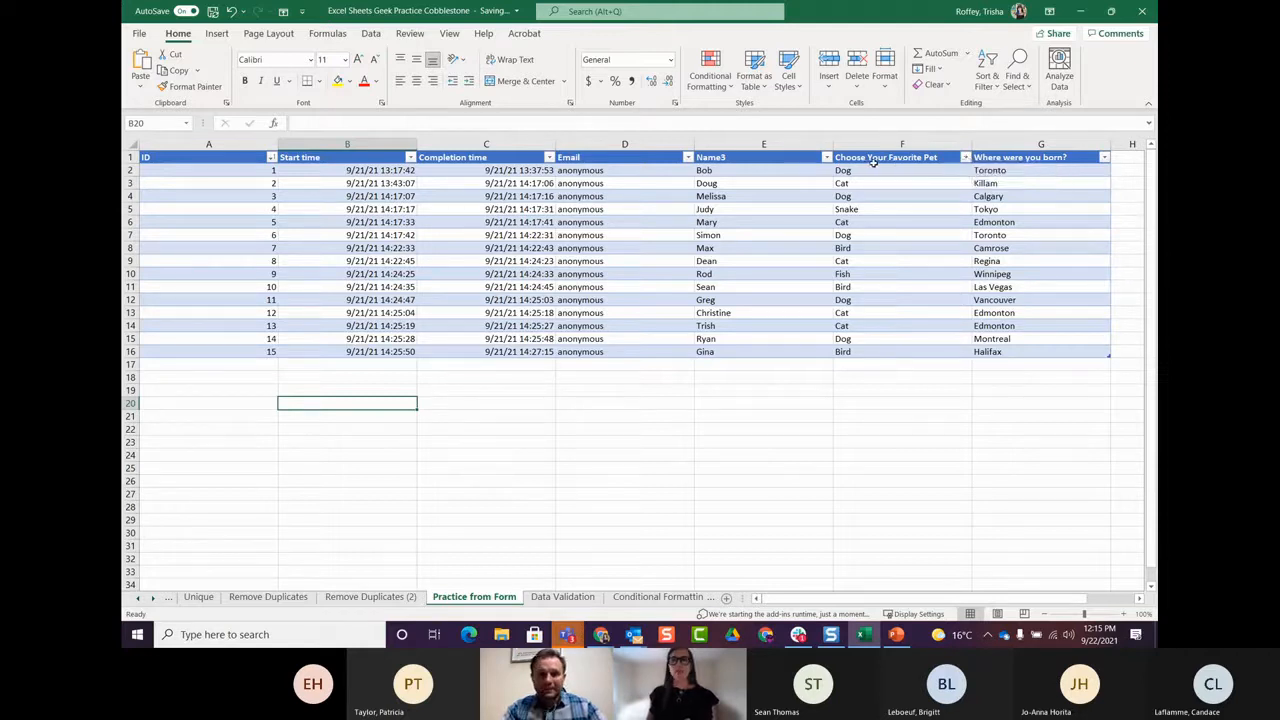
Step: Filter the Choose Your Favorite Pet column of the form responses table to show only Cat
left_click(965, 158)
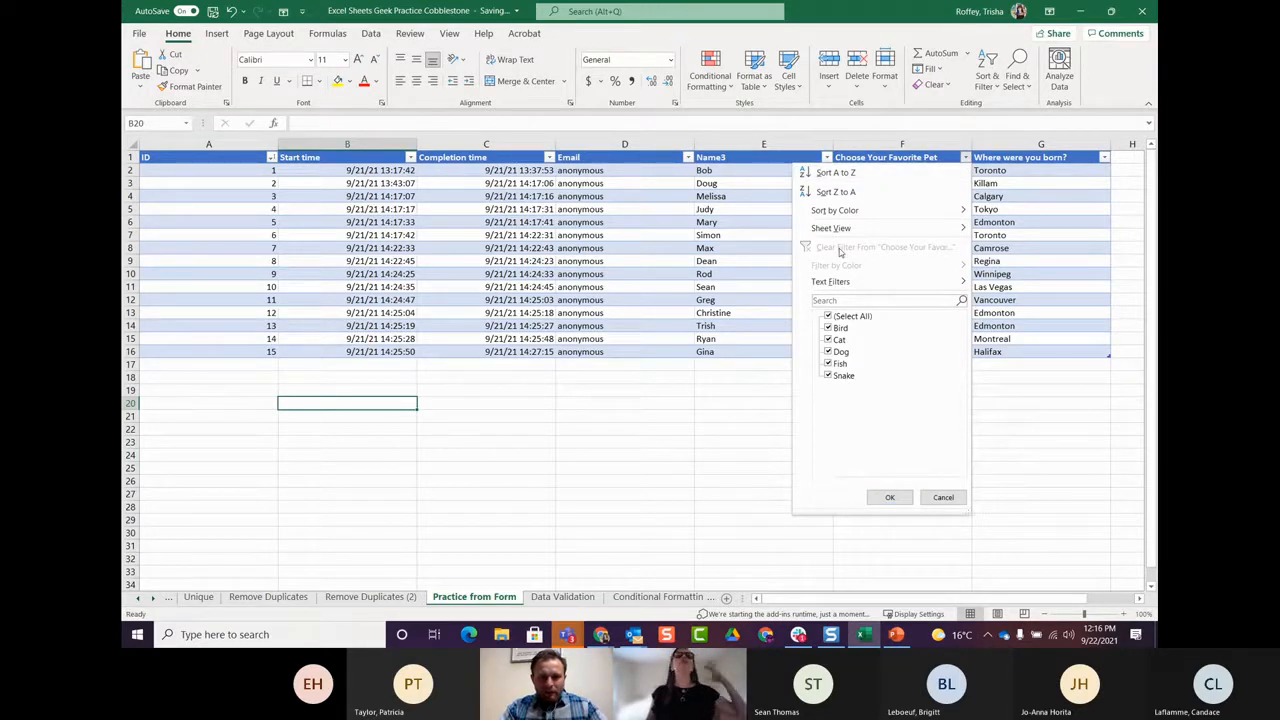
left_click(830, 378)
left_click(828, 328)
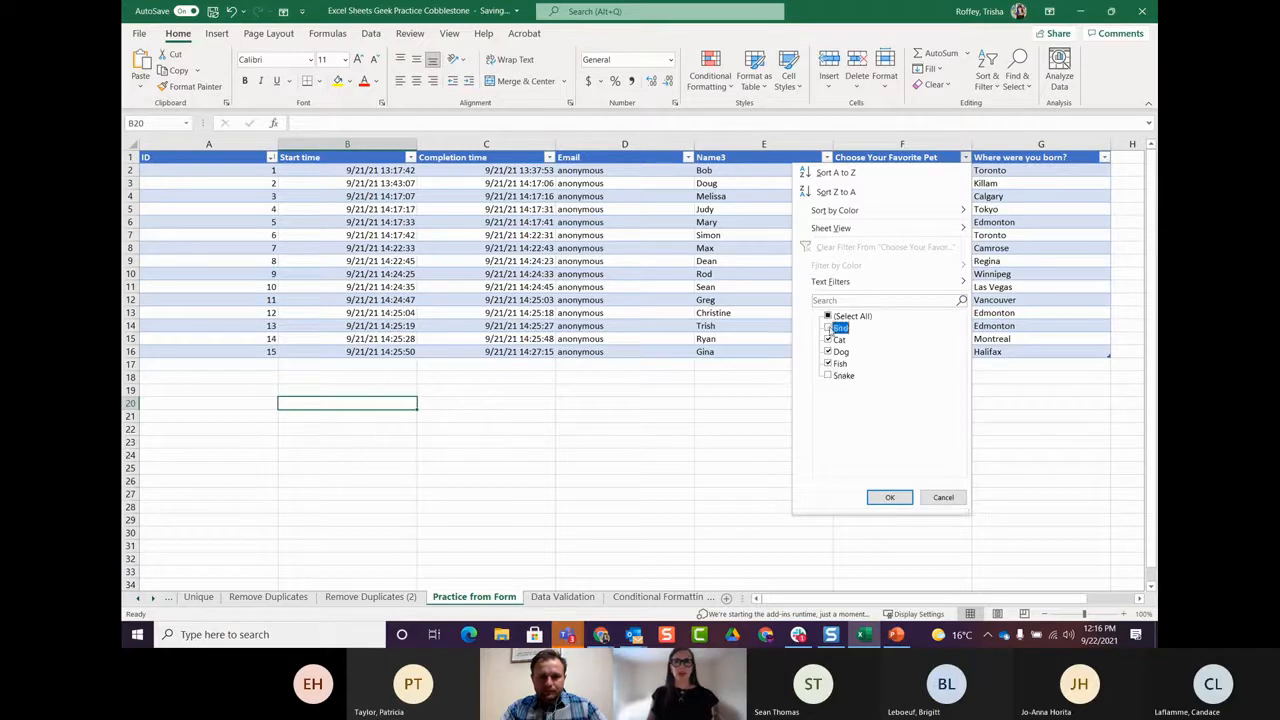
left_click(828, 364)
left_click(828, 352)
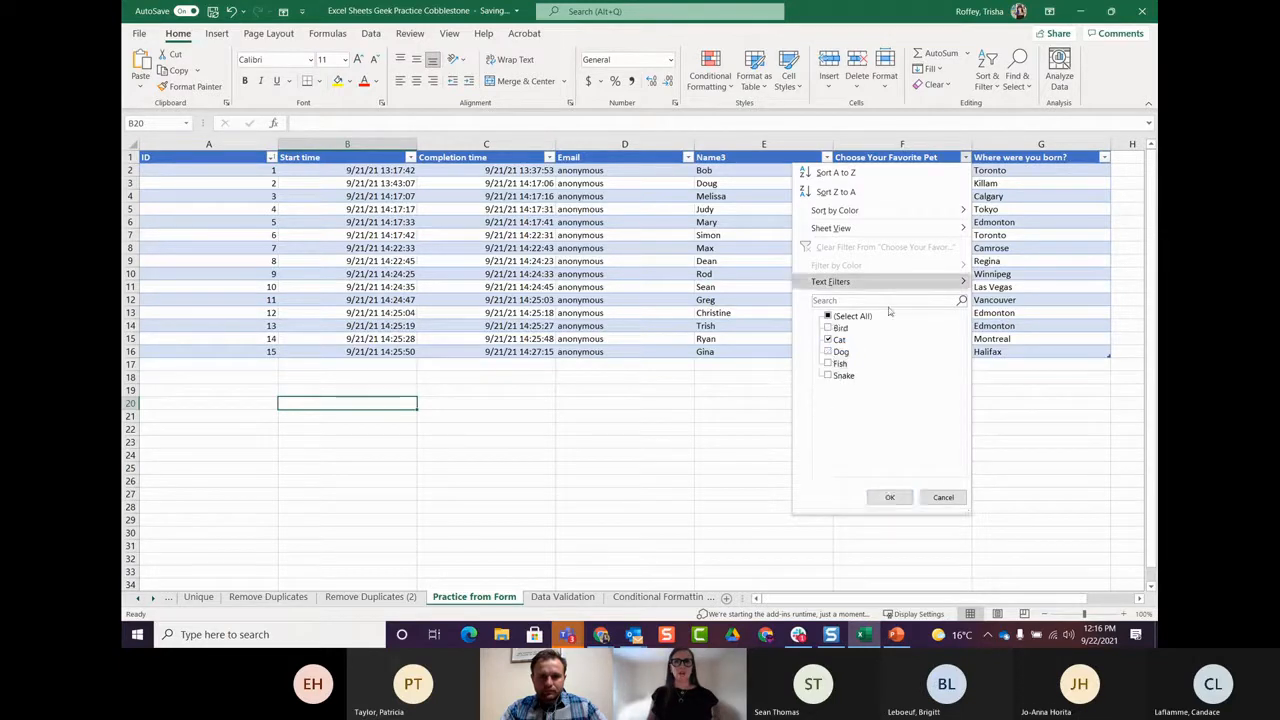
left_click(886, 499)
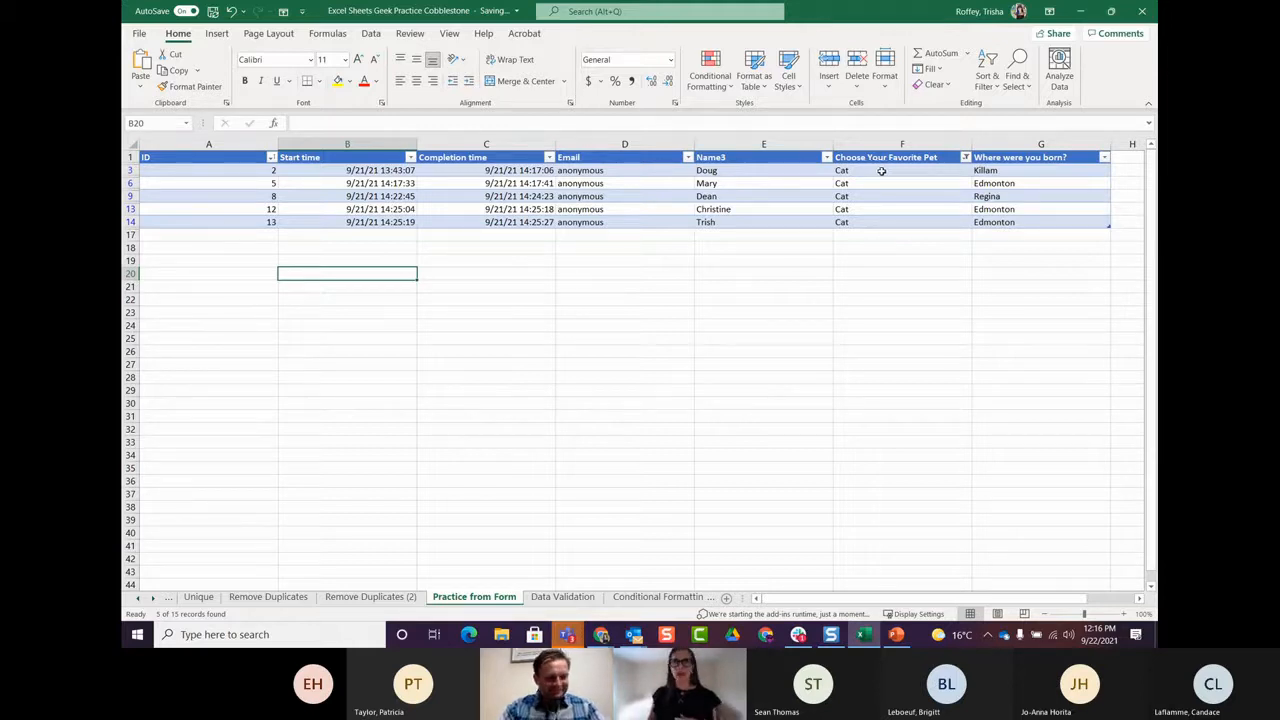
Step: Reset the Choose Your Favorite Pet filter by selecting all pets again
left_click(965, 158)
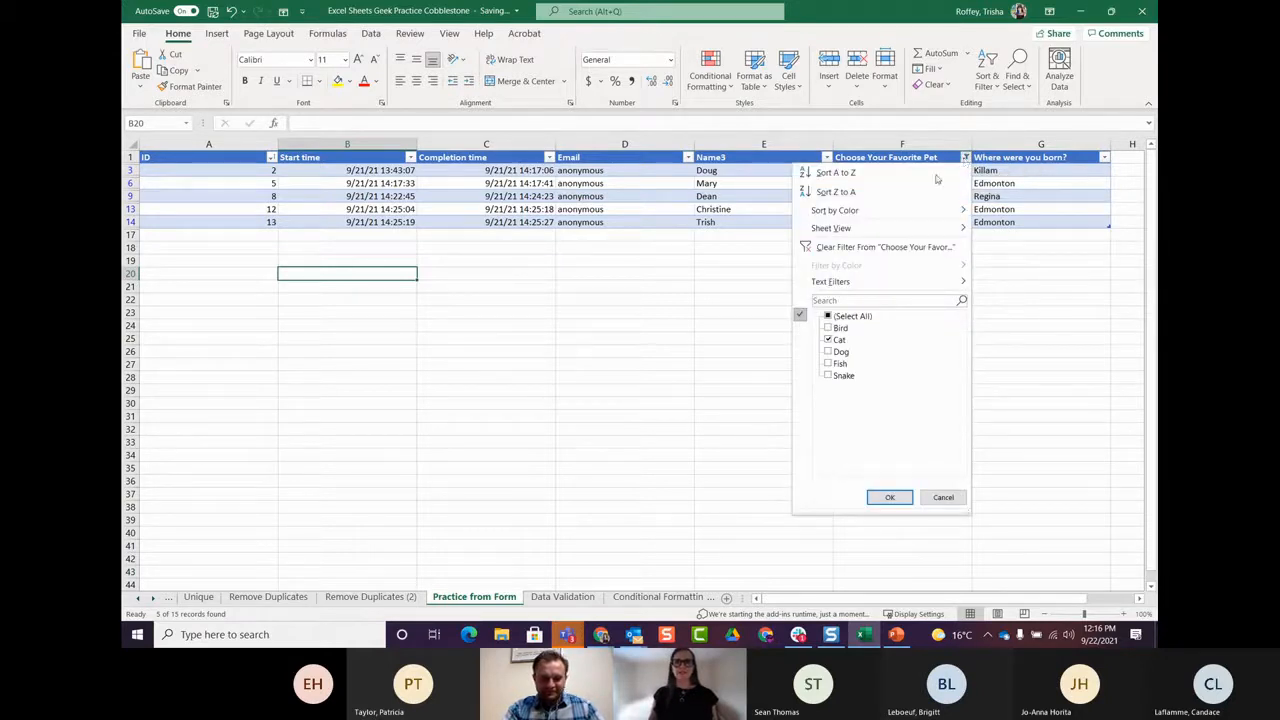
left_click(827, 316)
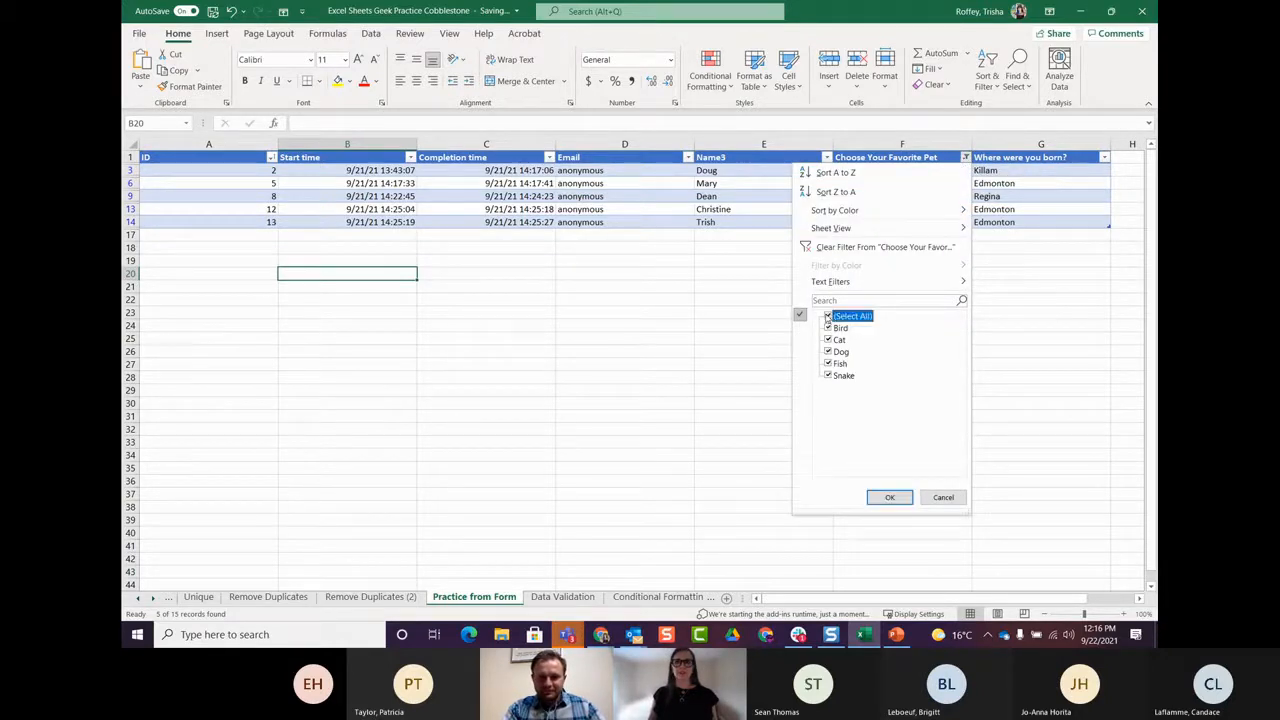
left_click(877, 497)
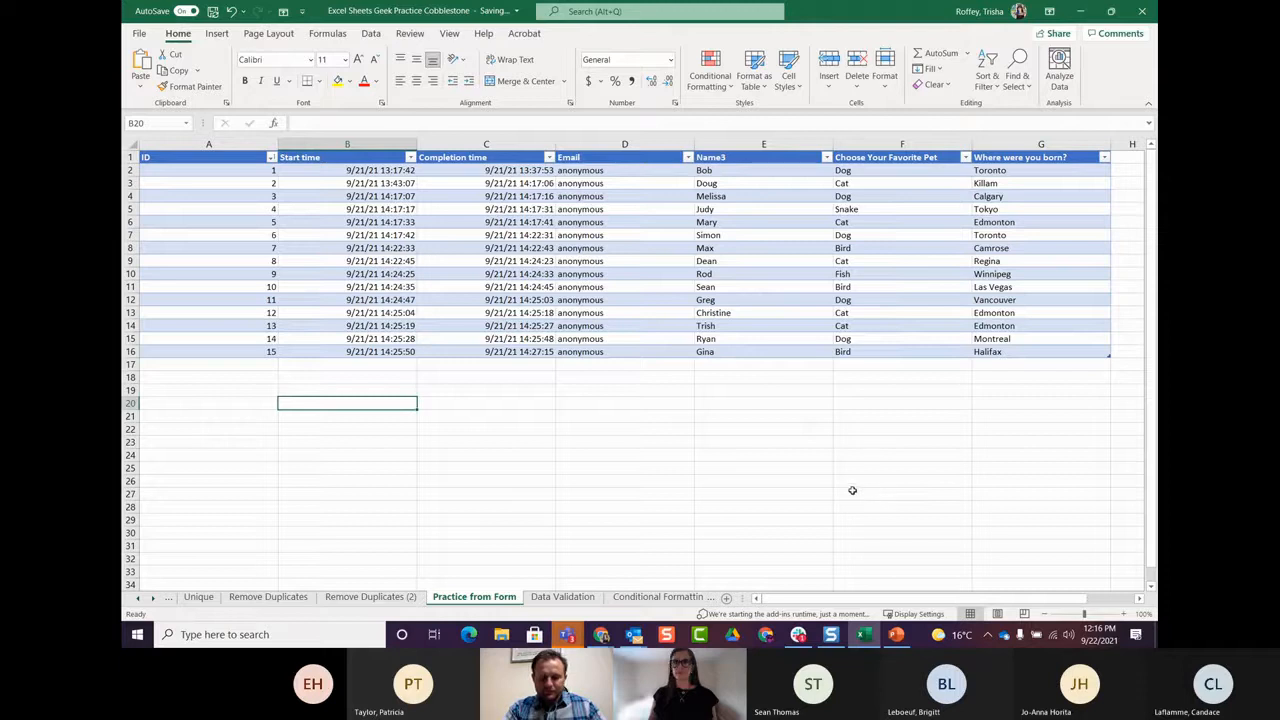
Step: Filter the Choose Your Favorite Pet column to show only Bird, after checking the filter choices for "Where were you born?"
left_click(1022, 160)
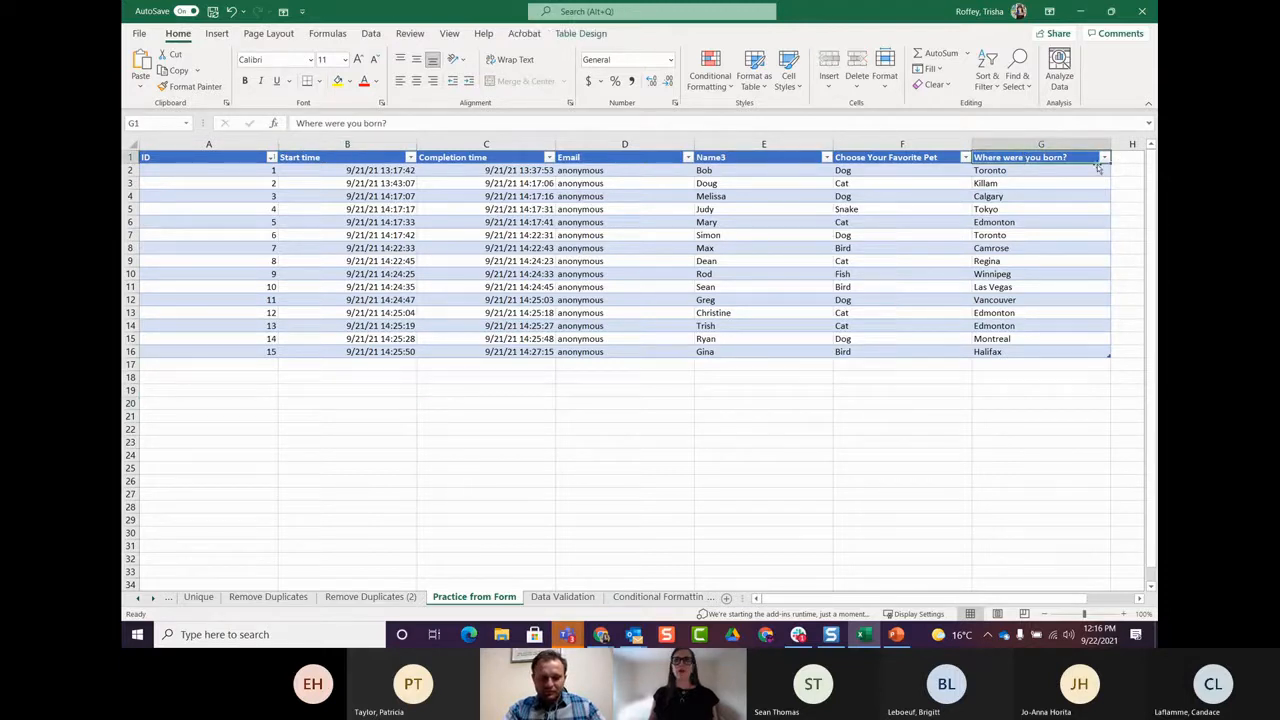
left_click(1104, 158)
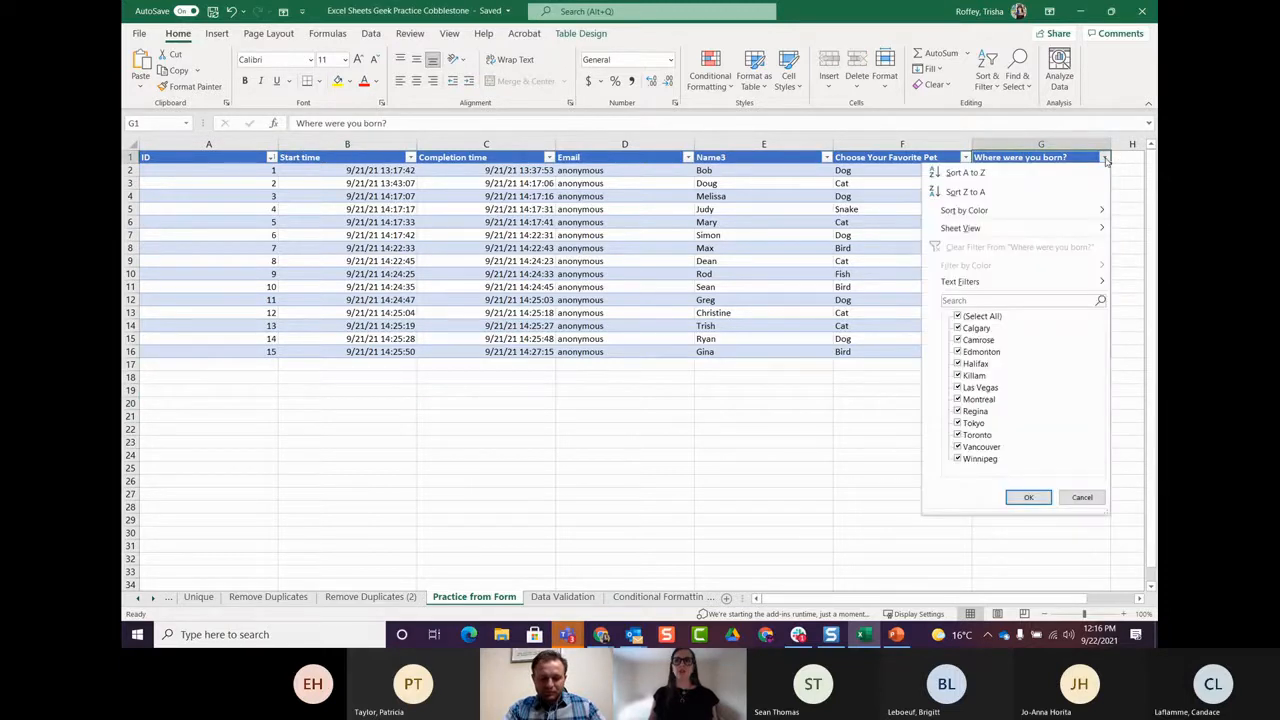
left_click(852, 399)
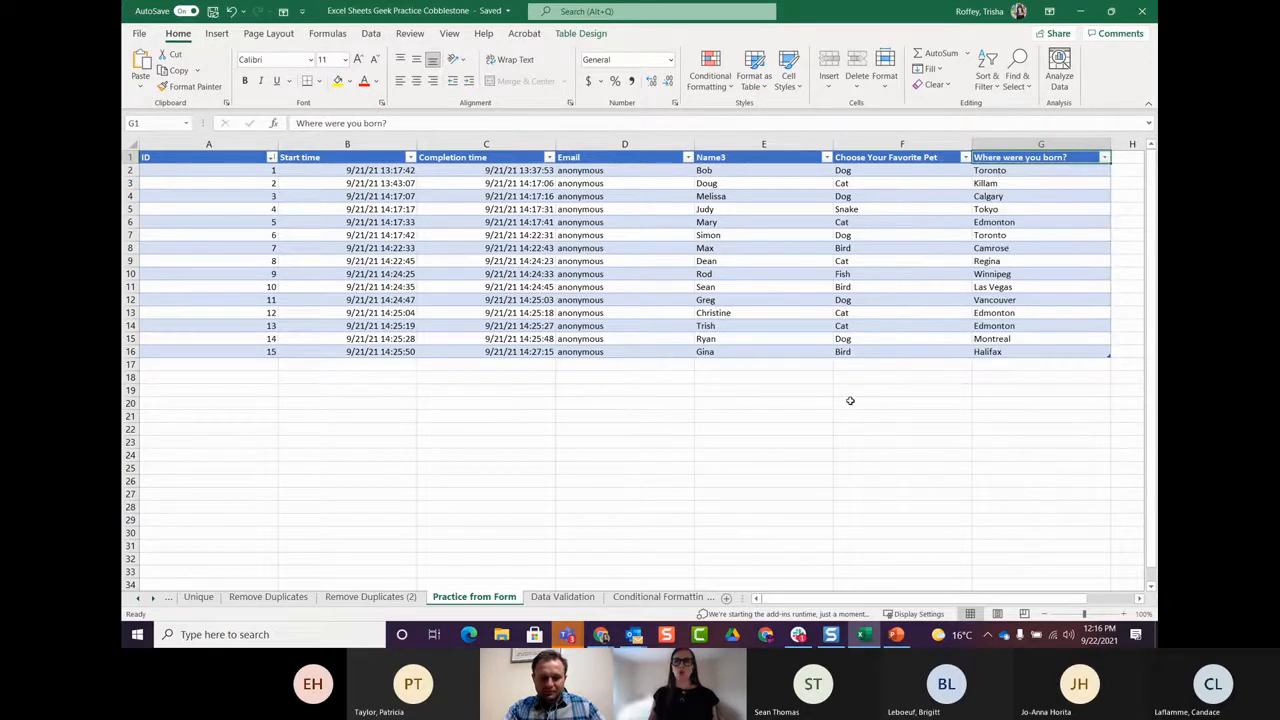
left_click(965, 158)
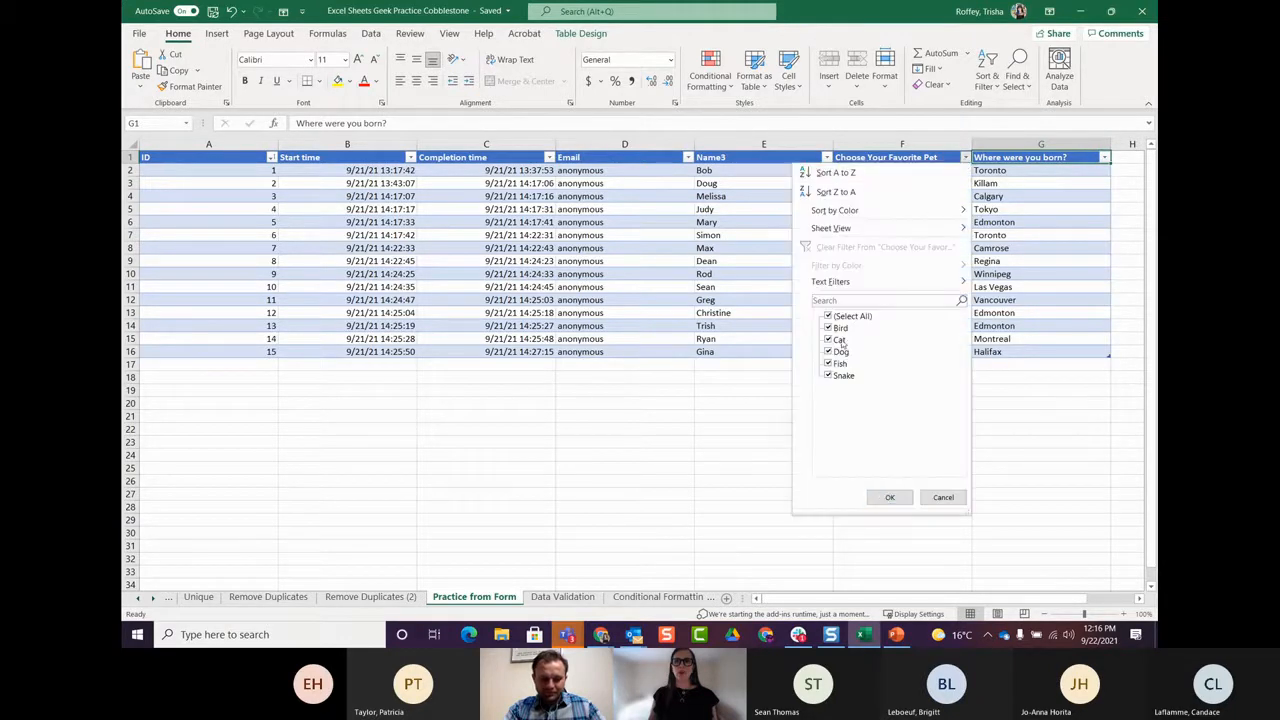
left_click(829, 316)
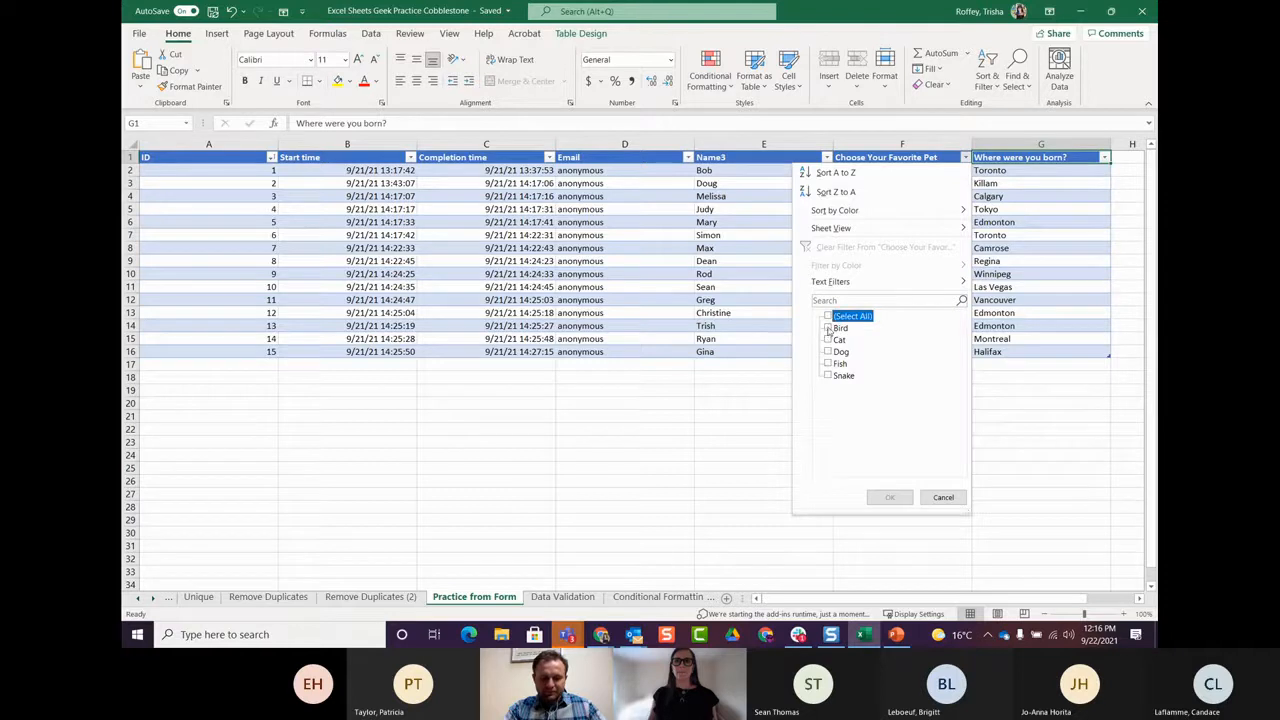
left_click(828, 328)
left_click(888, 499)
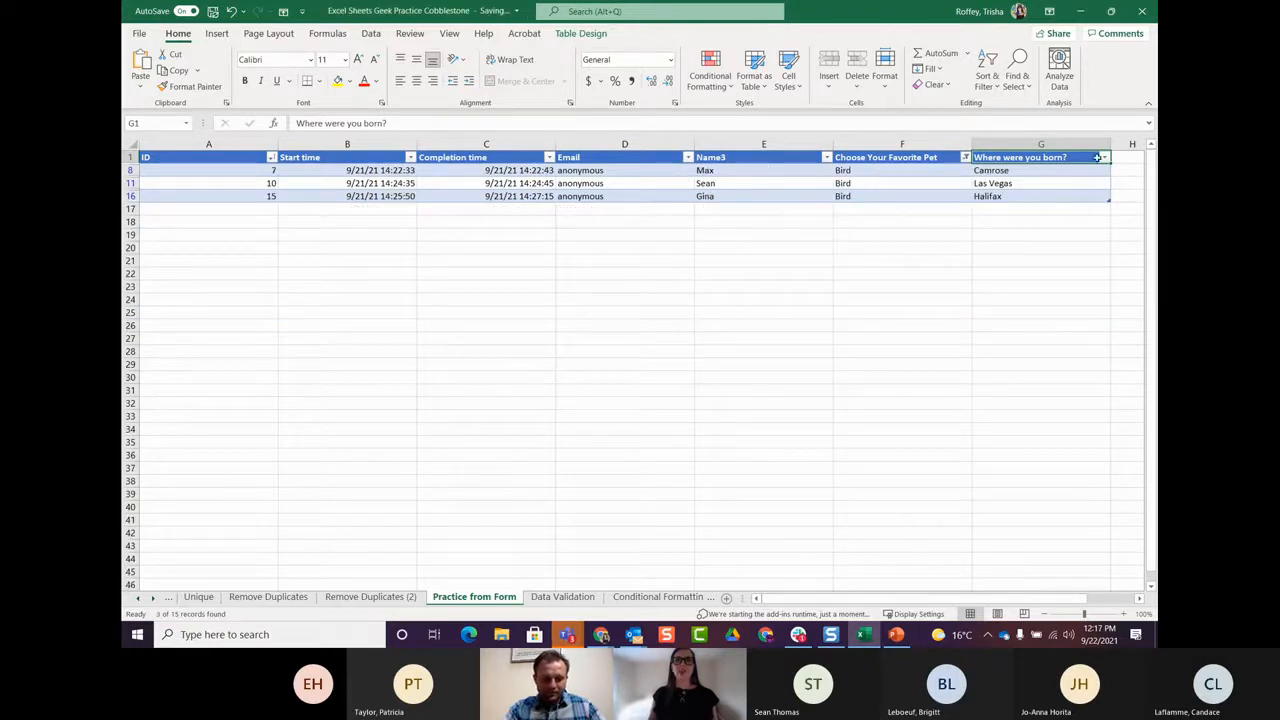
Step: Sort the Bird rows by the "Where were you born?" column from A to Z
left_click(1104, 158)
left_click(1074, 172)
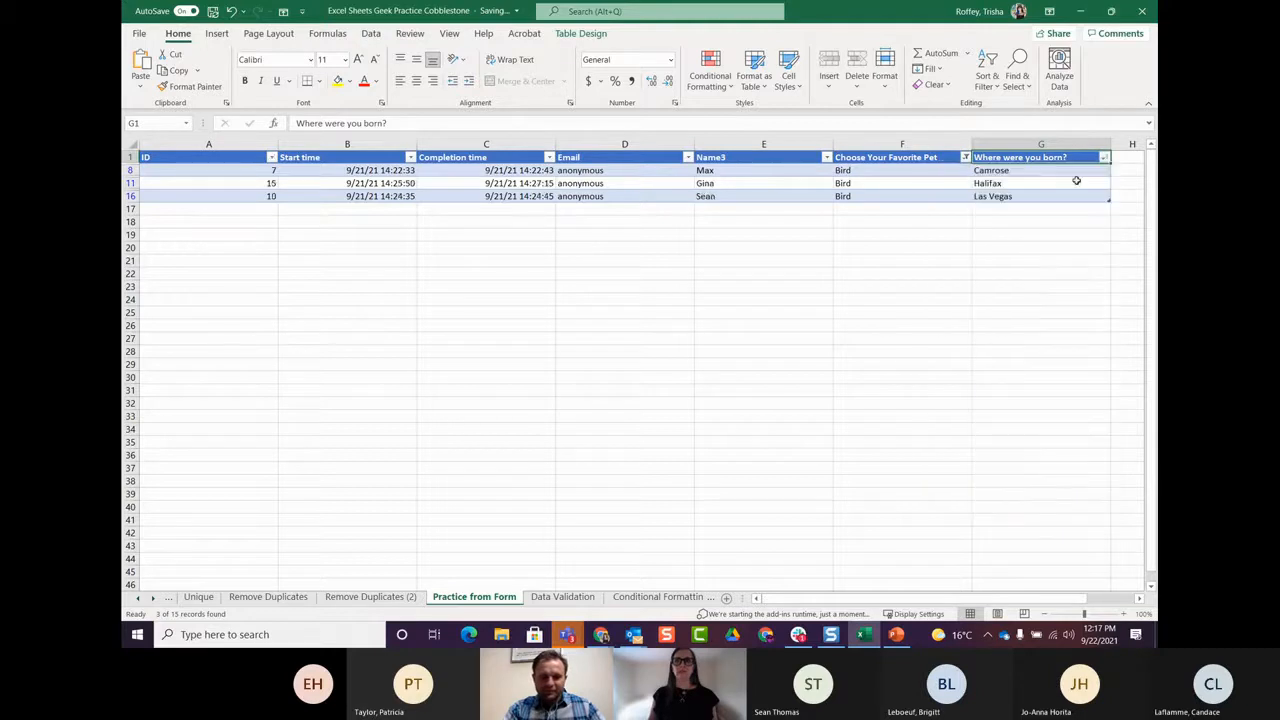
left_click(858, 346)
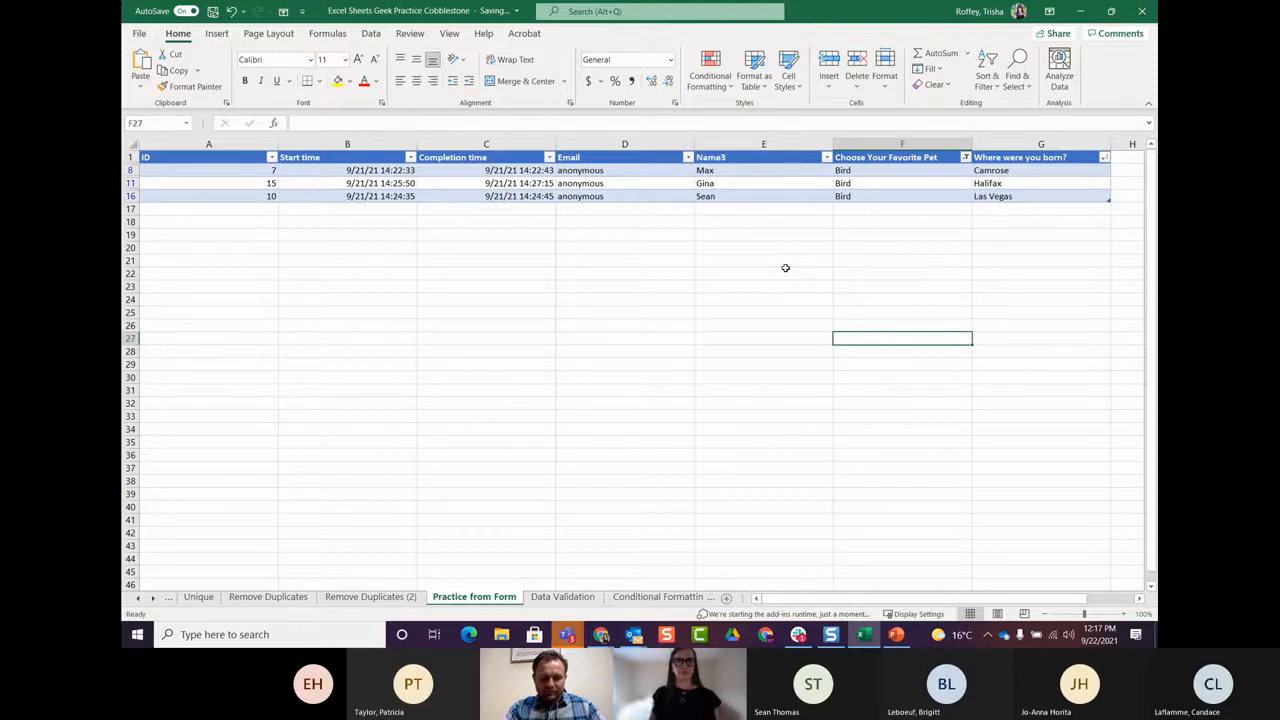
Step: Create a temporary sheet view of the Bird rows and exit it without keeping the view
left_click(452, 34)
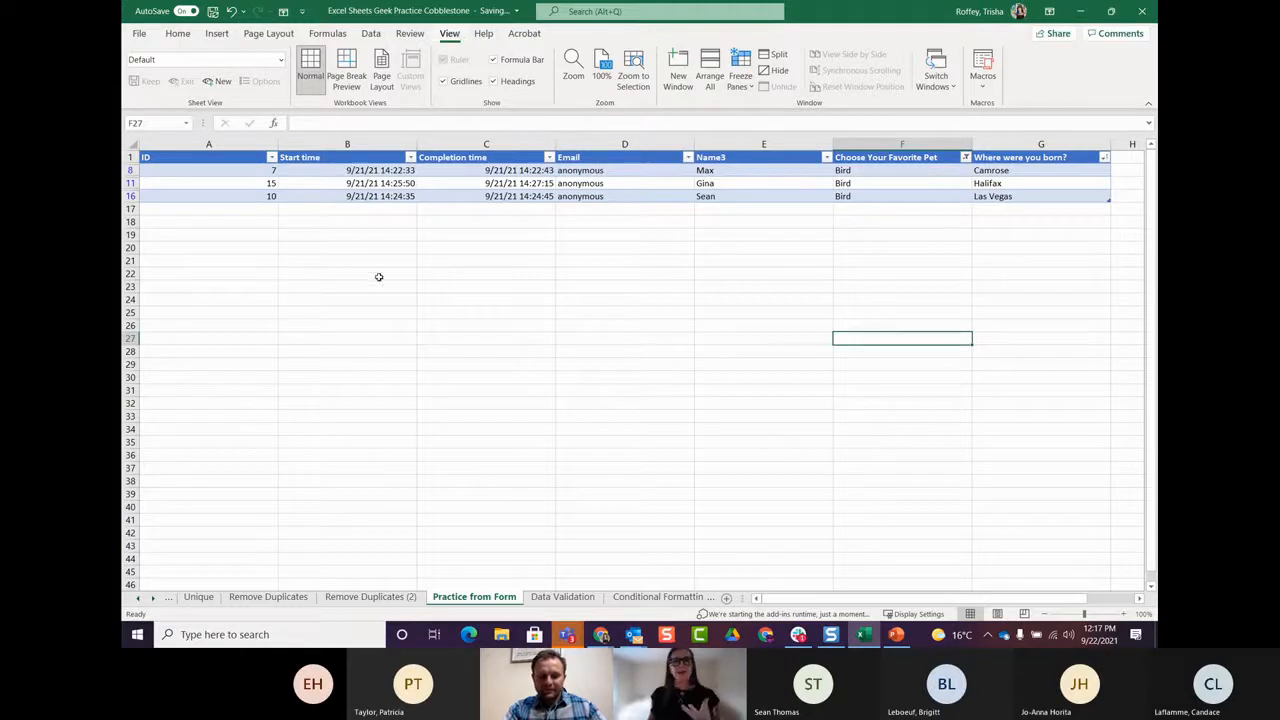
left_click(214, 83)
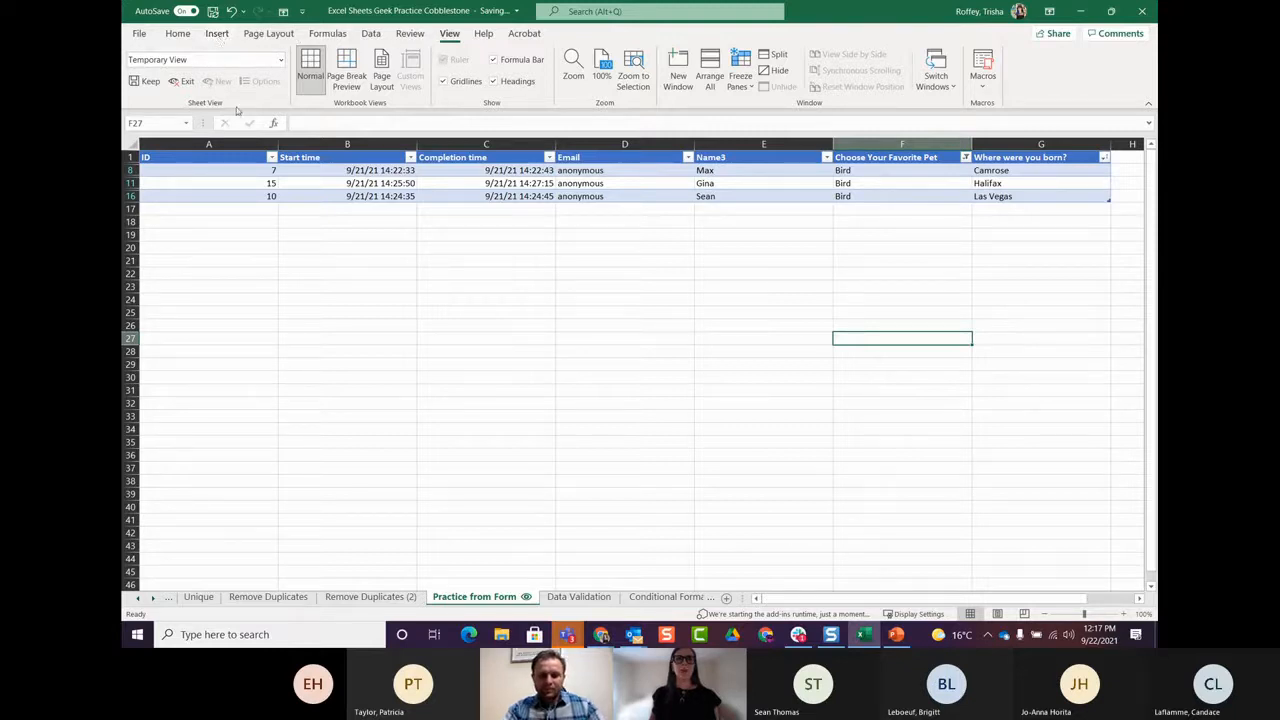
left_click(181, 81)
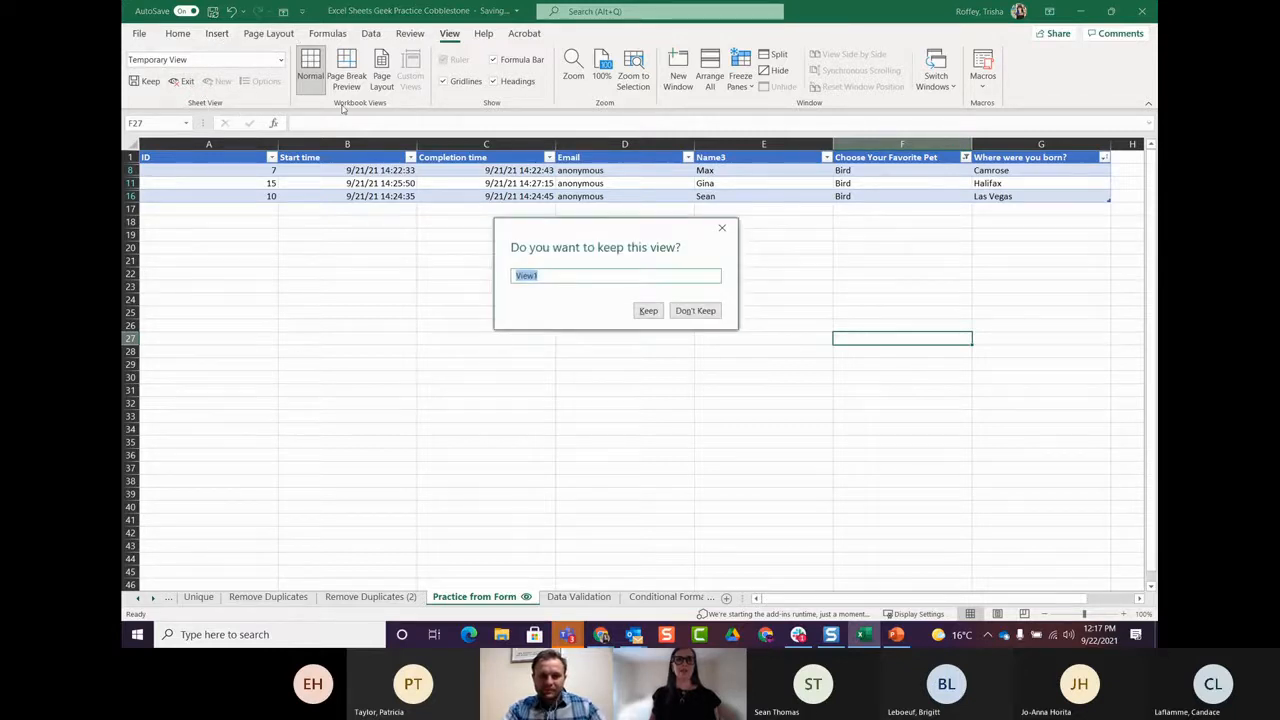
left_click(695, 310)
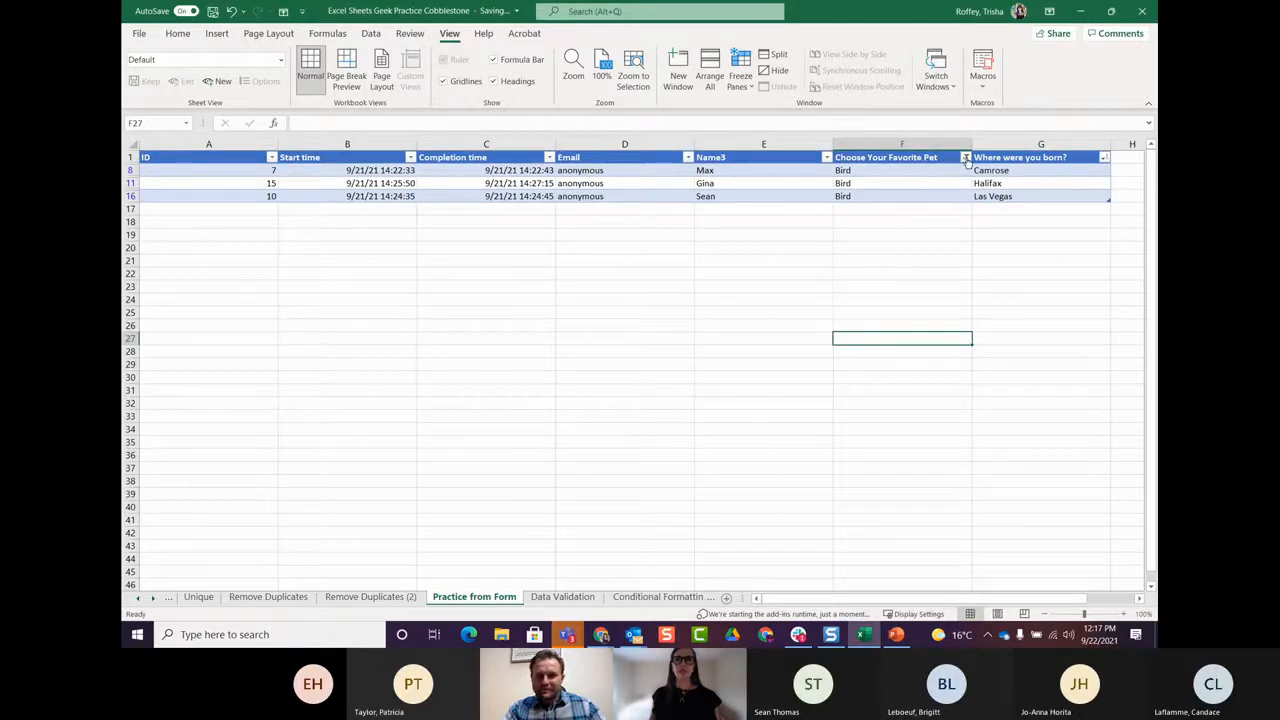
Step: Show all pets again in the Choose Your Favorite Pet column by selecting every filter value
left_click(966, 158)
left_click(828, 316)
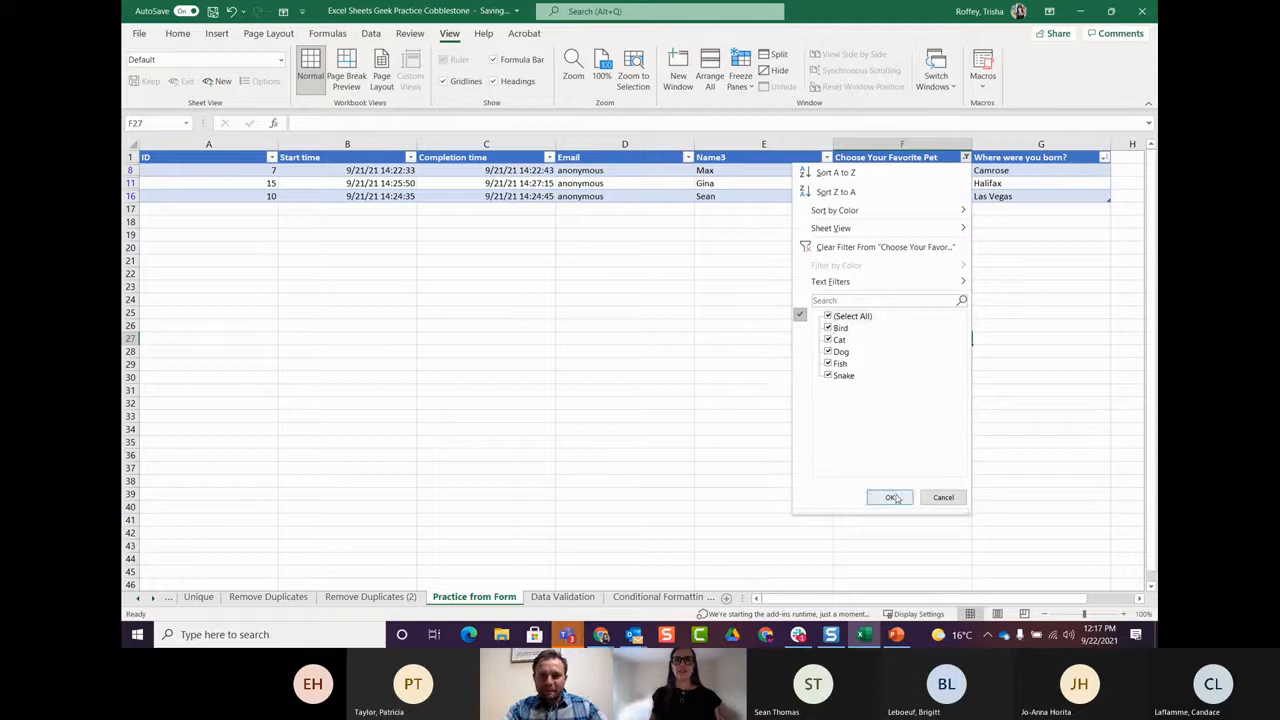
left_click(895, 498)
left_click(714, 443)
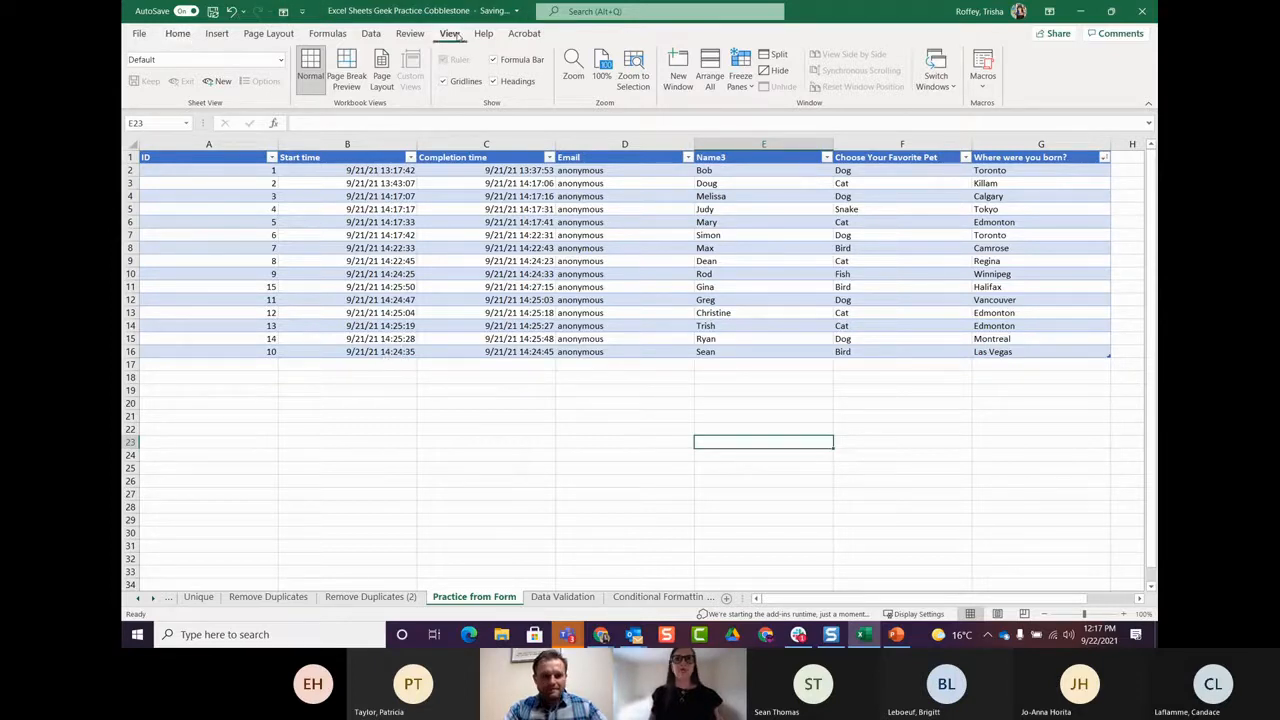
Step: Create a new temporary sheet view and filter its Choose Your Favorite Pet column to show only Cat
left_click(218, 82)
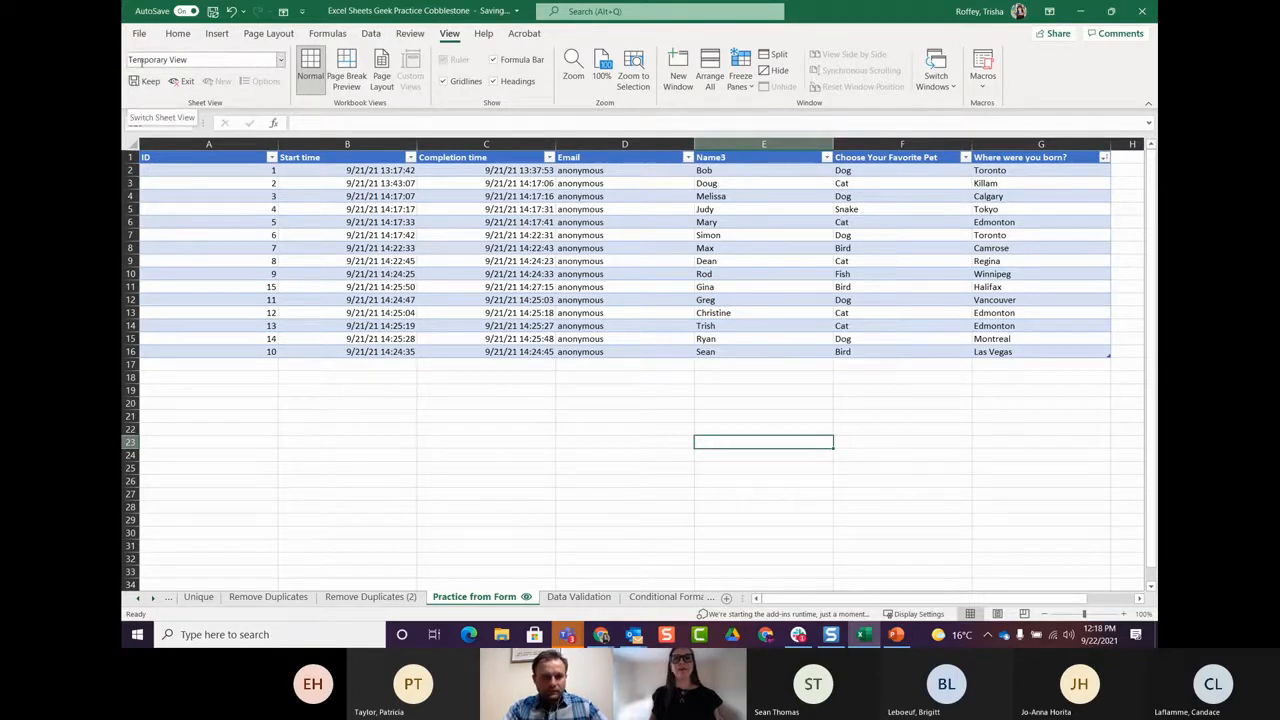
left_click(964, 158)
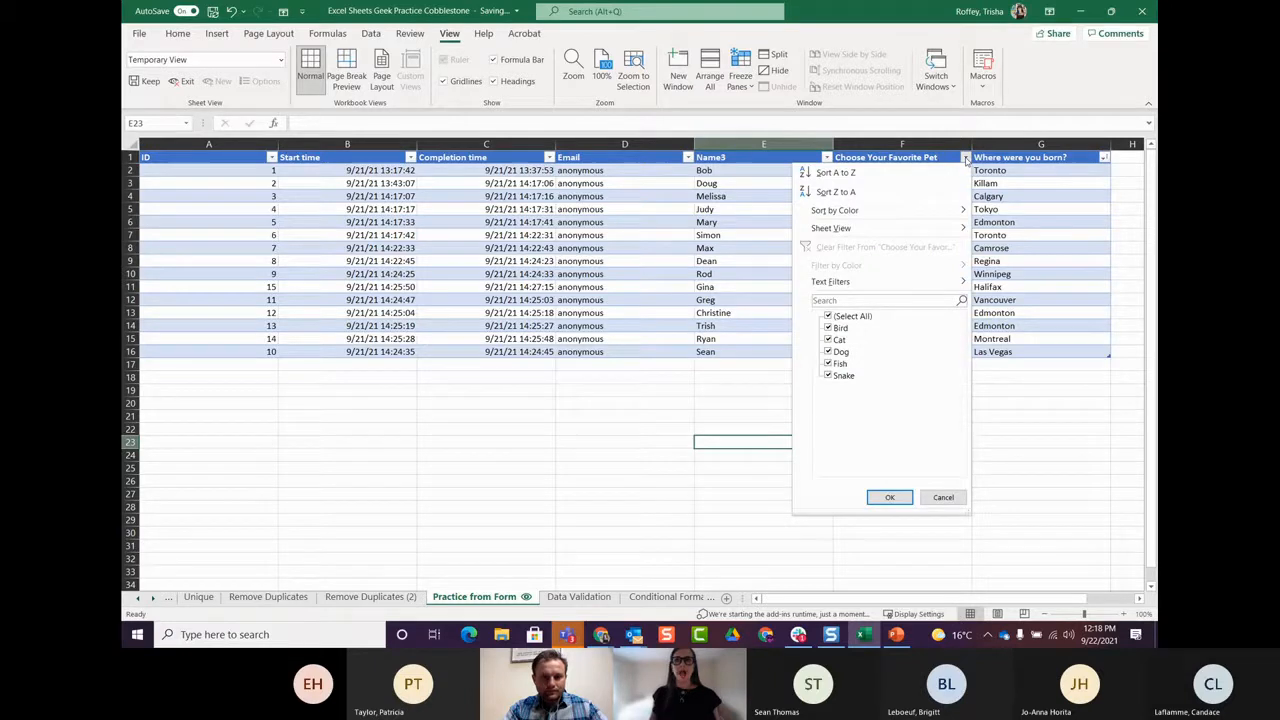
left_click(828, 316)
left_click(828, 340)
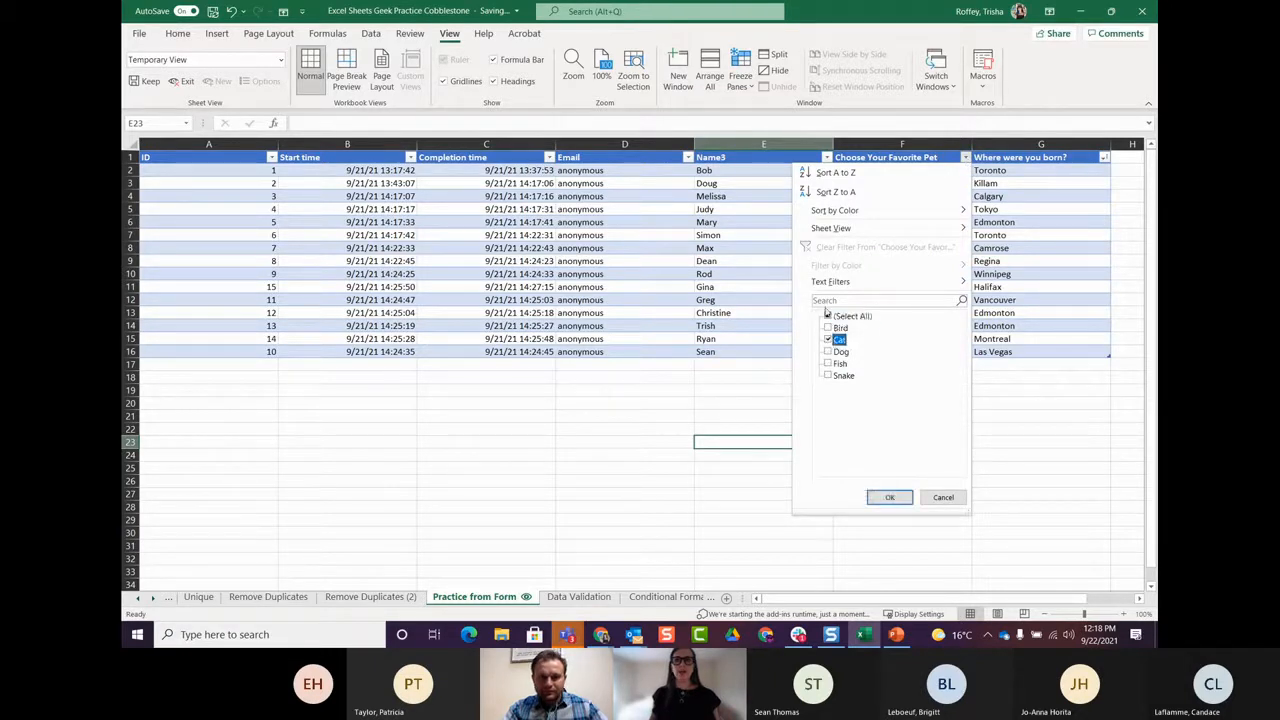
left_click(889, 497)
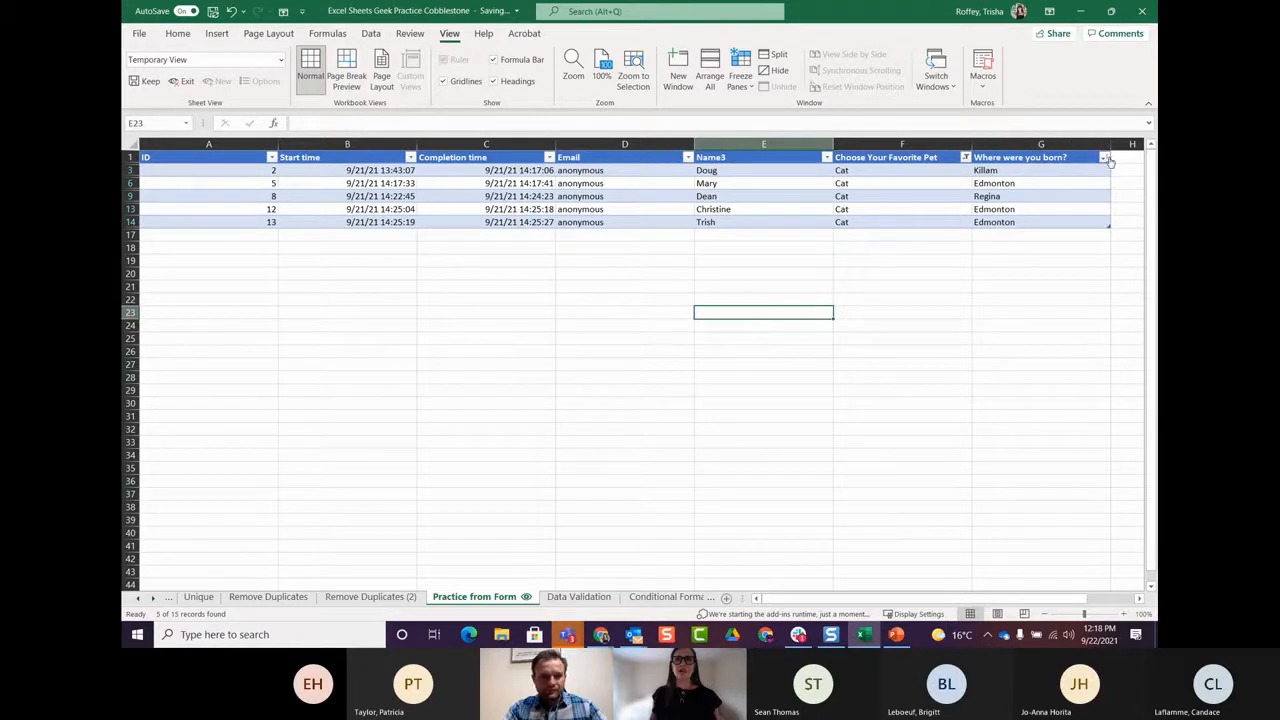
Step: Sort the Cat rows by "Where were you born?" from A to Z, and keep the temporary sheet view before exiting to the default one
left_click(1104, 158)
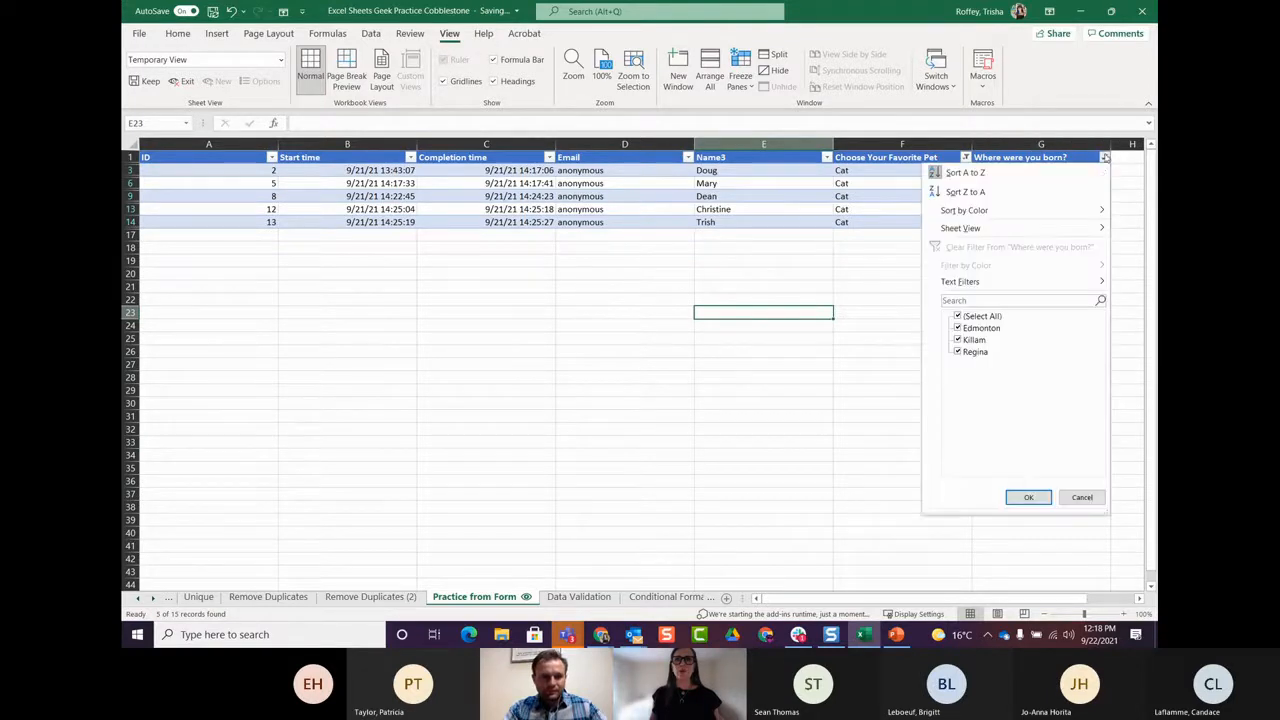
left_click(978, 173)
left_click(548, 323)
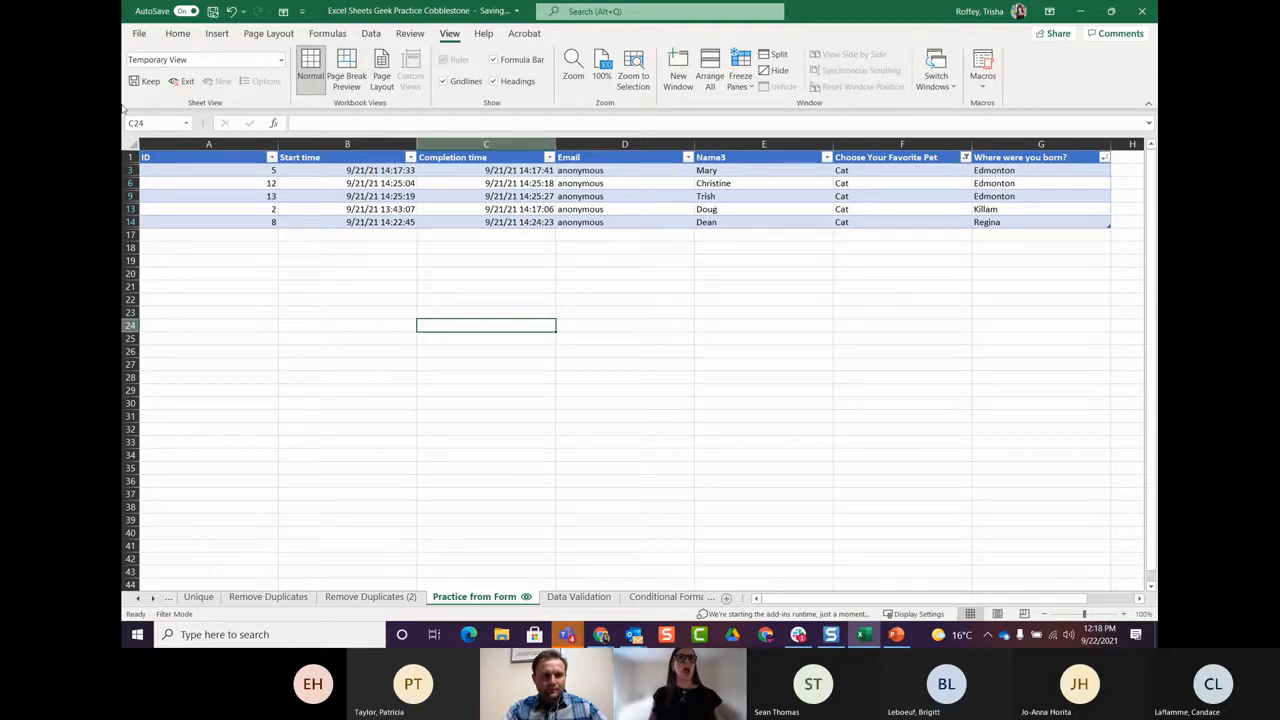
left_click(148, 82)
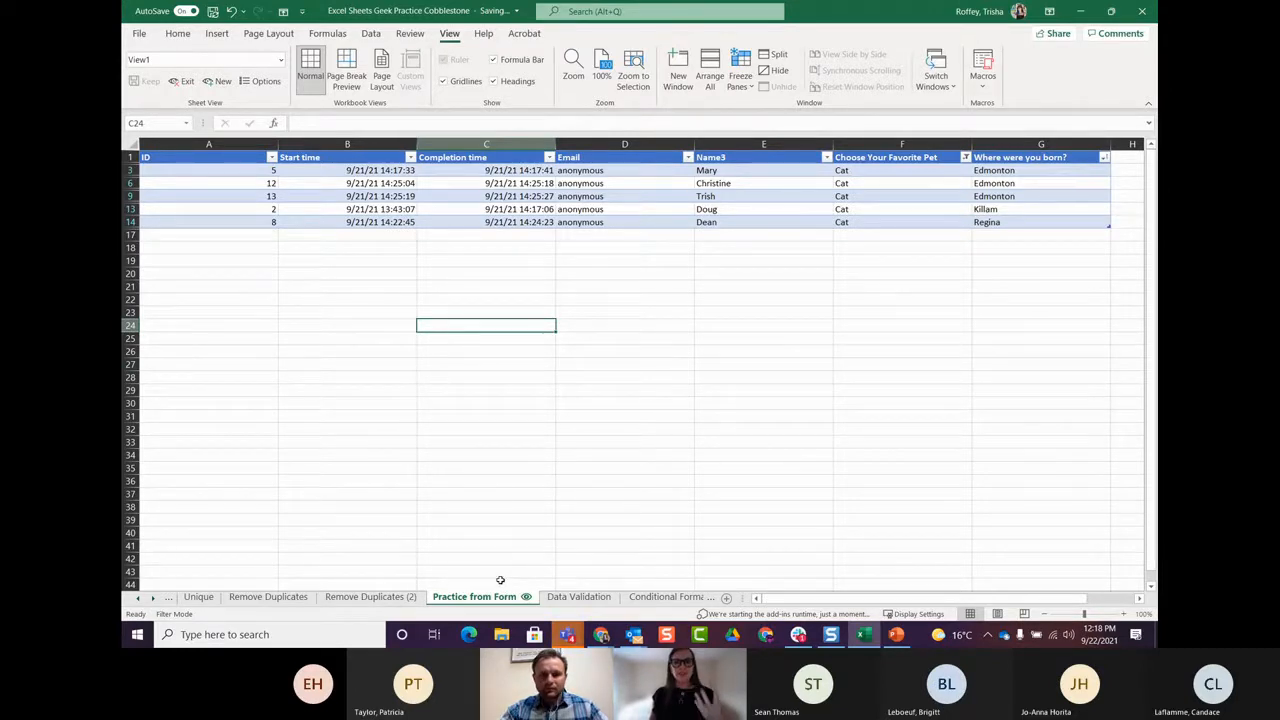
left_click(182, 82)
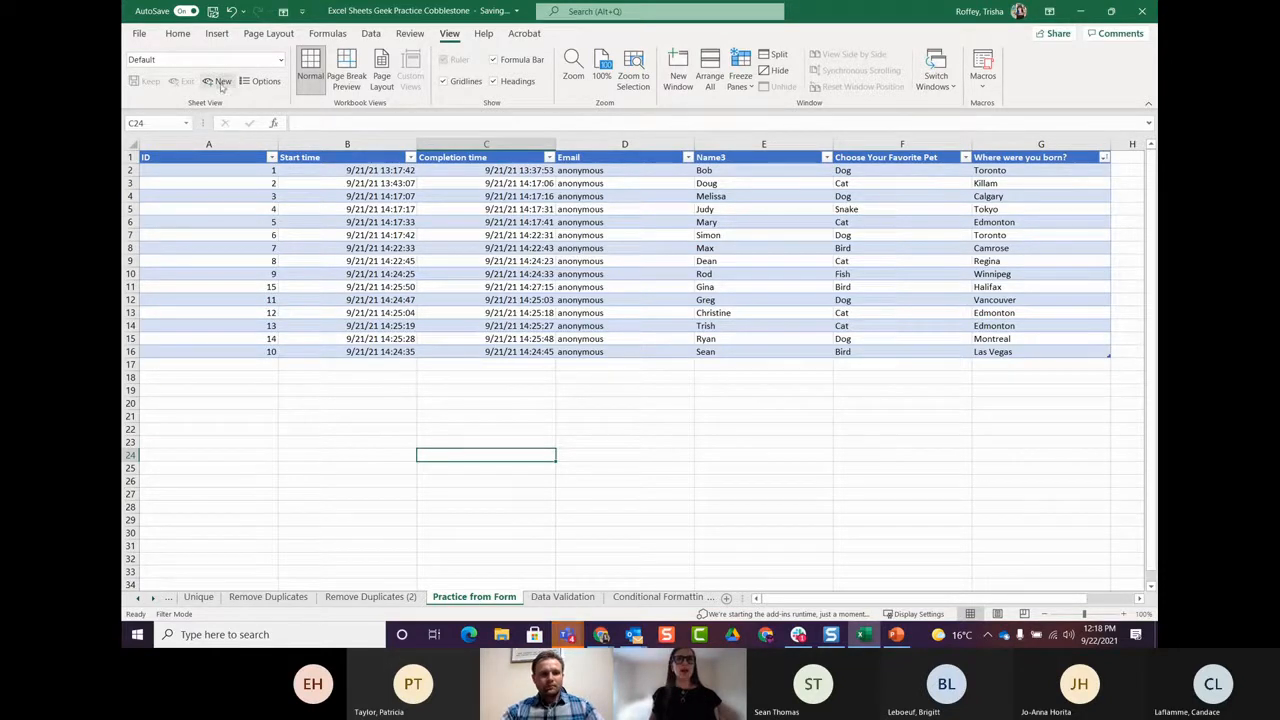
Step: Rename the saved sheet view as cats, and switch to it before exiting back to the default view
left_click(258, 82)
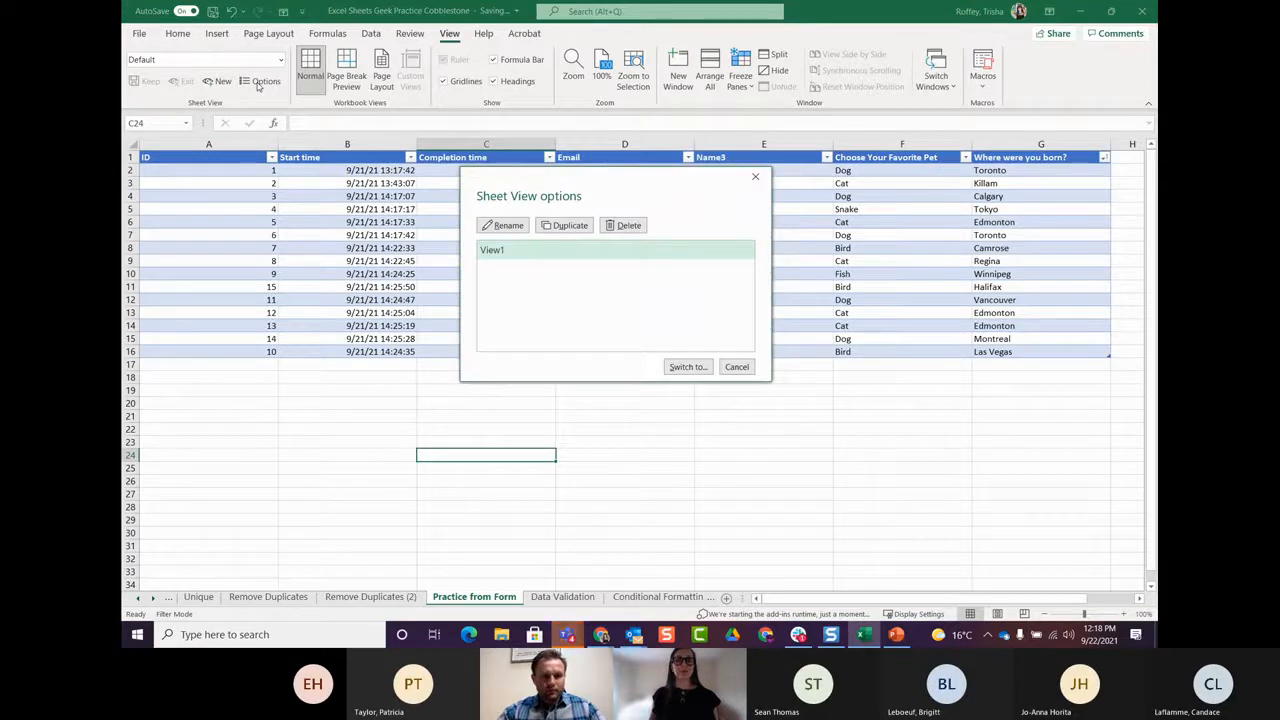
left_click(501, 230)
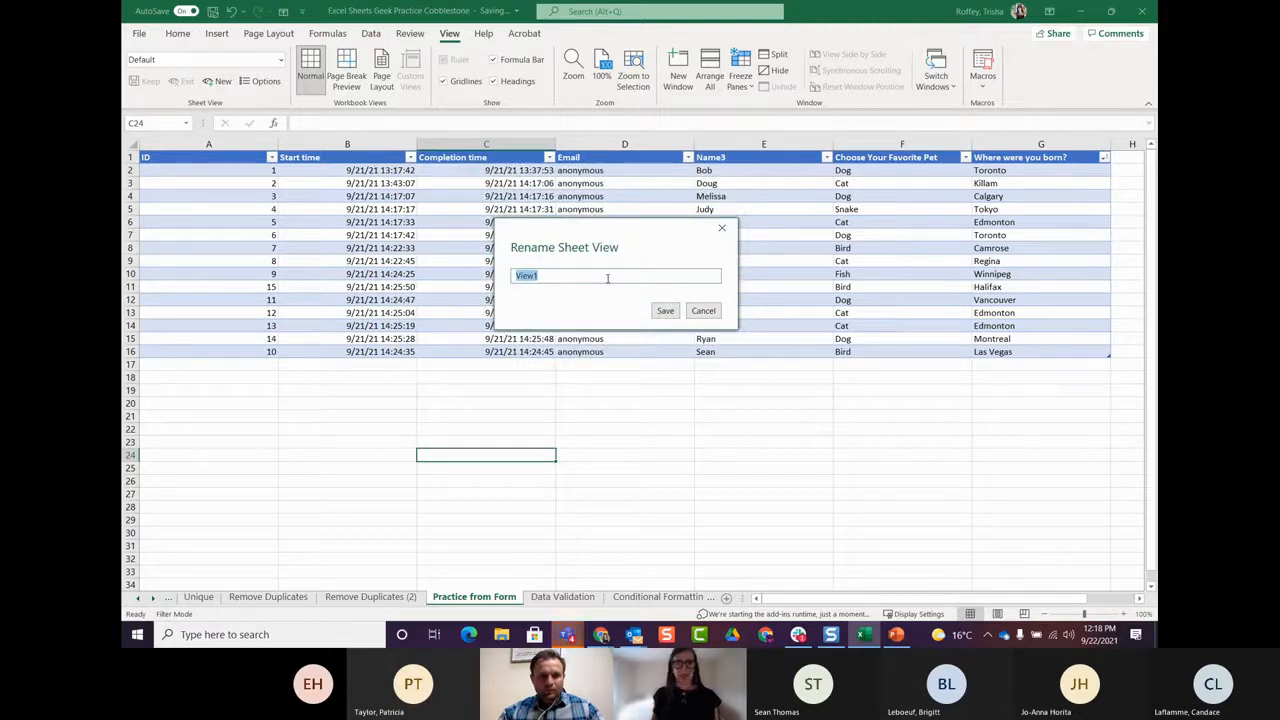
type("cats")
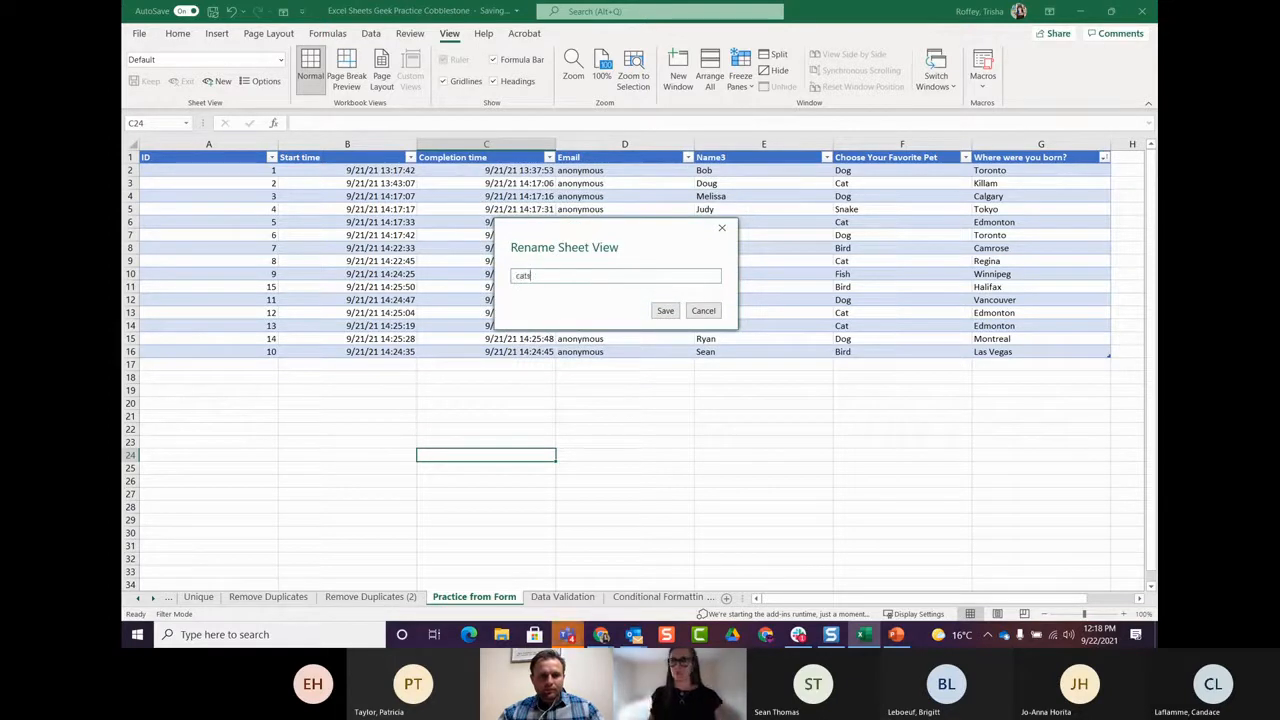
left_click(665, 310)
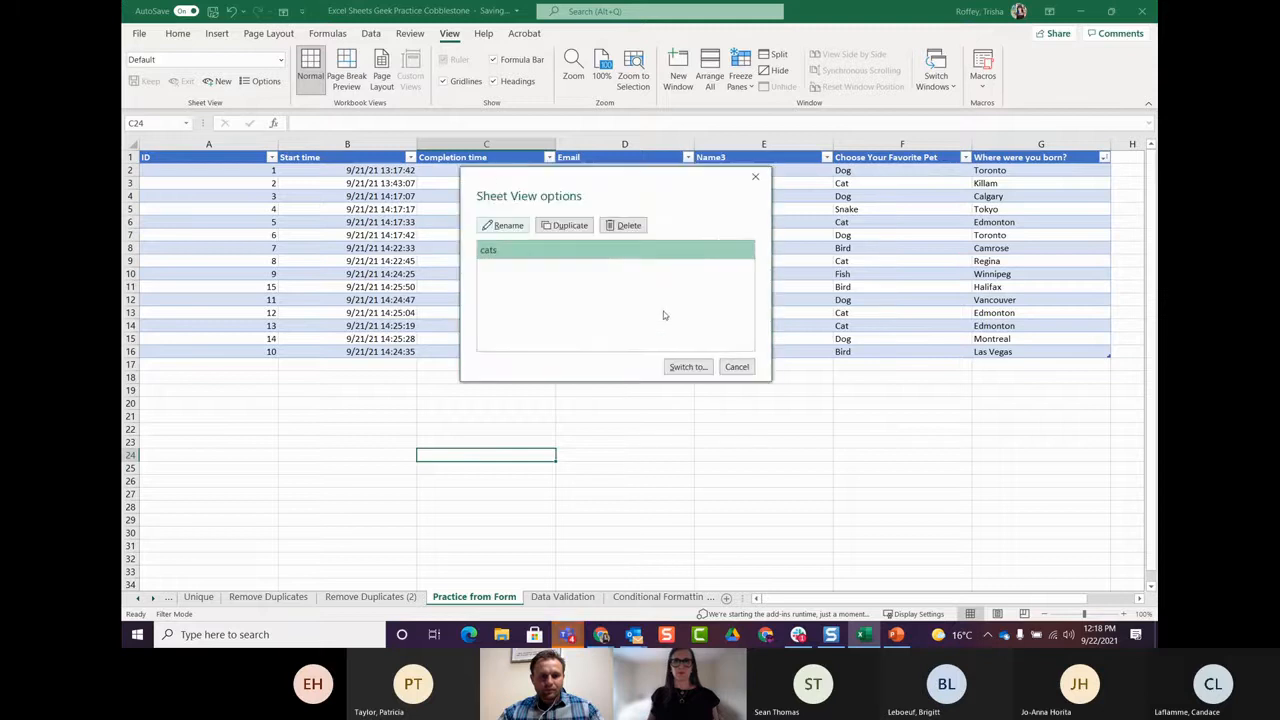
left_click(700, 366)
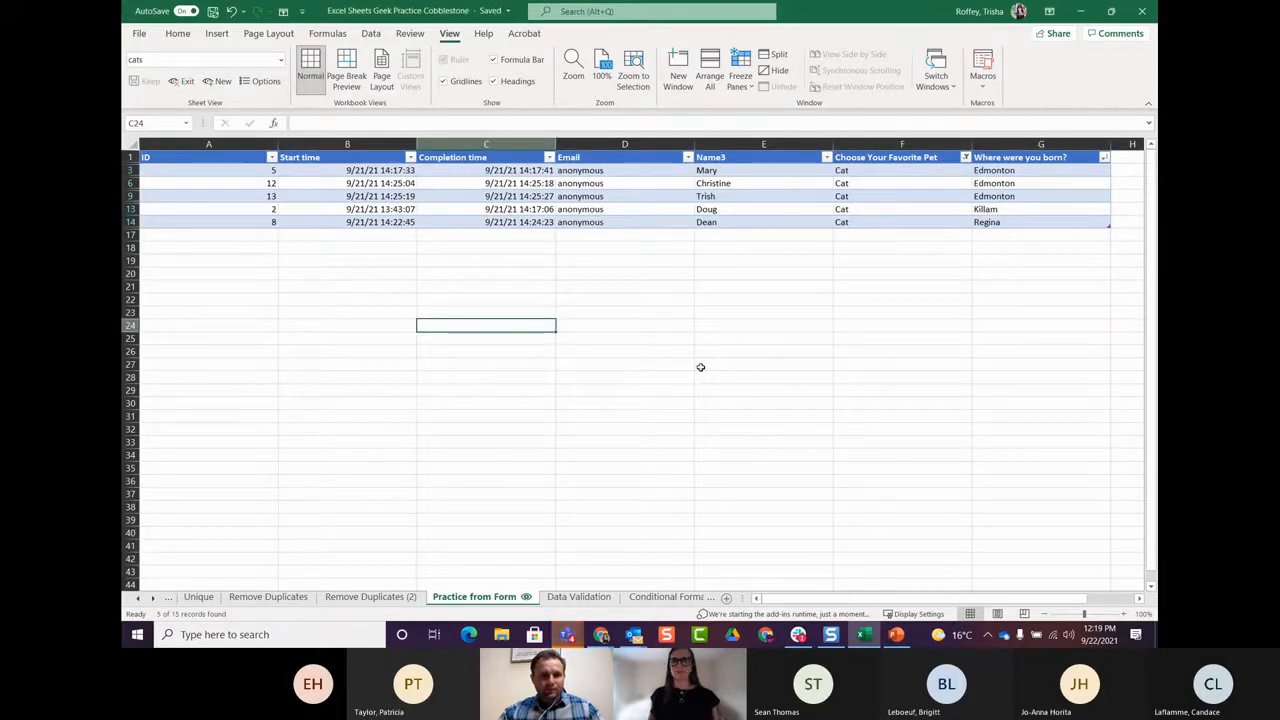
left_click(184, 82)
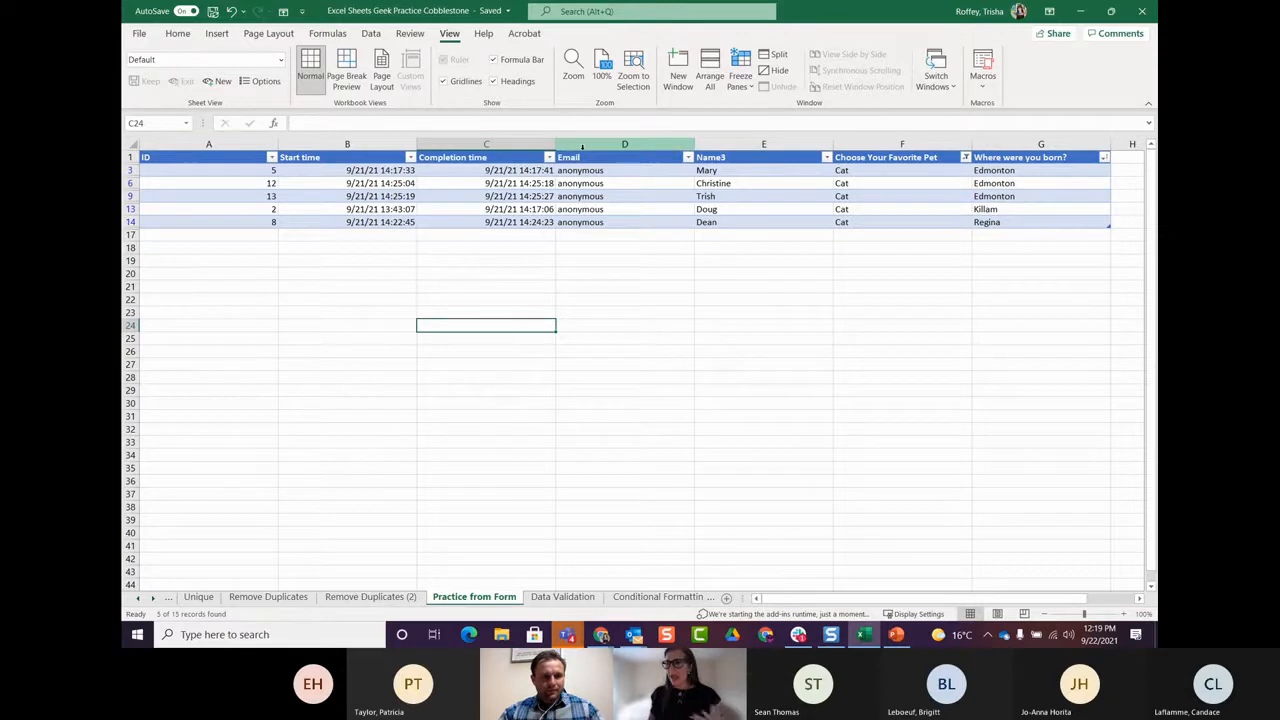
Step: Show all pets again in the default view by selecting every filter value in the Choose Your Favorite Pet column
left_click(964, 157)
left_click(829, 316)
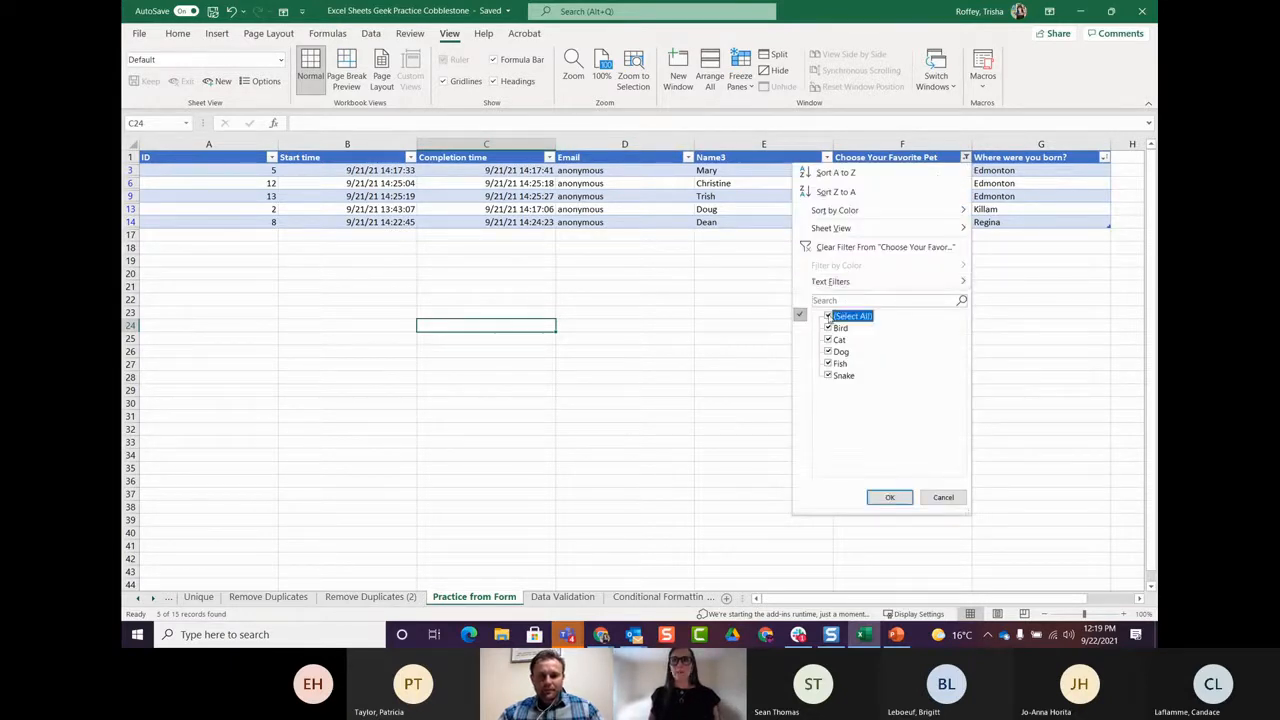
left_click(889, 497)
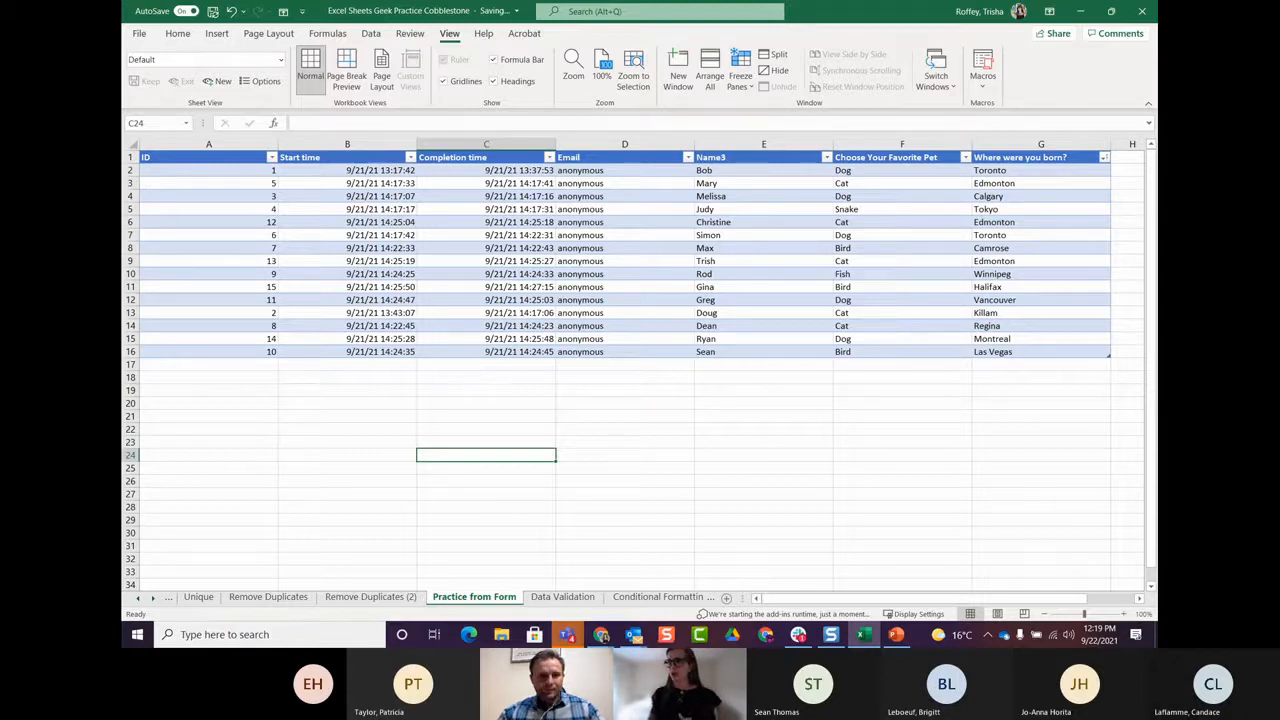
left_click(809, 454)
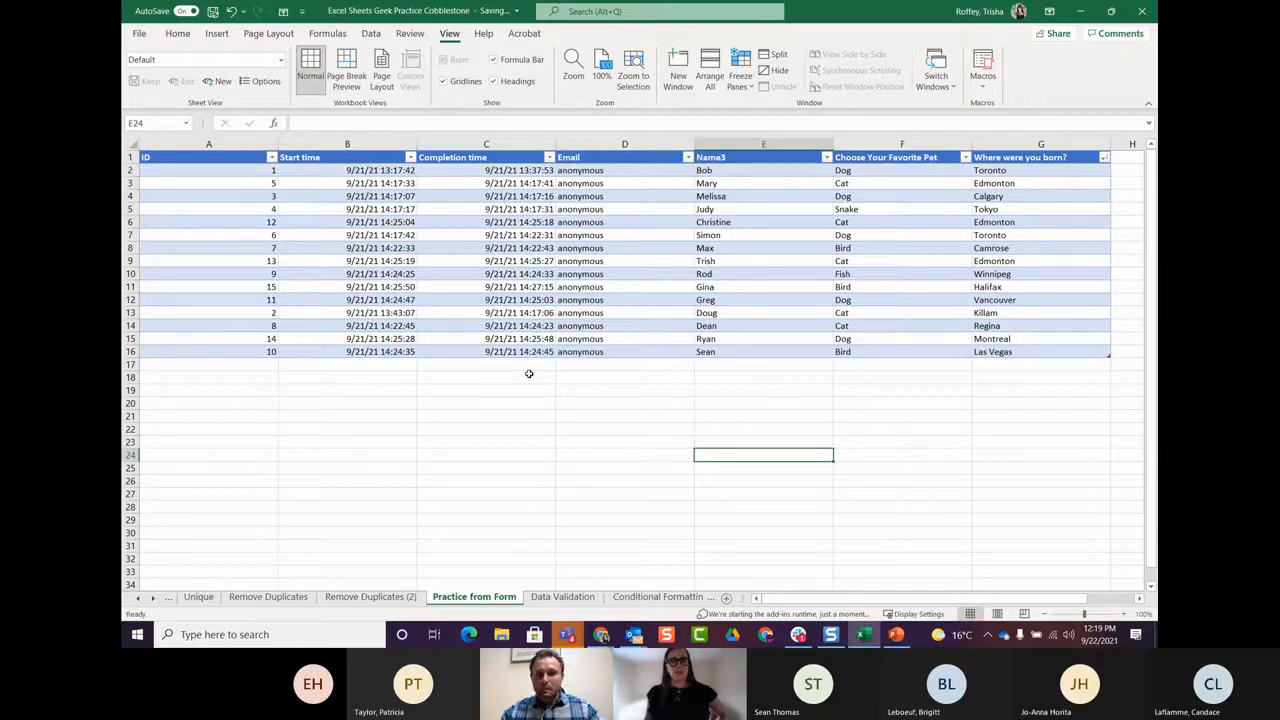
Step: Check the sheet view options, switch to the cats view and back to the default one, and bring up the PowerPoint presentation
left_click(260, 81)
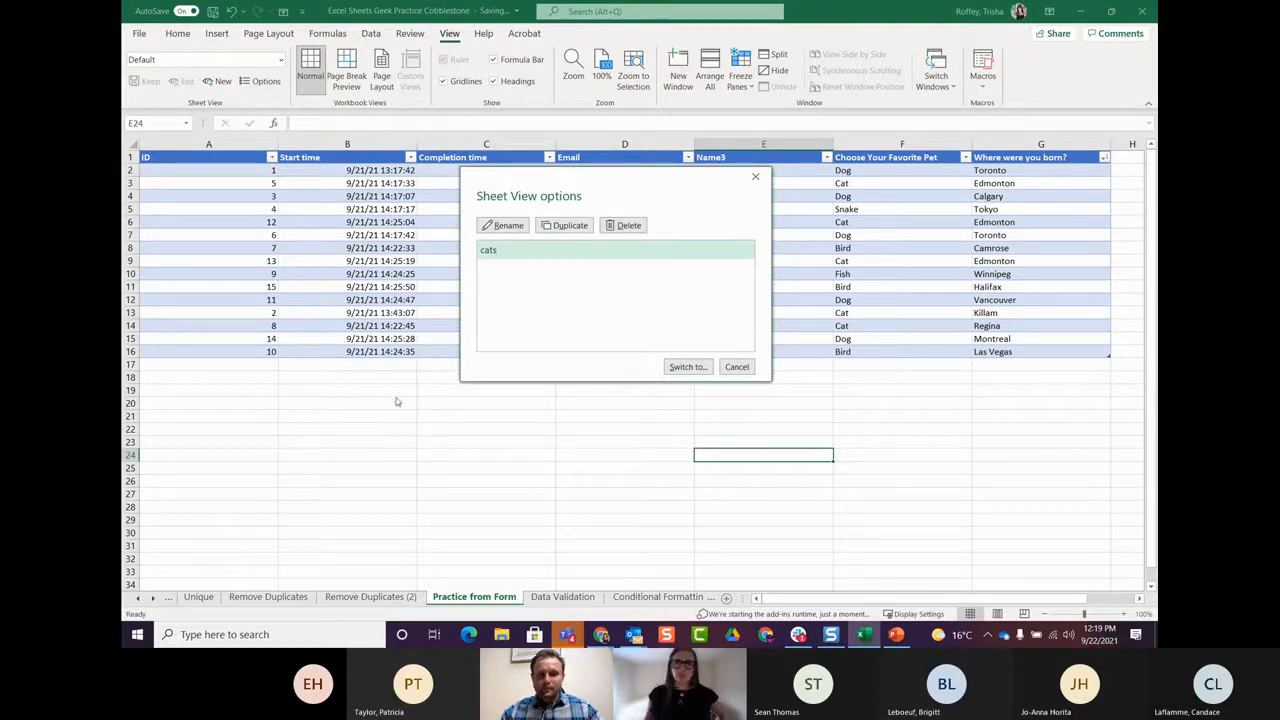
left_click(755, 177)
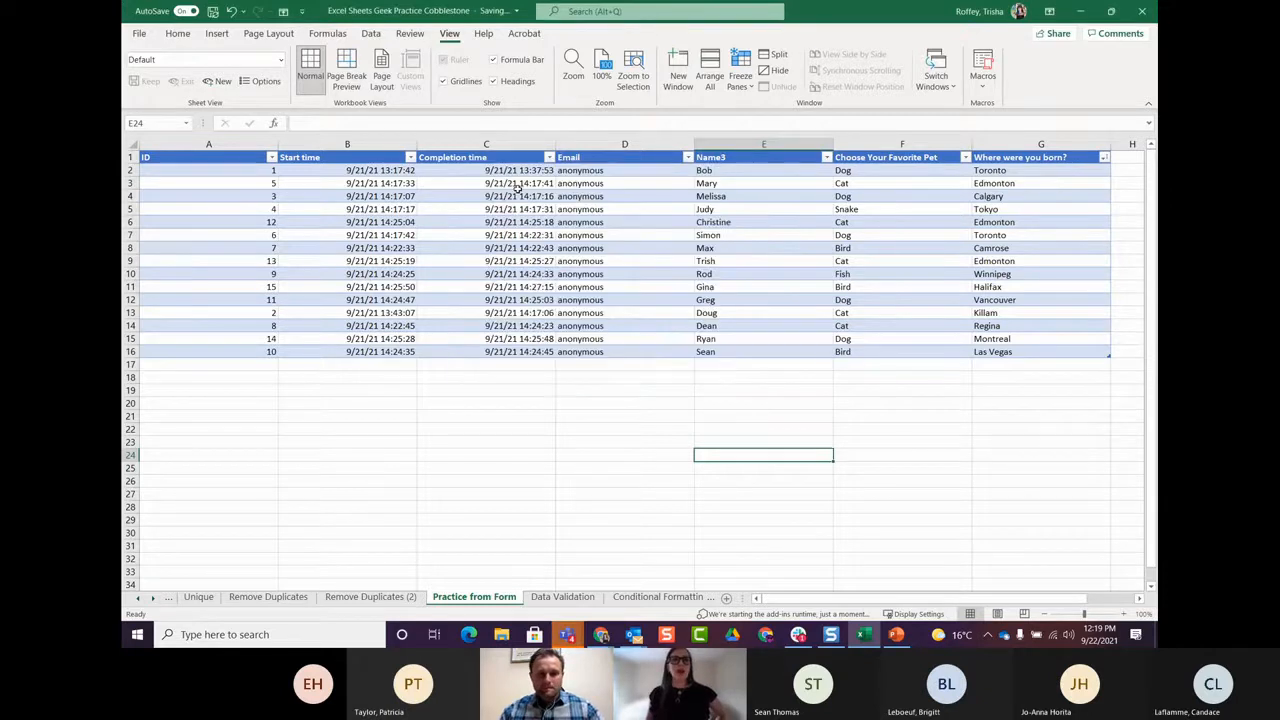
left_click(281, 60)
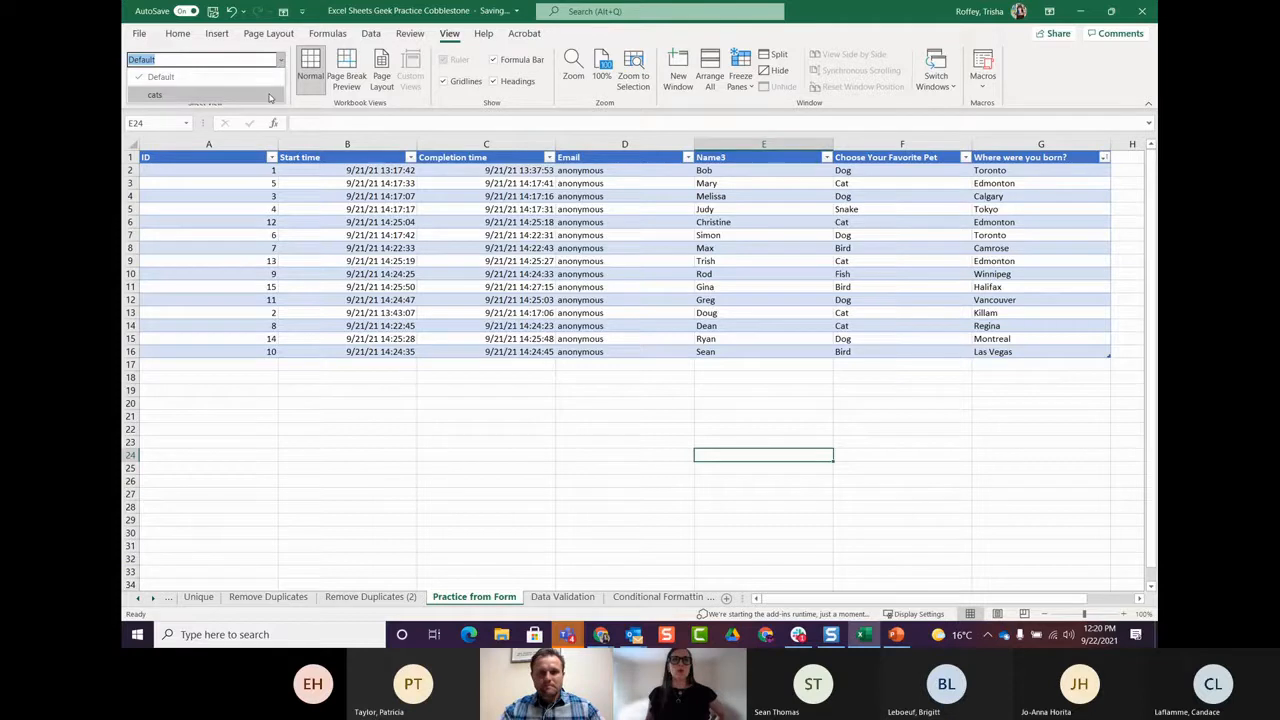
left_click(276, 94)
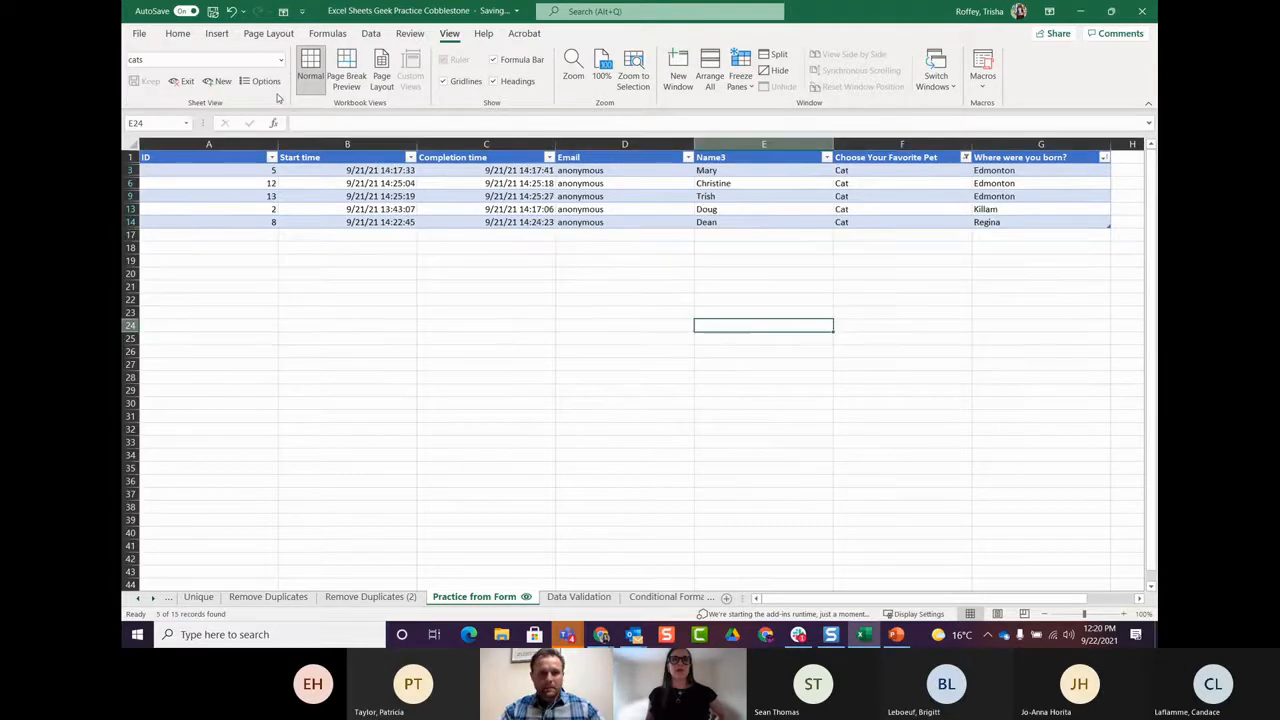
left_click(281, 60)
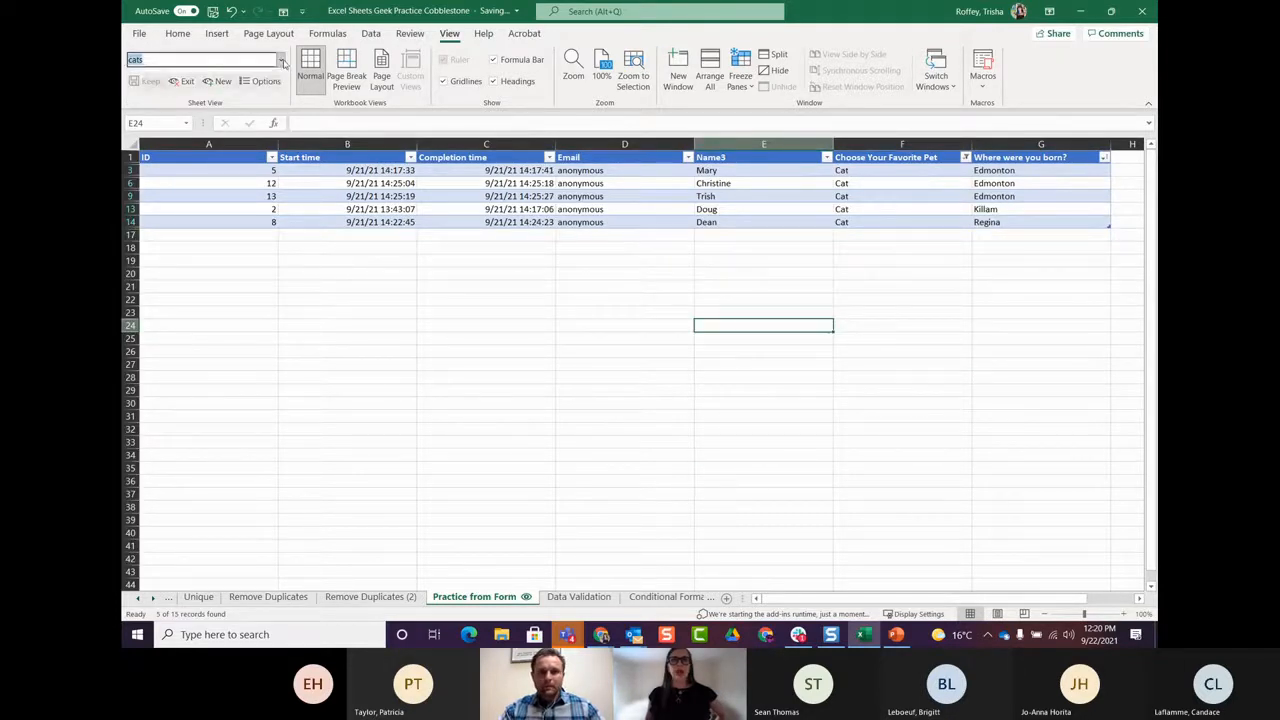
left_click(276, 80)
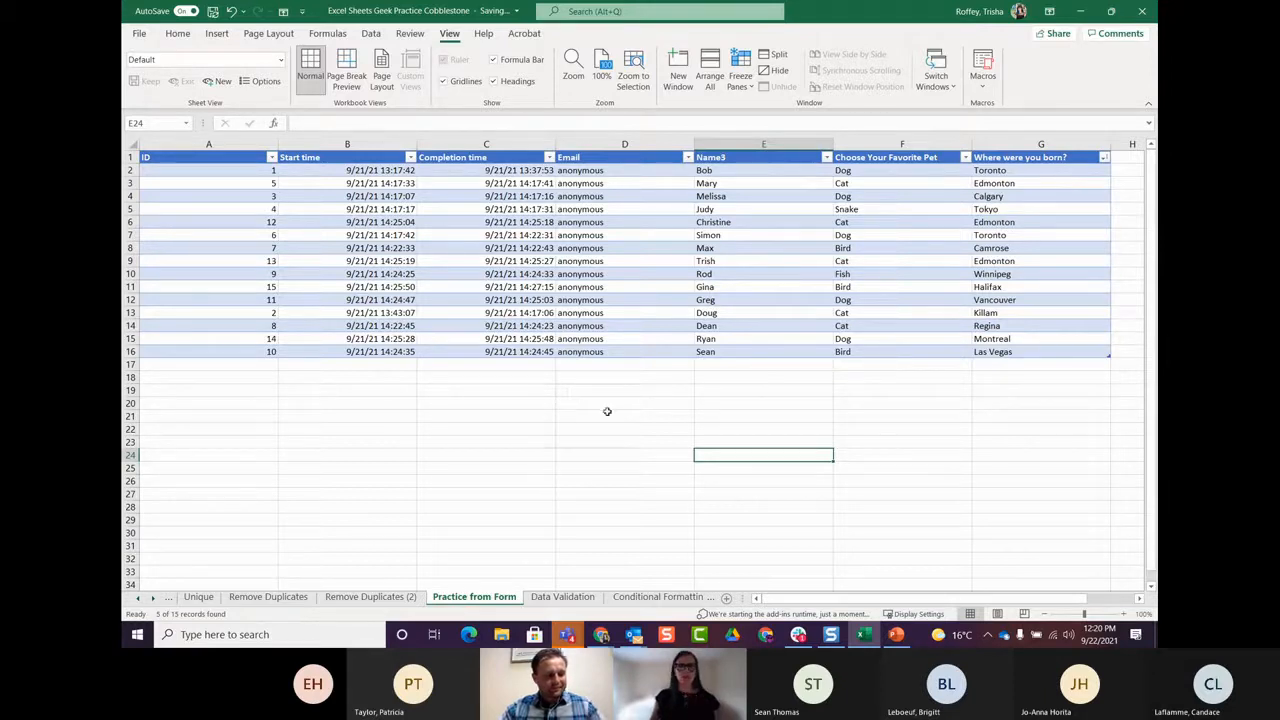
left_click(896, 636)
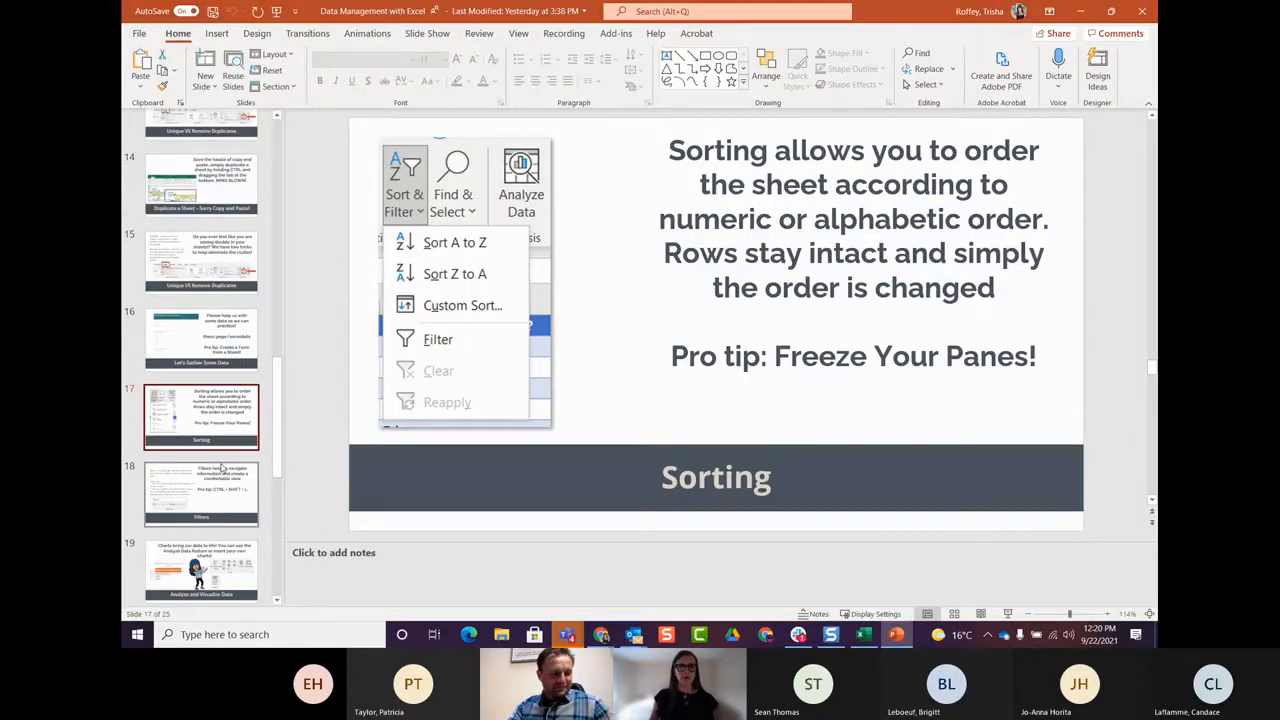
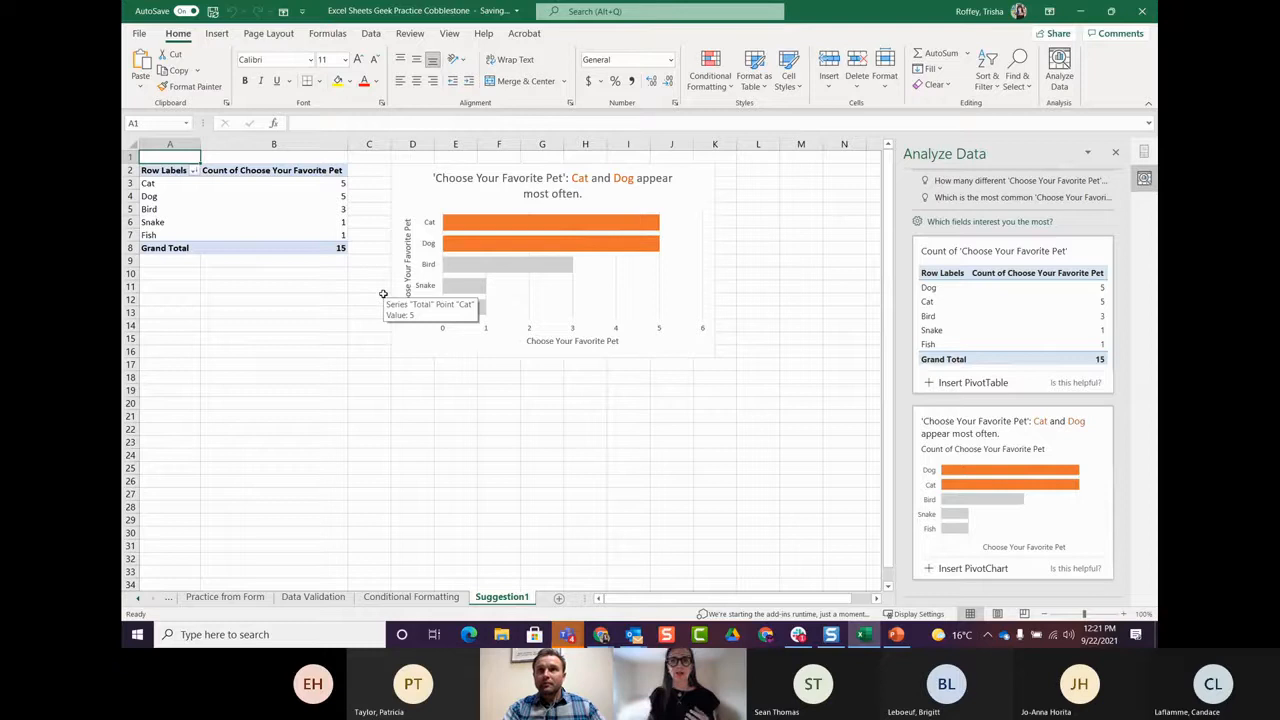
Step: Run Analyze Data on the "Where were you born?" column of the Practice from Form sheet, and close the suggestions after reviewing them
left_click(249, 600)
left_click(606, 493)
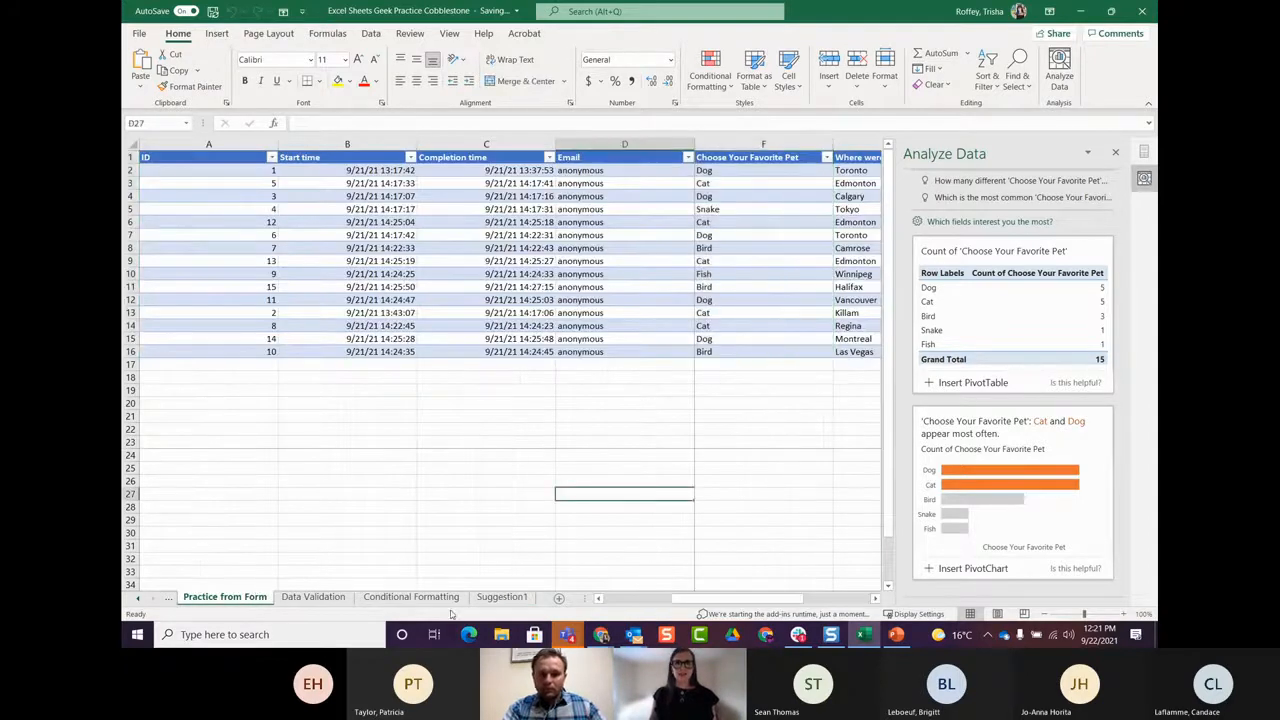
left_click_drag(704, 599, 772, 600)
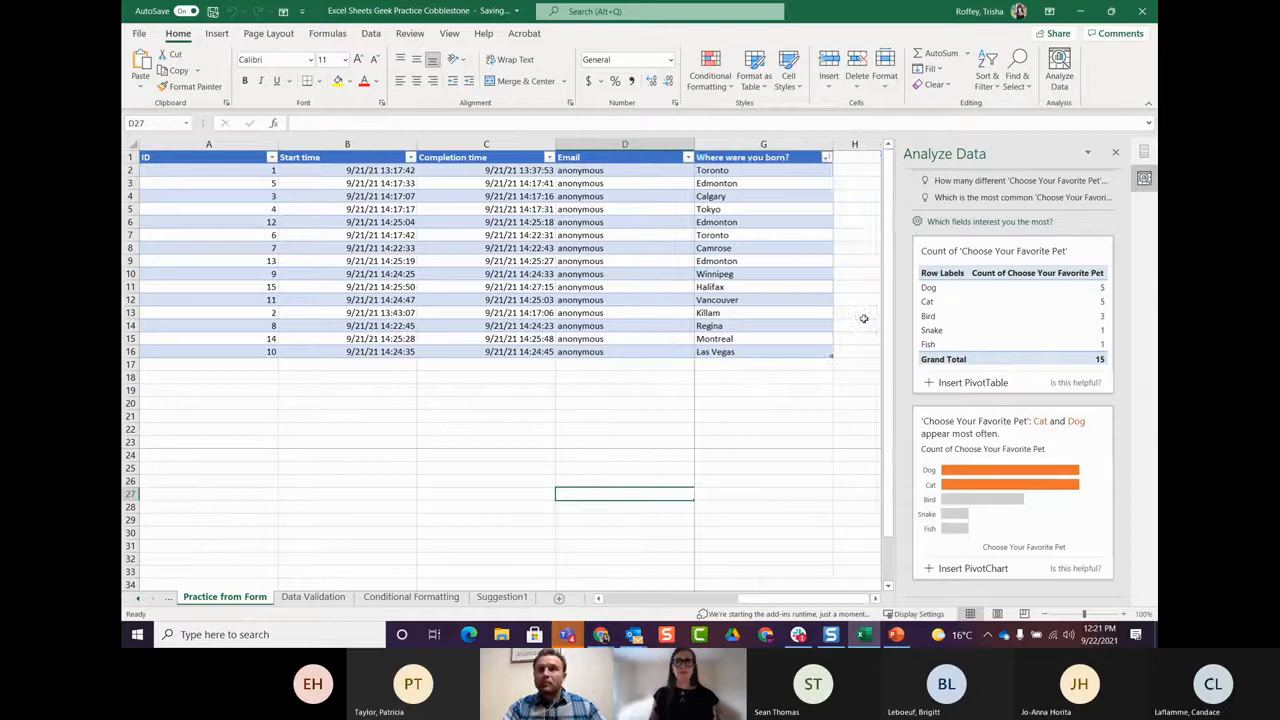
left_click(745, 143)
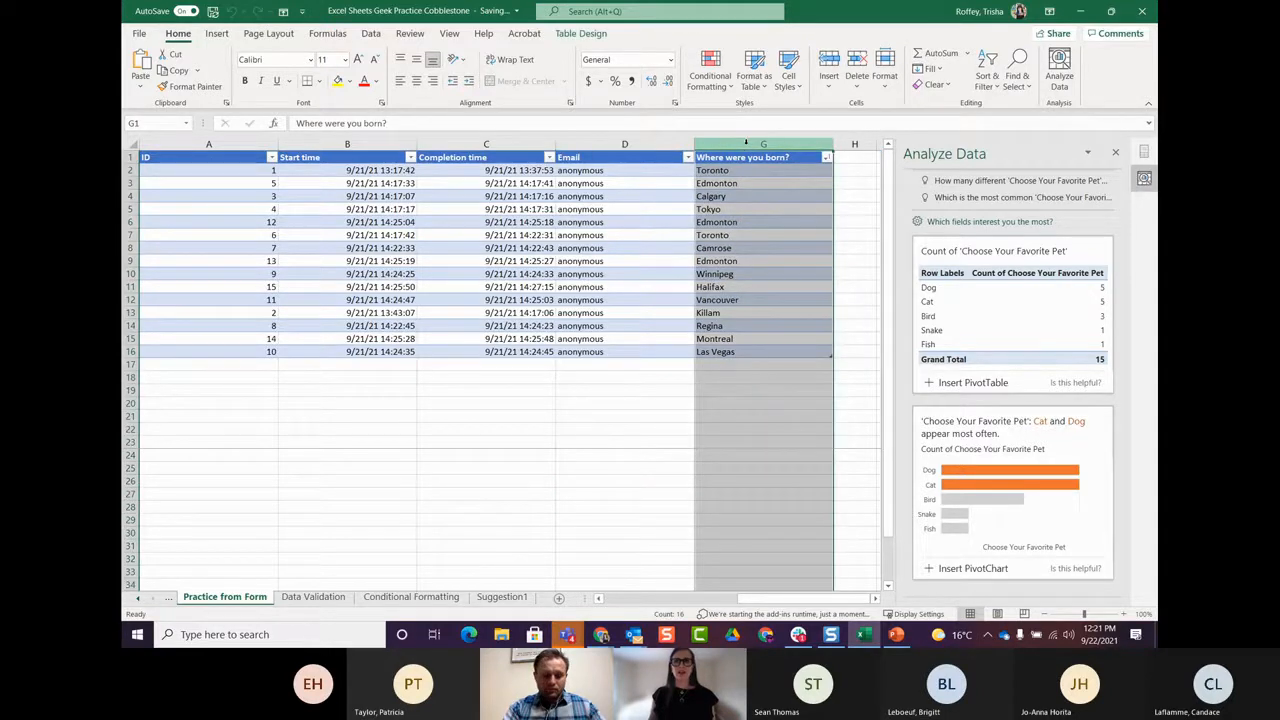
left_click(1115, 153)
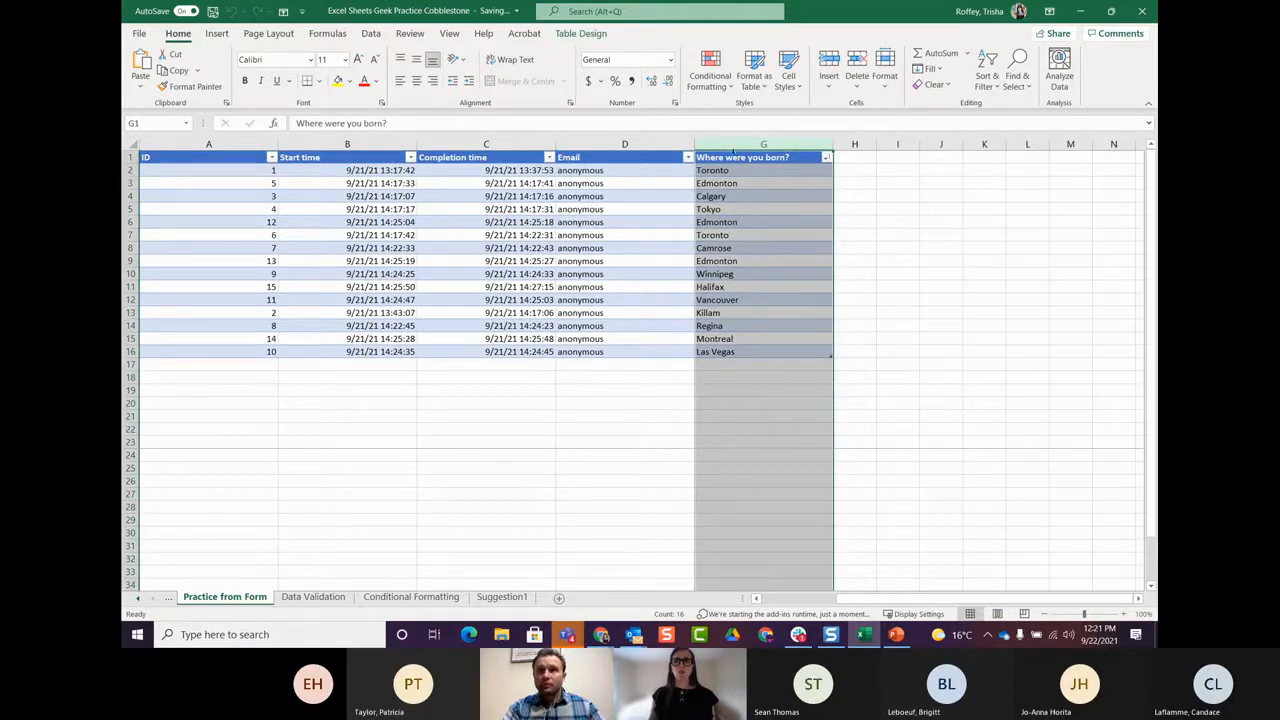
left_click(1059, 75)
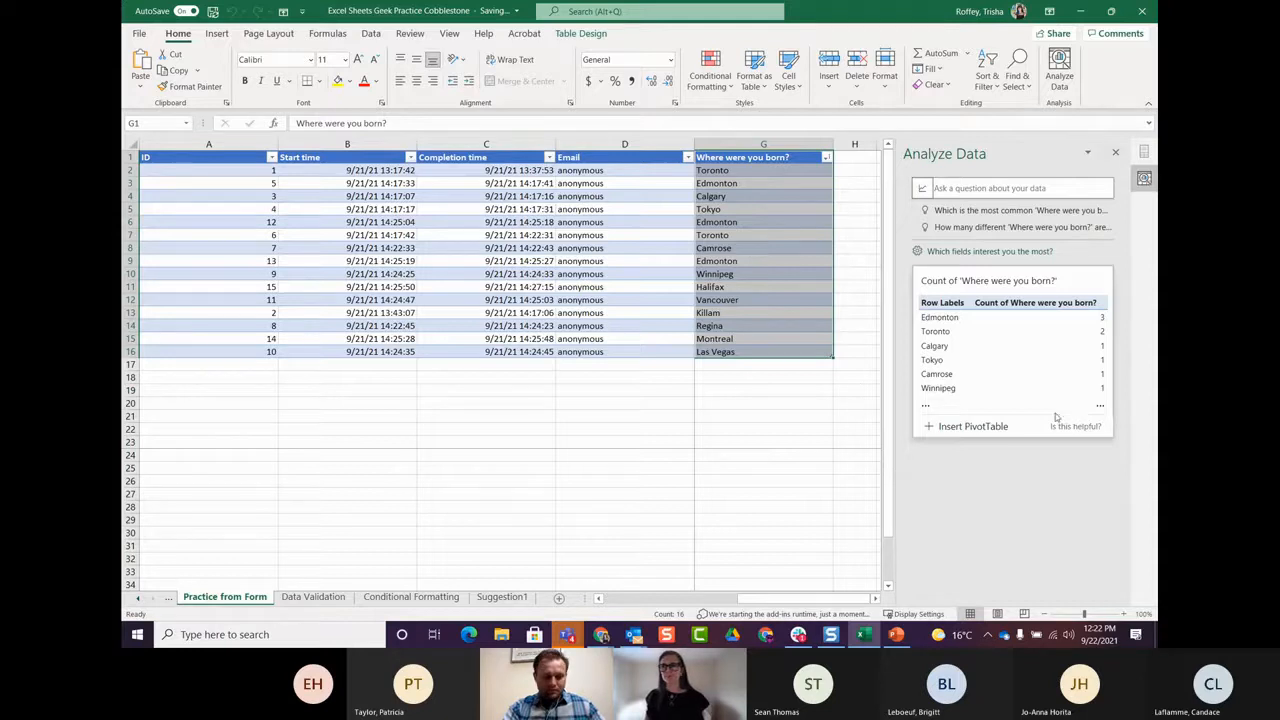
left_click(1114, 153)
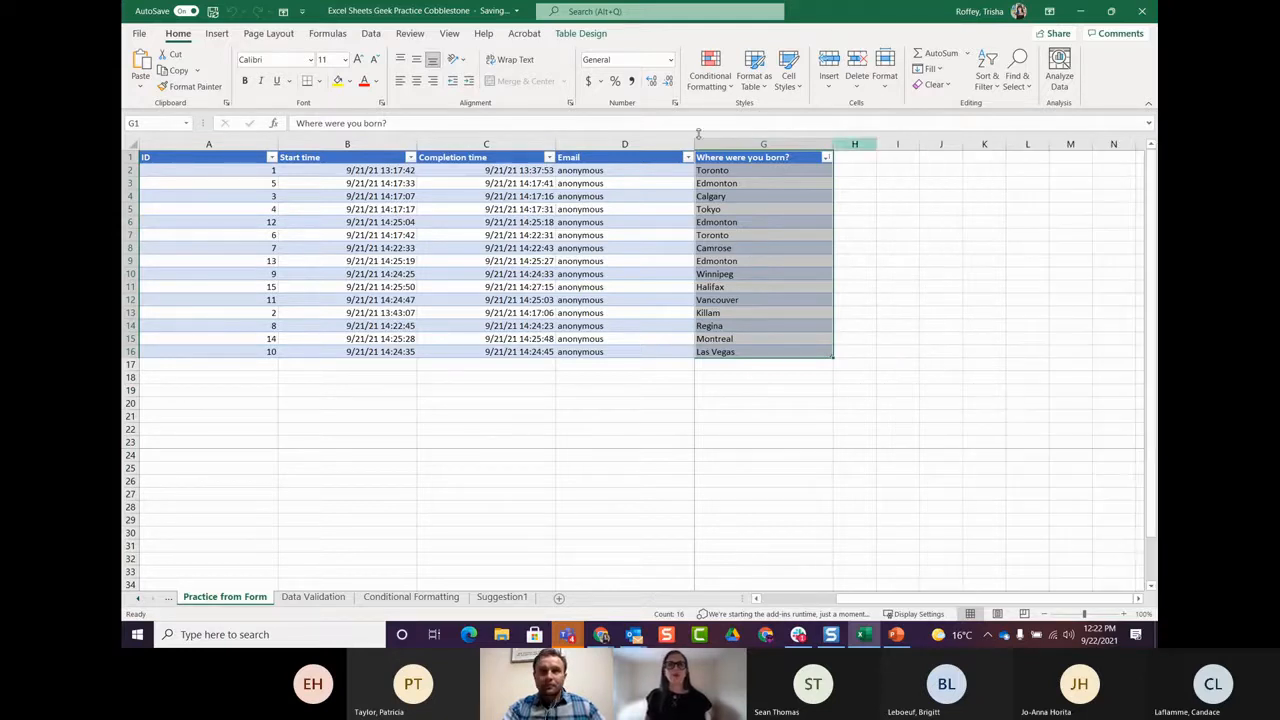
Step: Insert the recommended Clustered Column chart counting the "Where were you born?" answers
left_click(214, 34)
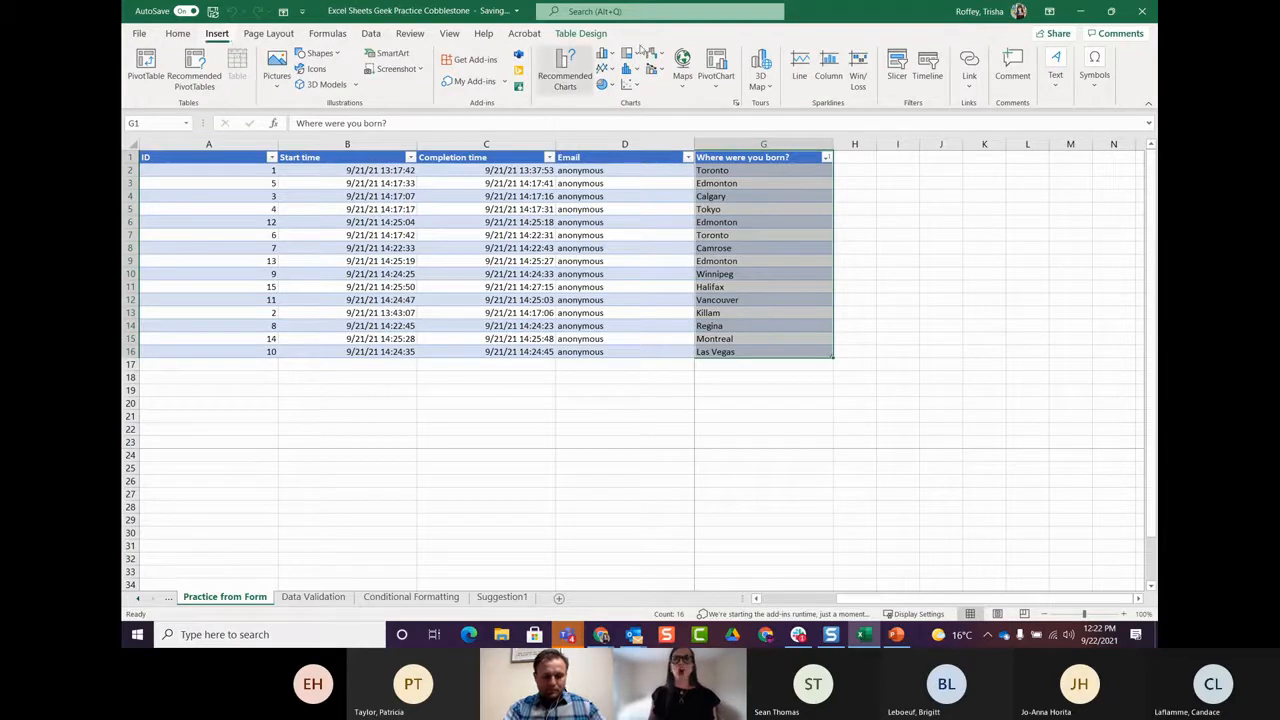
left_click(566, 84)
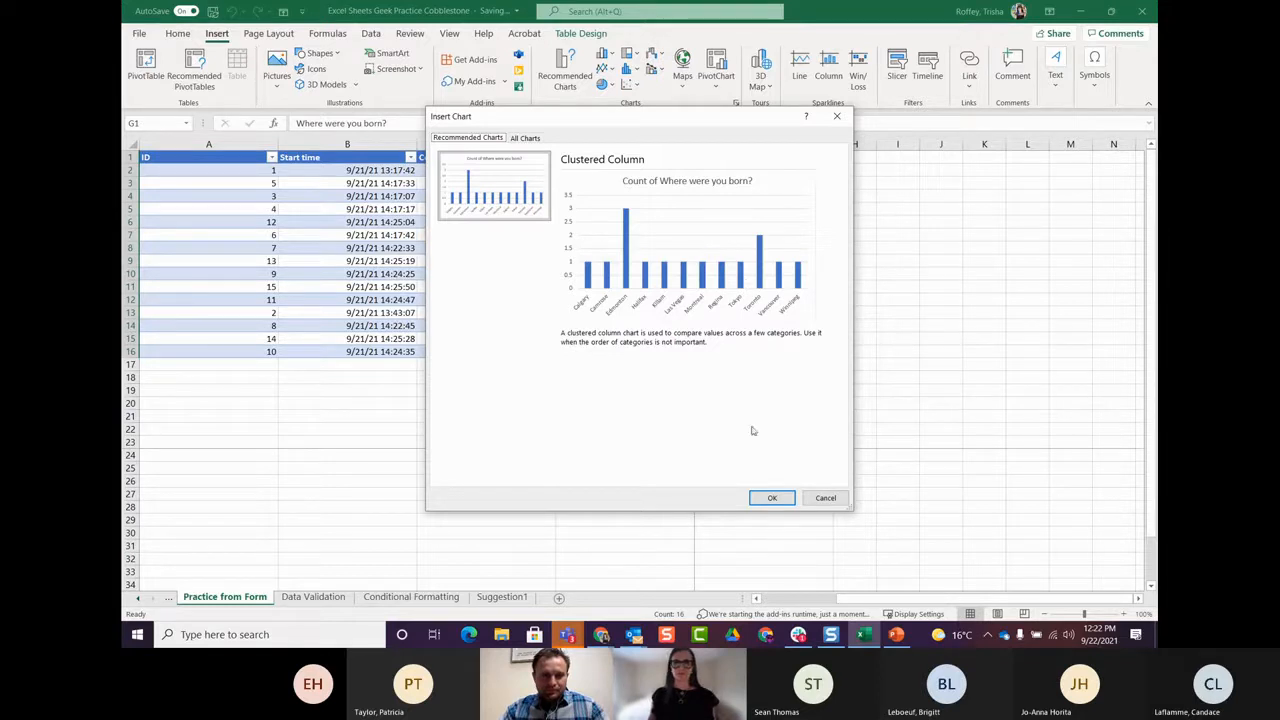
left_click(772, 500)
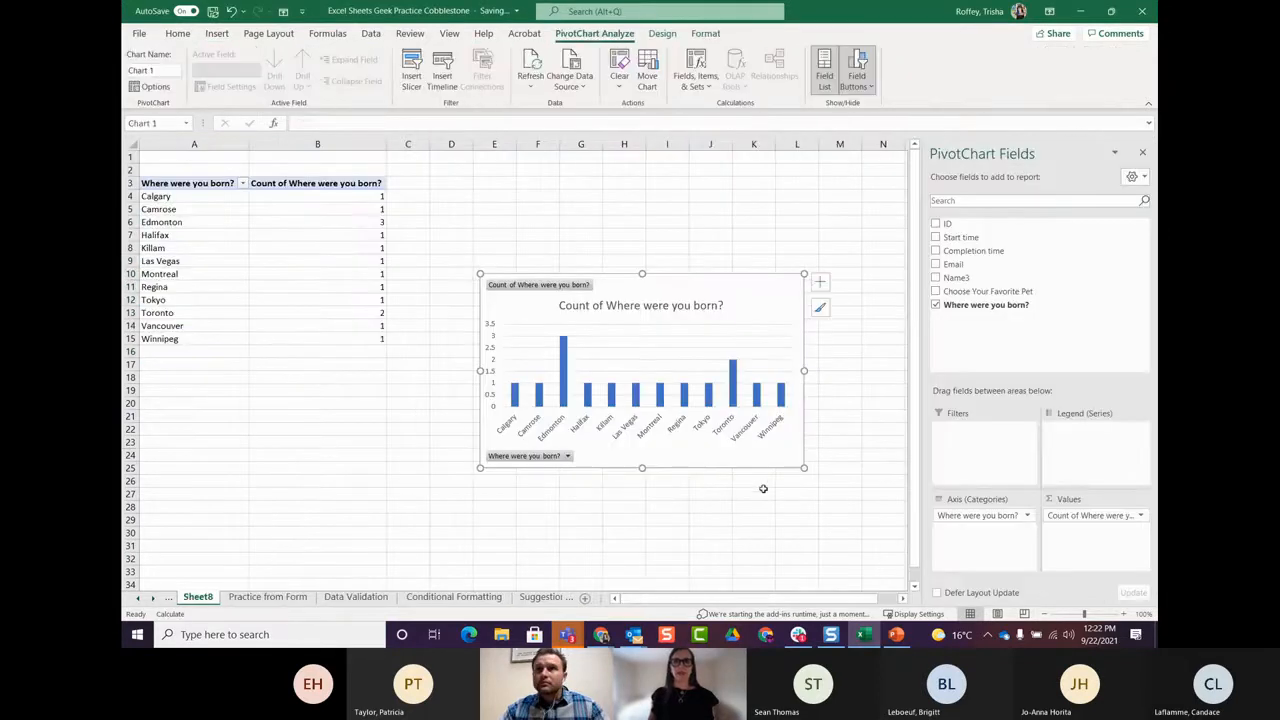
Step: Move the plot area upward inside the birthplace chart, and enlarge the whole chart in width and height
left_click_drag(652, 384, 602, 300)
left_click(606, 529)
left_click(640, 545)
left_click(708, 428)
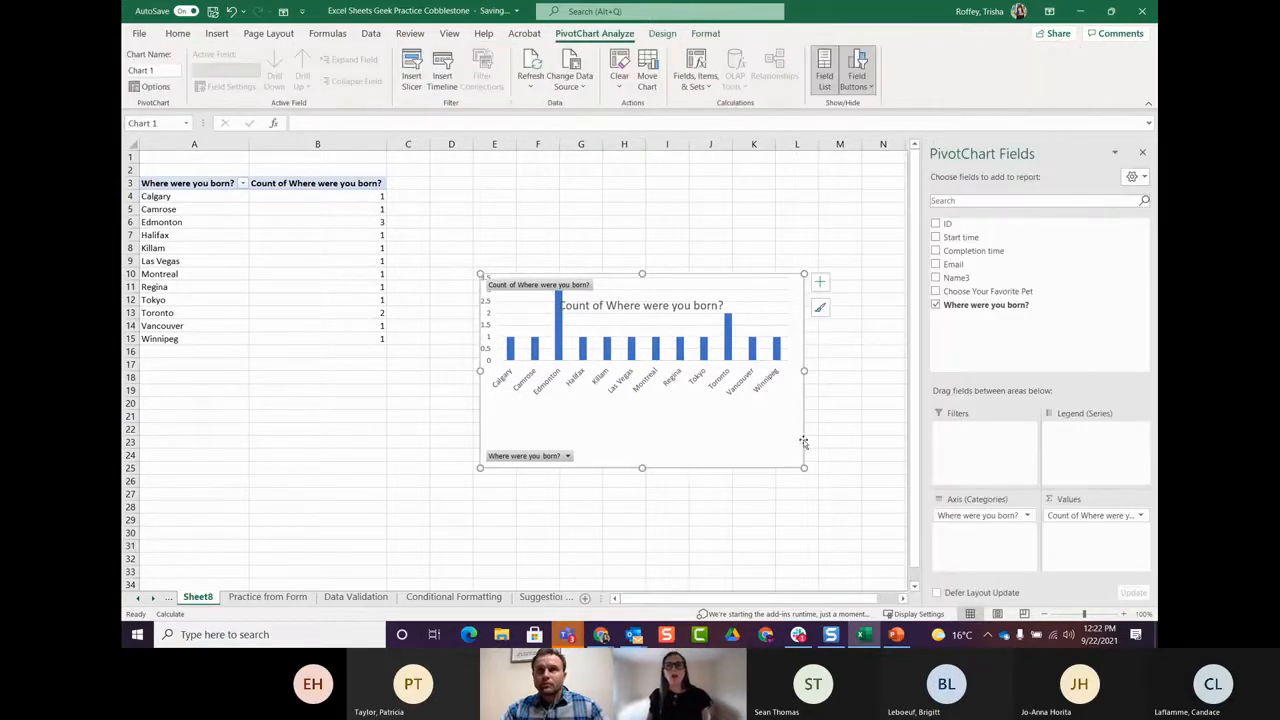
left_click_drag(806, 467, 849, 520)
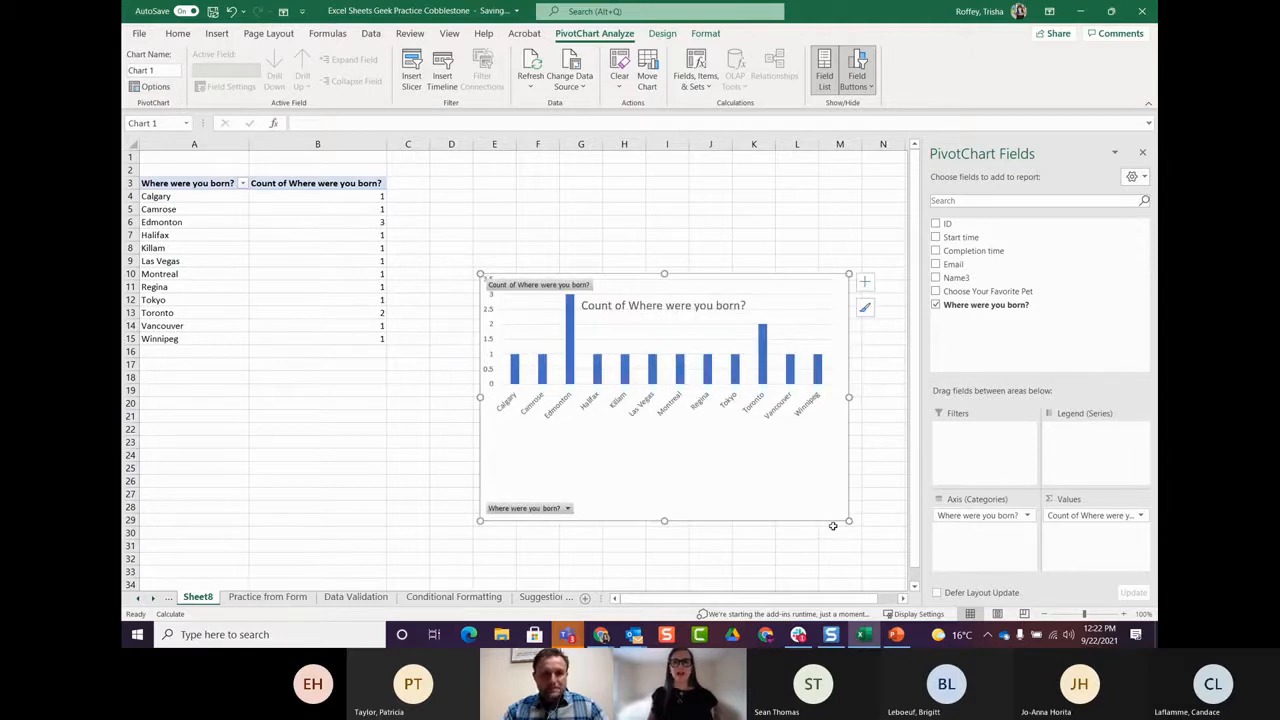
left_click(325, 416)
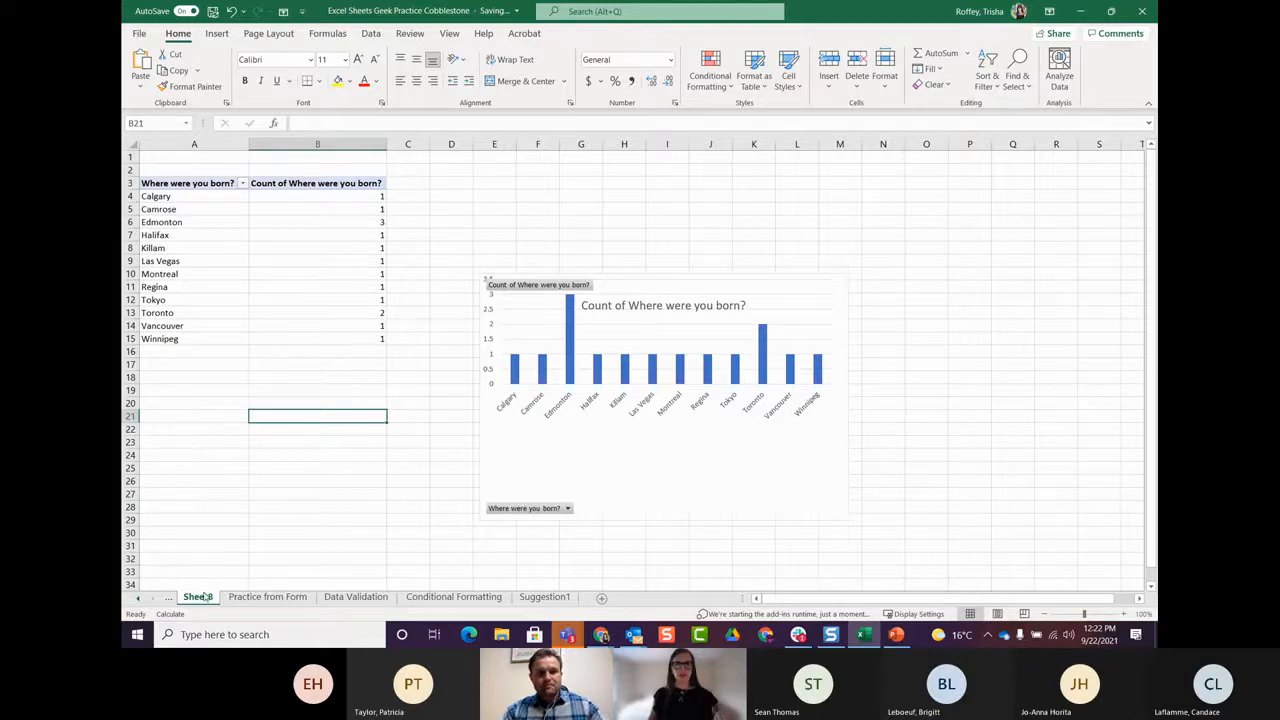
Step: Return to the Practice from Form sheet, and open the Data Validation sheet
left_click(267, 597)
left_click(333, 455)
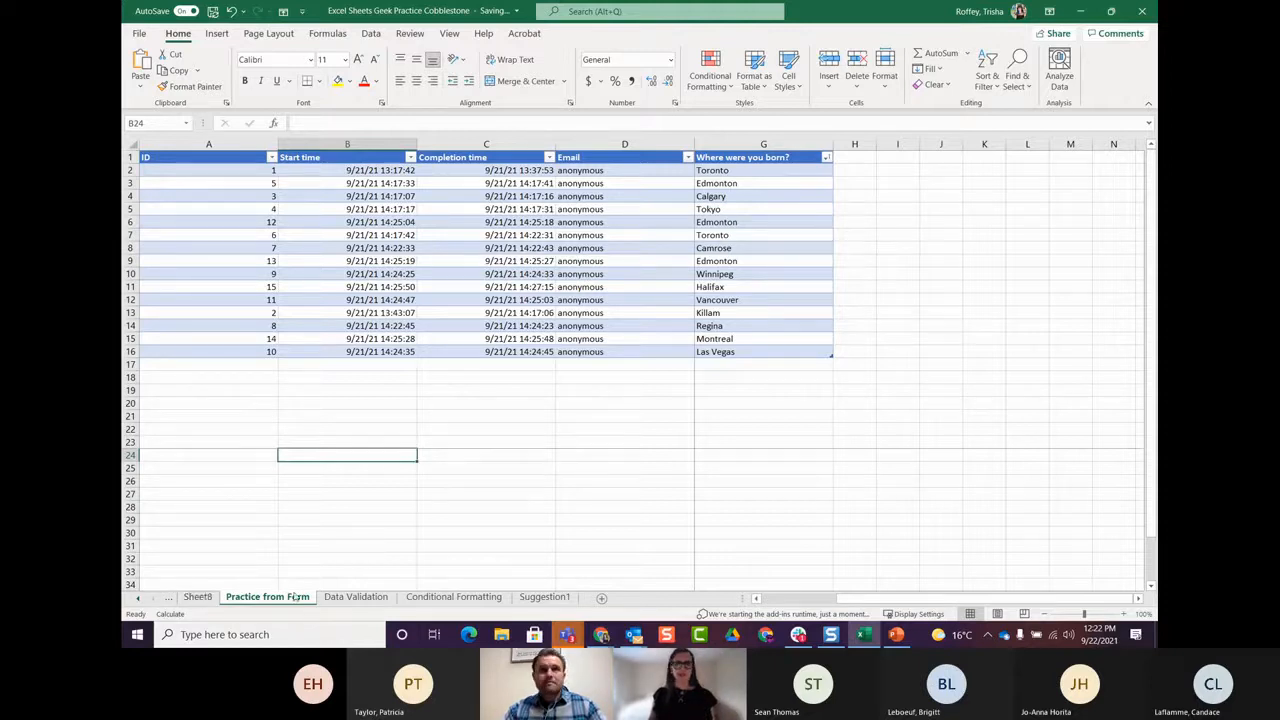
left_click(350, 604)
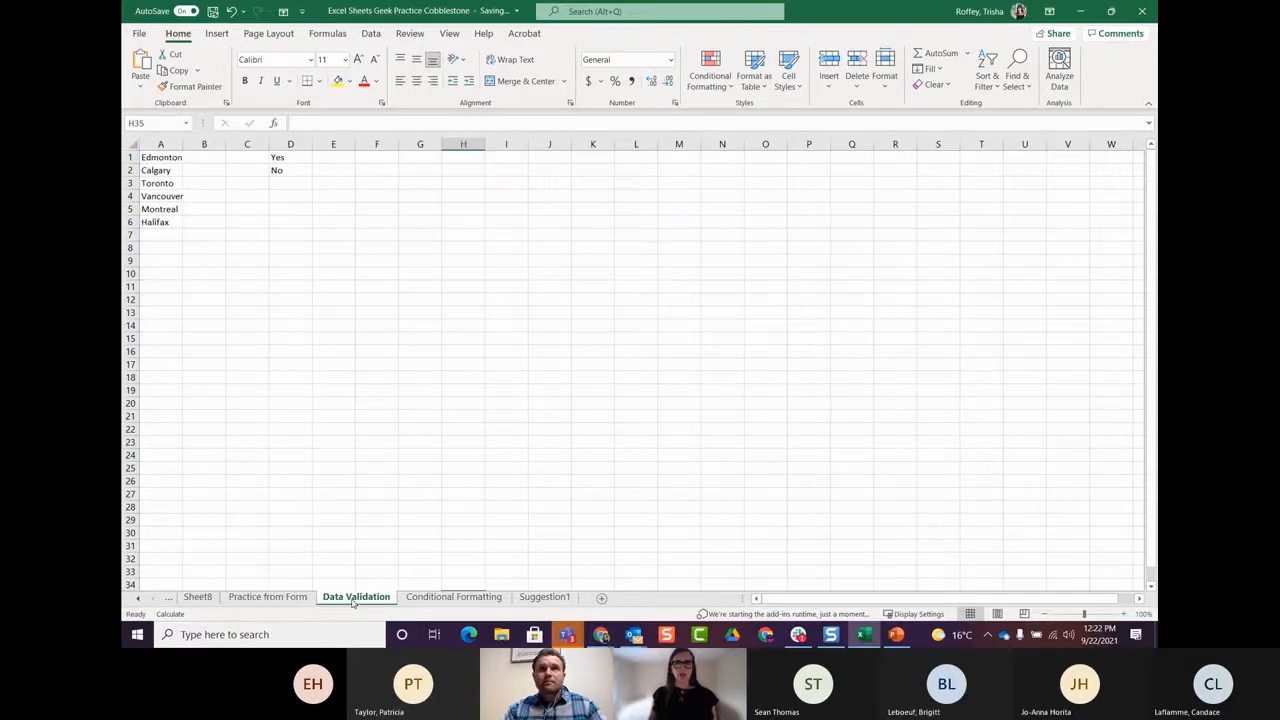
left_click(337, 431)
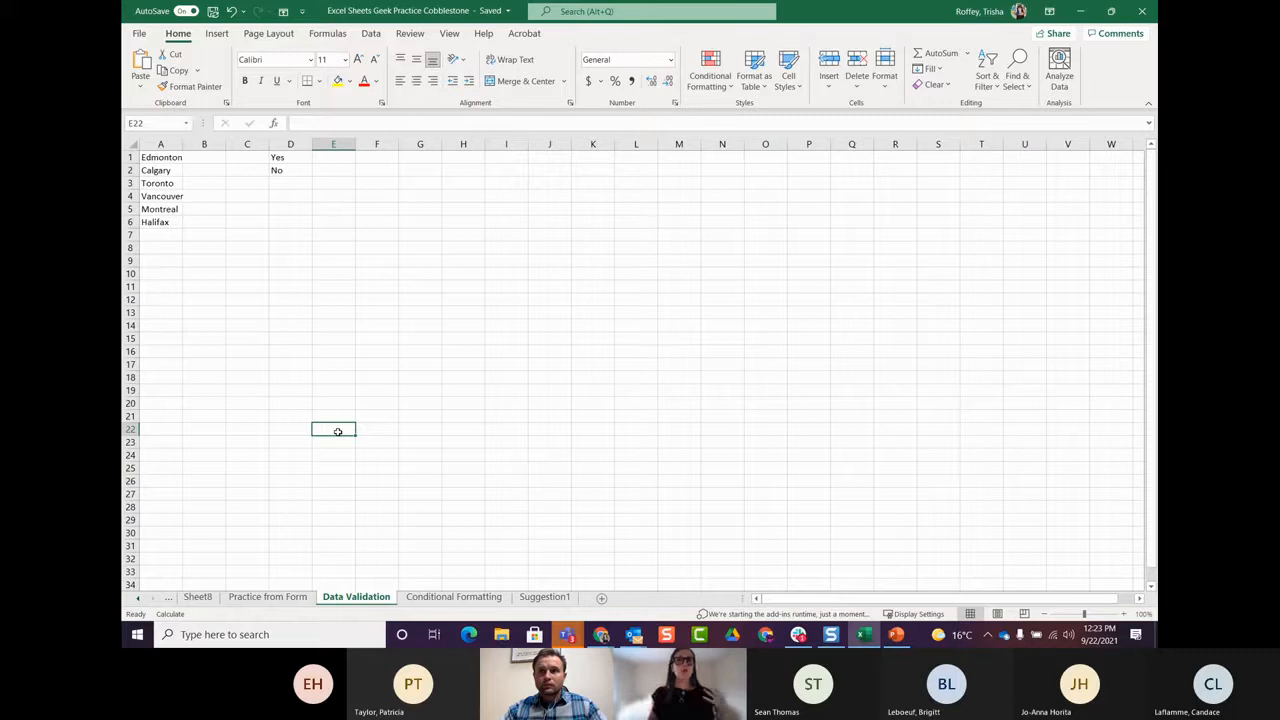
left_click(569, 486)
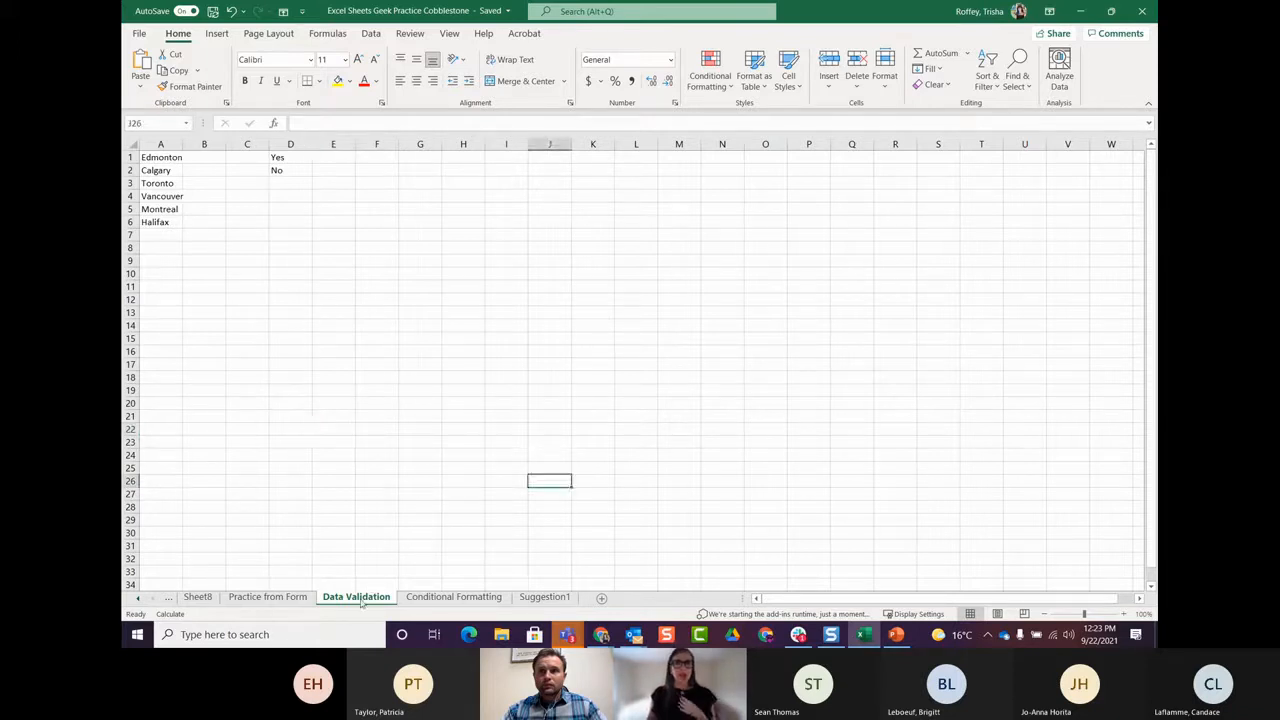
left_click(407, 340)
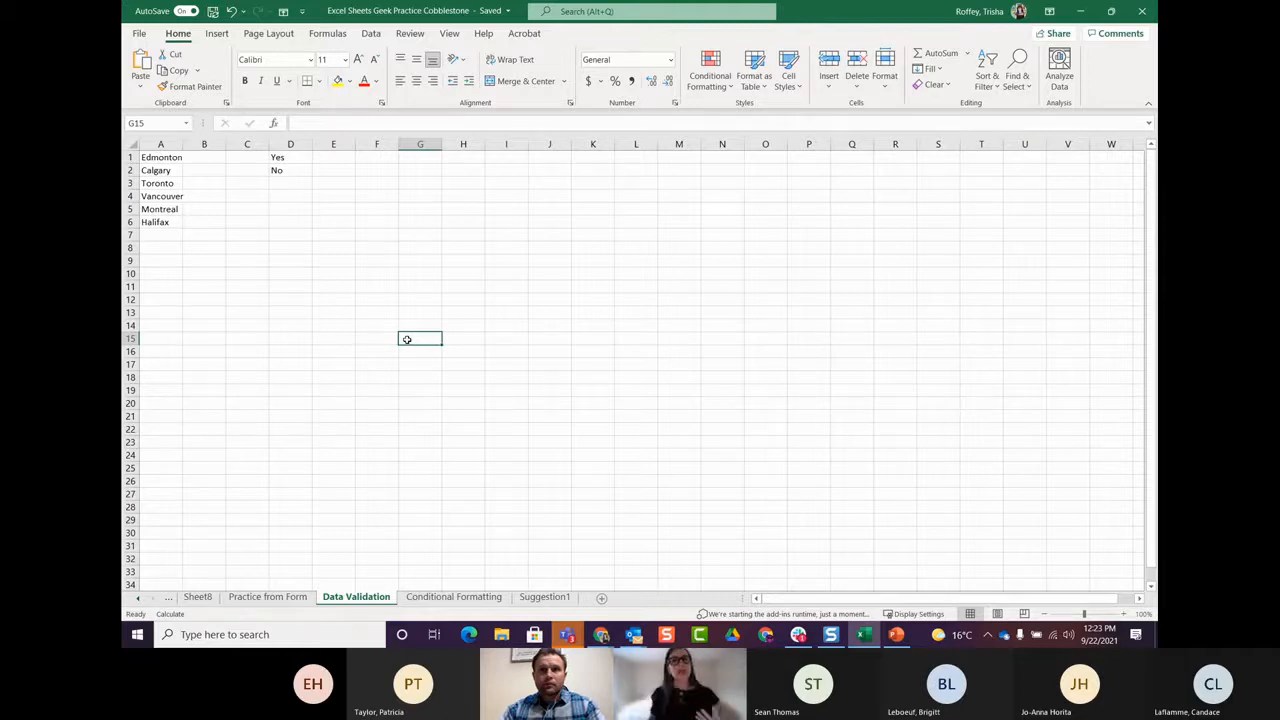
left_click(347, 271)
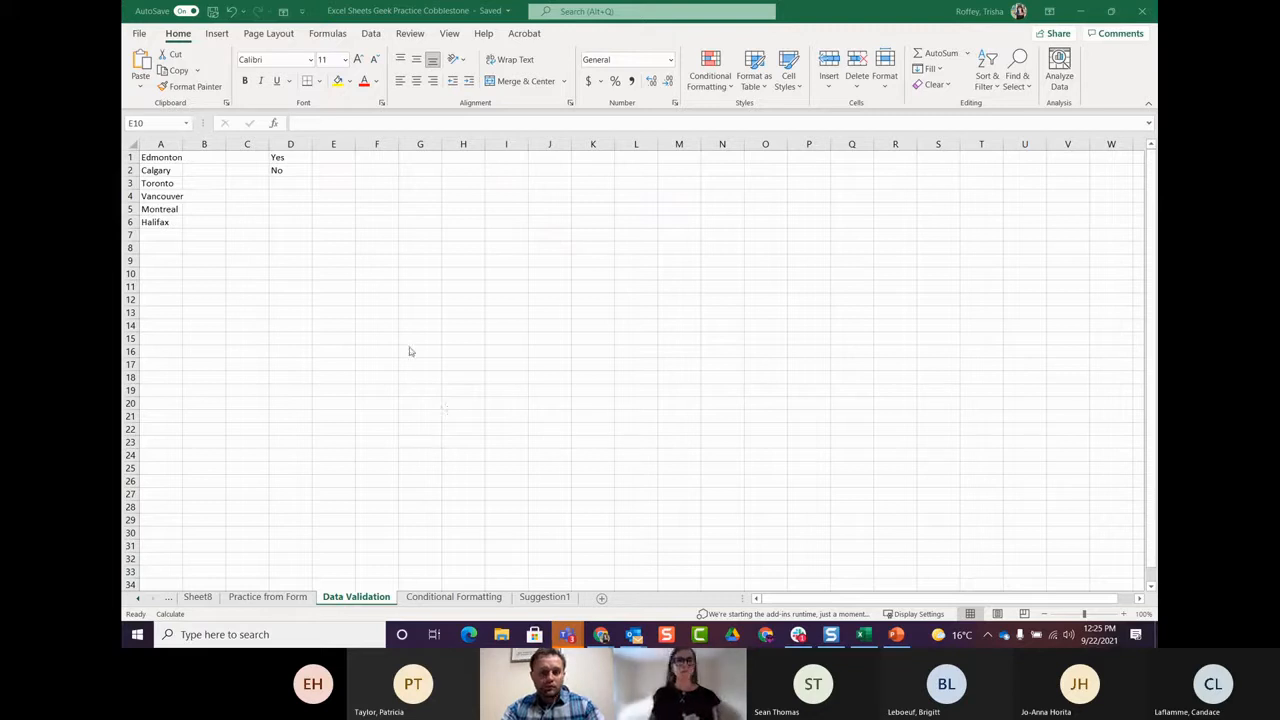
Step: Look at drop-down cell F1 and the data commands on the Data Validation sheet, and switch to the PowerPoint presentation
left_click(375, 154)
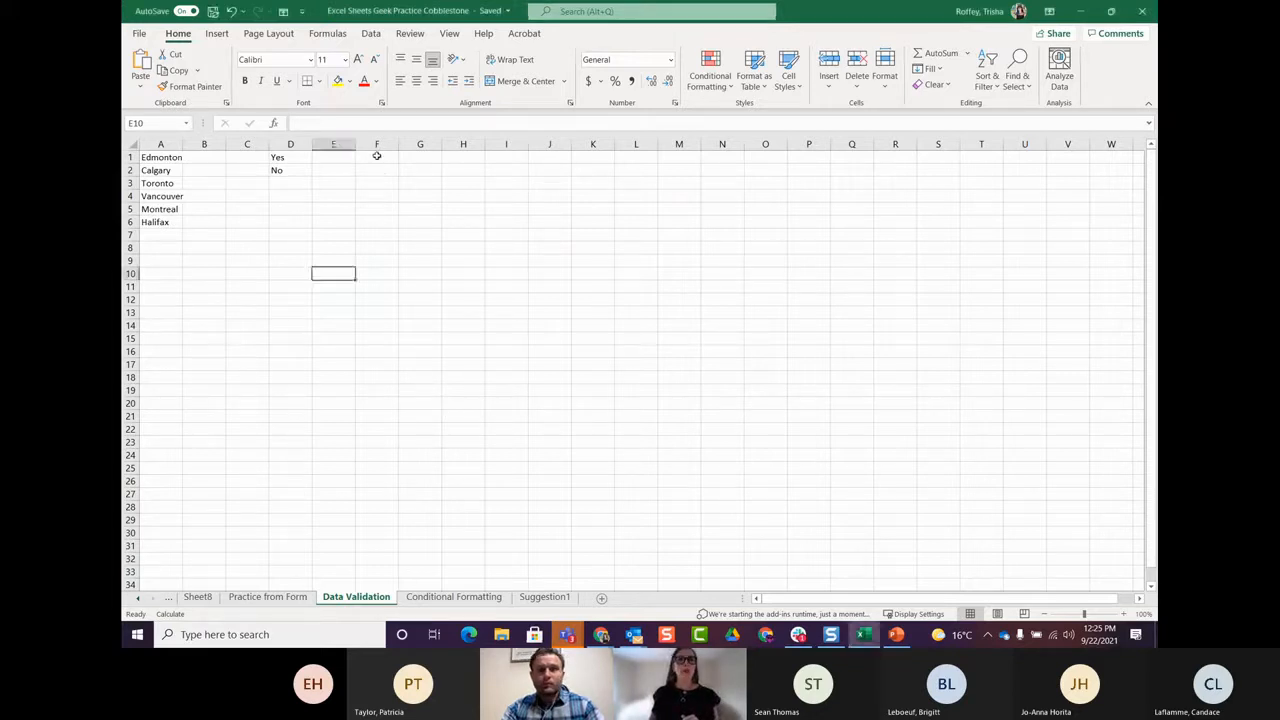
left_click(376, 155)
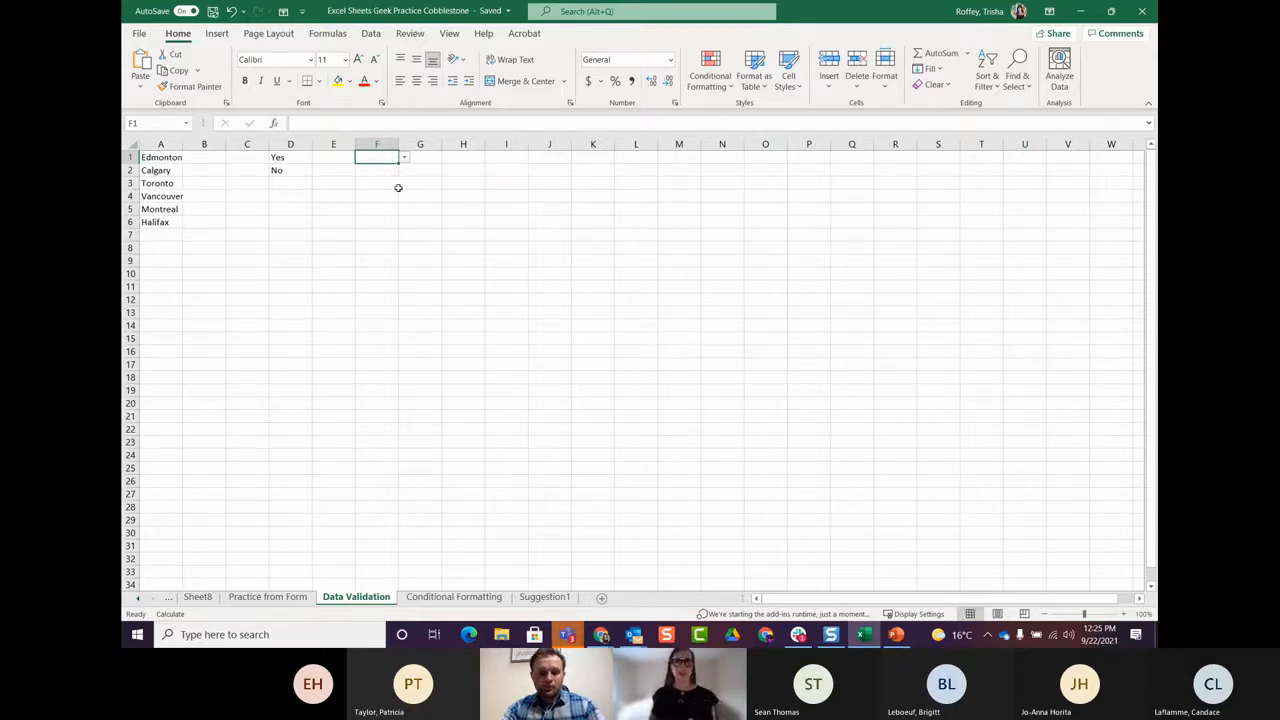
left_click(373, 36)
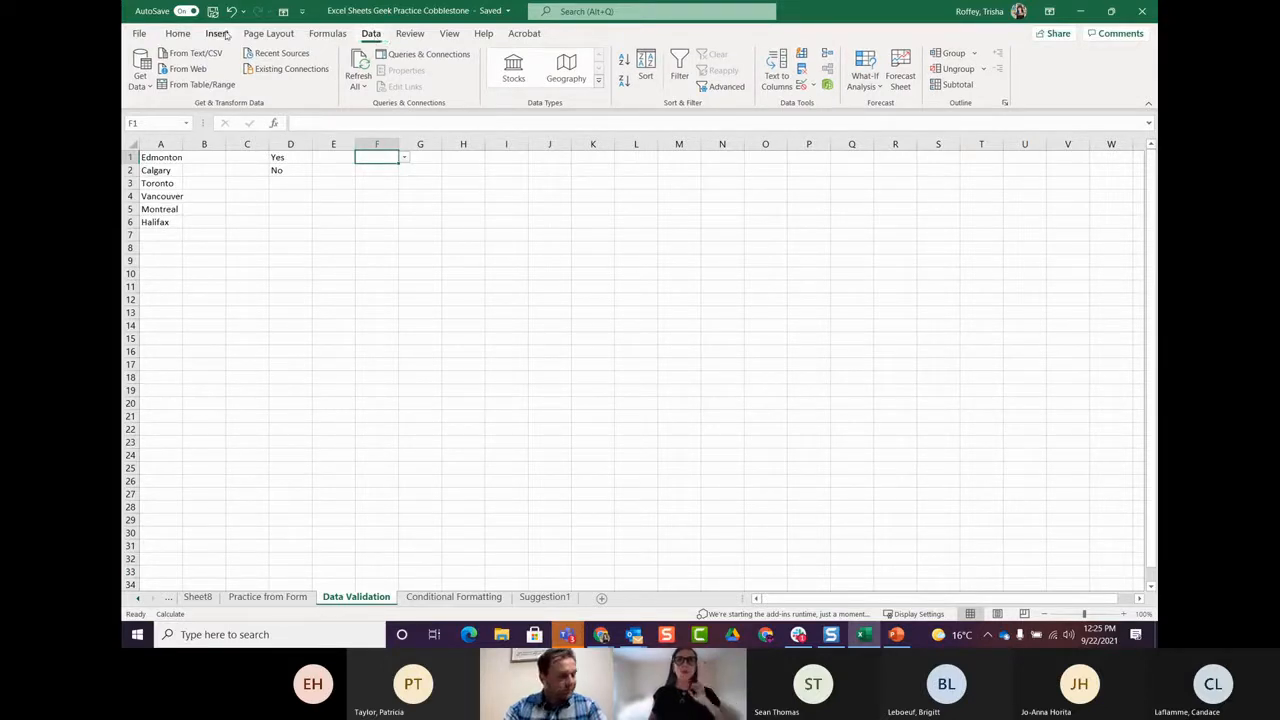
left_click(343, 297)
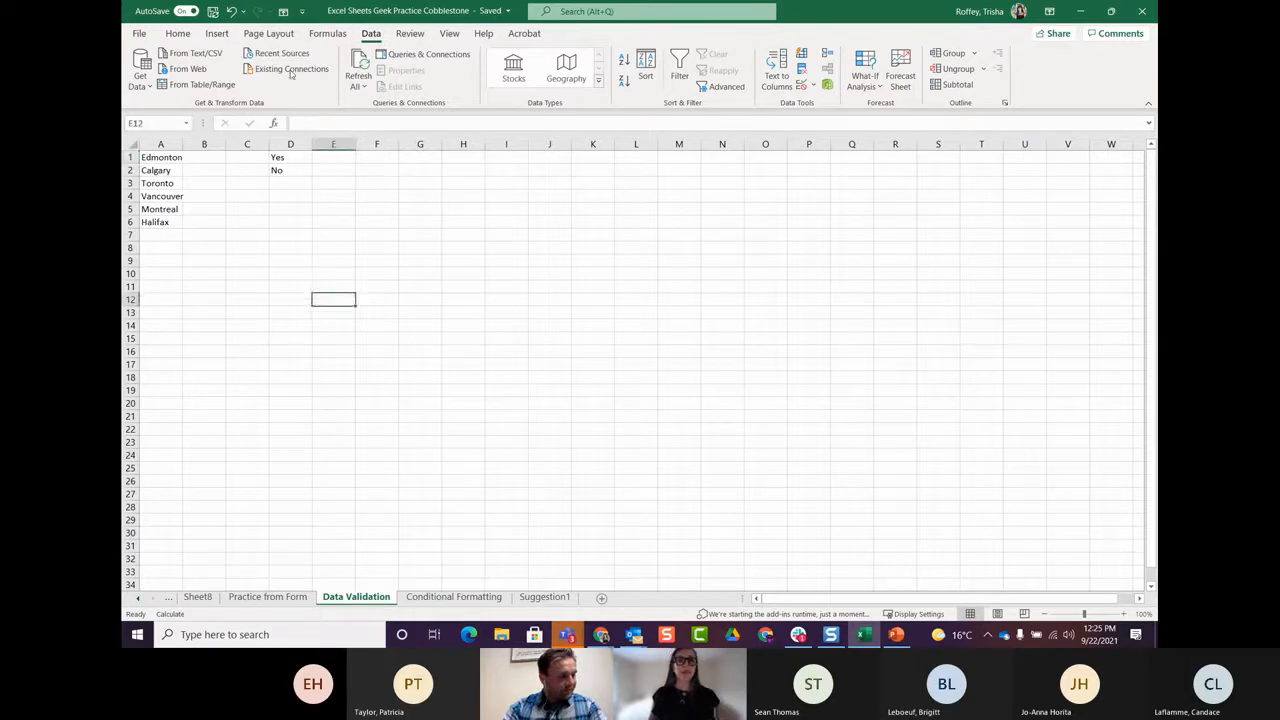
left_click(177, 33)
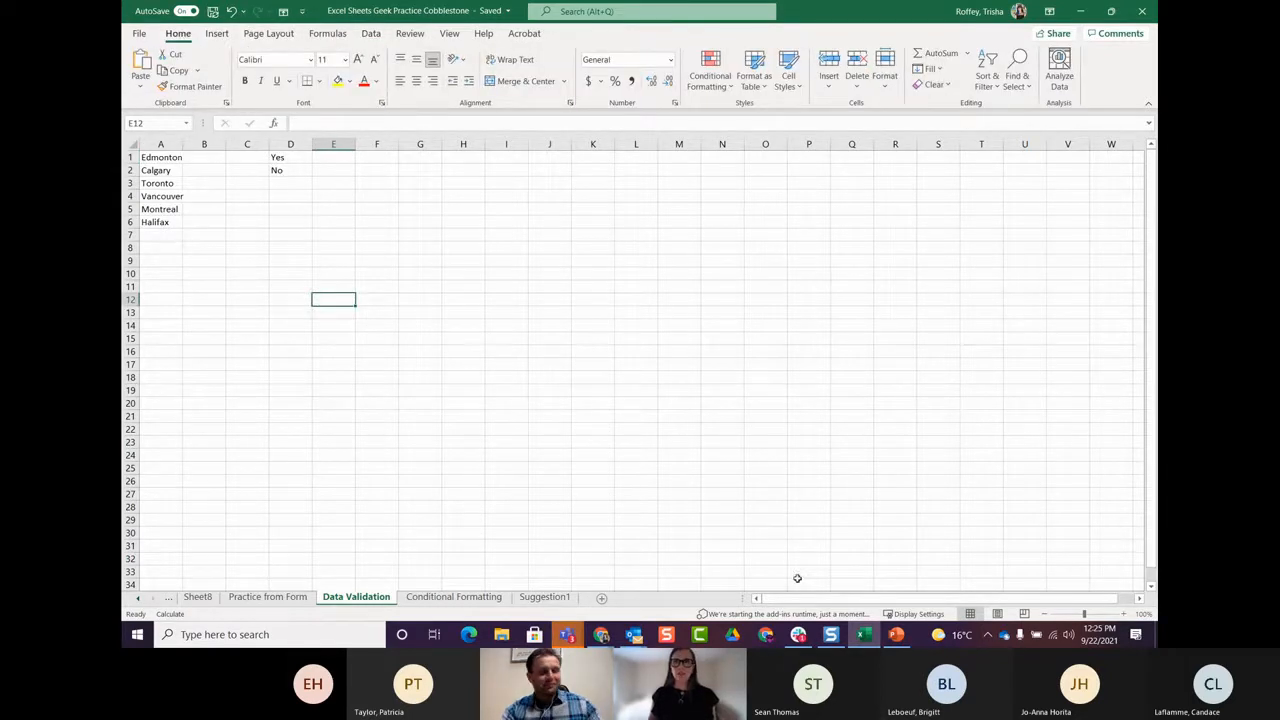
left_click(896, 634)
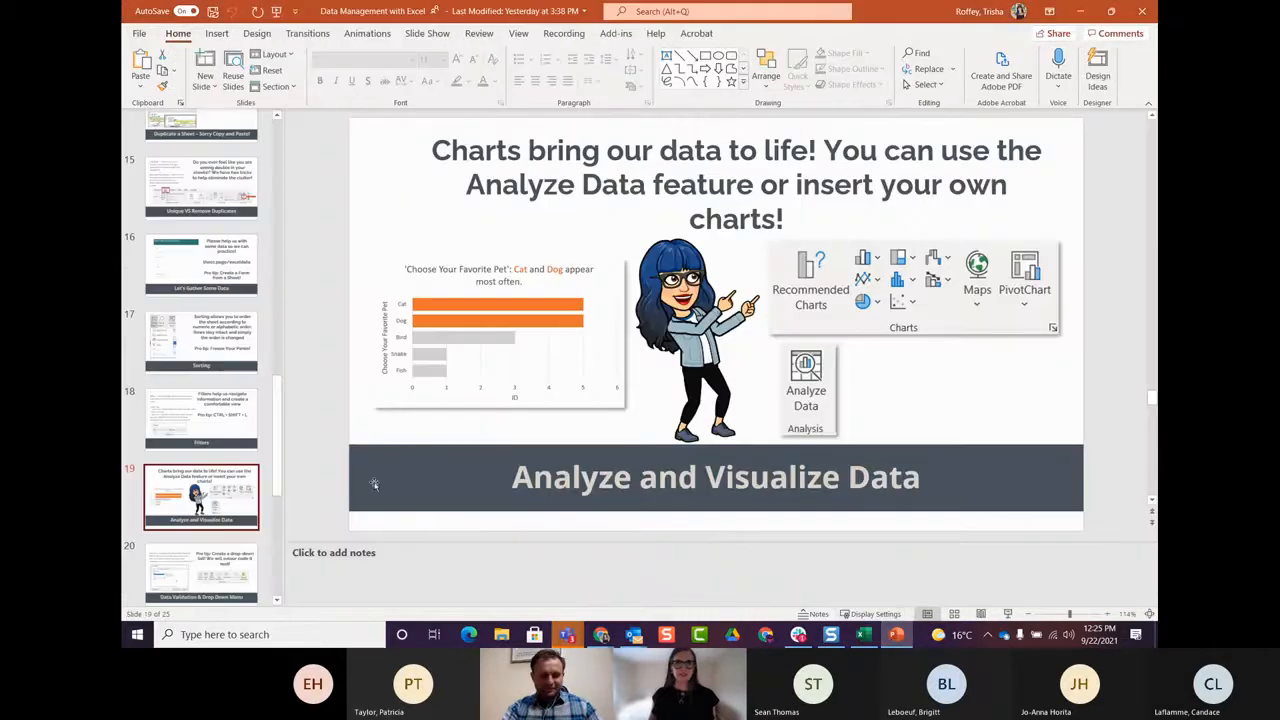
Step: Show the Data Validation & Drop Down Menu slide, and switch back to the Excel practice workbook
scroll(222, 495, "down", 1)
left_click(222, 495)
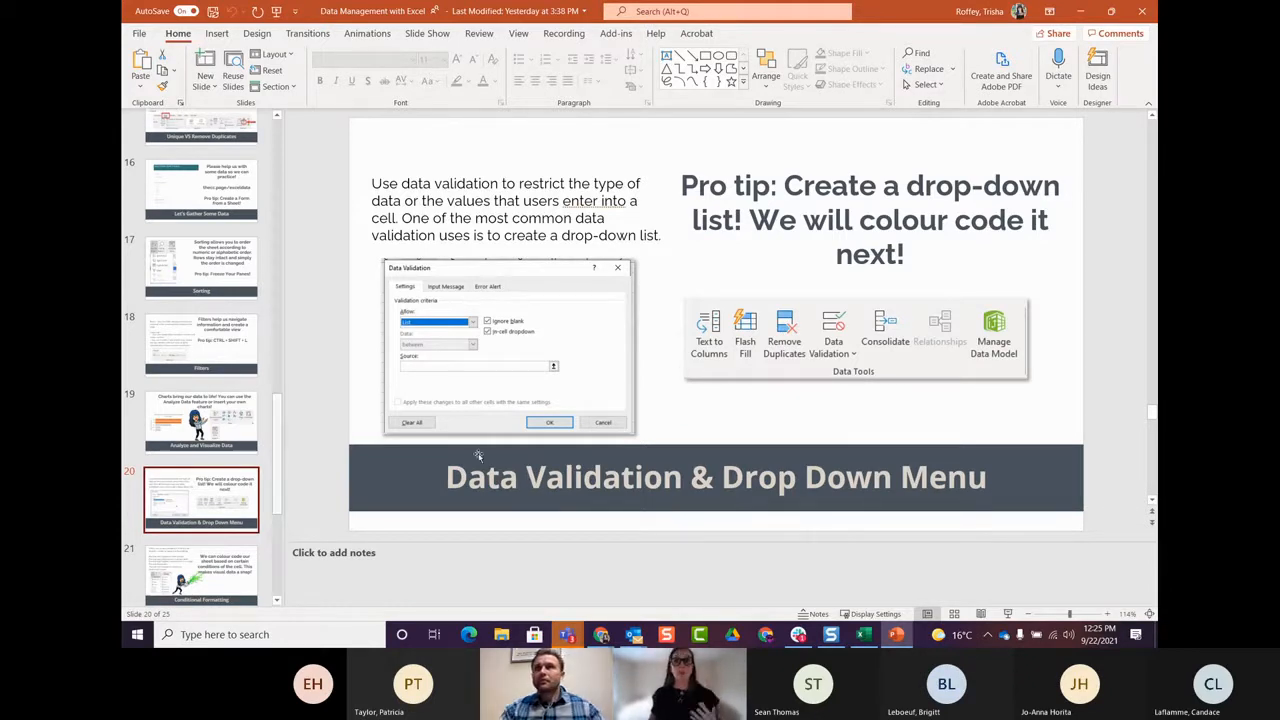
left_click(865, 636)
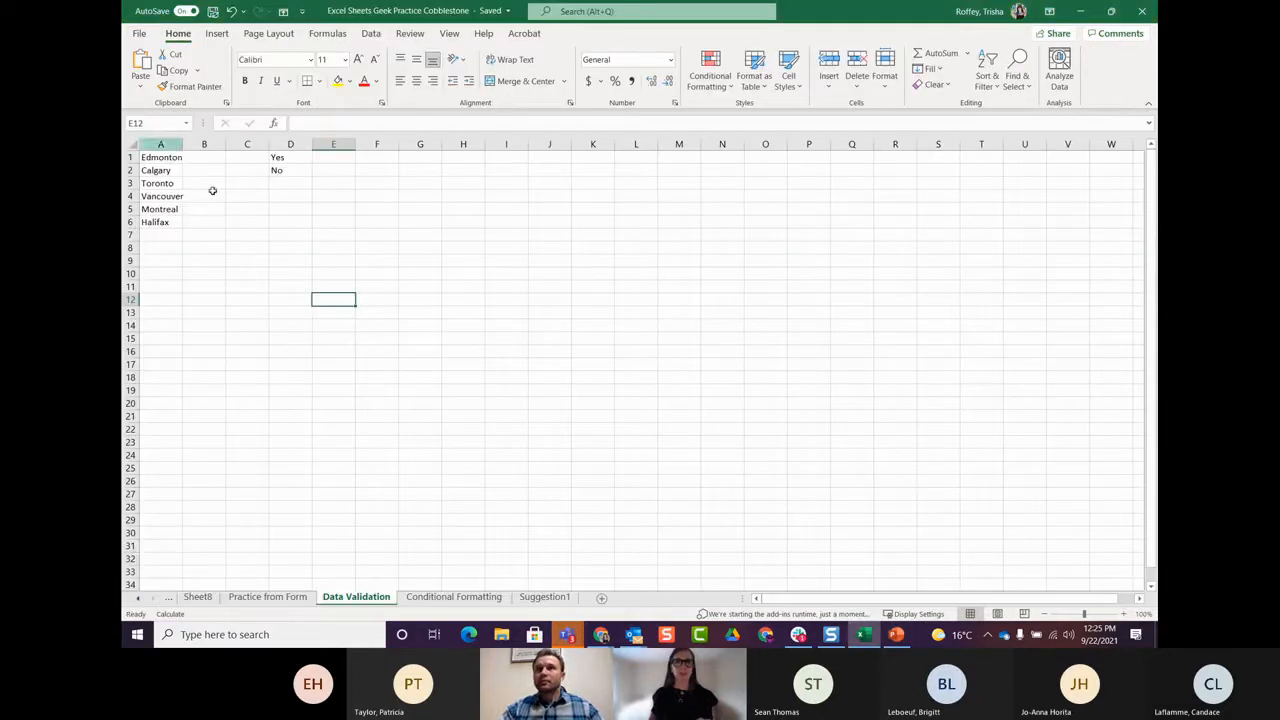
Step: Look at the available data validation commands with column E selected
left_click(341, 169)
left_click(343, 157)
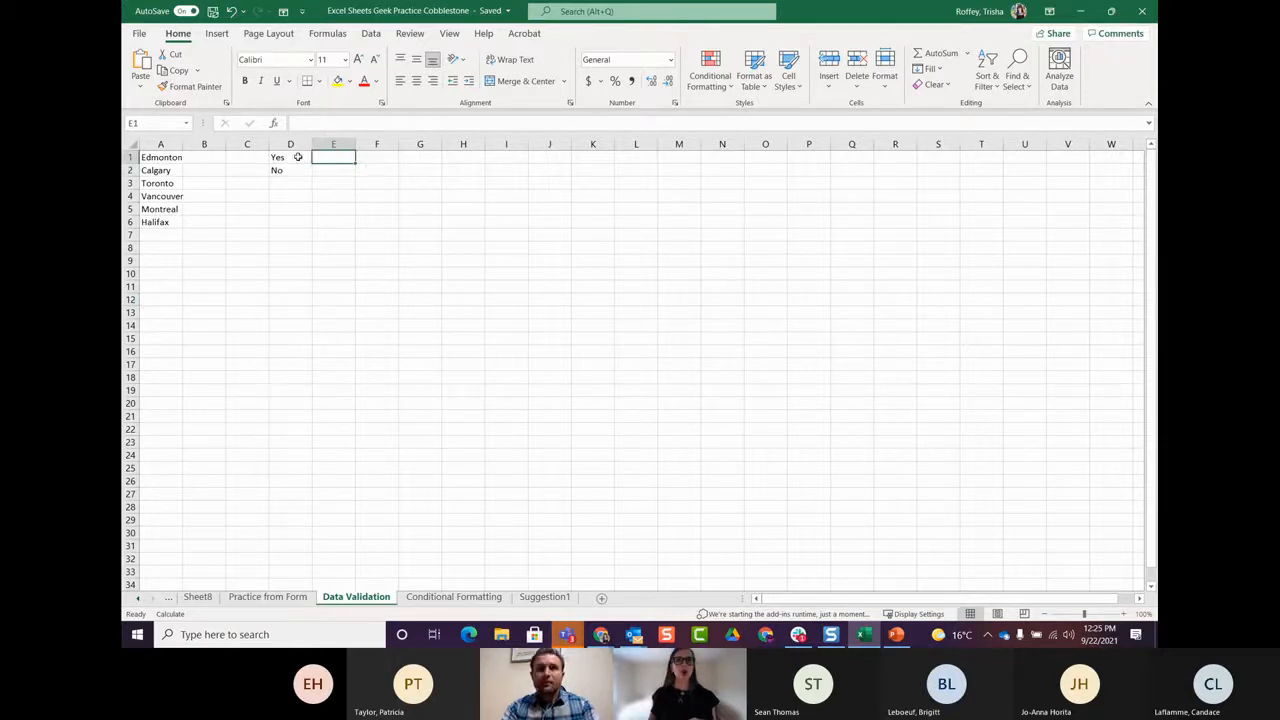
left_click(330, 146)
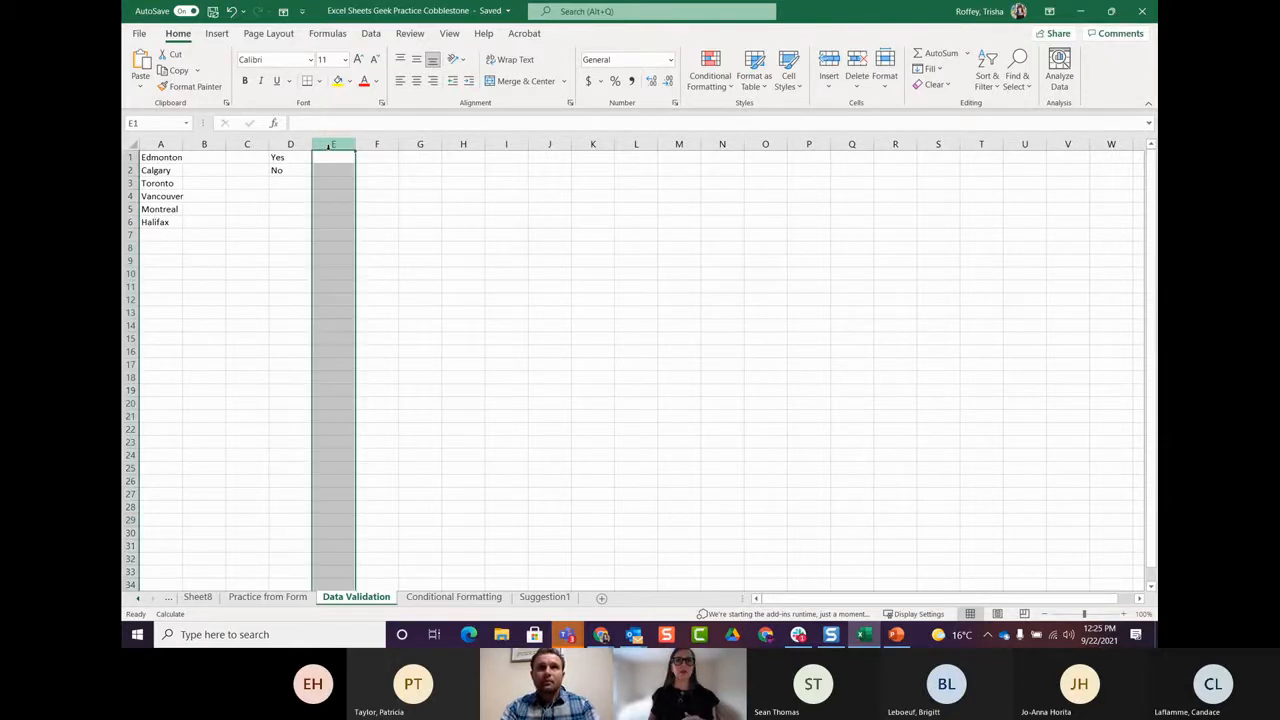
left_click(371, 34)
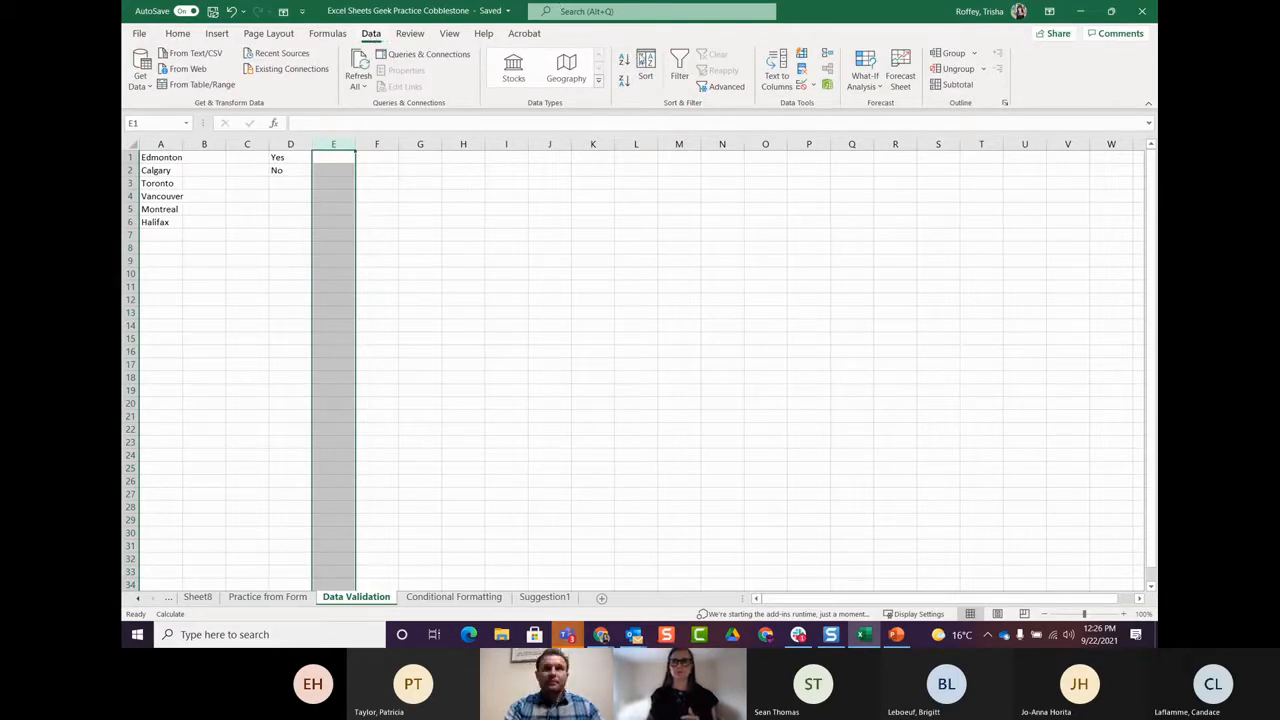
left_click(813, 87)
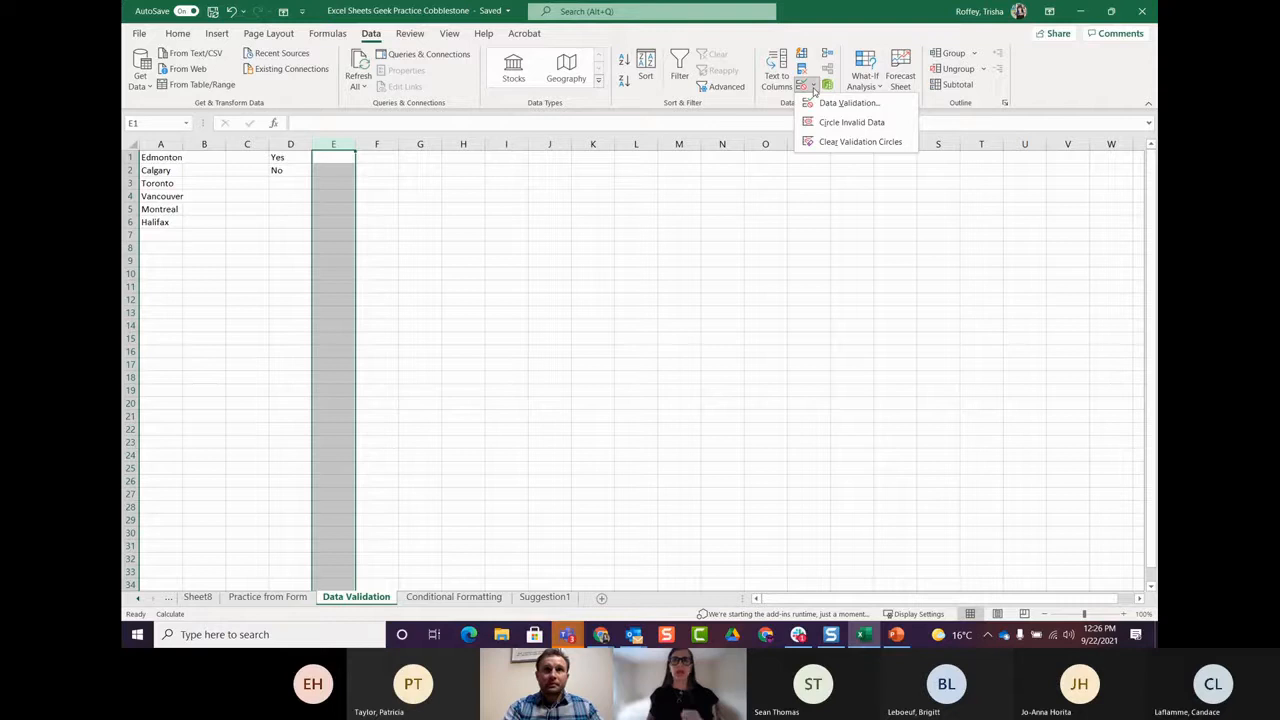
left_click(424, 347)
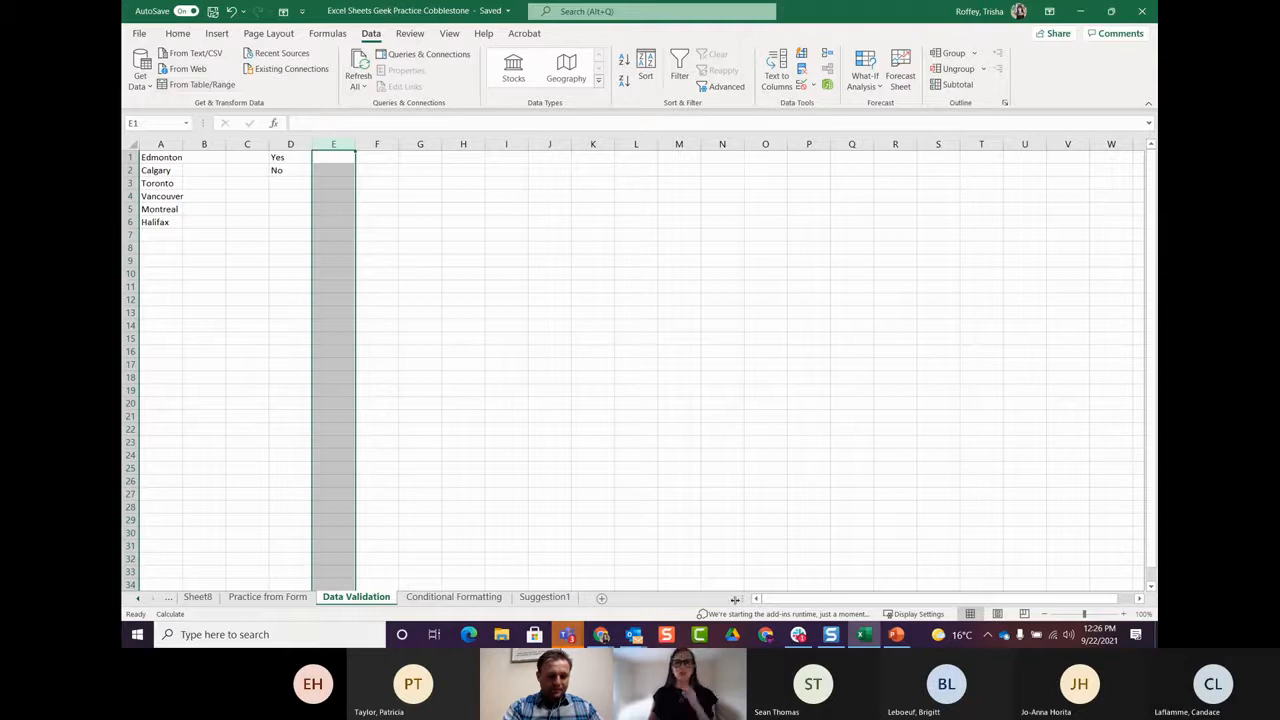
left_click(508, 314)
Step: Open data validation for cell E1, try the Whole number criterion, and set the allowed type to List
left_click(330, 158)
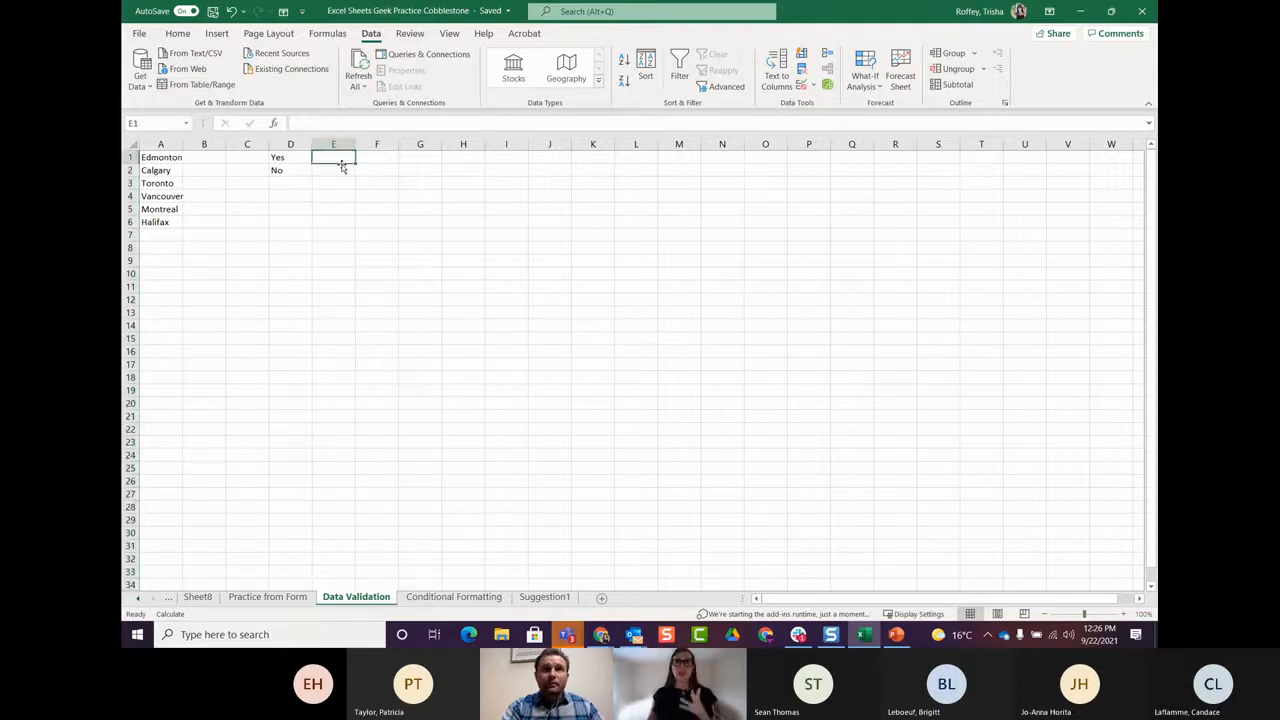
left_click(815, 88)
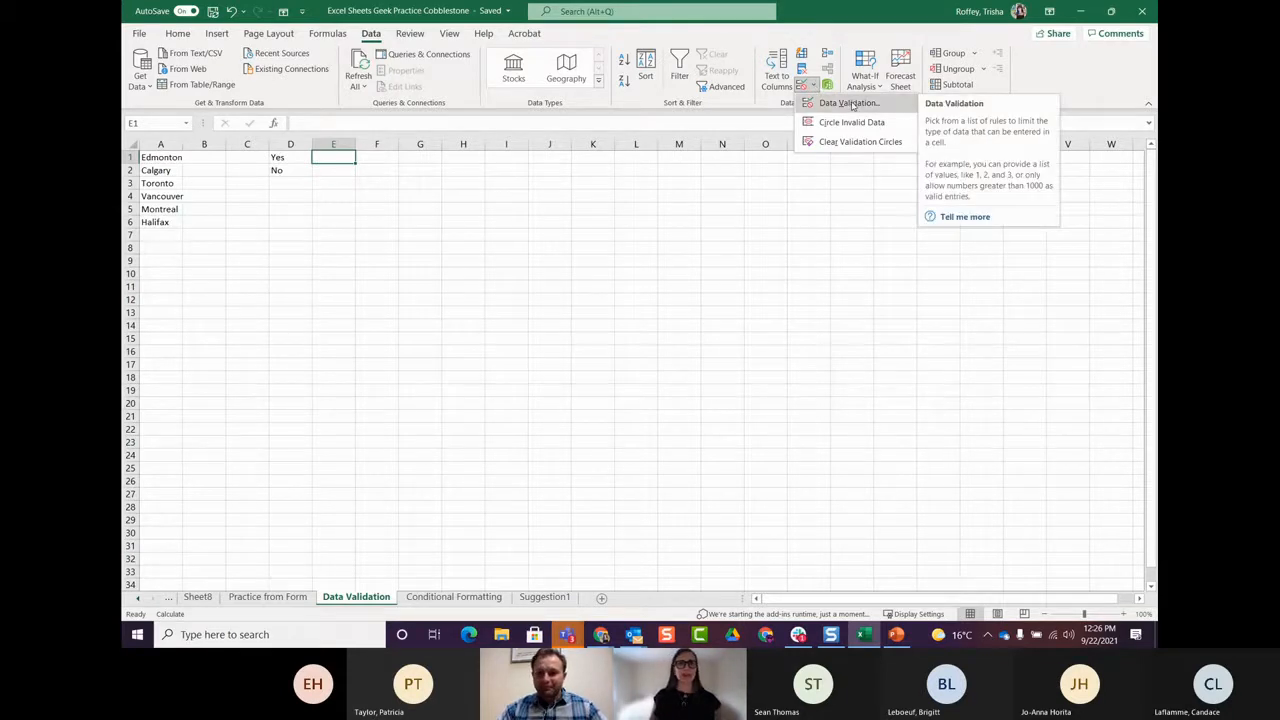
left_click(849, 104)
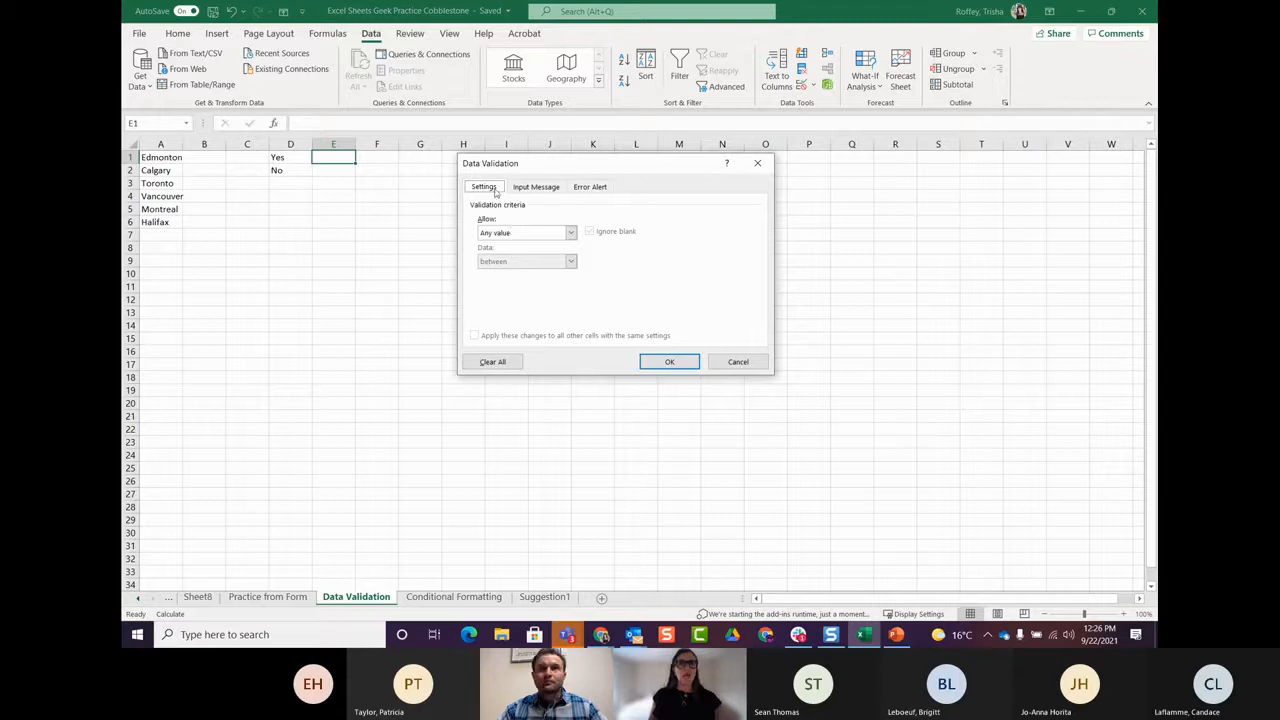
left_click(569, 233)
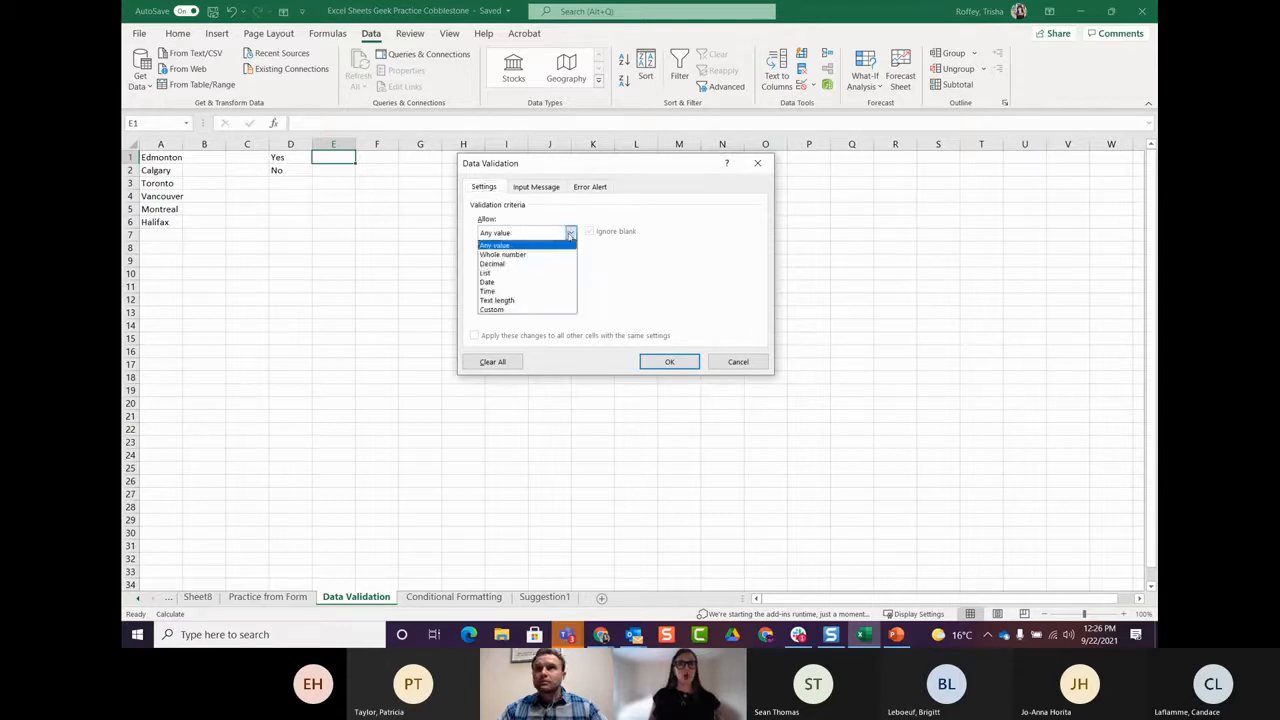
left_click(555, 255)
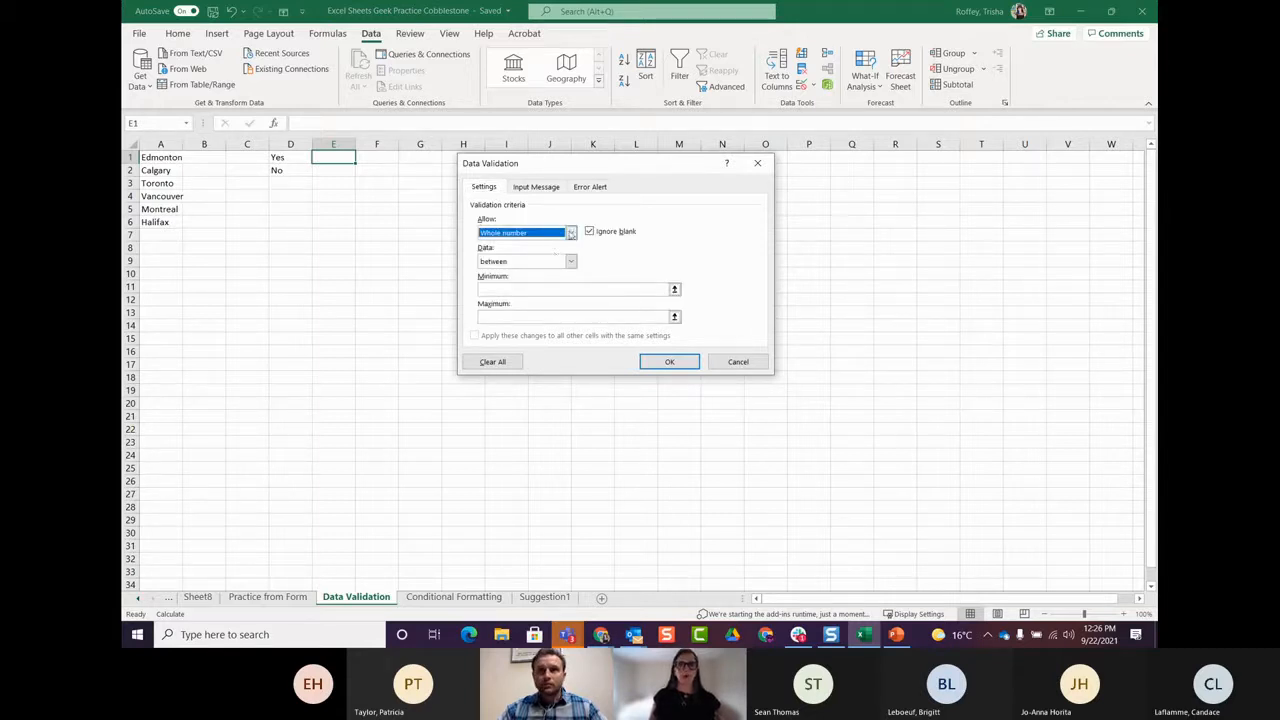
left_click(570, 232)
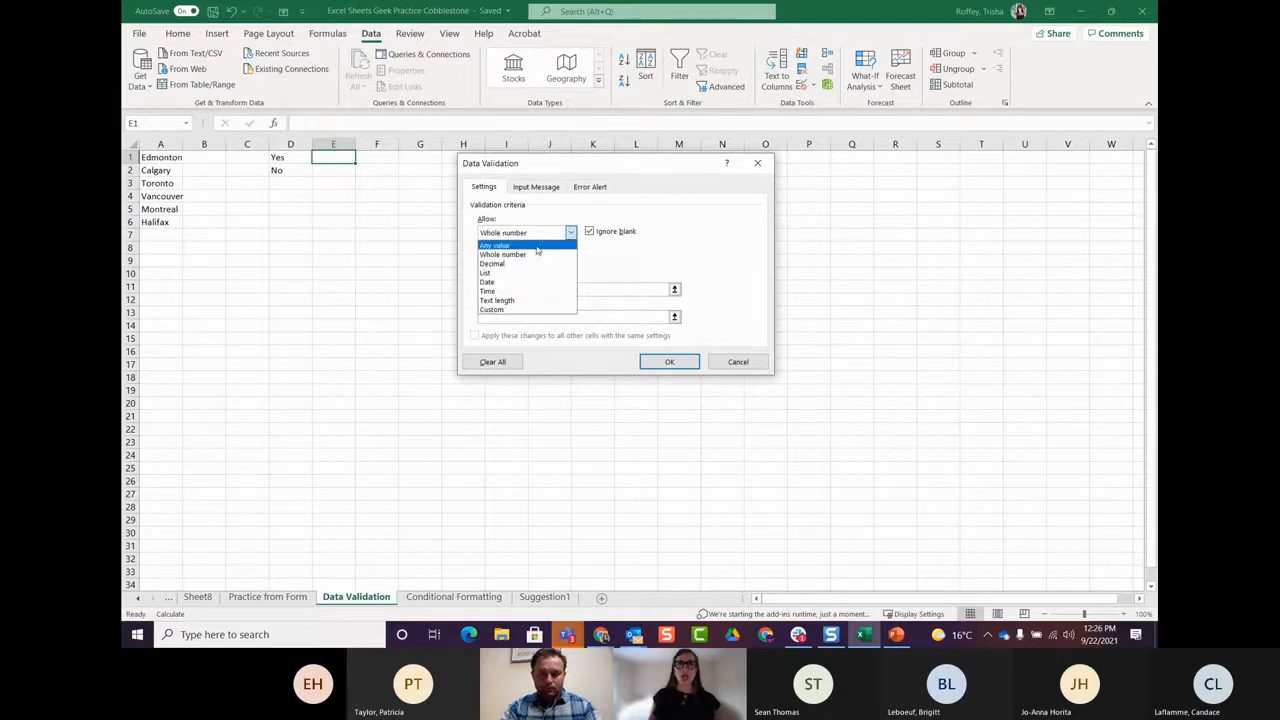
left_click(540, 254)
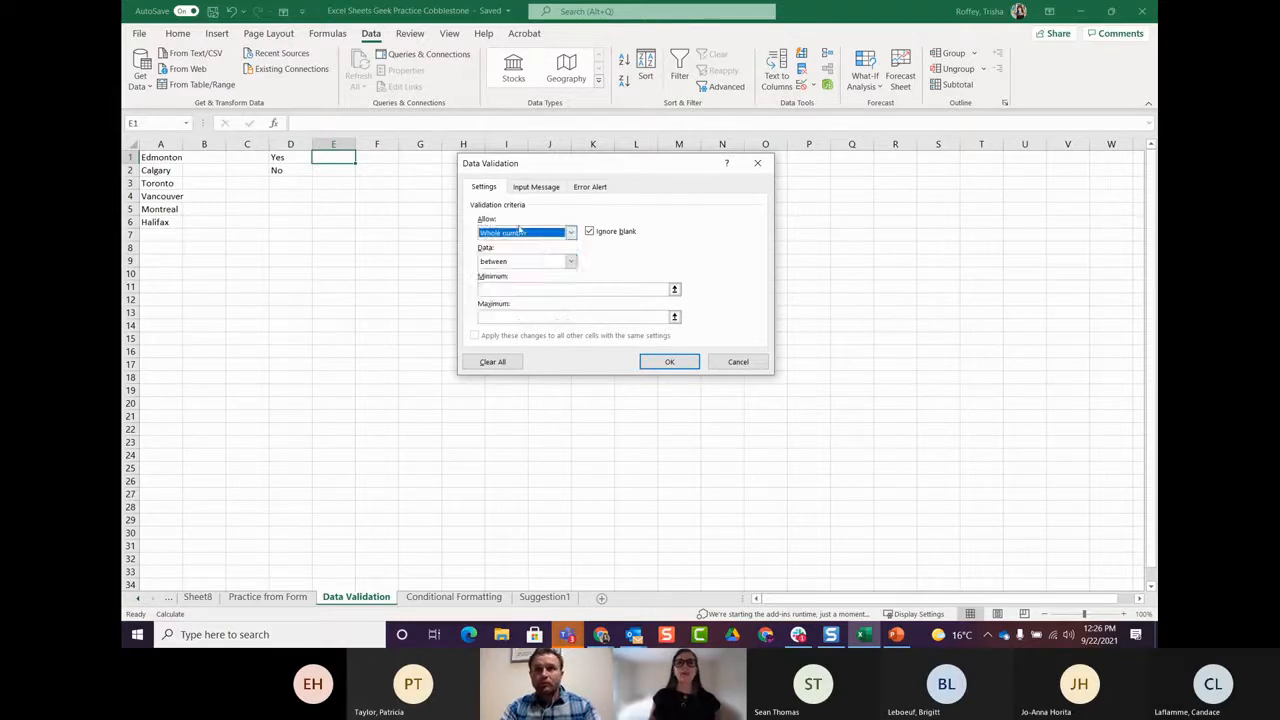
left_click(572, 232)
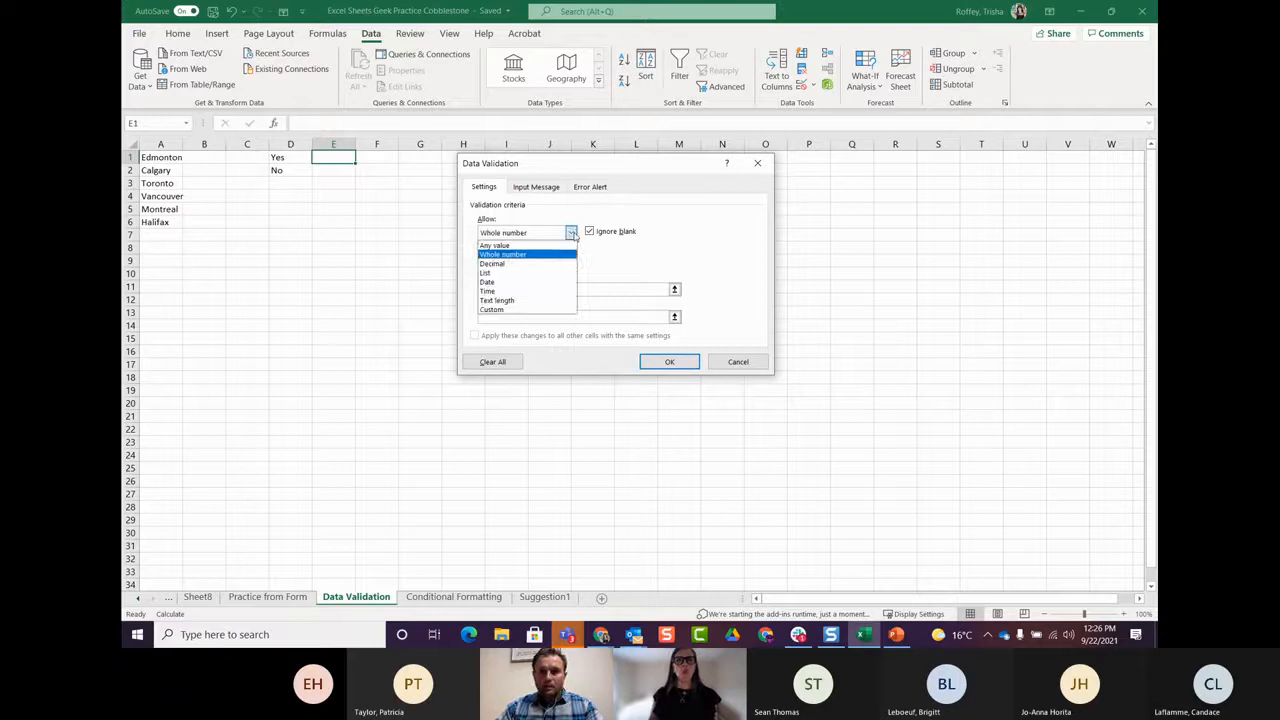
left_click(540, 273)
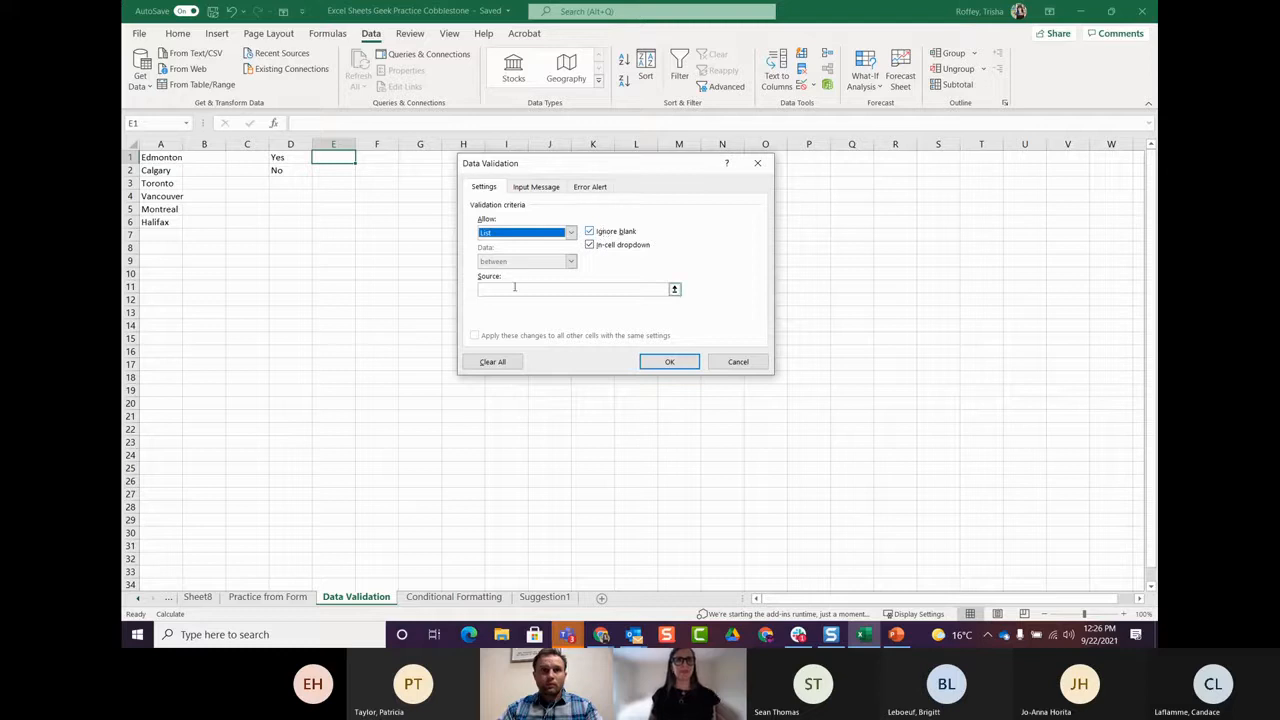
Step: Use cells D1:D2 as the list source, apply the validation, and check the drop-down in E1
left_click(621, 289)
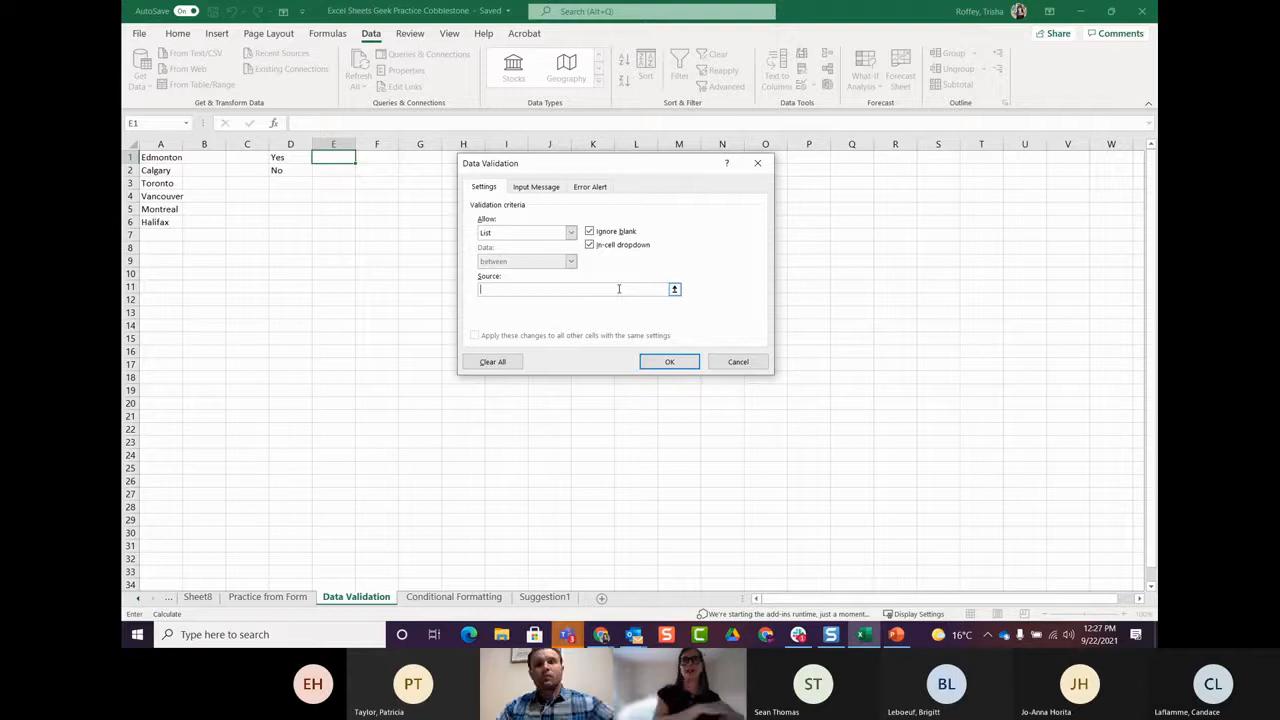
left_click(674, 290)
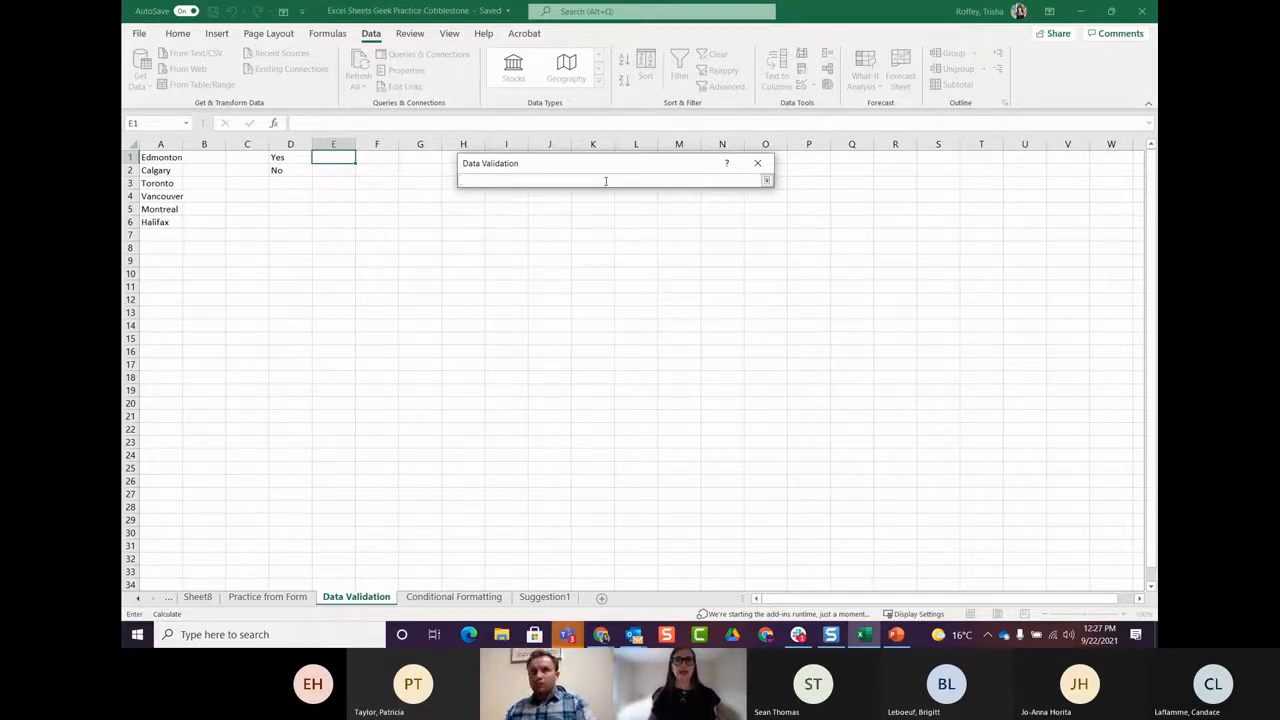
left_click_drag(288, 158, 290, 173)
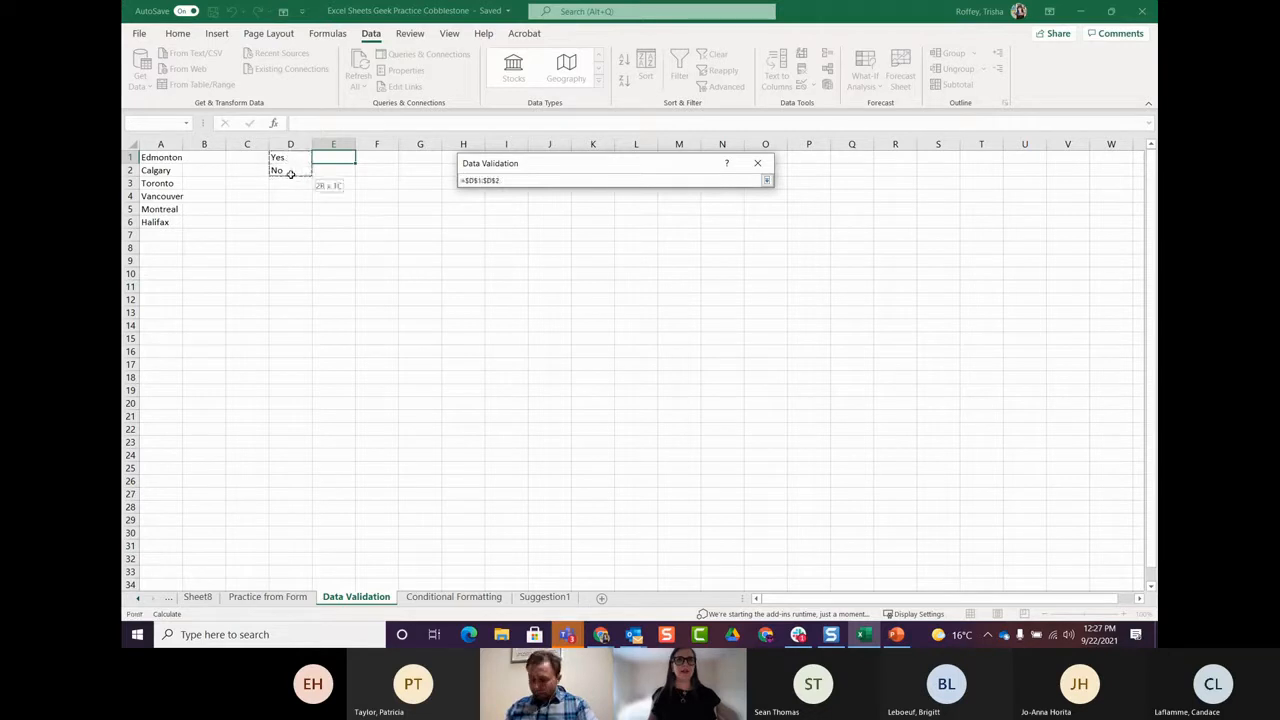
left_click(766, 180)
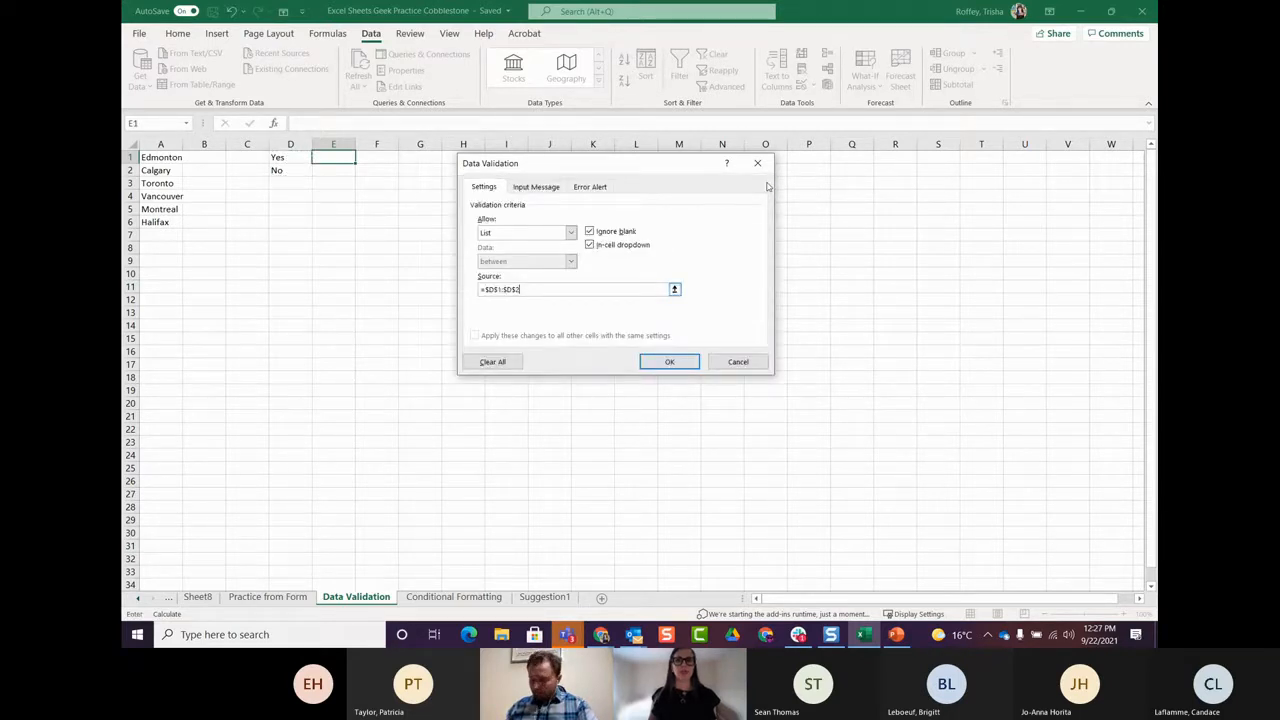
left_click(669, 363)
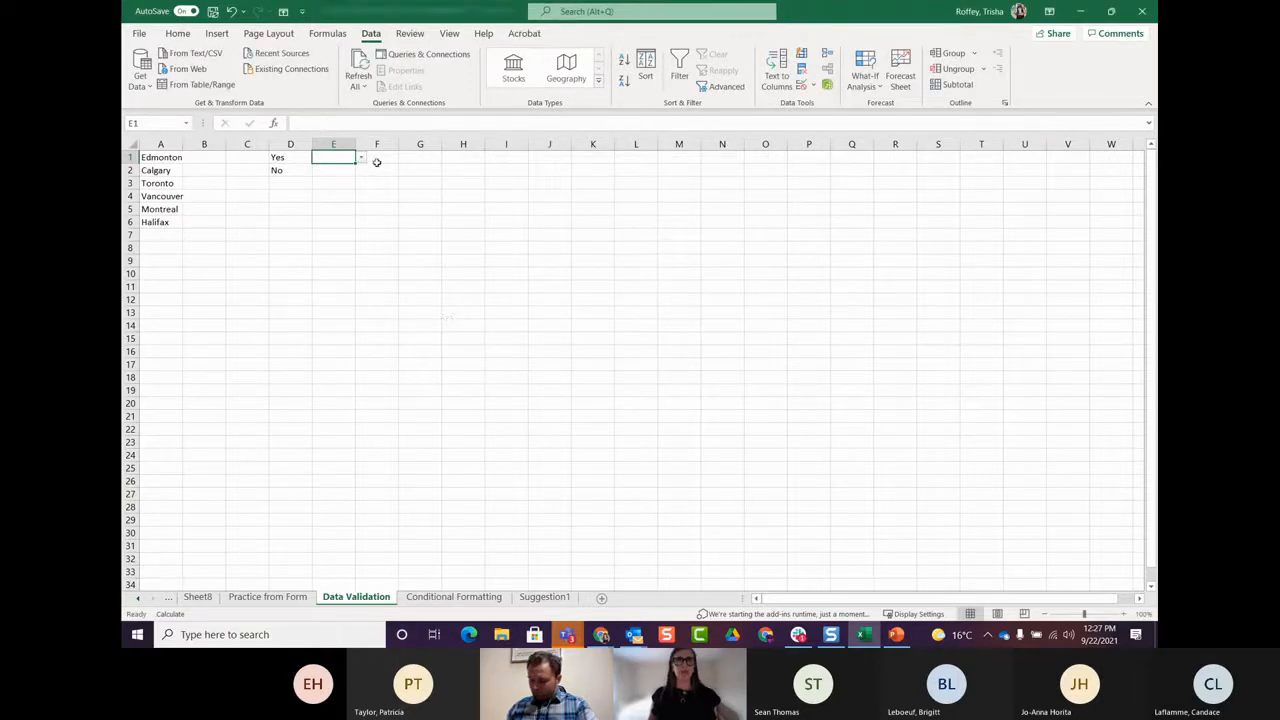
left_click(362, 160)
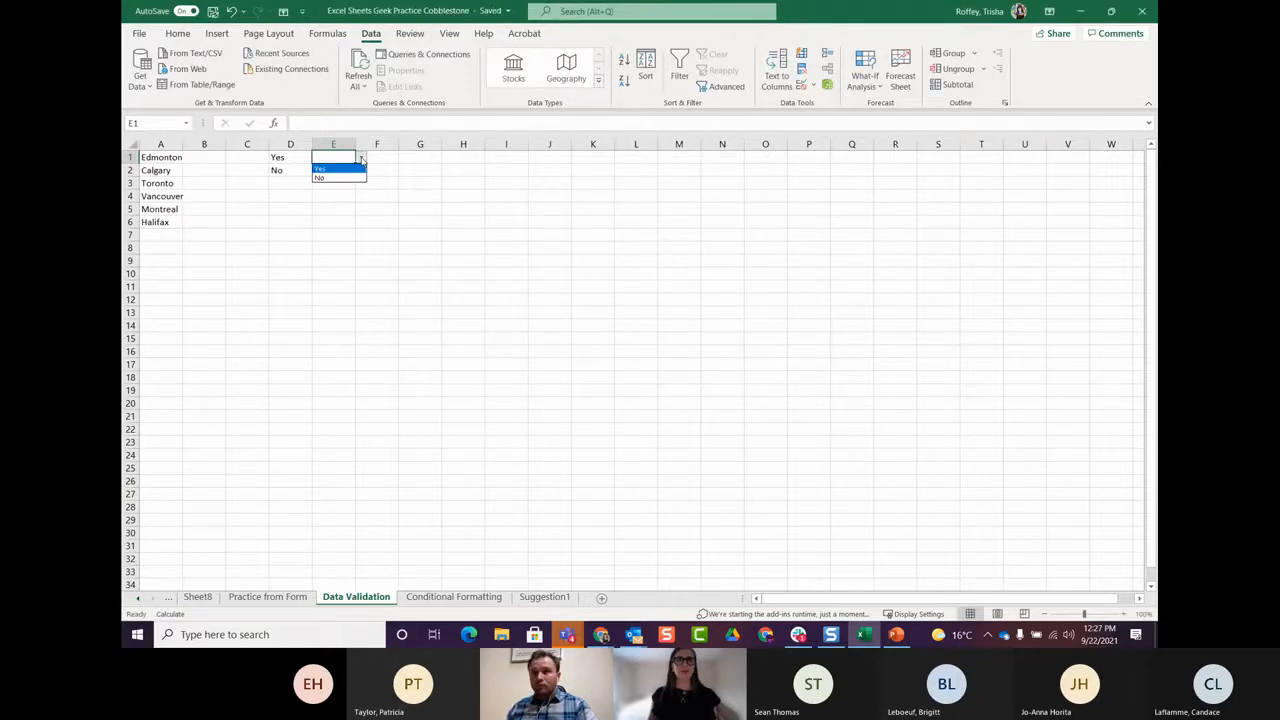
left_click(428, 176)
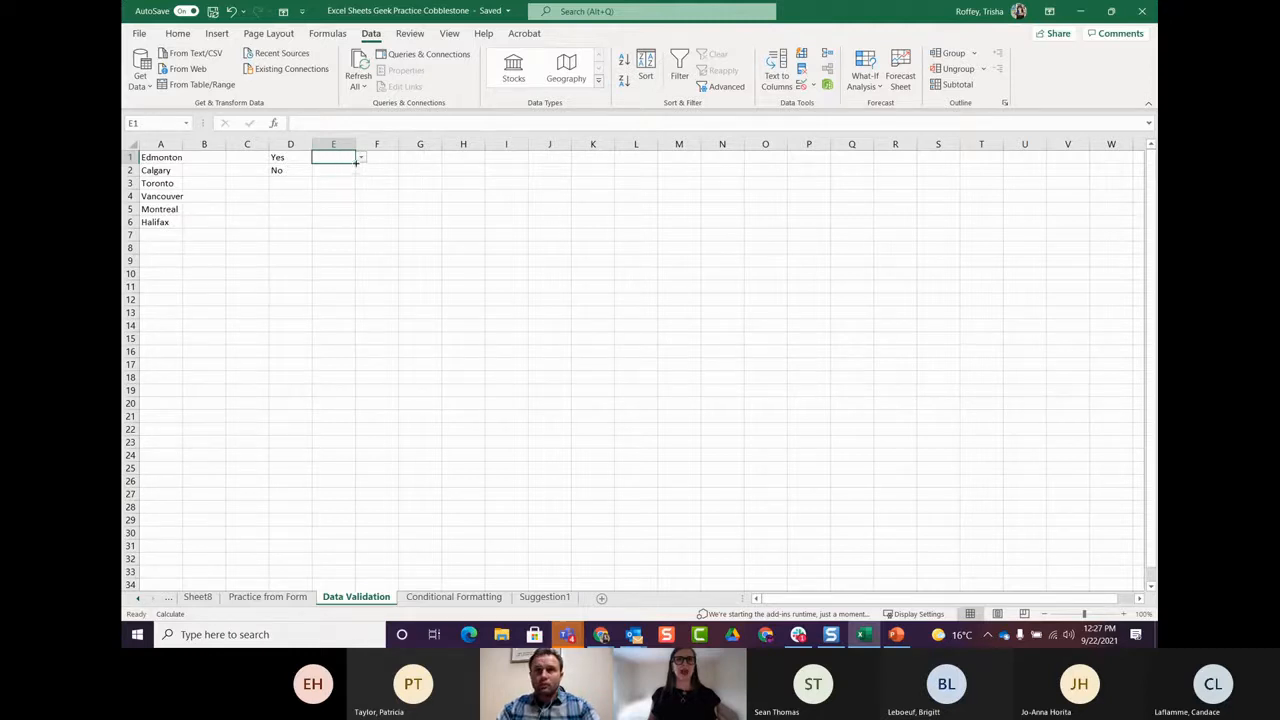
Step: Fill the Yes/No drop-down from E1 down column E to about row 29, and check the lists in E4 and E6
left_click_drag(355, 161, 325, 527)
left_click(387, 429)
left_click(344, 169)
left_click(350, 196)
left_click(361, 198)
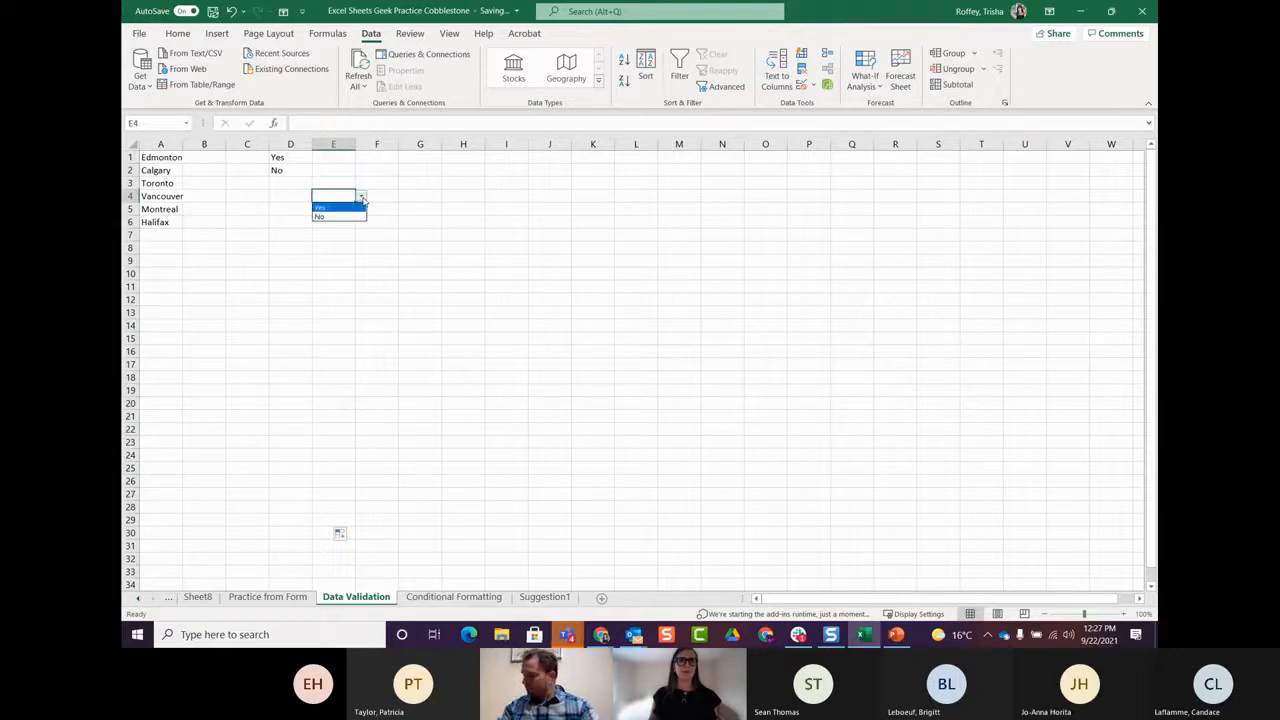
key("Escape")
left_click(350, 221)
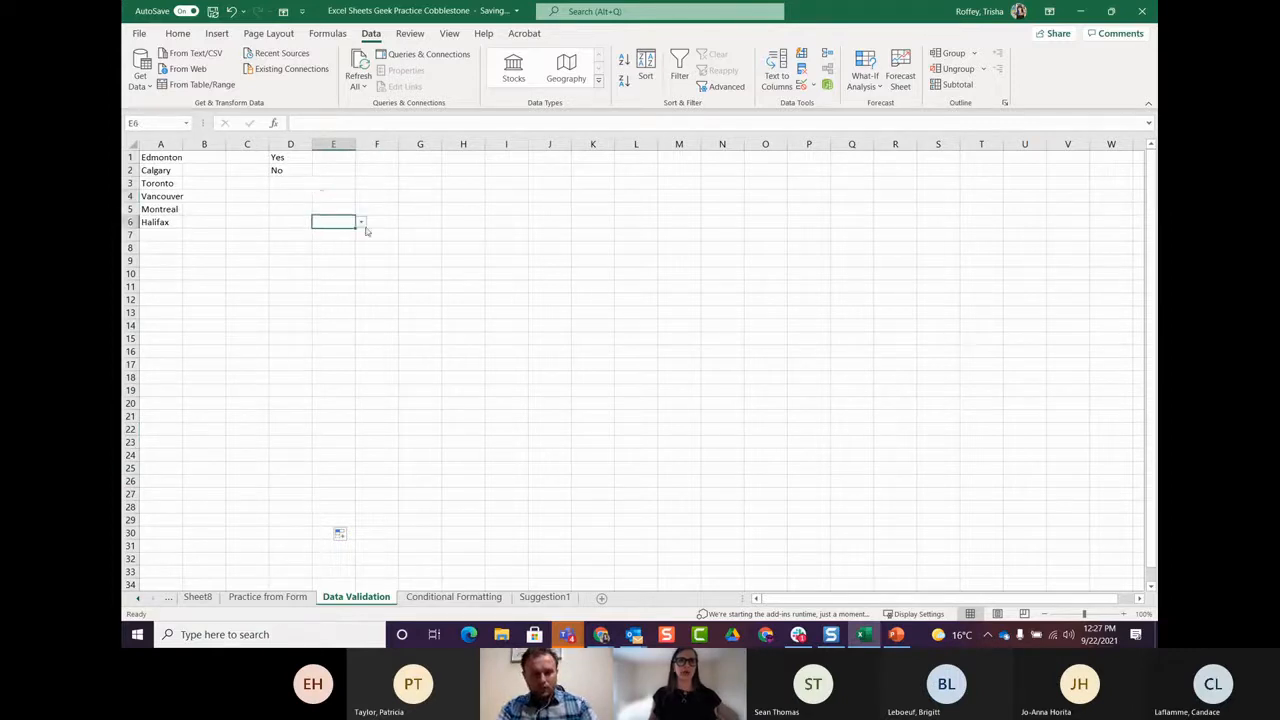
left_click(363, 224)
key("Escape")
Step: Choose Yes in cell E1 and No in cell E2 from their drop-down lists
left_click(334, 155)
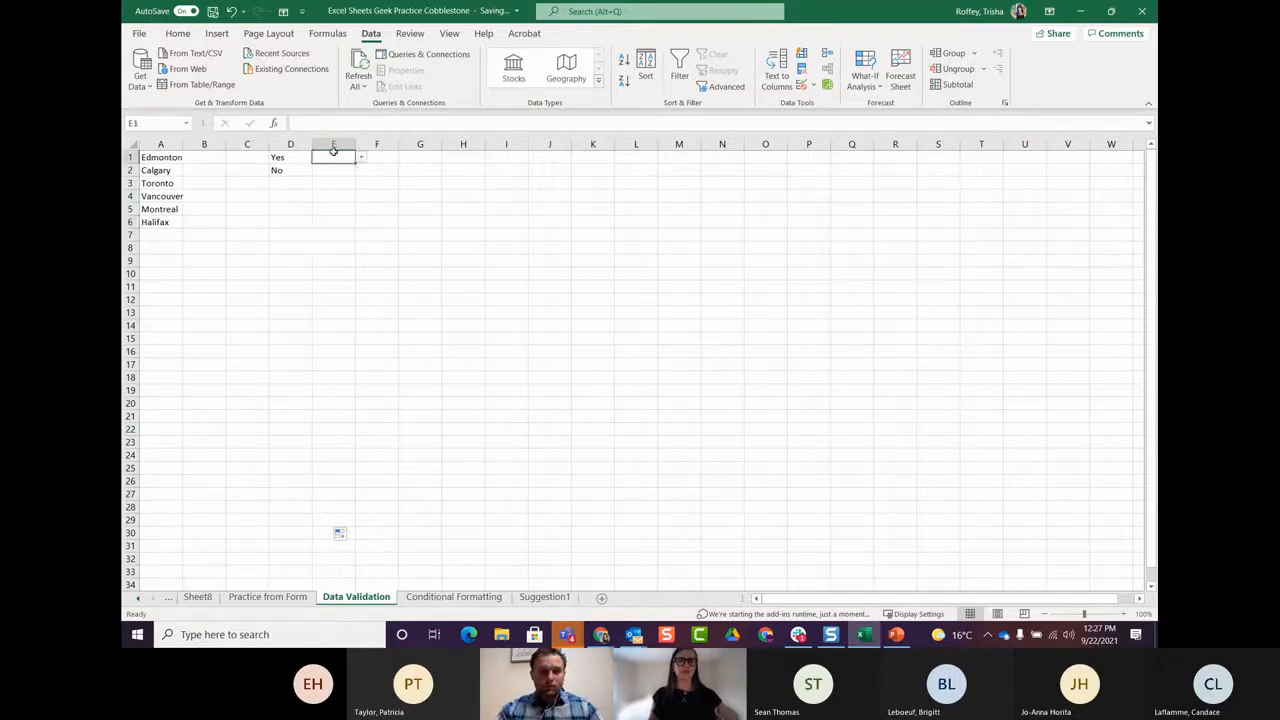
left_click(359, 159)
left_click(350, 171)
left_click(357, 171)
left_click(349, 172)
left_click(361, 171)
left_click(345, 192)
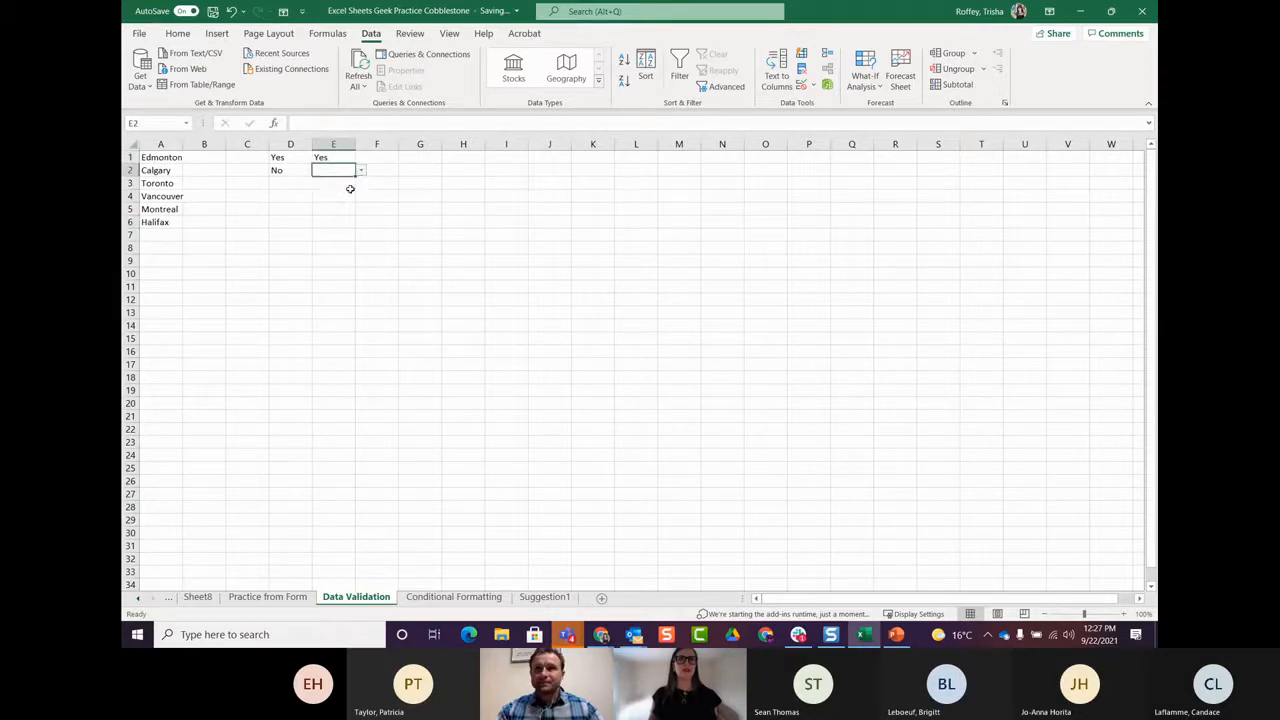
Step: Choose No in cell E3 and Yes in cell E4 from their drop-down lists
left_click(335, 183)
left_click(361, 183)
left_click(346, 199)
left_click(346, 199)
left_click(363, 194)
left_click(337, 196)
left_click(361, 196)
left_click(345, 207)
left_click(290, 247)
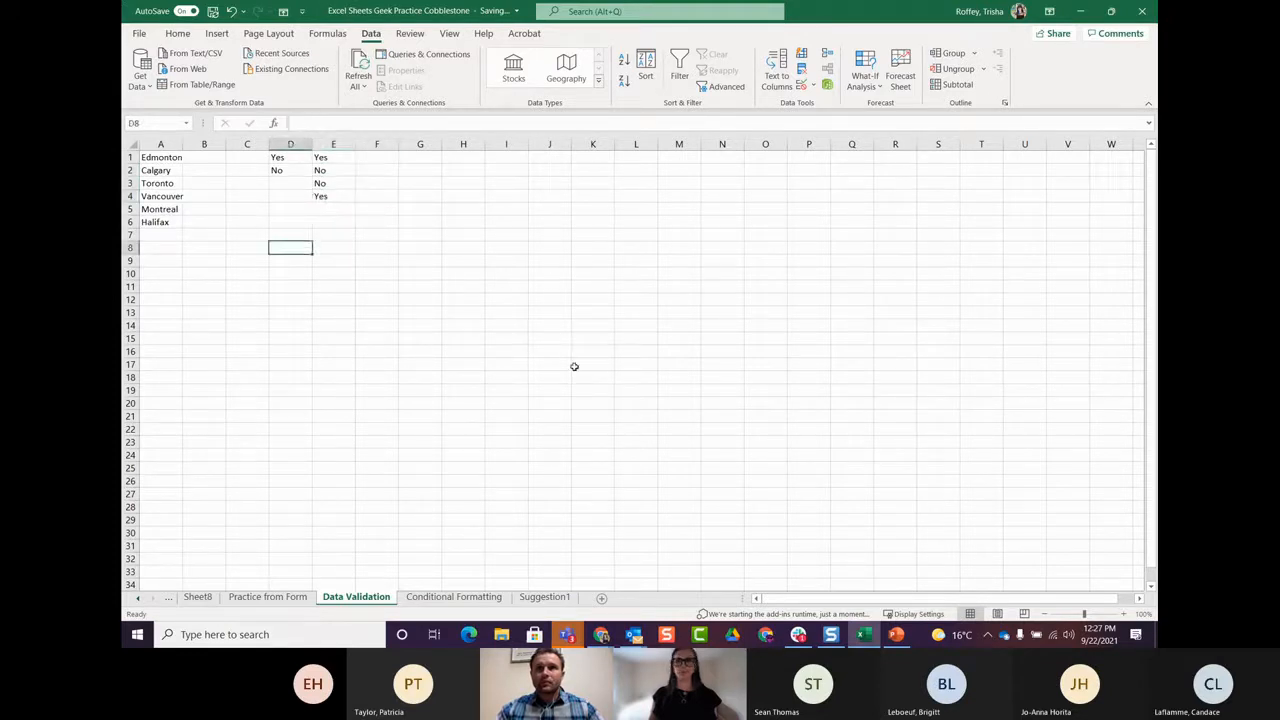
Step: Add list data validation to cell G1 with the city names in A1:A6 as the source
left_click(413, 156)
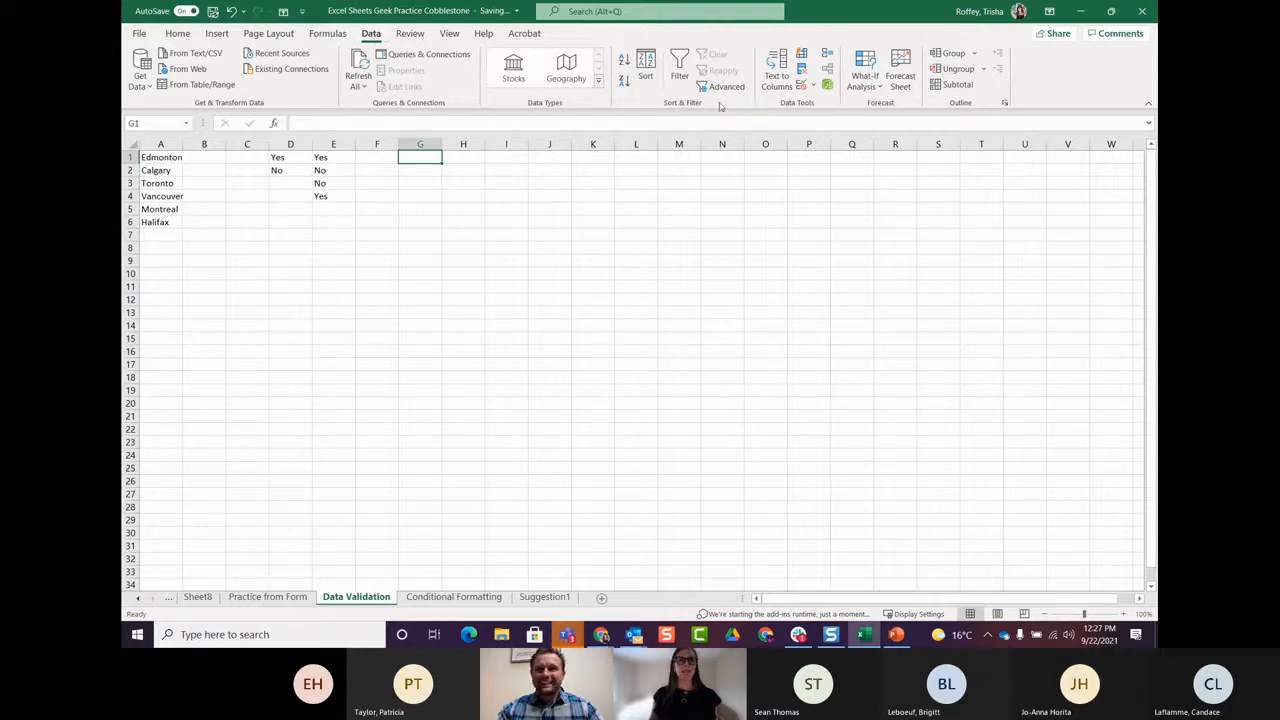
left_click(812, 88)
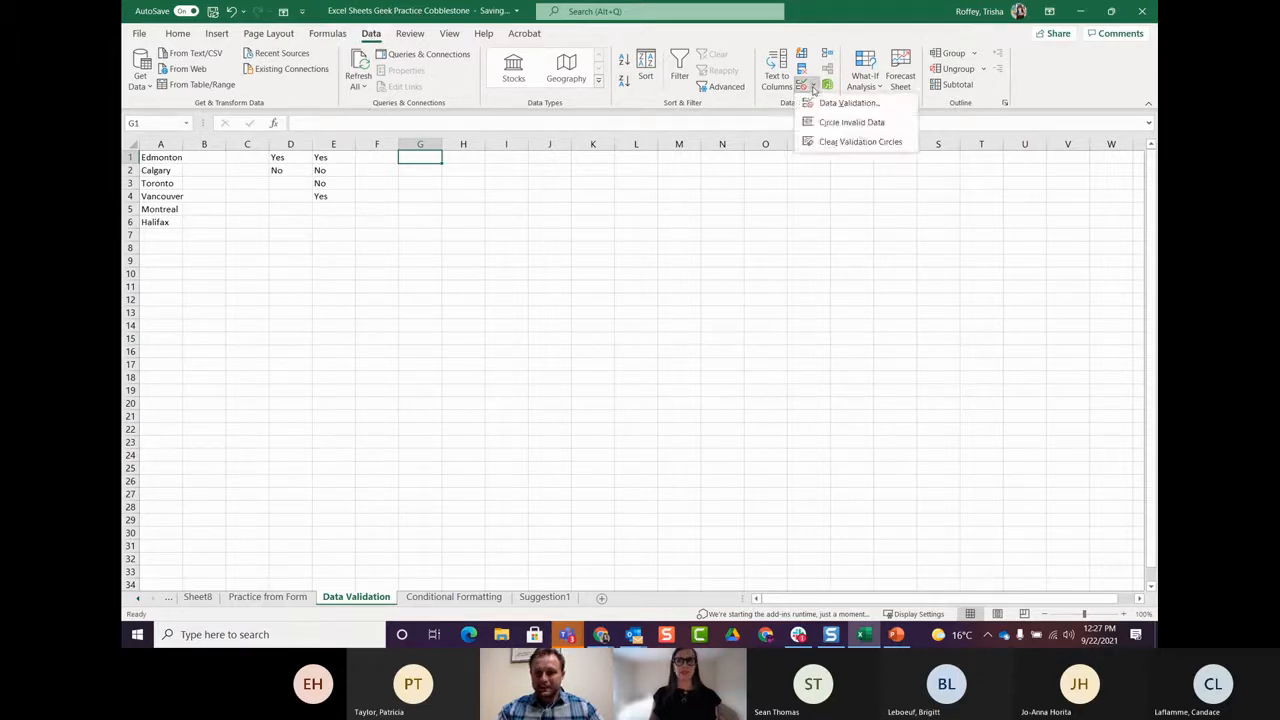
left_click(847, 103)
left_click(570, 232)
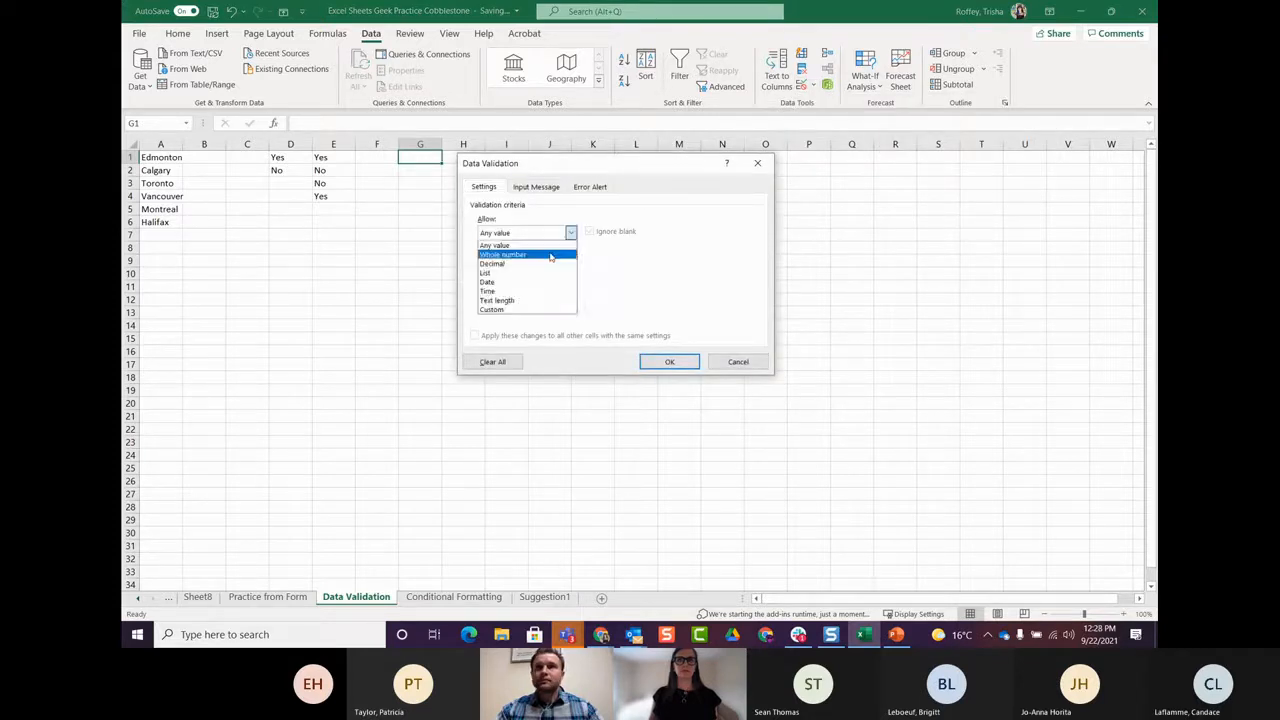
left_click(535, 273)
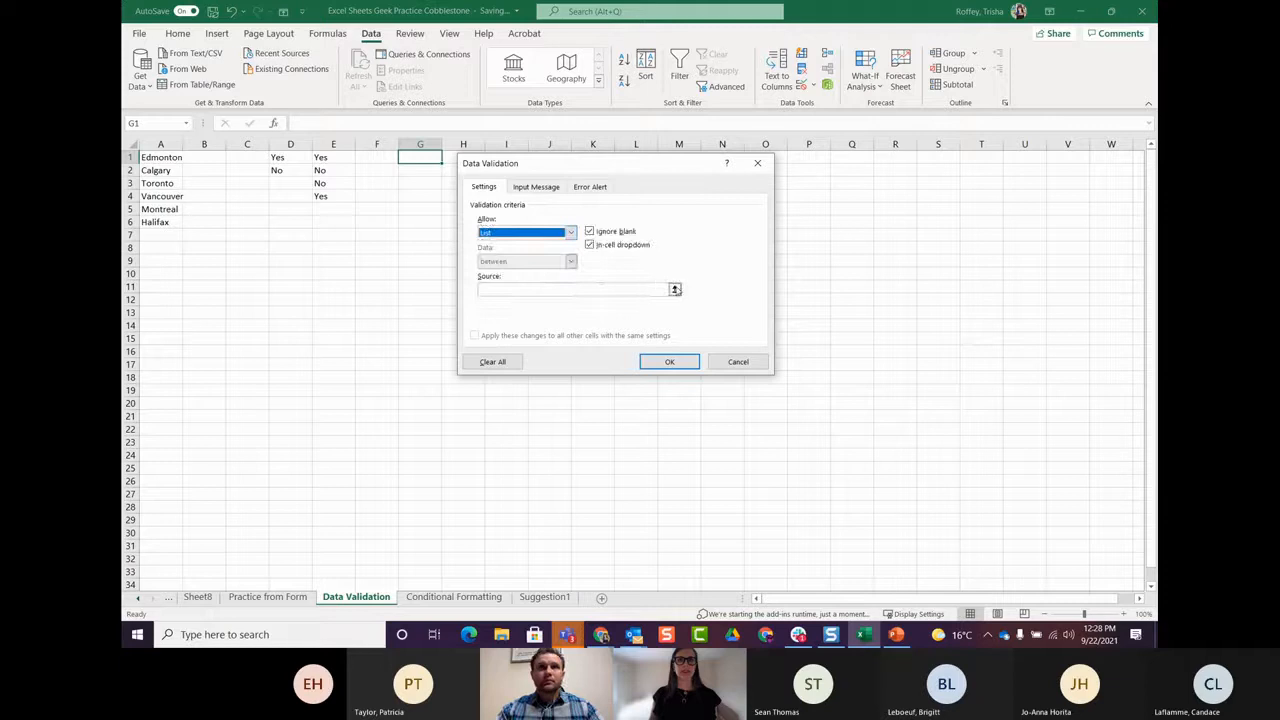
left_click(674, 289)
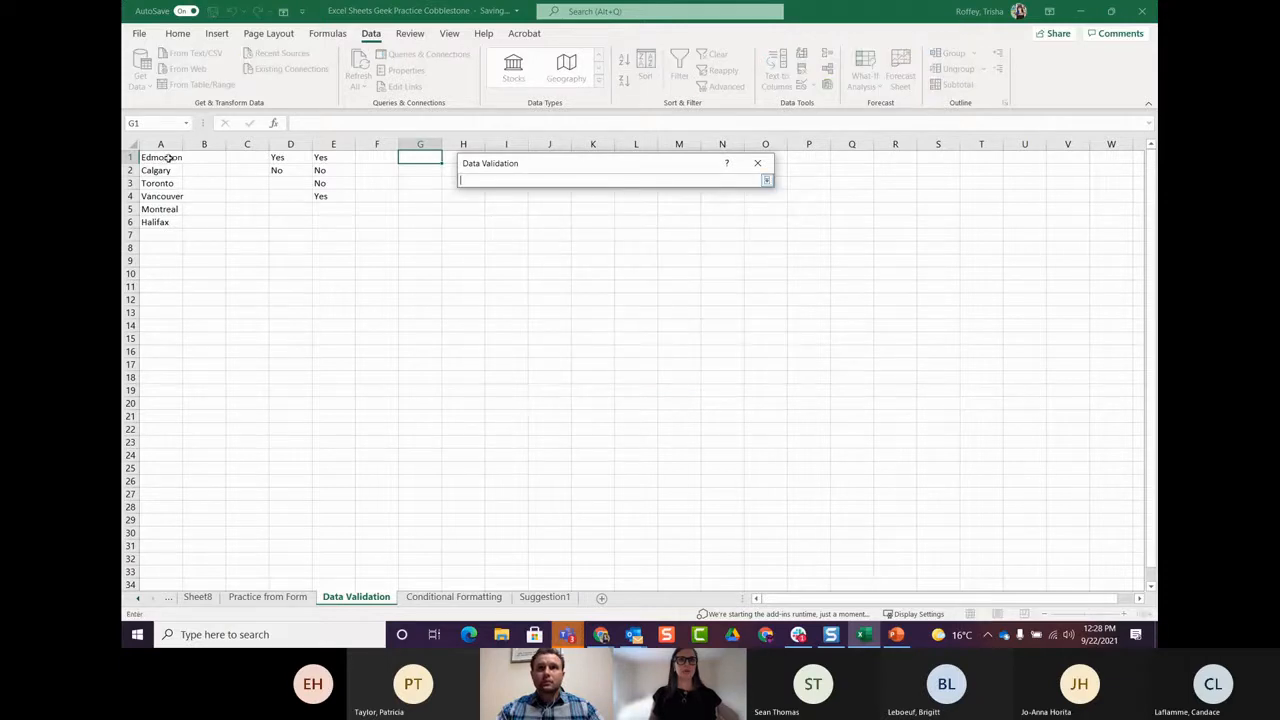
left_click_drag(170, 157, 168, 222)
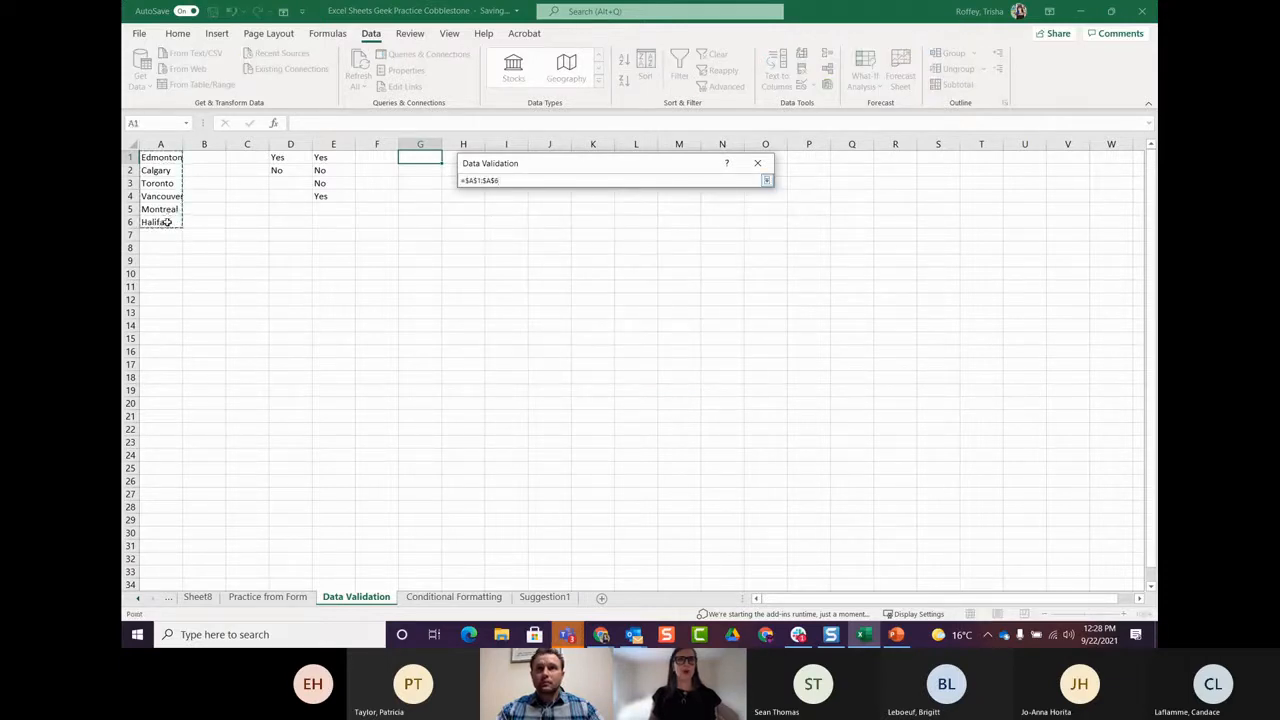
left_click(766, 181)
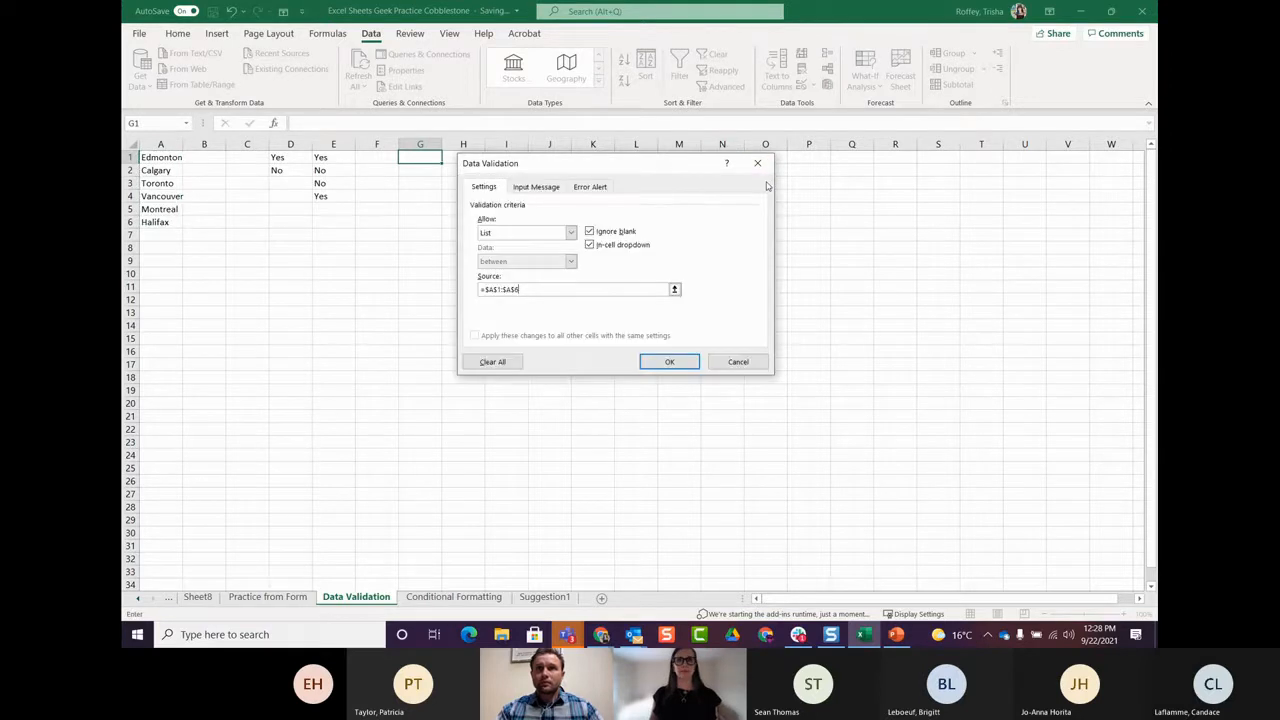
left_click(669, 362)
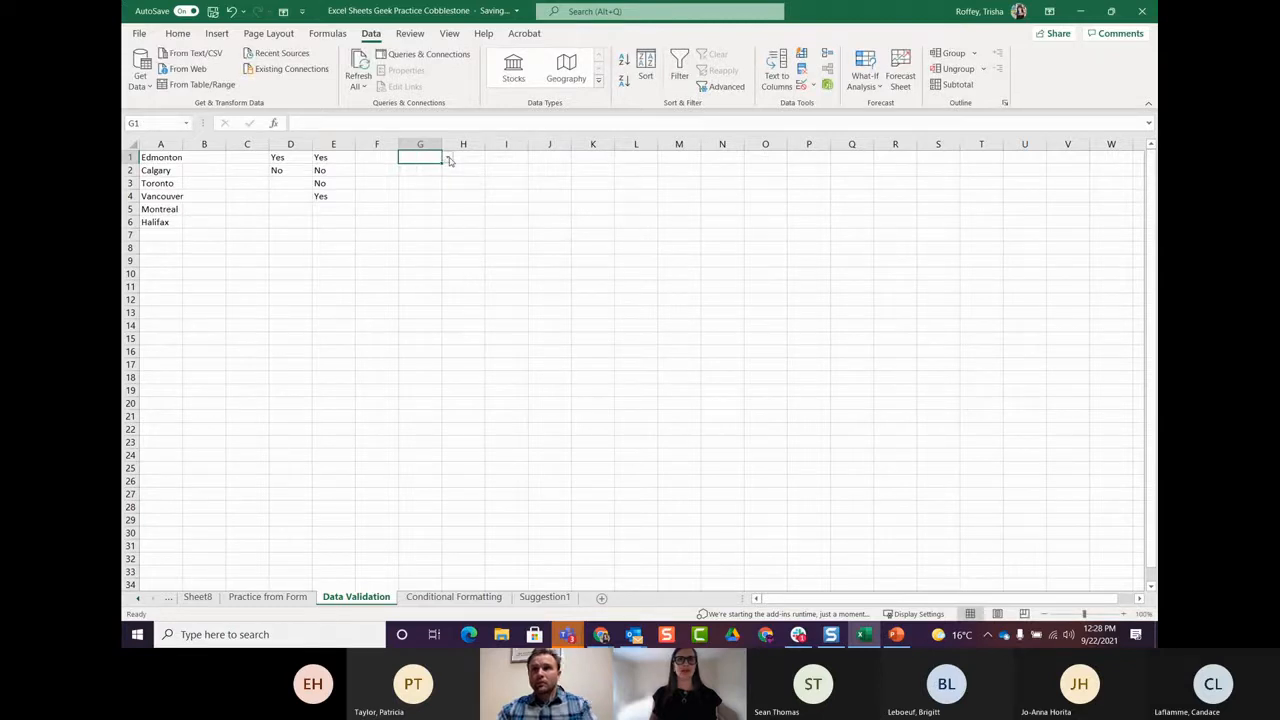
Step: Try the drop-down in G1 by choosing Toronto, and clear the cell's value again
left_click(448, 158)
left_click(427, 196)
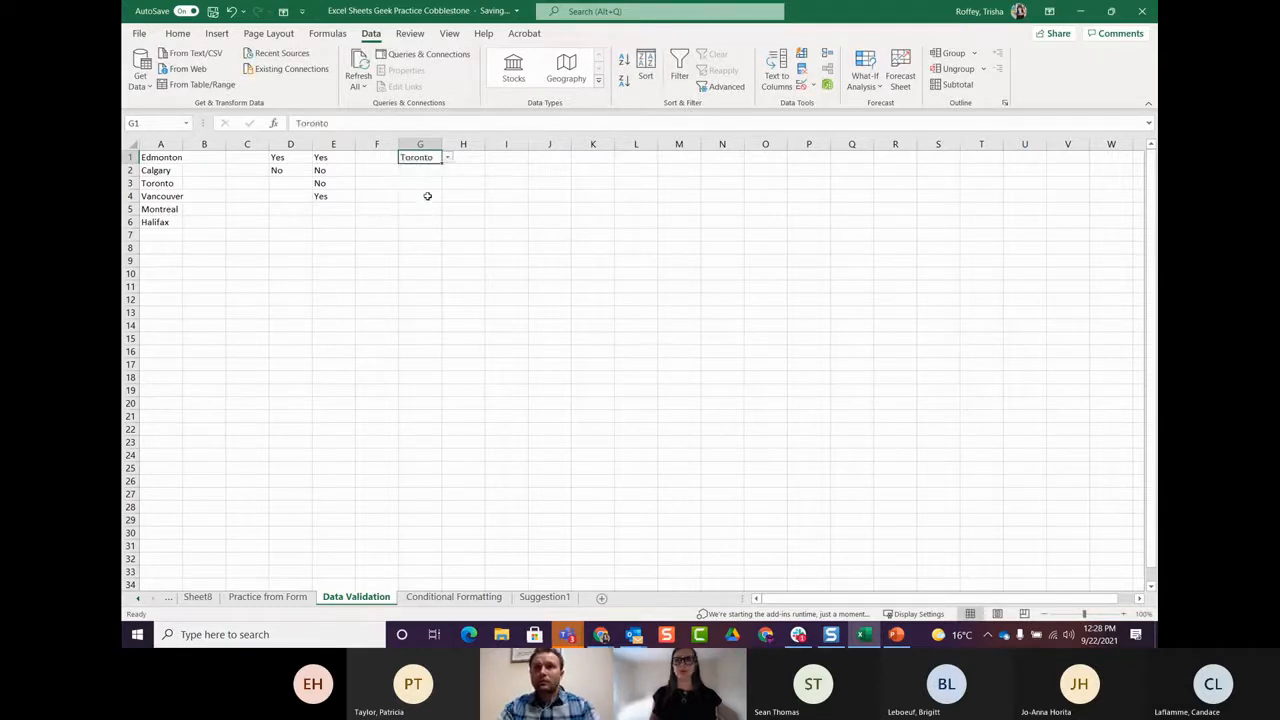
left_click(448, 158)
left_click(414, 157)
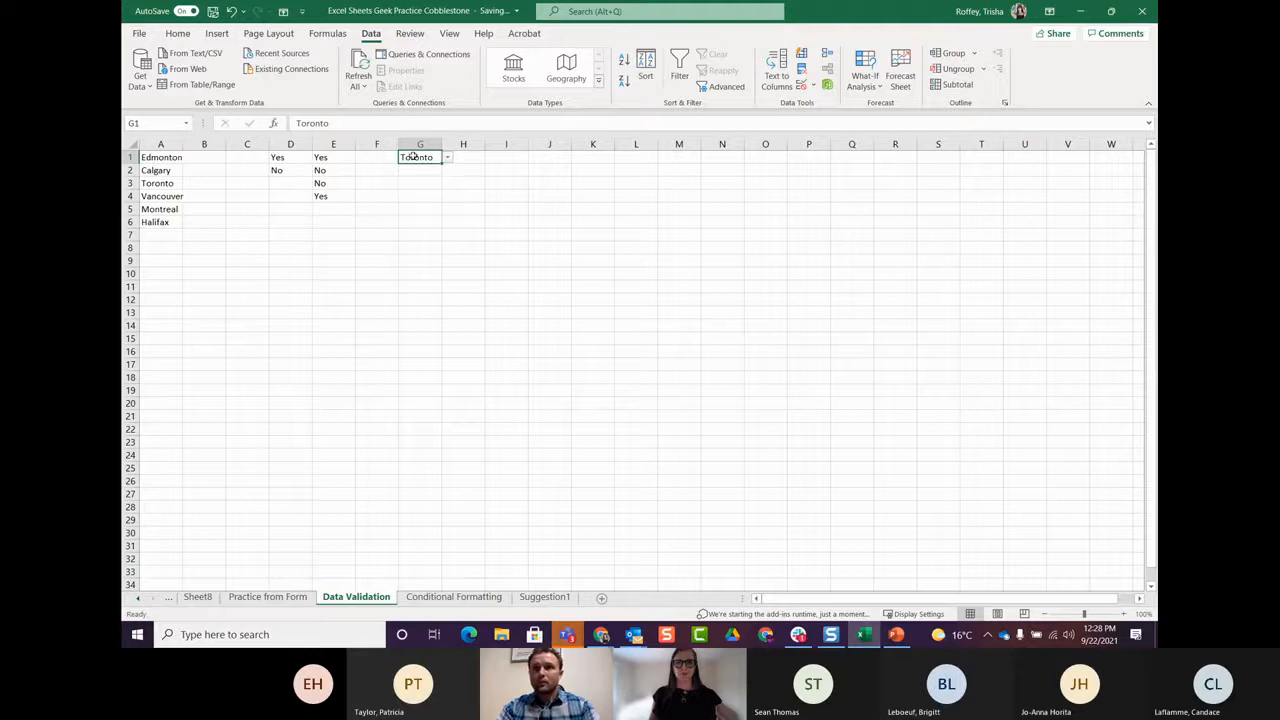
left_click(428, 169)
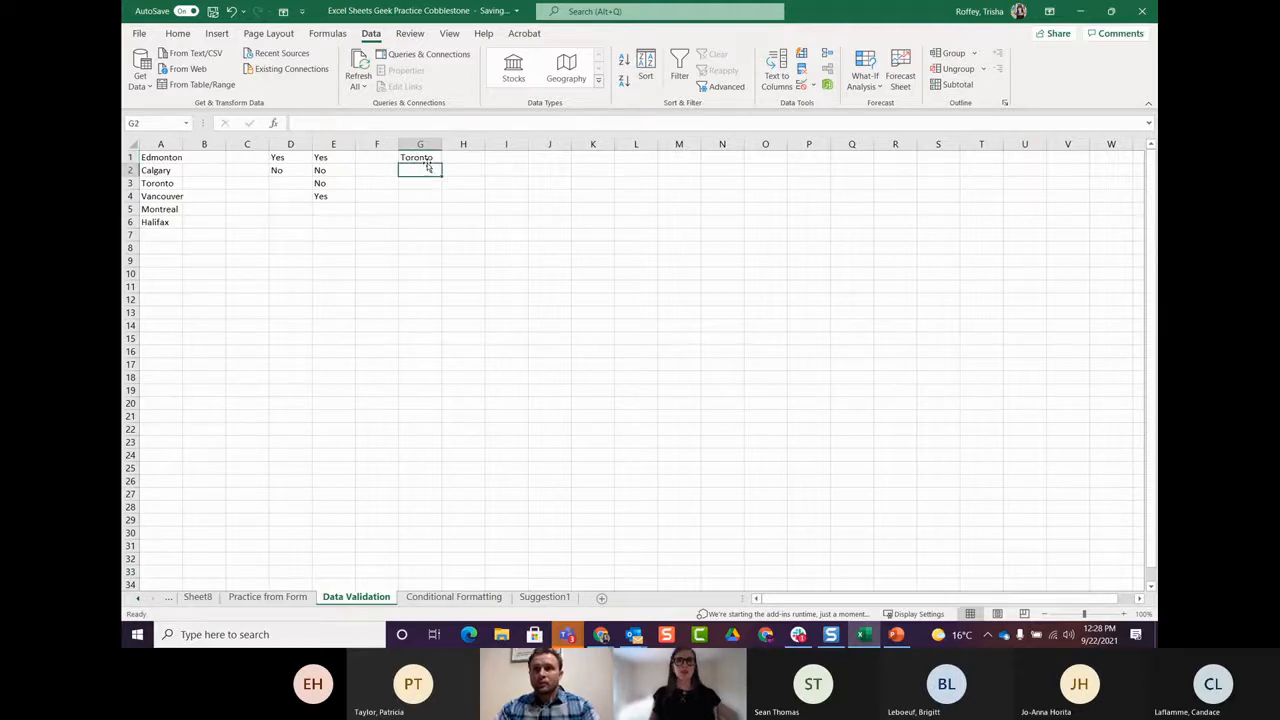
left_click(427, 158)
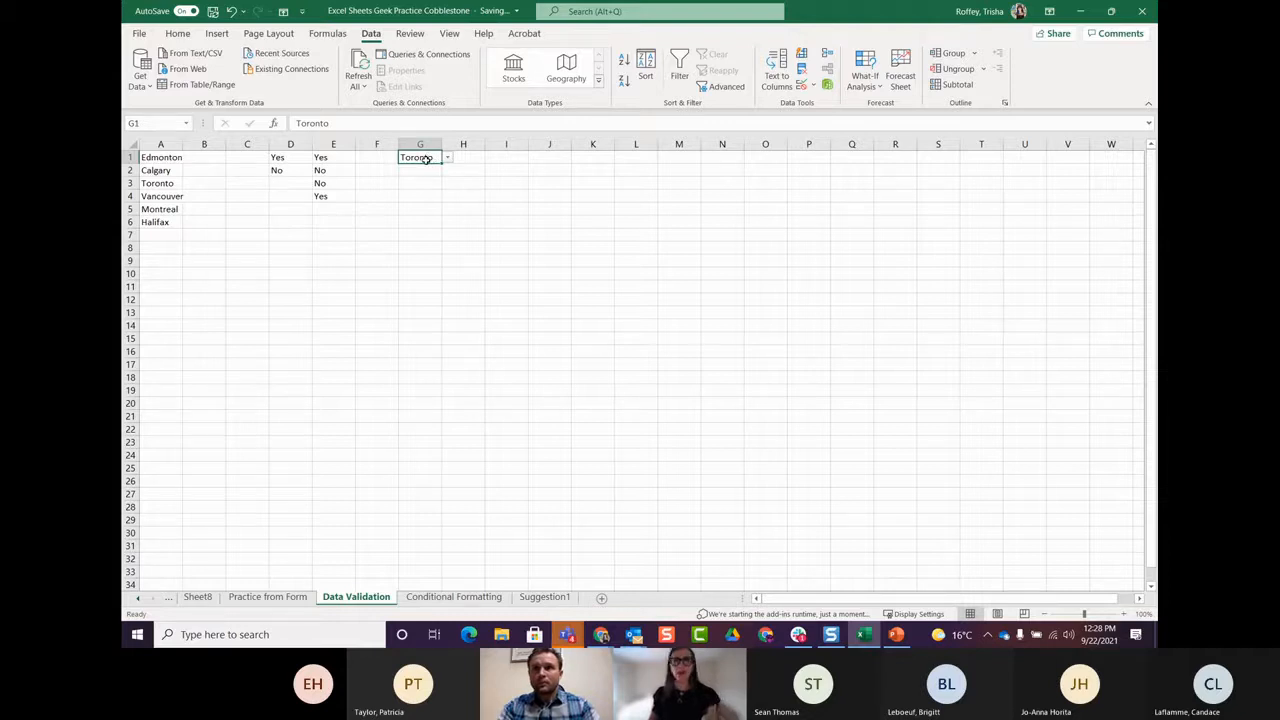
key("Delete")
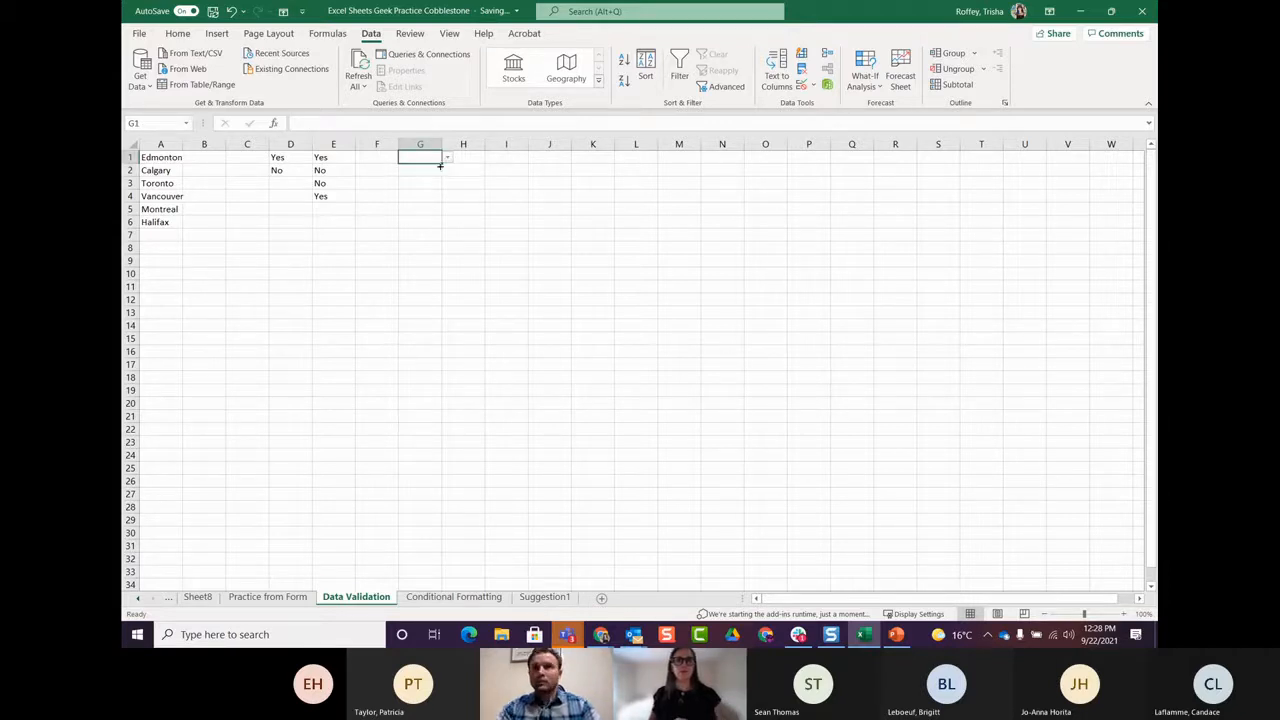
Step: Fill the city drop-down from G1 down column G to row 30, and check the list in G2
left_click_drag(442, 162, 423, 531)
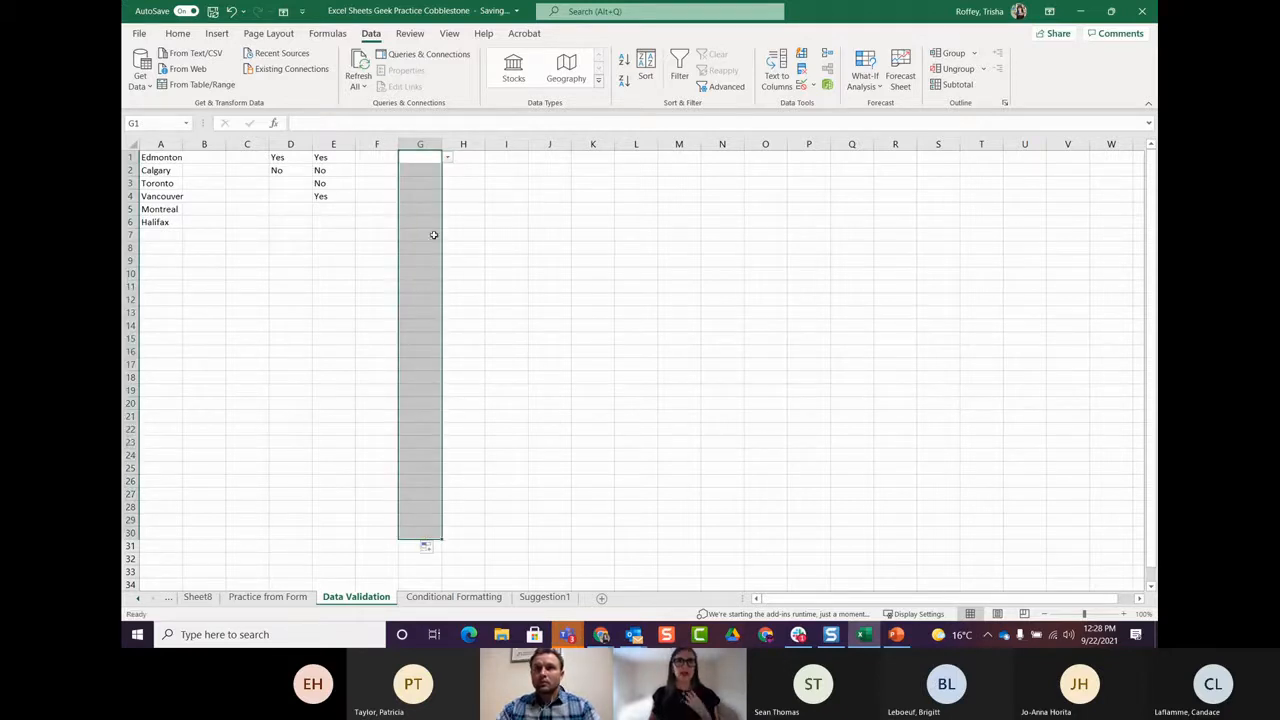
left_click(424, 209)
left_click(432, 171)
left_click(447, 171)
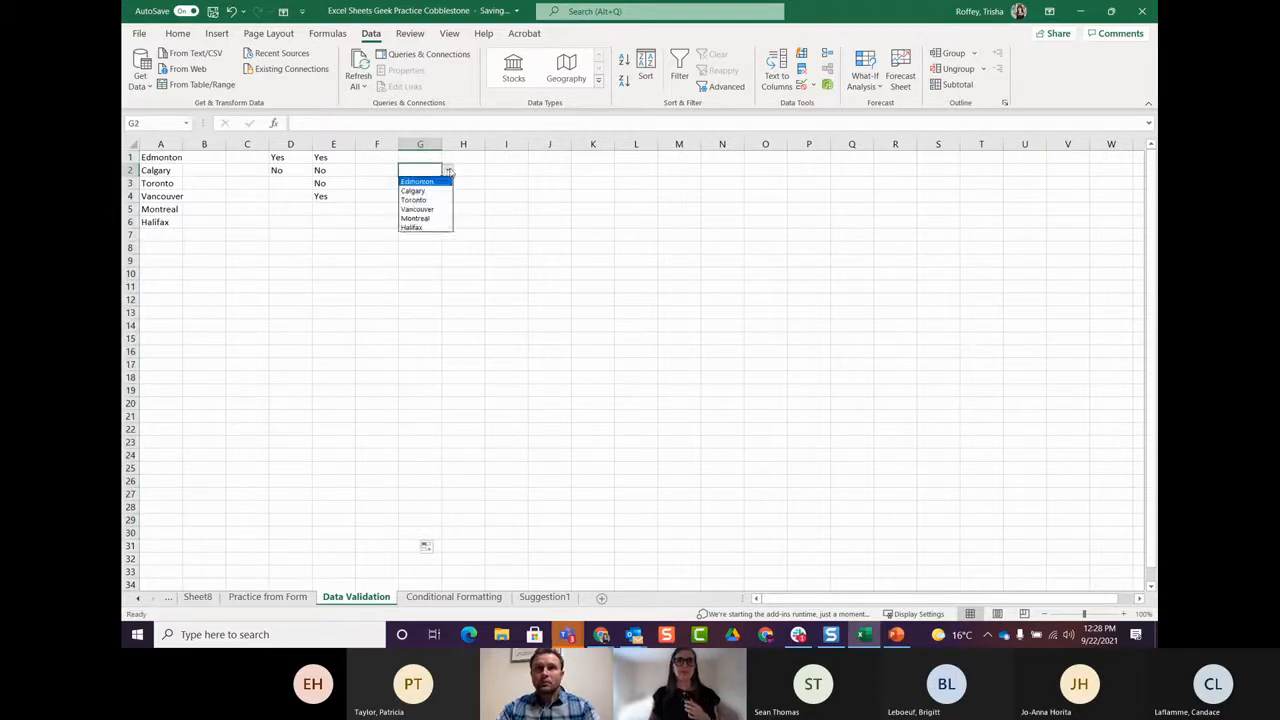
left_click(446, 172)
Step: Choose Calgary in cell G3, Toronto in G2 and Montreal in G1 from their drop-down lists
left_click(430, 183)
left_click(448, 185)
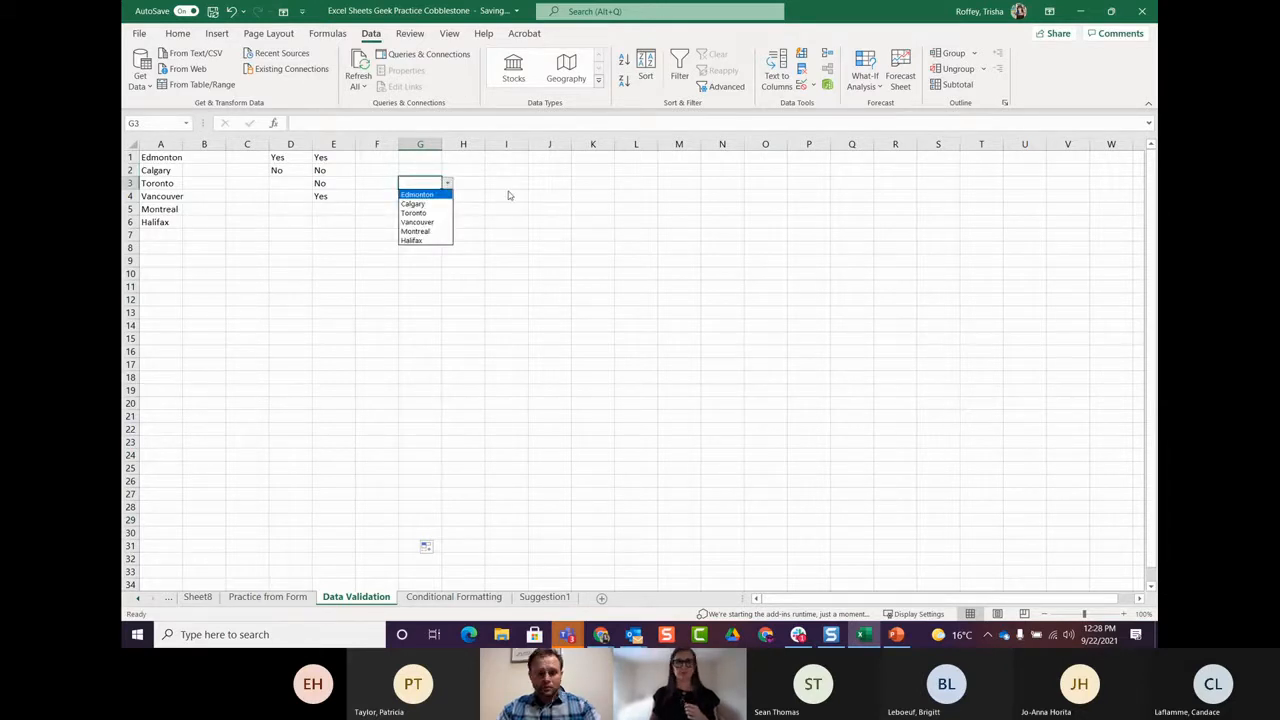
left_click(412, 203)
left_click(427, 170)
left_click(447, 170)
left_click(416, 209)
left_click(425, 160)
left_click(447, 158)
left_click(418, 206)
left_click(518, 218)
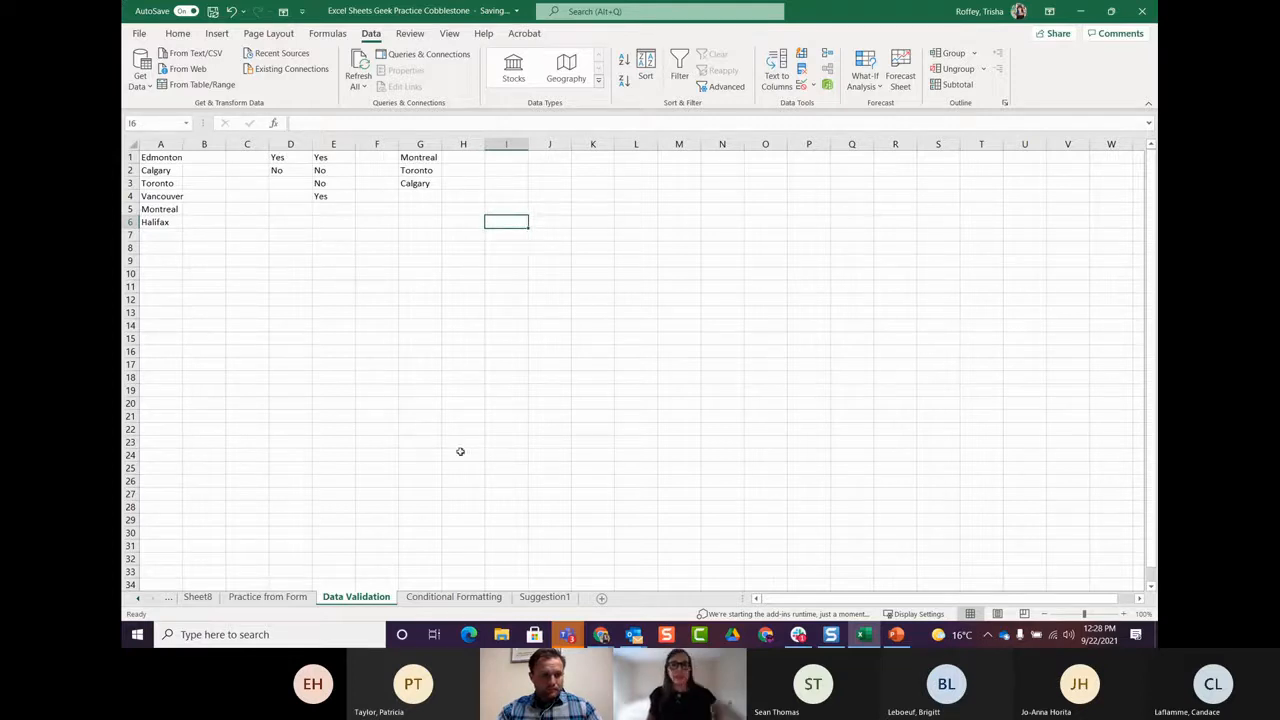
Step: Switch to the Conditional Formatting sheet and view the available Highlight Cells Rules
left_click(453, 596)
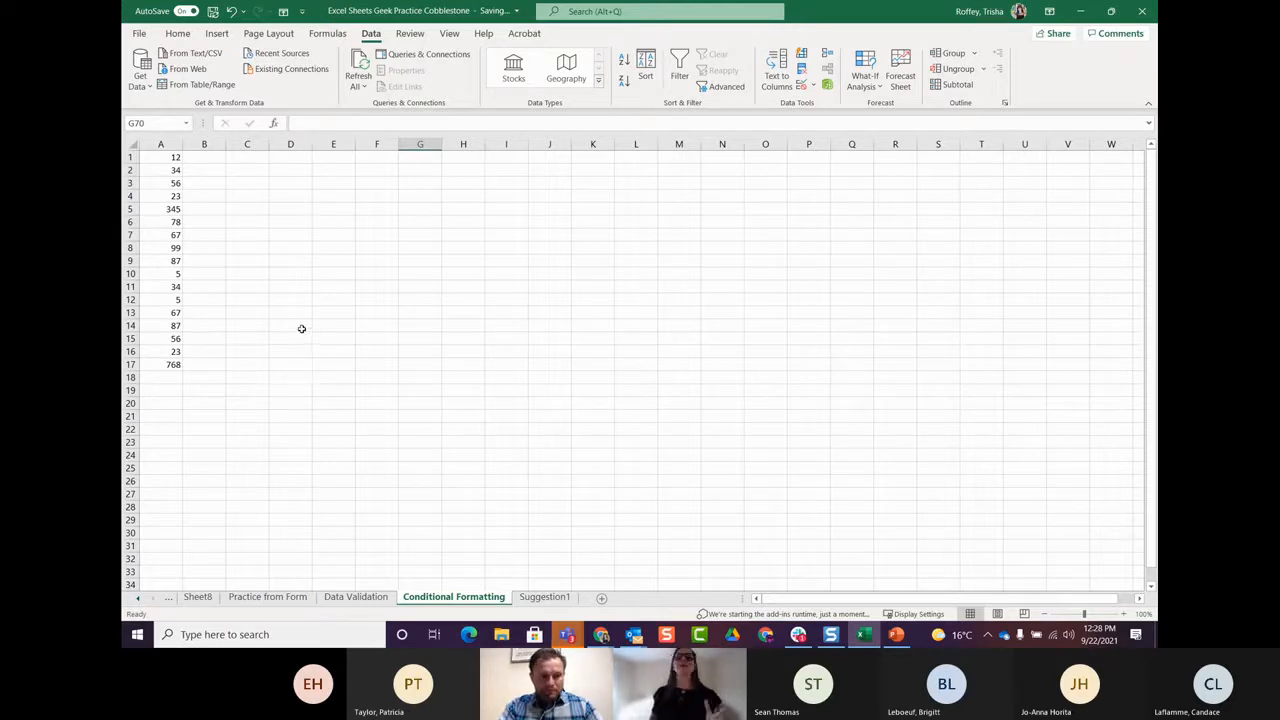
left_click(150, 158)
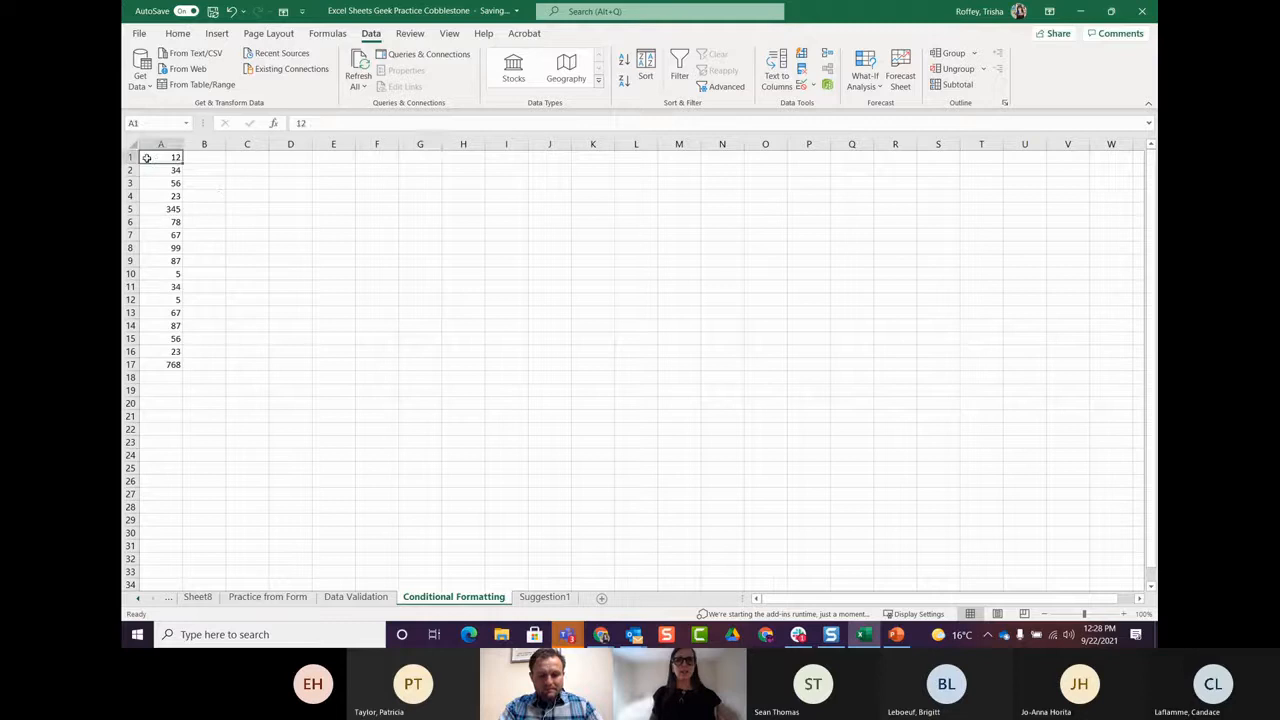
left_click(177, 33)
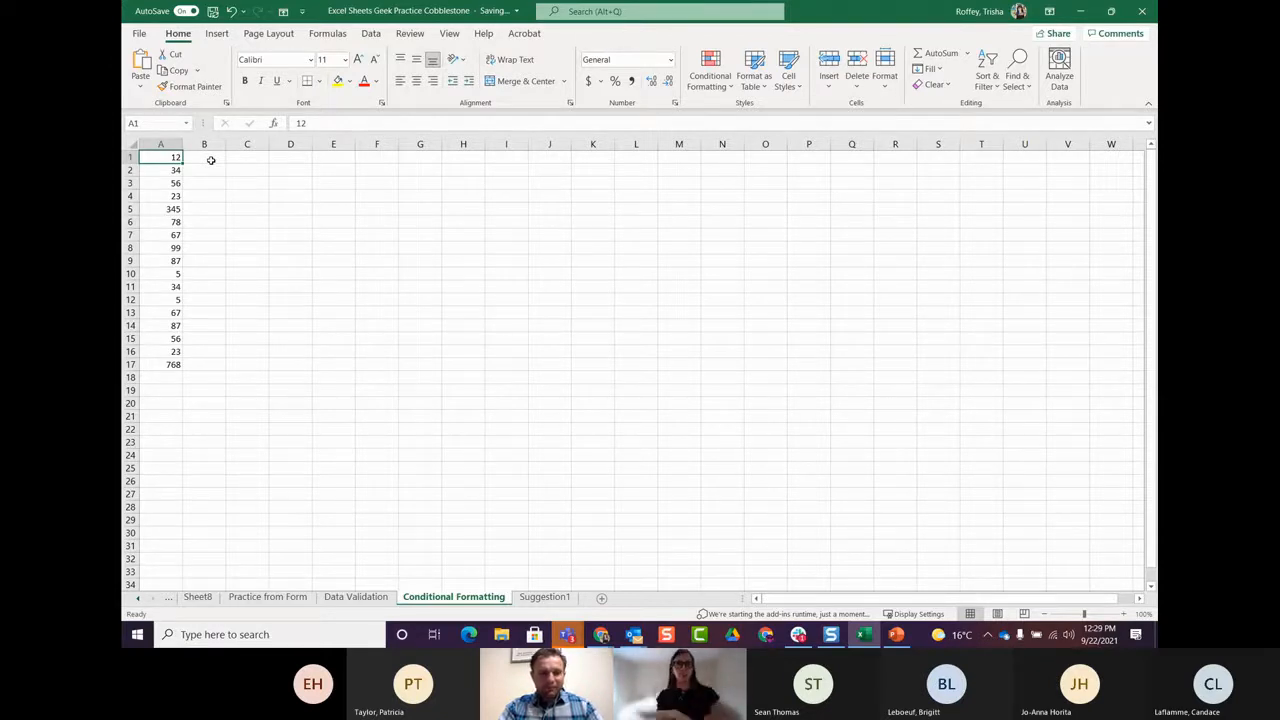
left_click(712, 82)
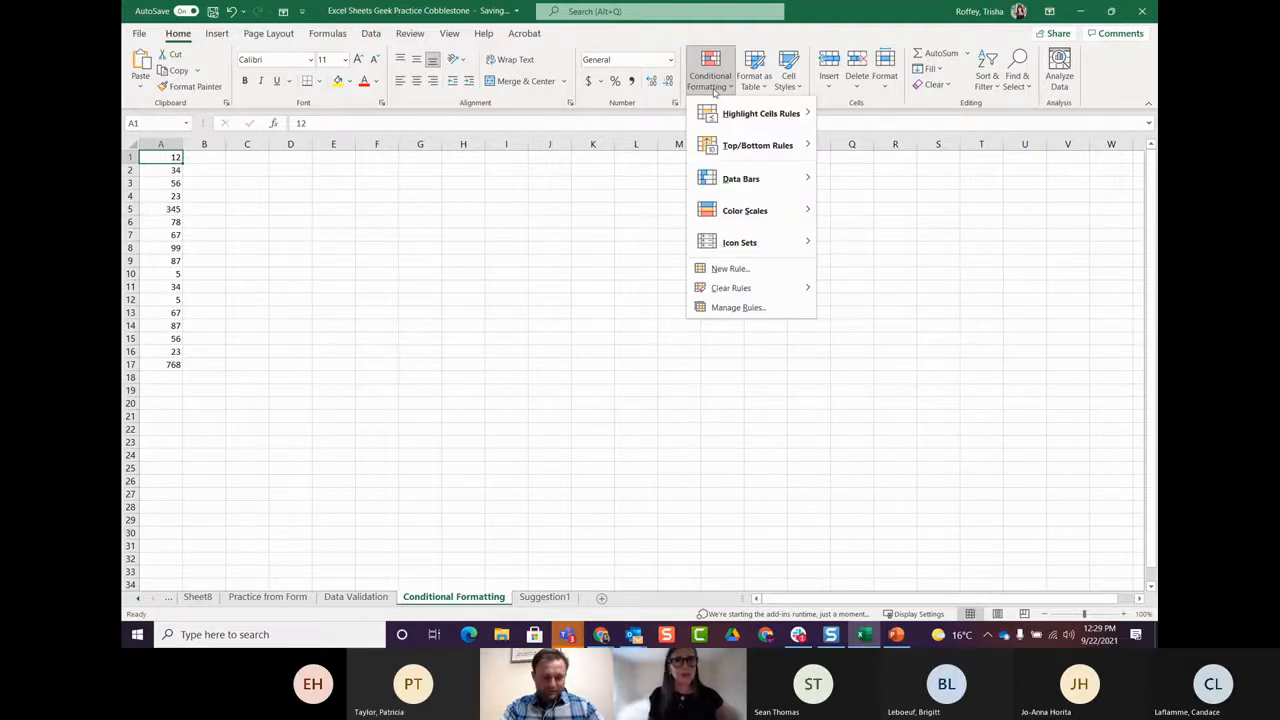
mouse_move(769, 117)
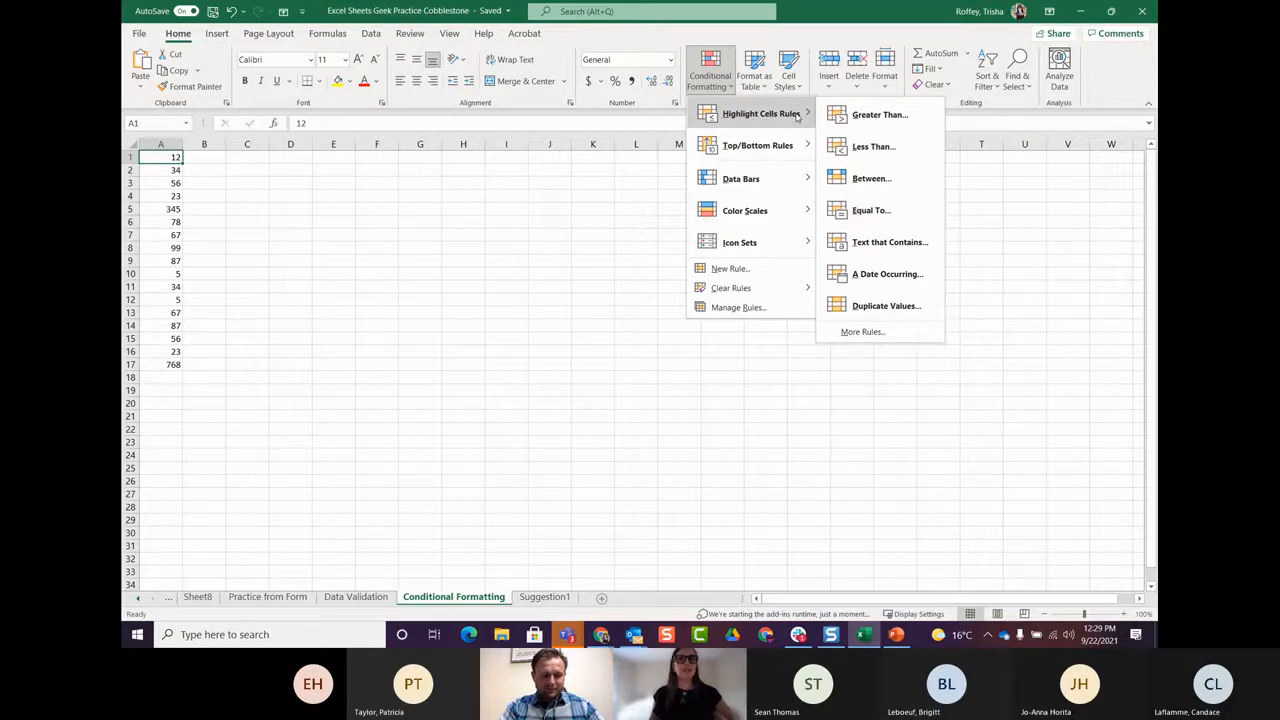
left_click(150, 140)
Step: Highlight the cells in column A that are less than 50 with Light Red Fill with Dark Red Text
left_click(157, 146)
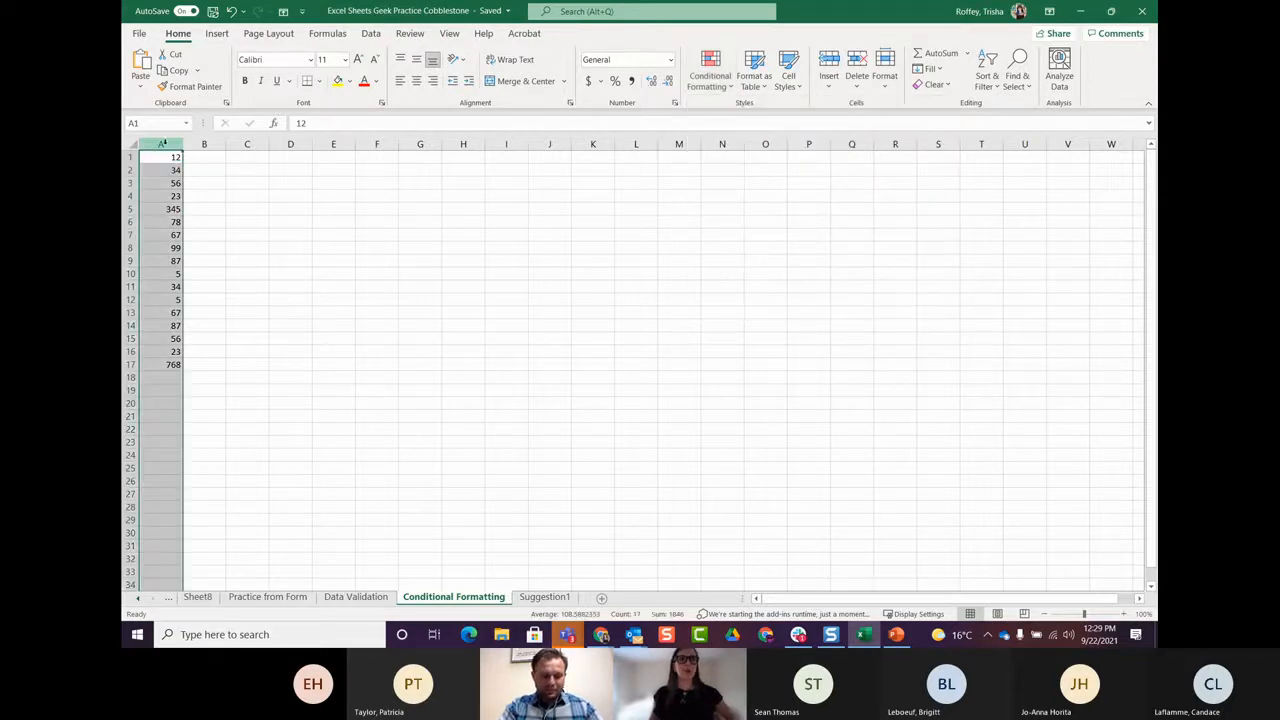
left_click(709, 75)
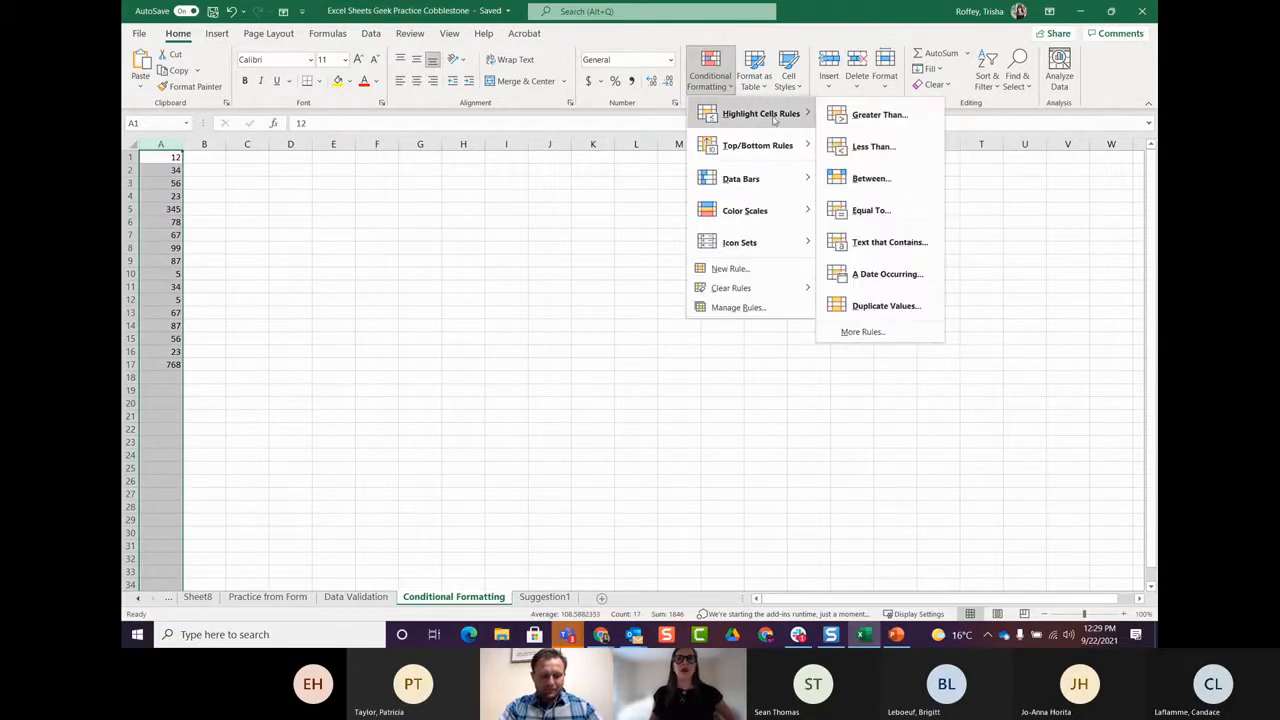
left_click(873, 146)
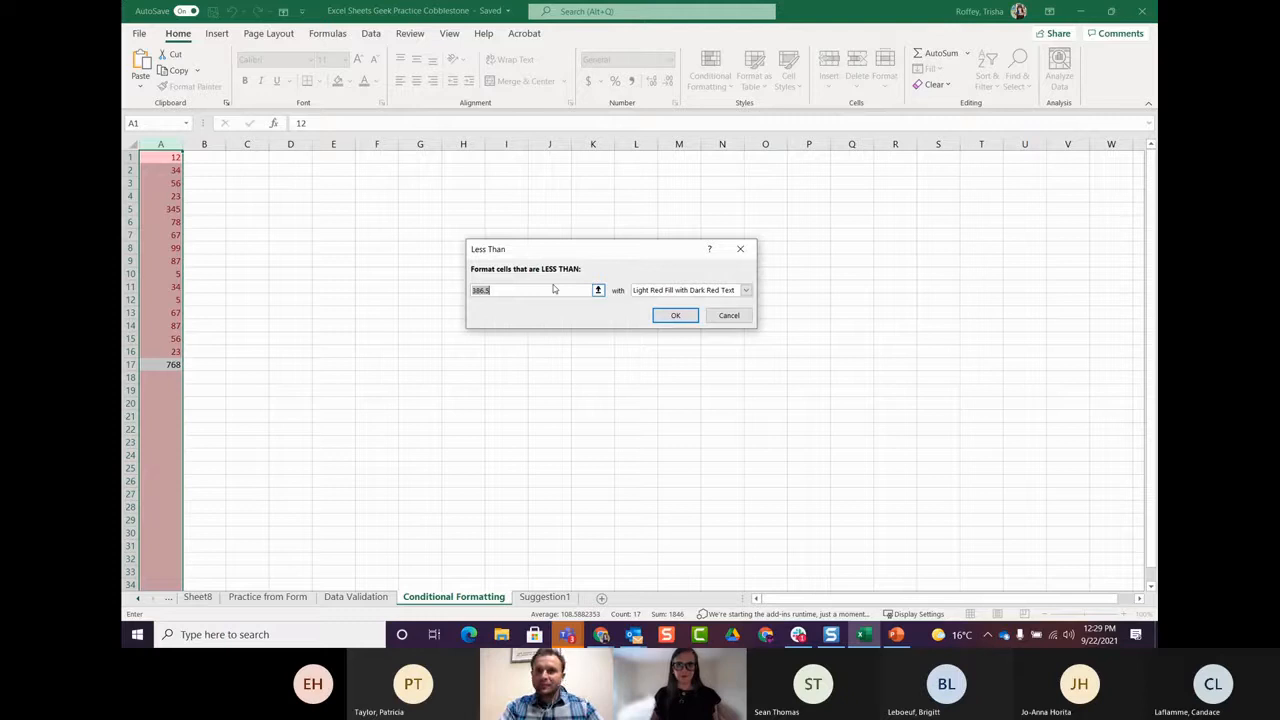
type("50")
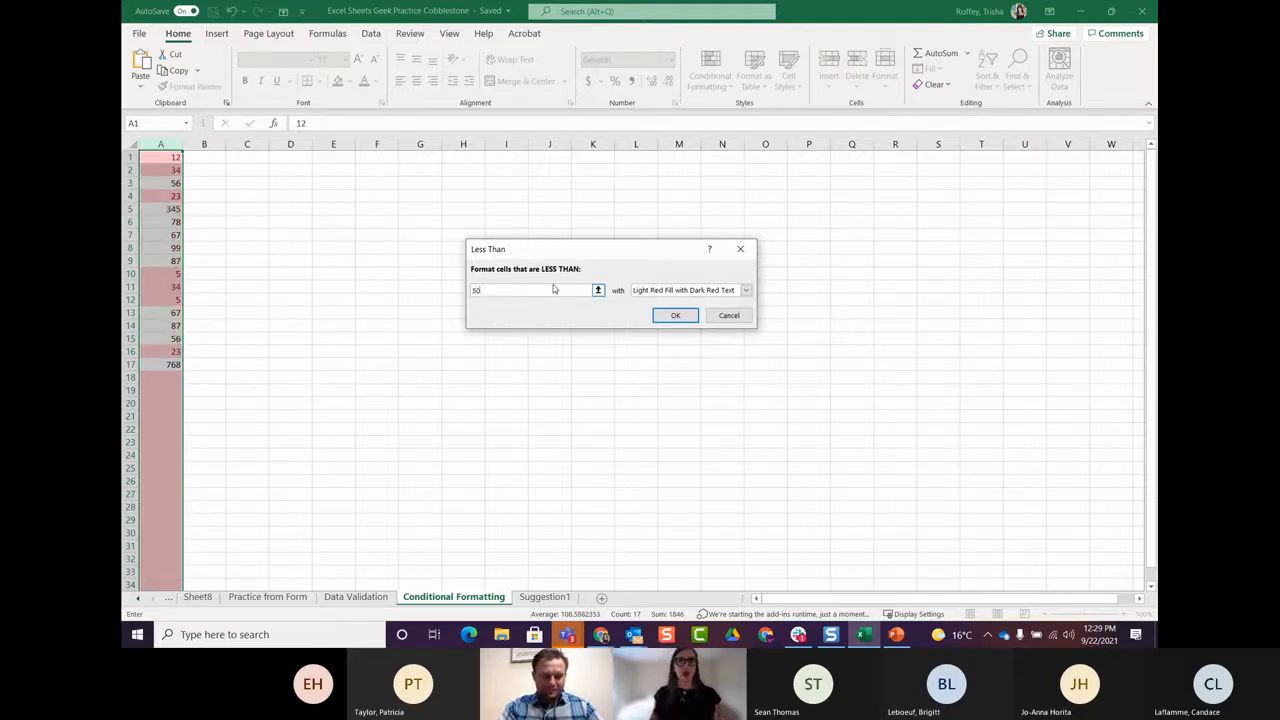
left_click(745, 290)
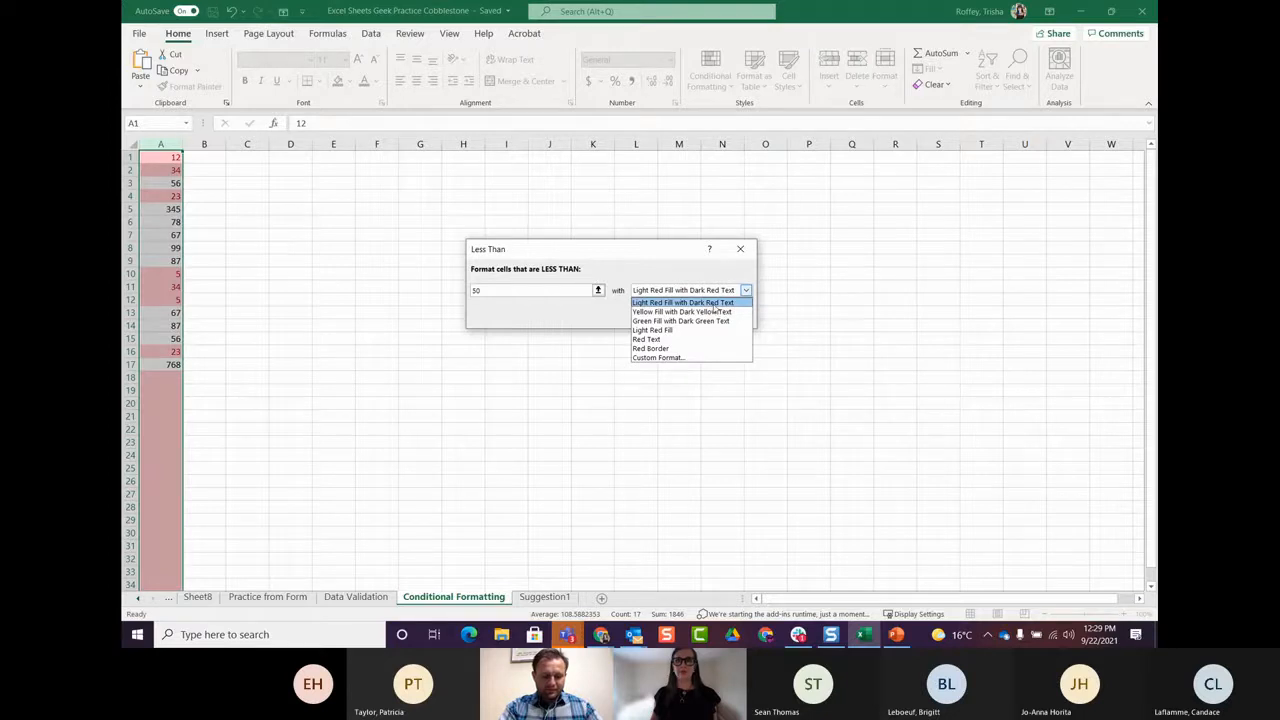
left_click(715, 304)
left_click(673, 314)
left_click(490, 352)
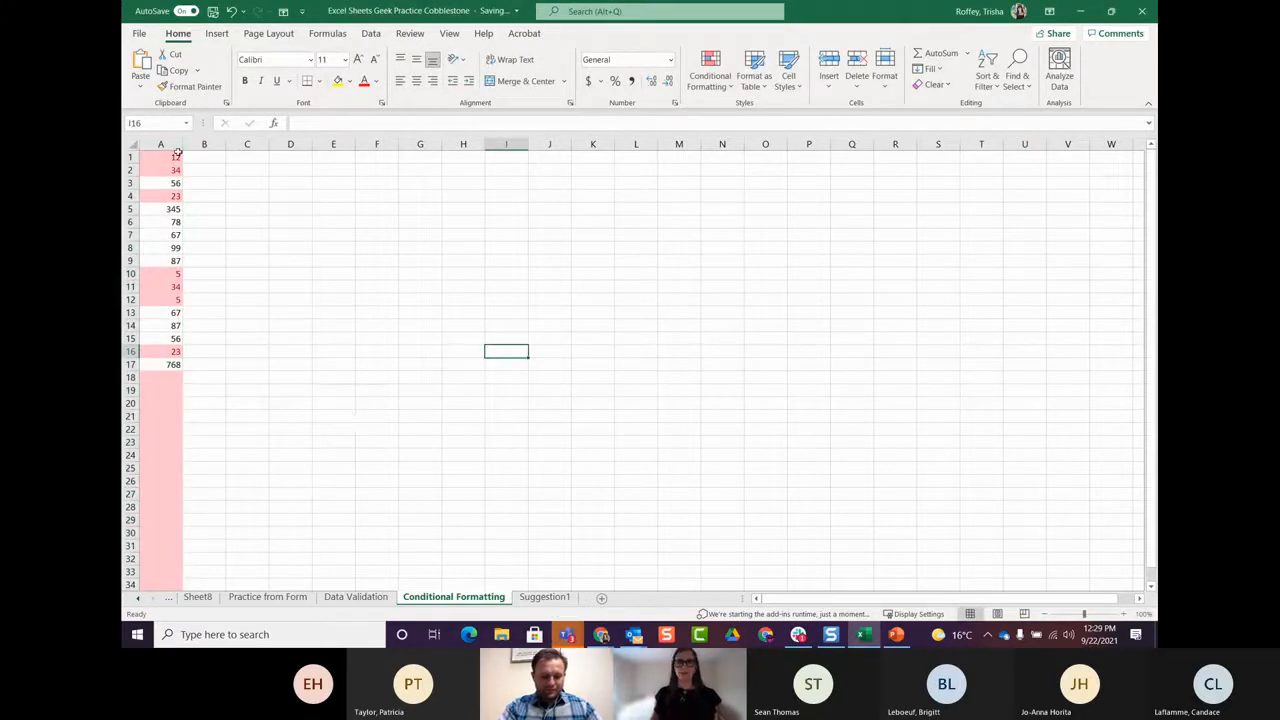
Step: On the Data Validation sheet, add an Equal To rule for Yes to column E with Light Red Fill with Dark Red Text
left_click(364, 596)
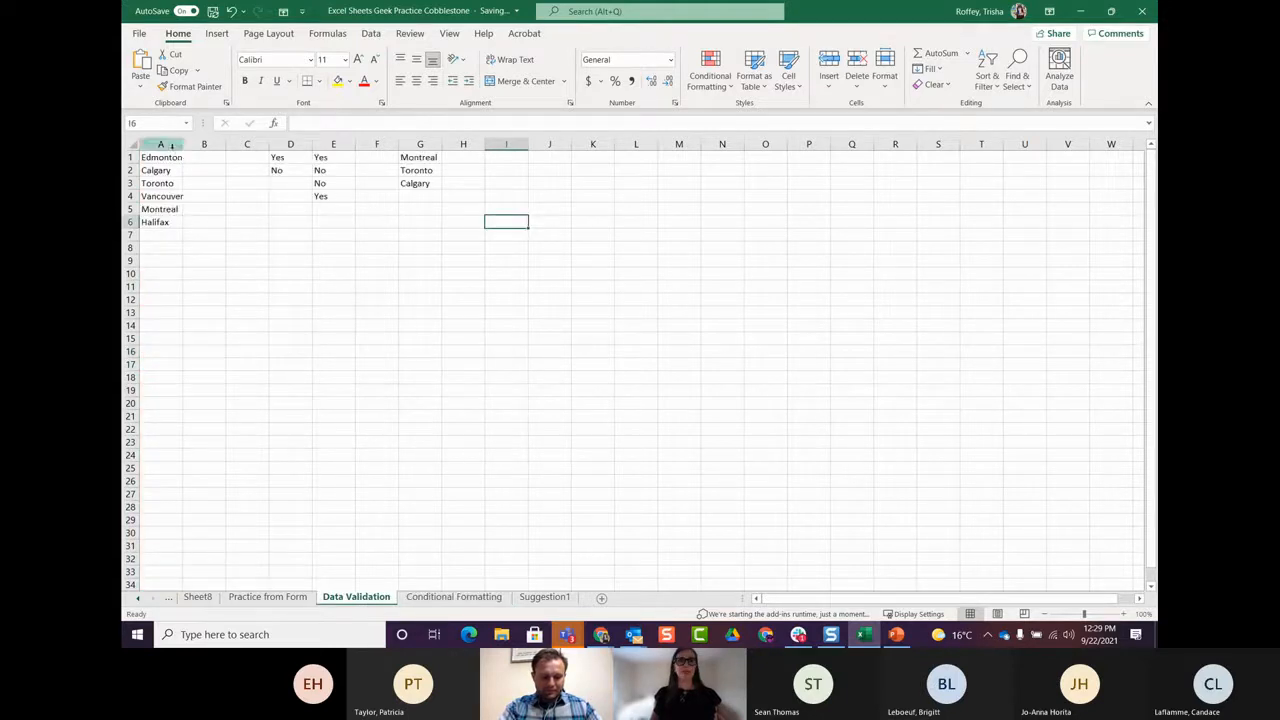
left_click(333, 144)
left_click(726, 88)
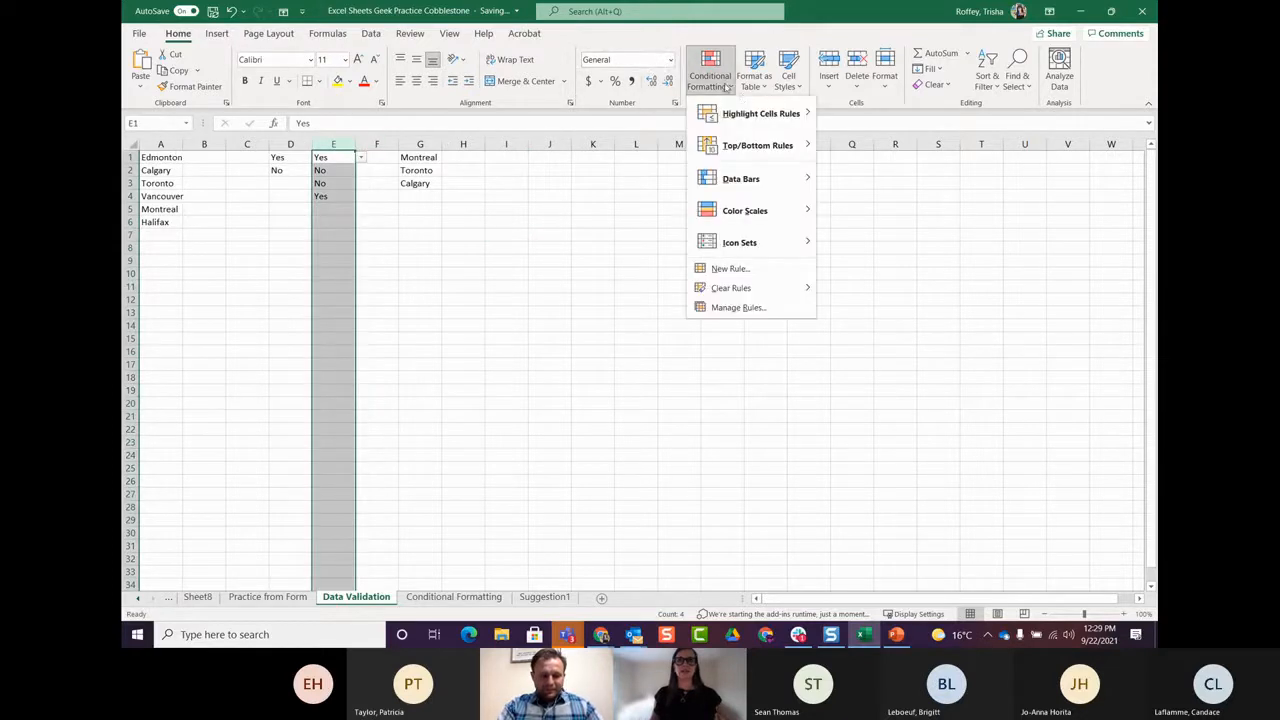
mouse_move(777, 113)
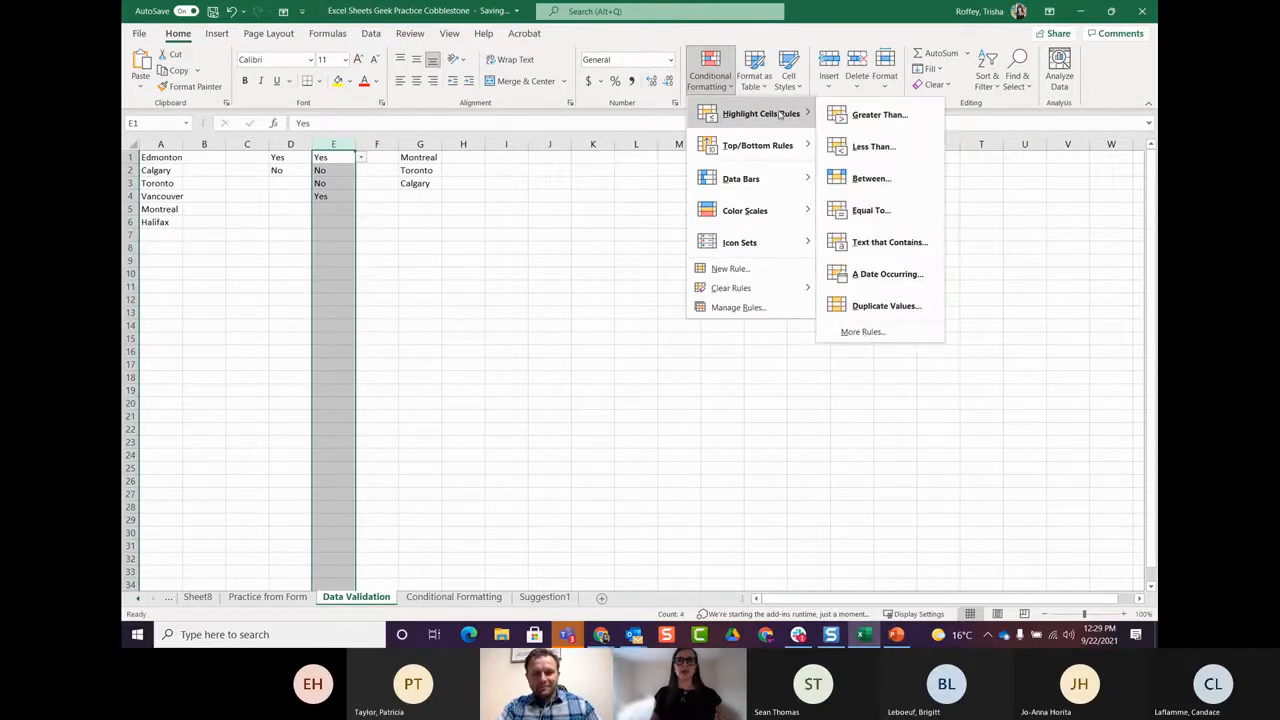
left_click(901, 212)
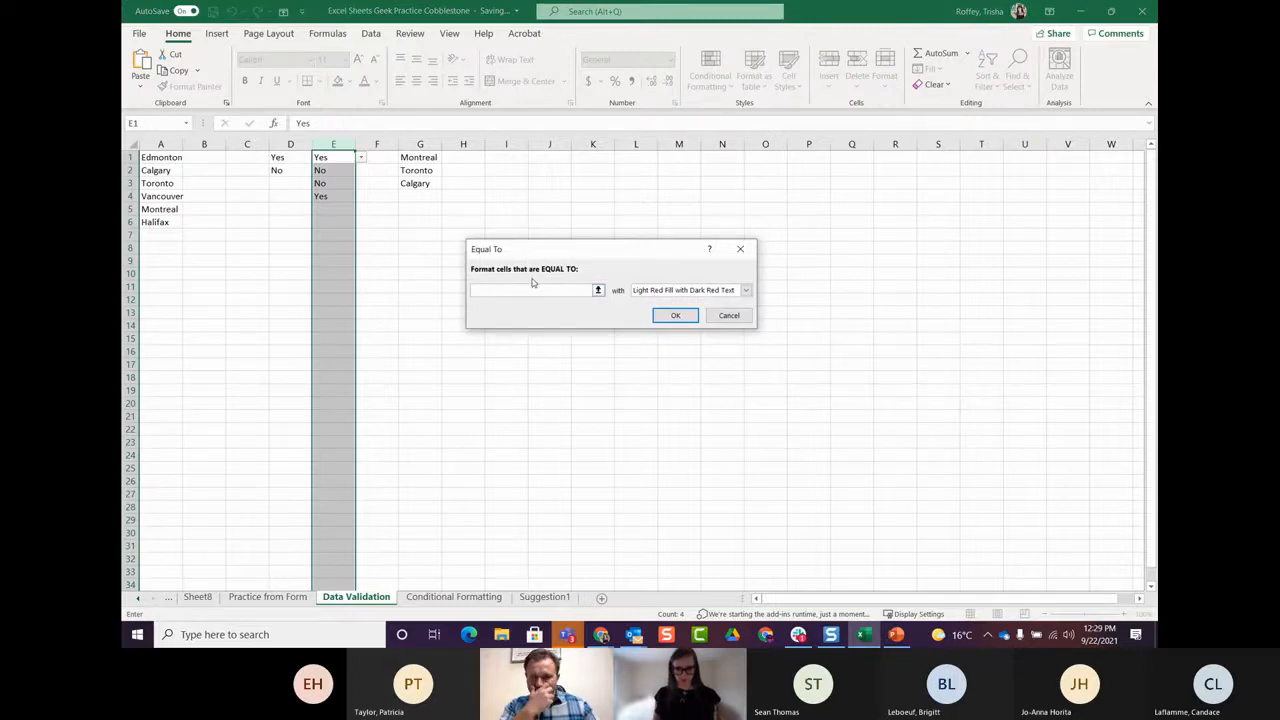
type("Yes")
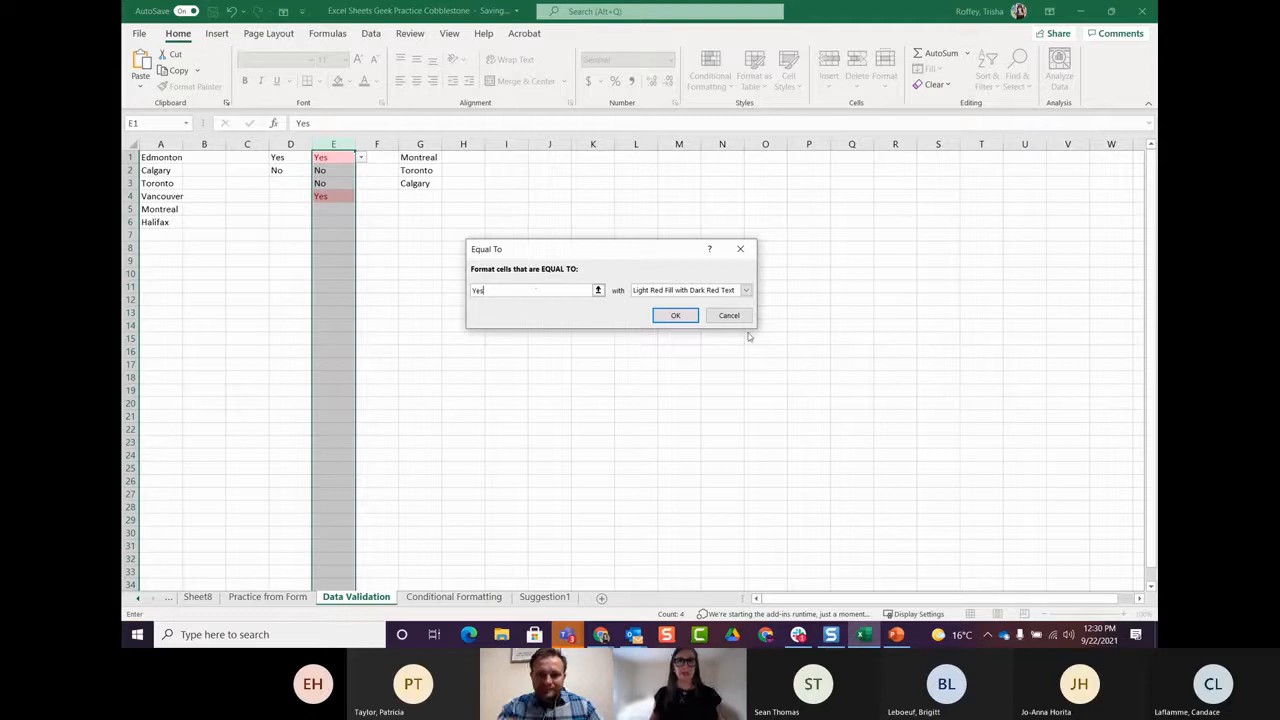
left_click(675, 315)
left_click(513, 416)
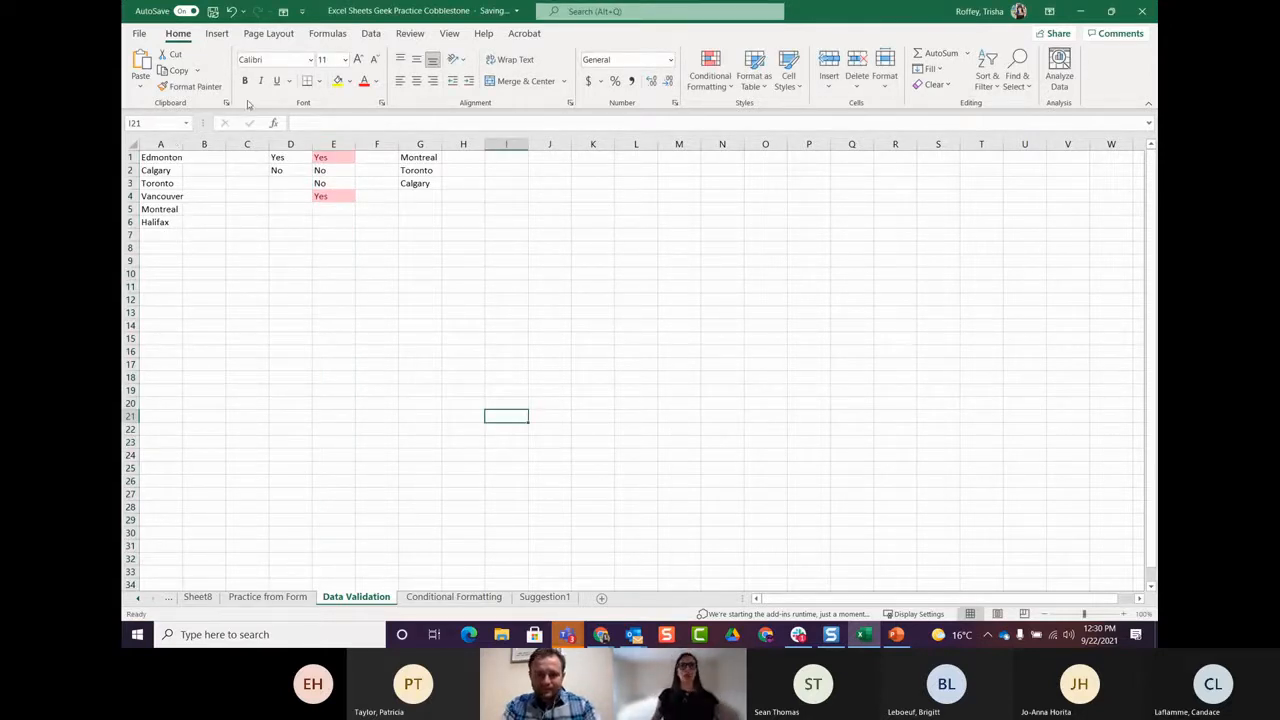
Step: Test the highlighting in cell E4 by switching its choice to No and back to Yes
left_click(349, 196)
left_click(361, 197)
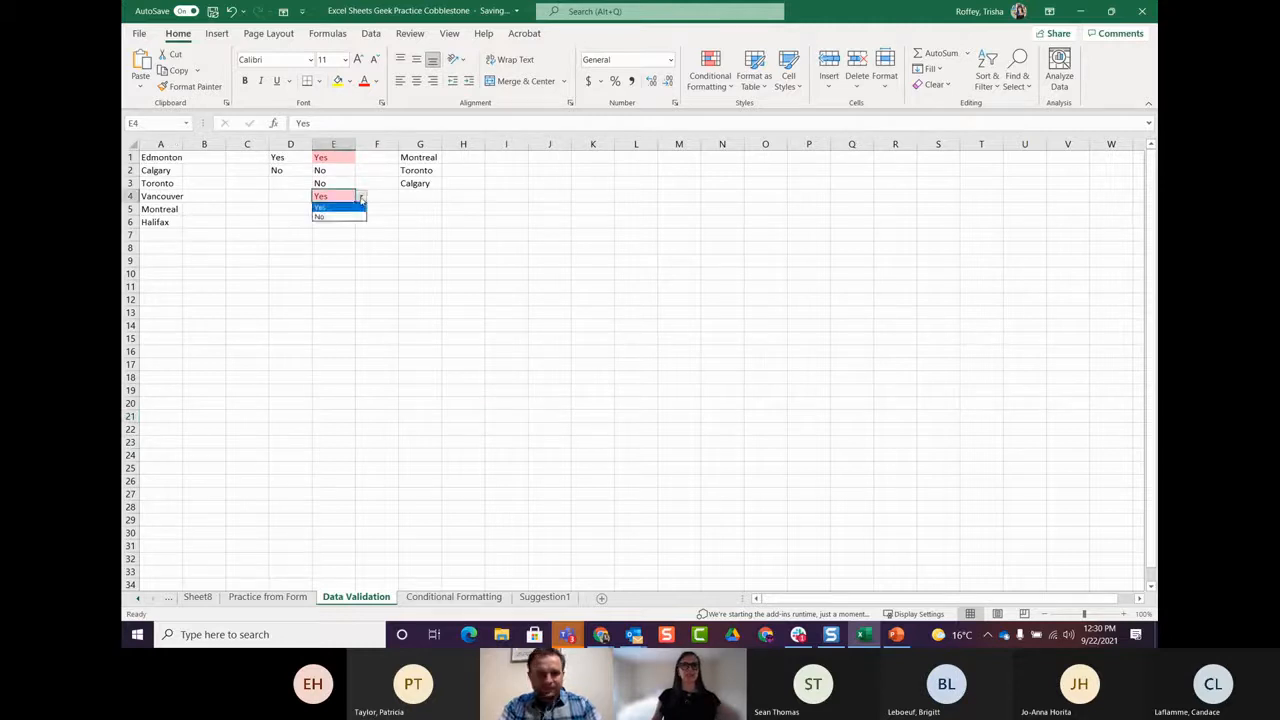
left_click(356, 216)
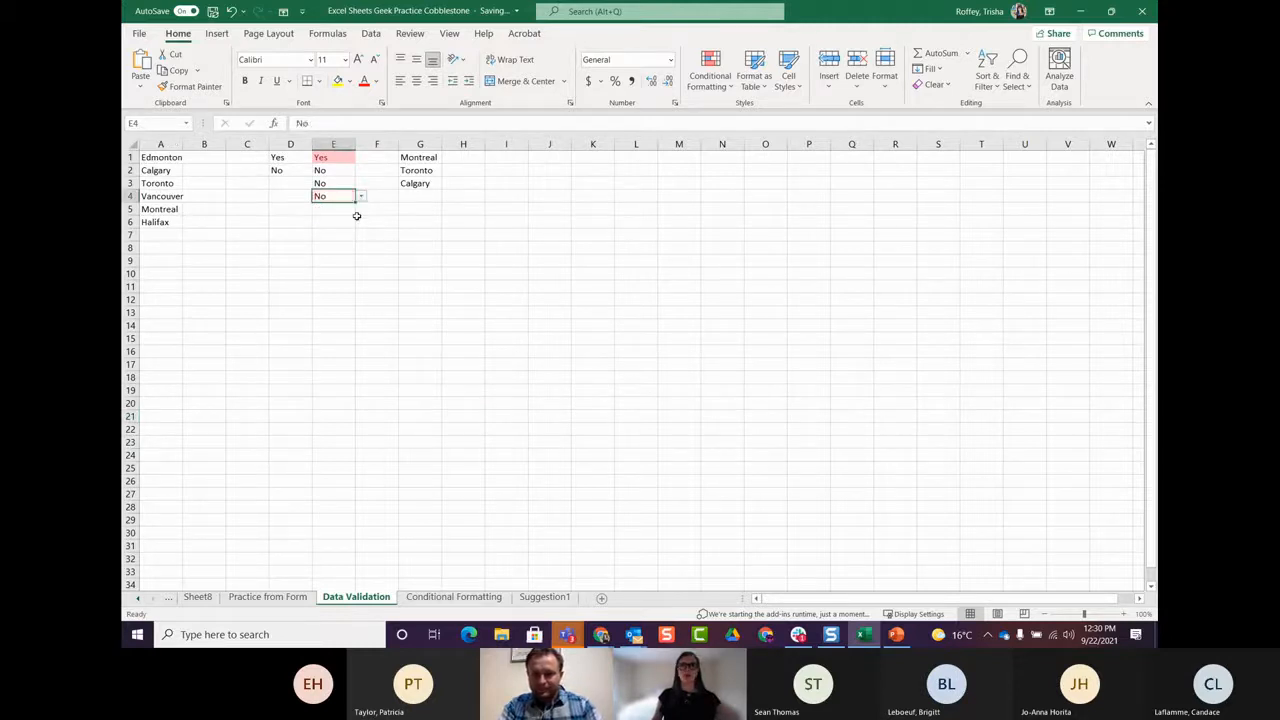
left_click(361, 197)
left_click(340, 207)
Step: Change cell E2 to Yes from its drop-down list
left_click(350, 171)
left_click(361, 172)
left_click(335, 184)
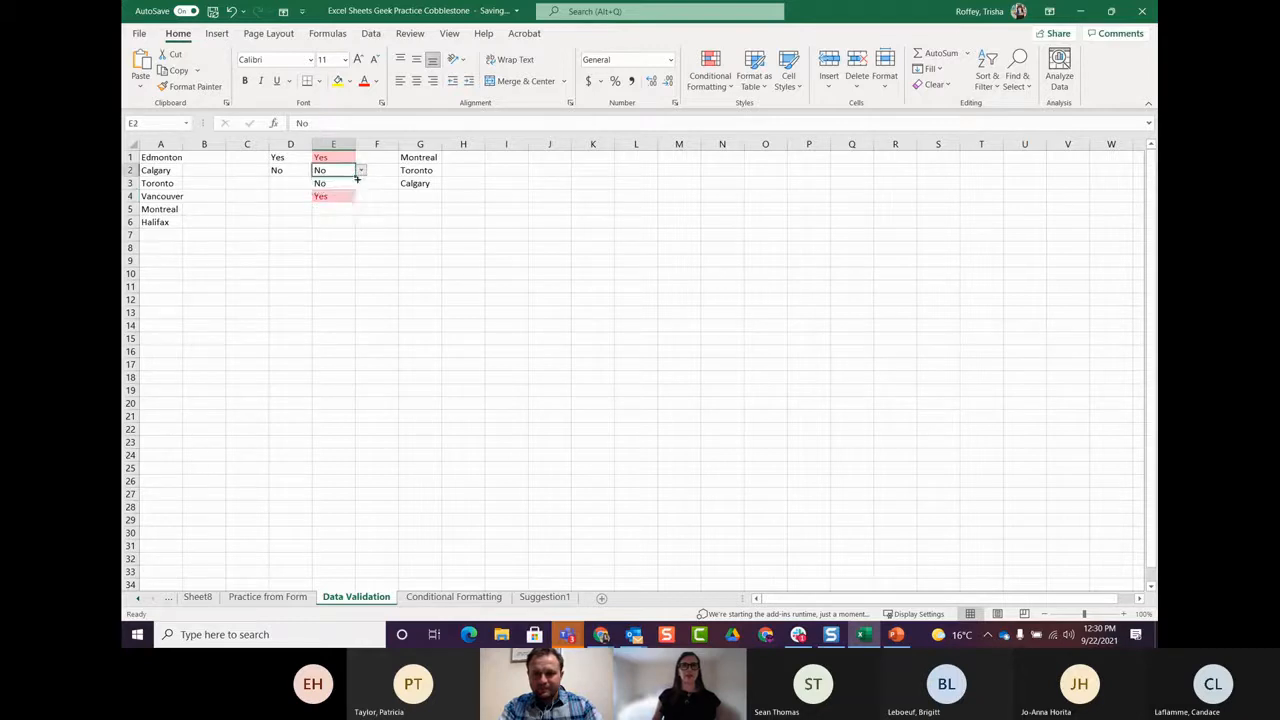
left_click(341, 345)
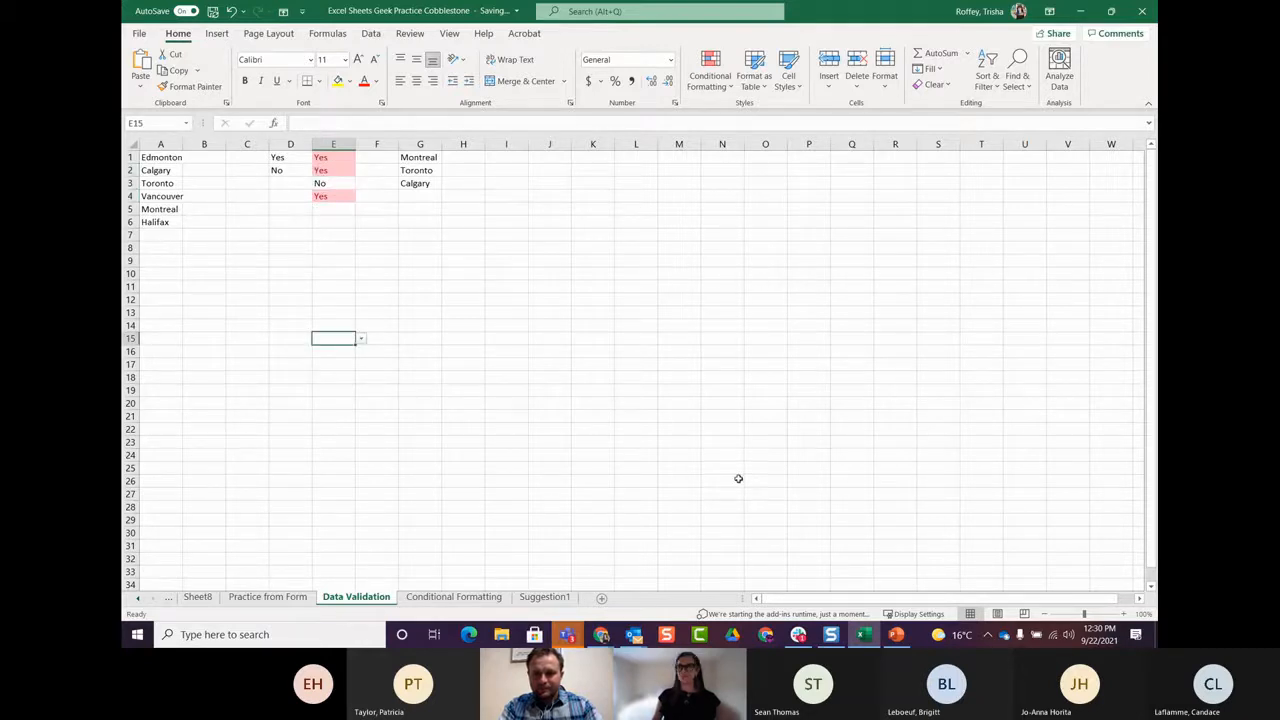